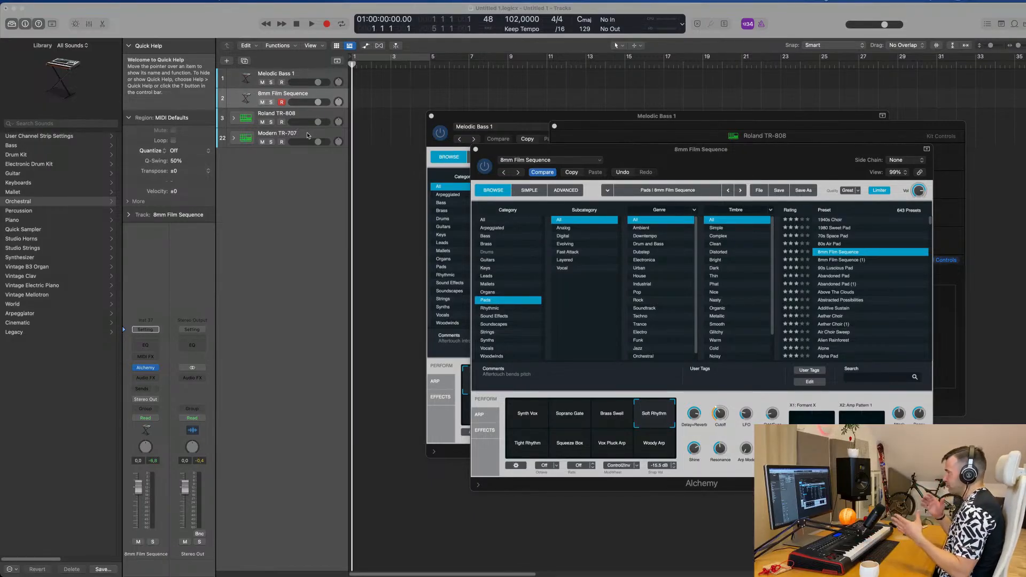
Step: Select the Melodic Bass 1 track and bring its Alchemy window to the front to audition the bass sound
{"action": "left_click", "coordinate": [303, 76]}
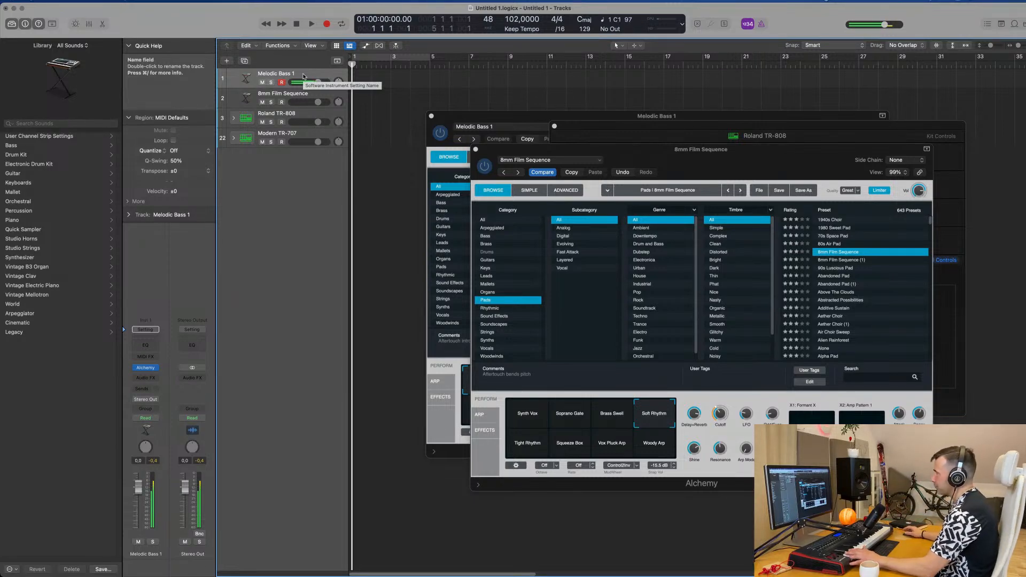
{"action": "left_click", "coordinate": [516, 128]}
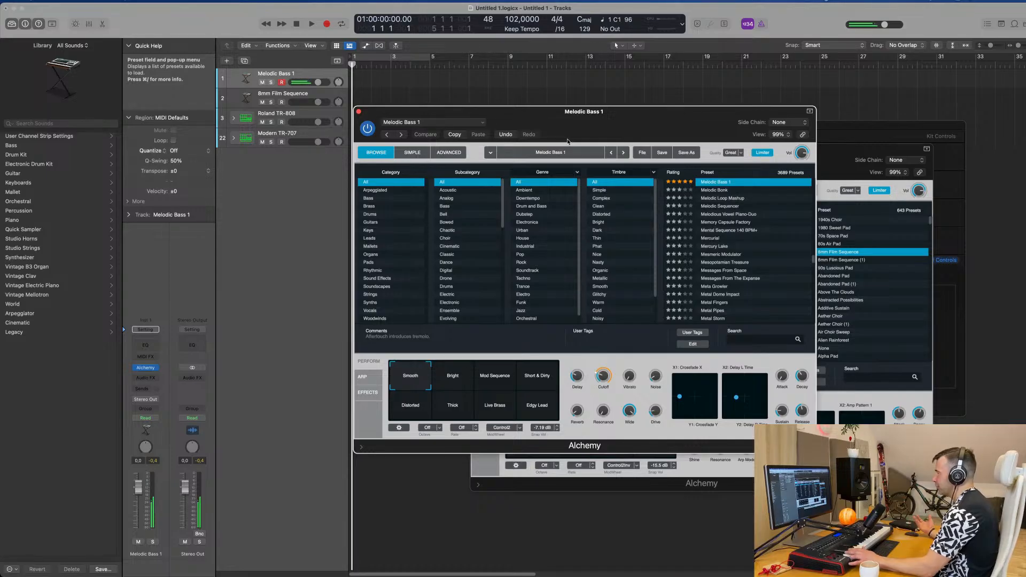
{"action": "mouse_move", "coordinate": [603, 384]}
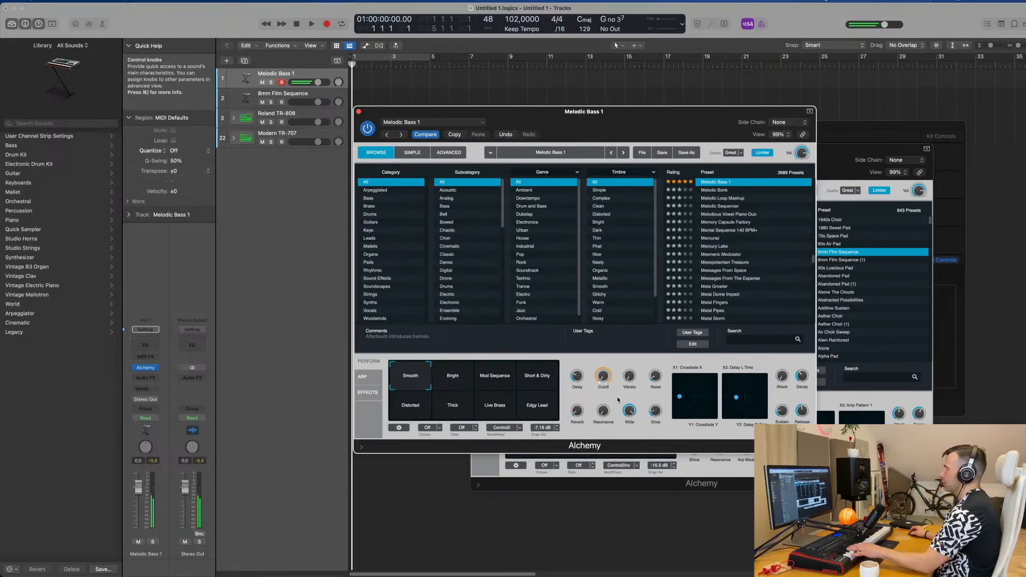
{"action": "left_click_drag", "start_coordinate": [519, 120], "coordinate": [568, 120]}
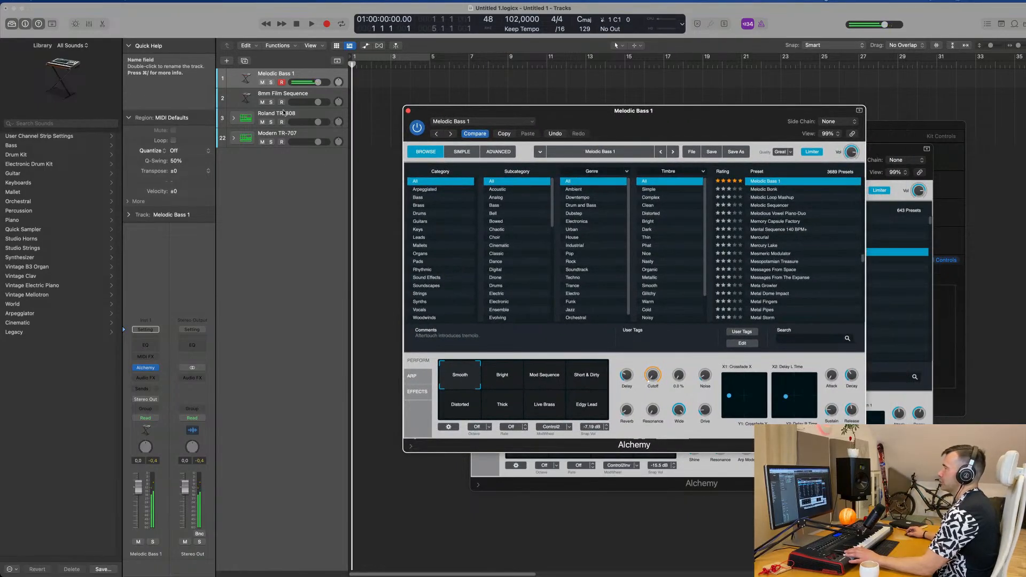
Step: Expand the Roland TR-808 track stack and record a one-bar drum pattern starting at bar 1
{"action": "left_click", "coordinate": [283, 112]}
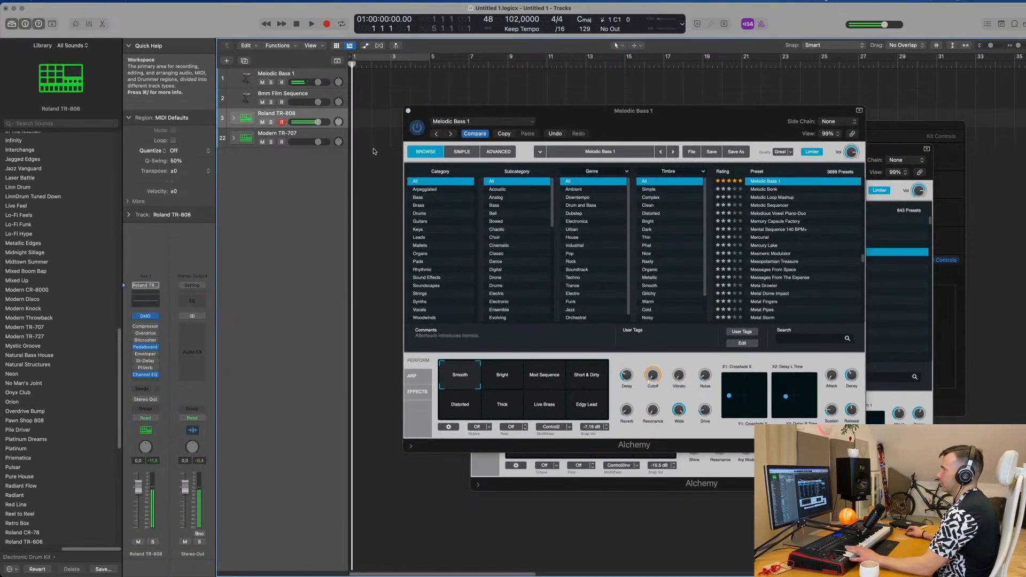
{"action": "left_click", "coordinate": [234, 118]}
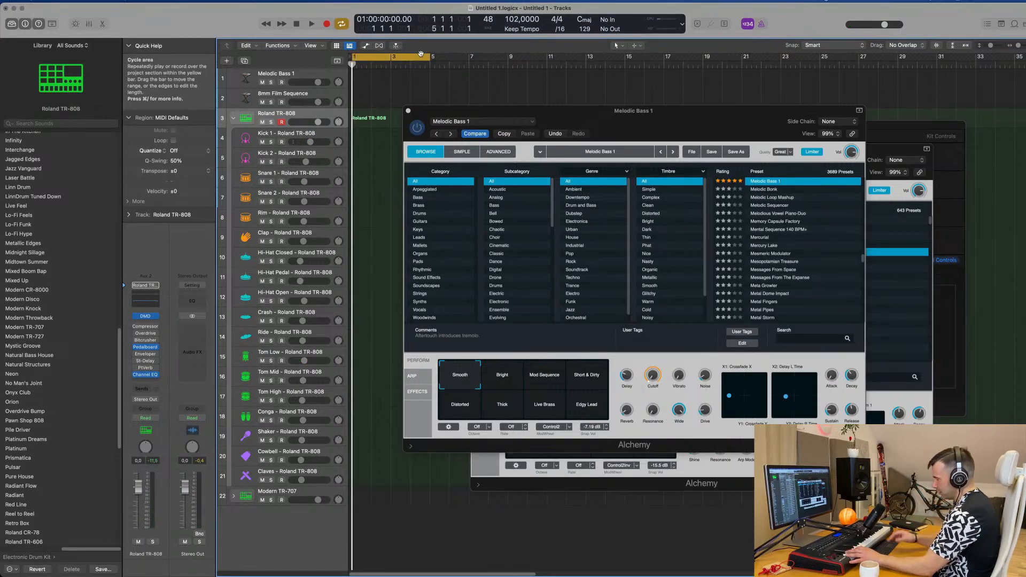
{"action": "key", "text": "r"}
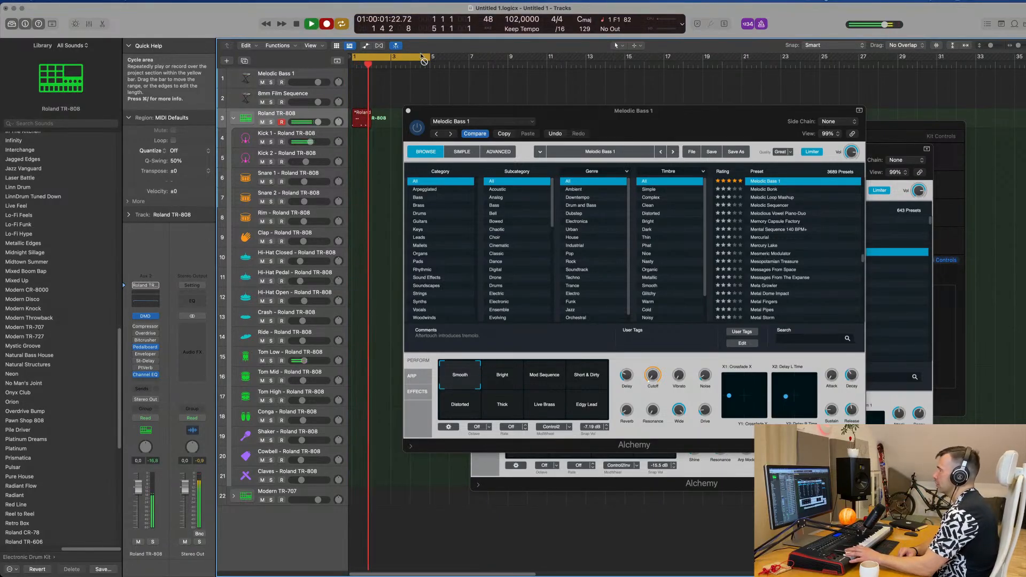
{"action": "key", "text": "space"}
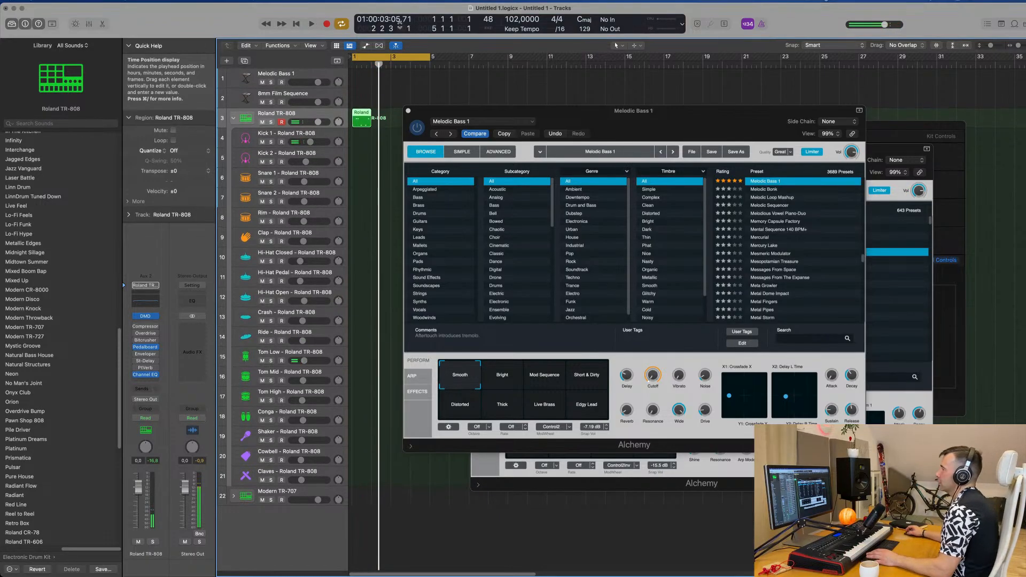
Step: Move the recorded drum region to the Kick 1 track at bar 1 and copy it to the Kick 2 track
{"action": "left_click", "coordinate": [361, 114]}
{"action": "left_click_drag", "start_coordinate": [362, 114], "coordinate": [364, 133]}
{"action": "key", "text": "alt"}
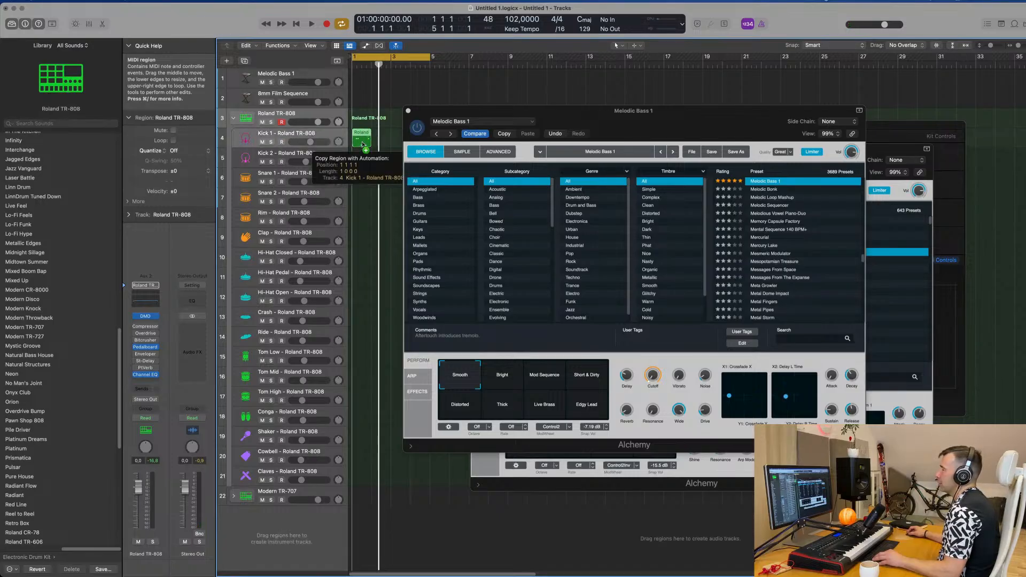
{"action": "left_click_drag", "start_coordinate": [363, 151], "coordinate": [364, 151]}
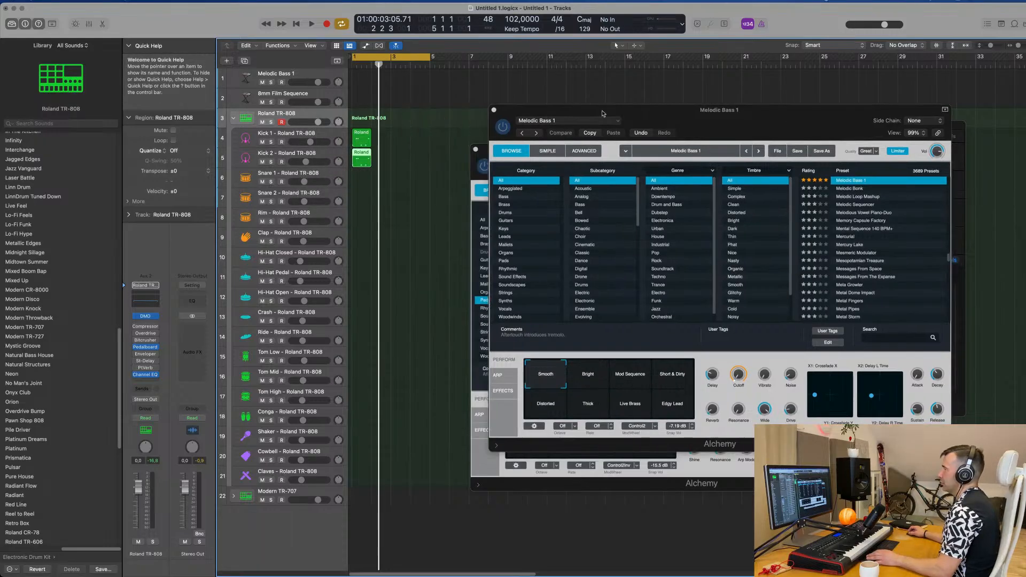
{"action": "left_click", "coordinate": [398, 151]}
{"action": "key", "text": "space"}
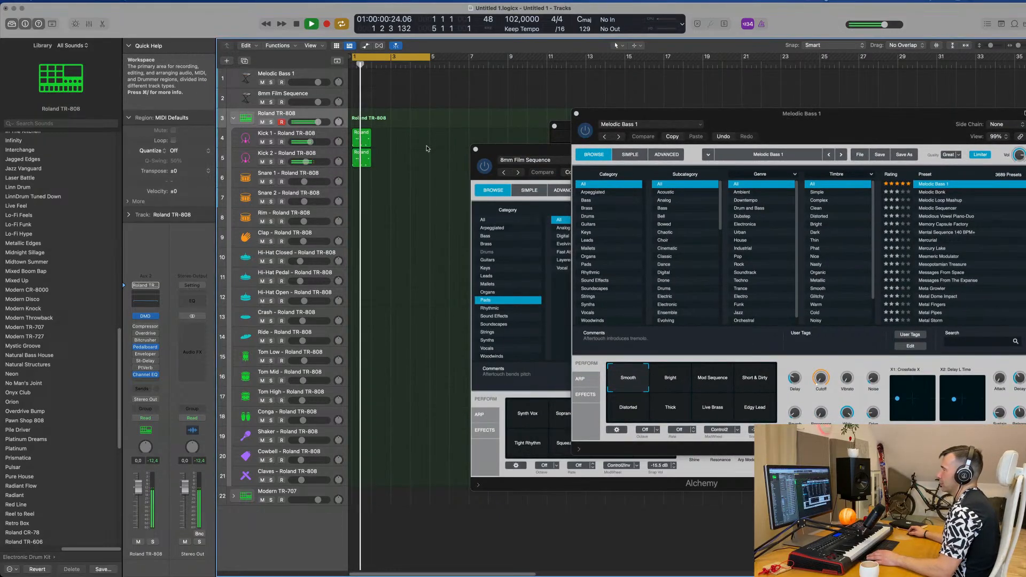
{"action": "key", "text": "space"}
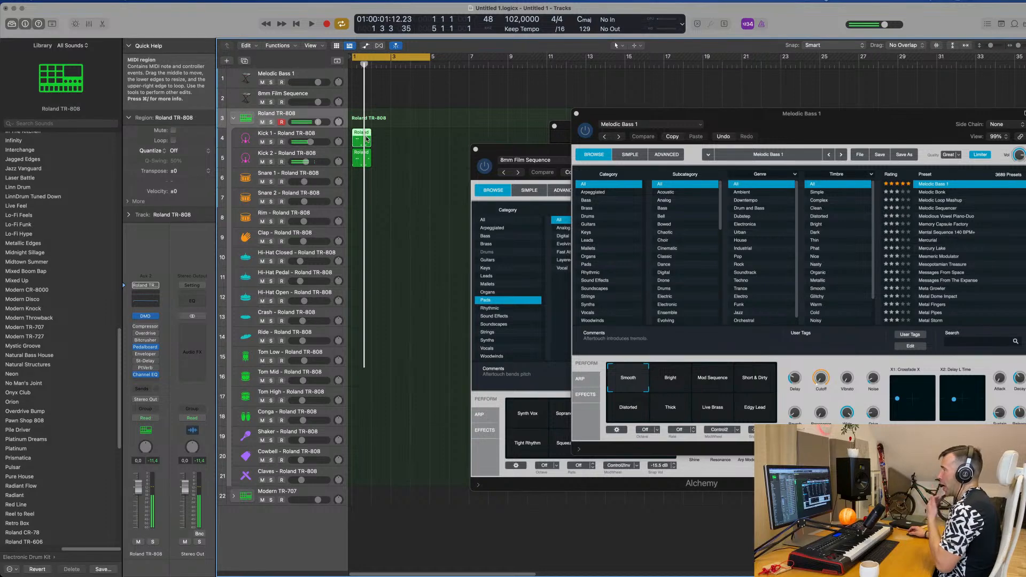
Step: Open the Kick 1 region in the Piano Roll and align its first C1 note with the start of bar 1
{"action": "double_click", "coordinate": [362, 139]}
{"action": "left_click", "coordinate": [370, 469], "text": "ctrl+alt"}
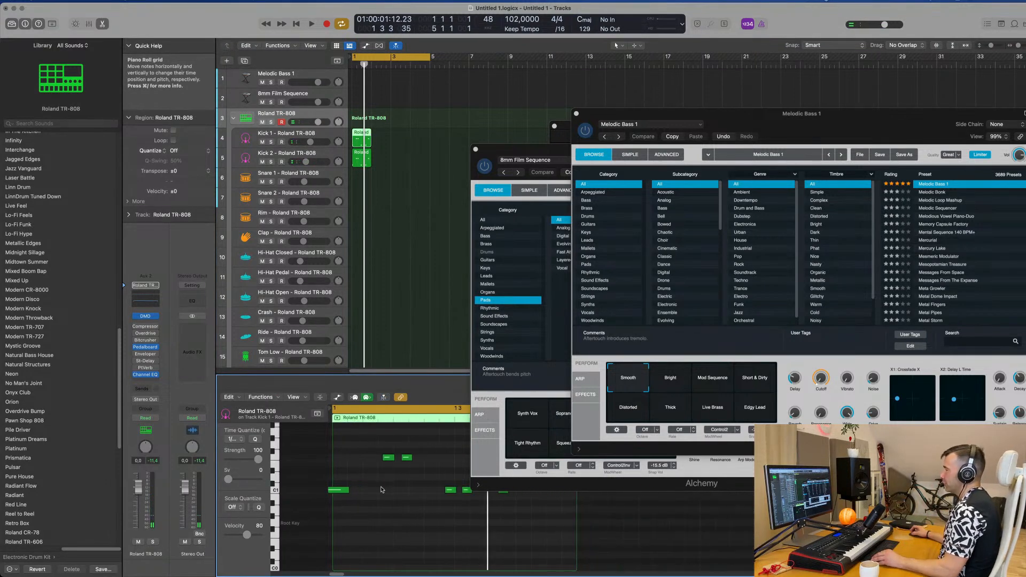
{"action": "left_click", "coordinate": [381, 491], "text": "ctrl+alt"}
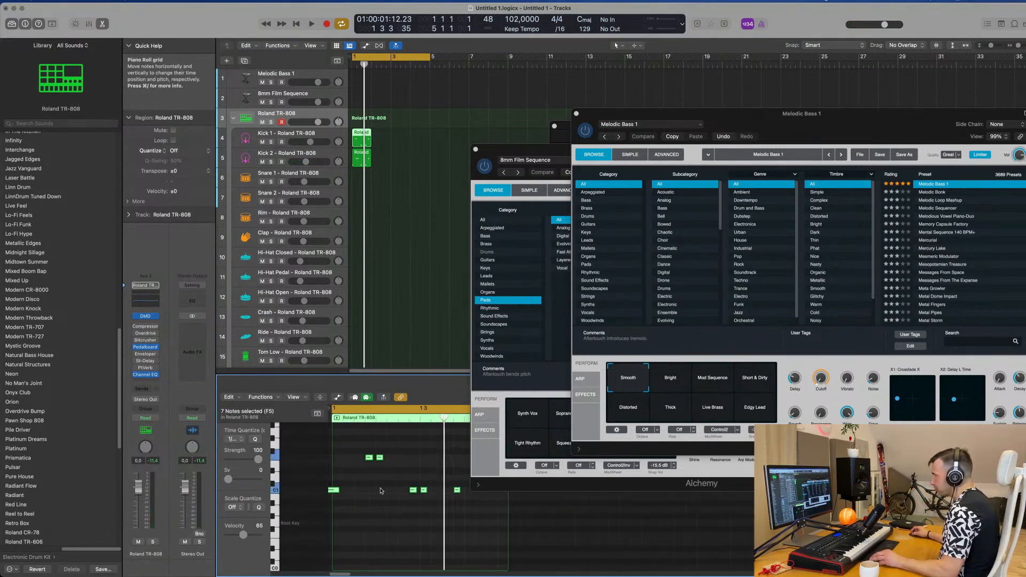
{"action": "left_click_drag", "start_coordinate": [333, 491], "coordinate": [339, 492]}
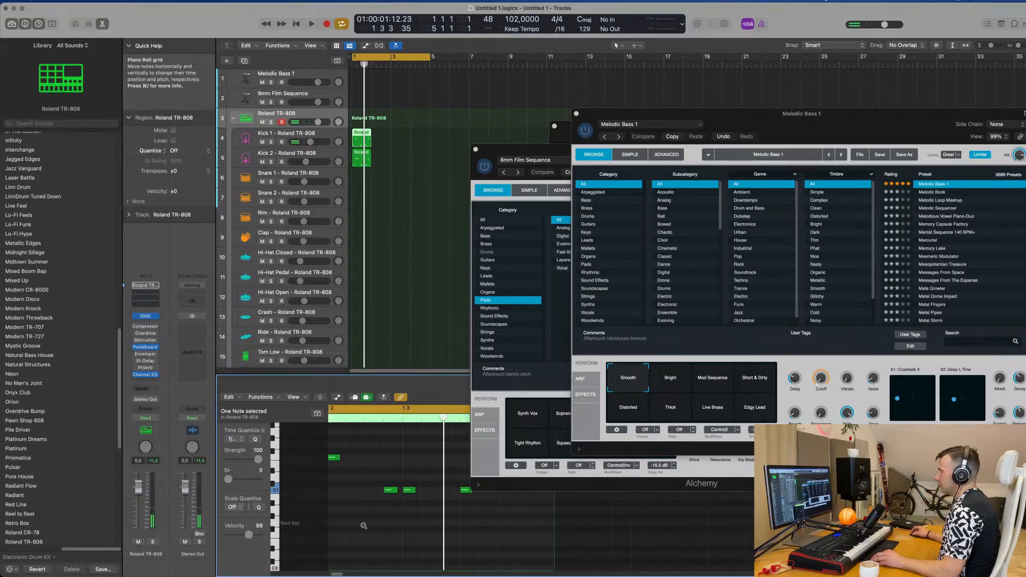
{"action": "left_click", "coordinate": [367, 526], "text": "ctrl+alt"}
{"action": "left_click_drag", "start_coordinate": [348, 492], "coordinate": [358, 492]}
{"action": "key", "text": "space"}
{"action": "left_click", "coordinate": [379, 513], "text": "ctrl+alt"}
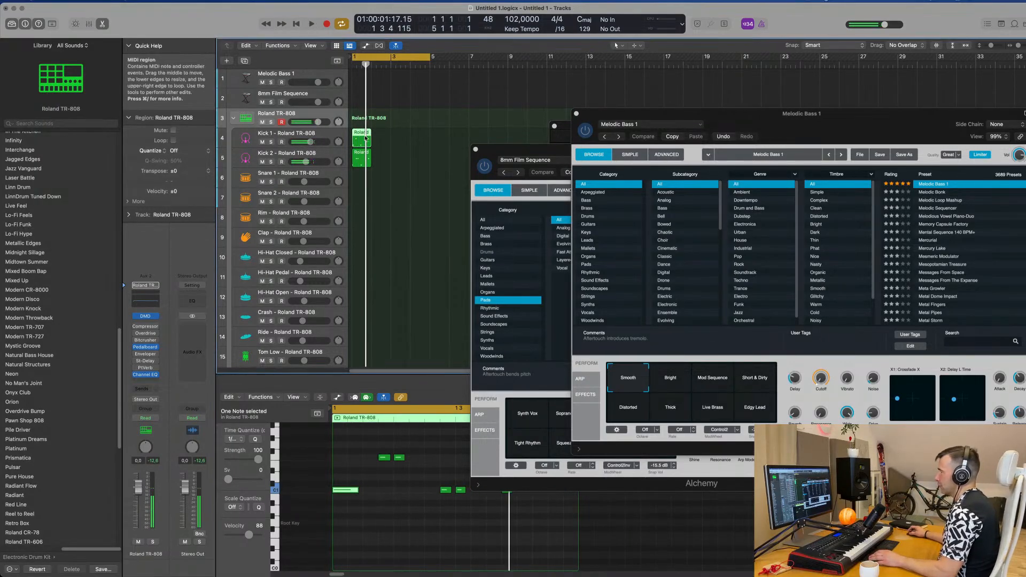
Step: Solo the Kick 1 track and delete the three upper-pitch notes from its region, leaving only the C1 notes
{"action": "left_click", "coordinate": [271, 141]}
{"action": "key", "text": "space"}
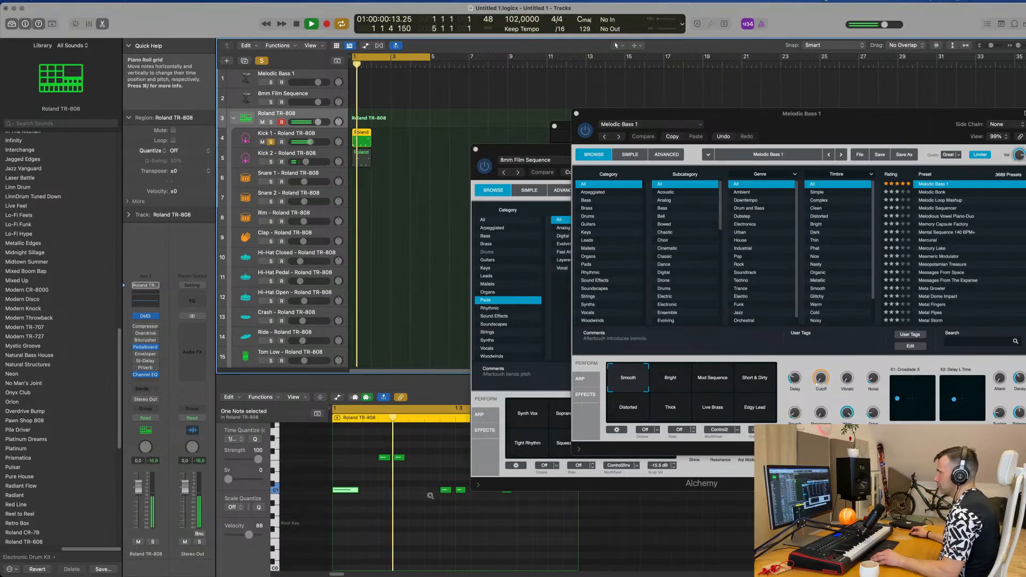
{"action": "left_click", "coordinate": [395, 459], "text": "ctrl+alt"}
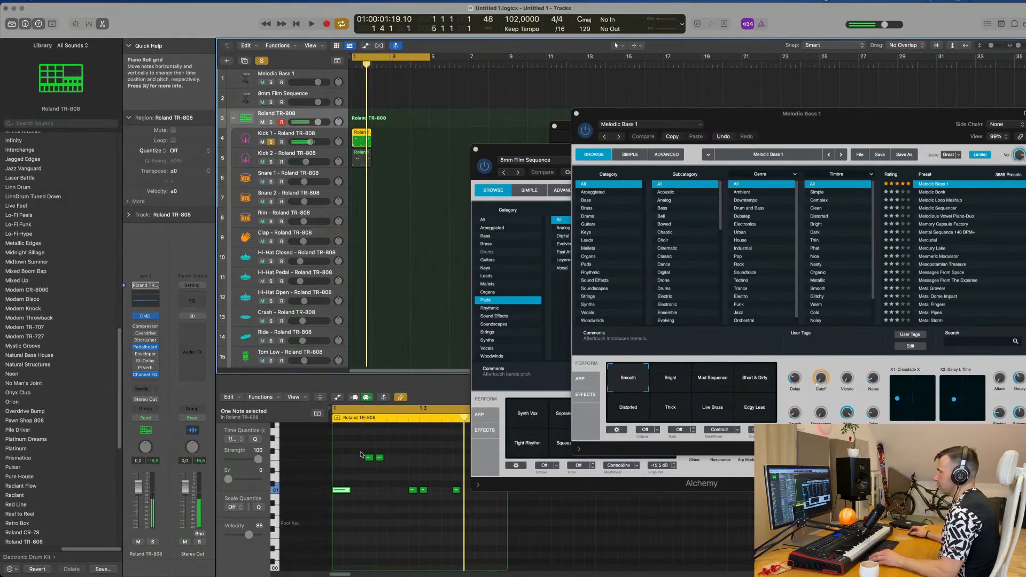
{"action": "left_click_drag", "start_coordinate": [352, 450], "coordinate": [443, 466]}
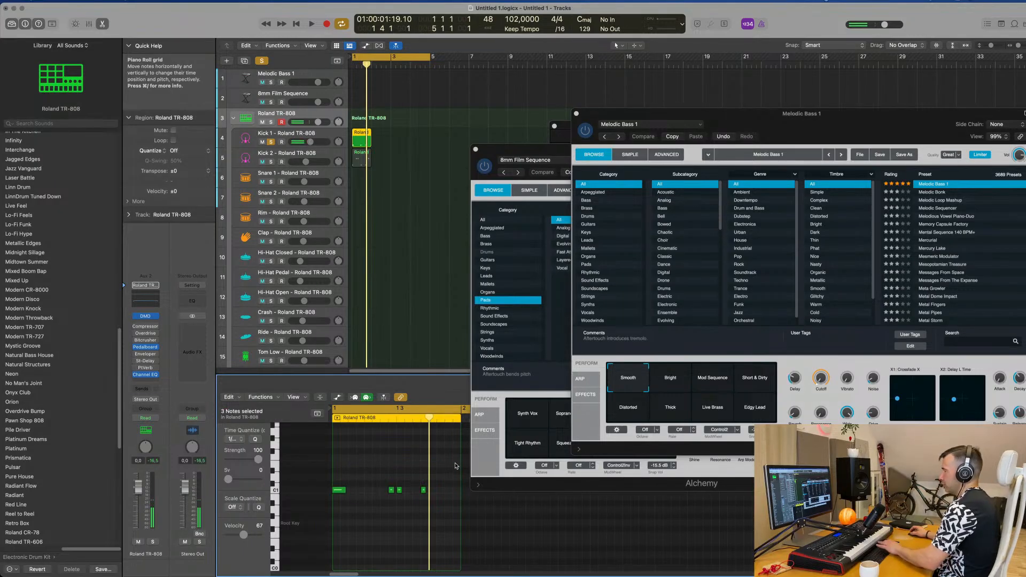
{"action": "key", "text": "space"}
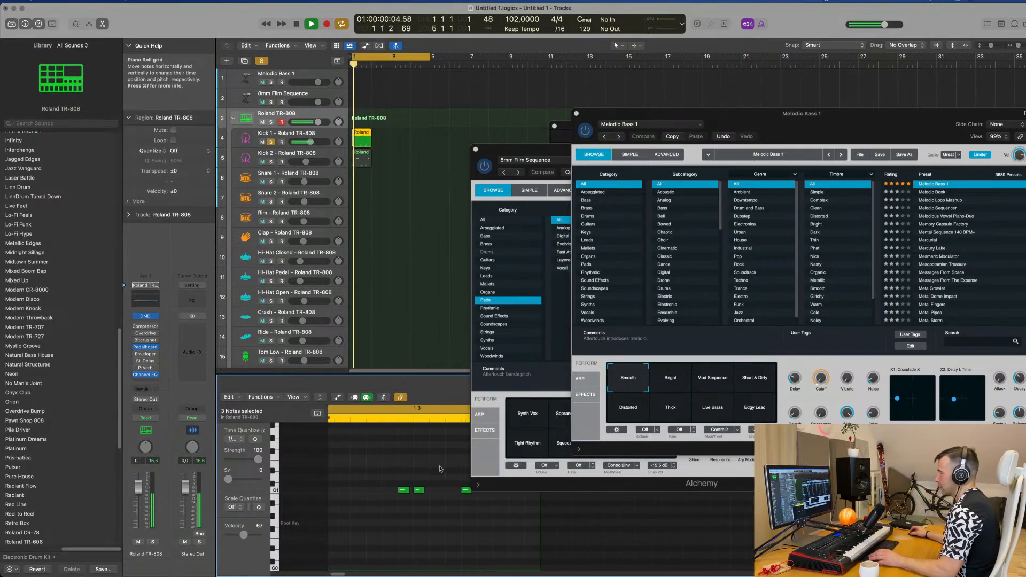
{"action": "key", "text": "space"}
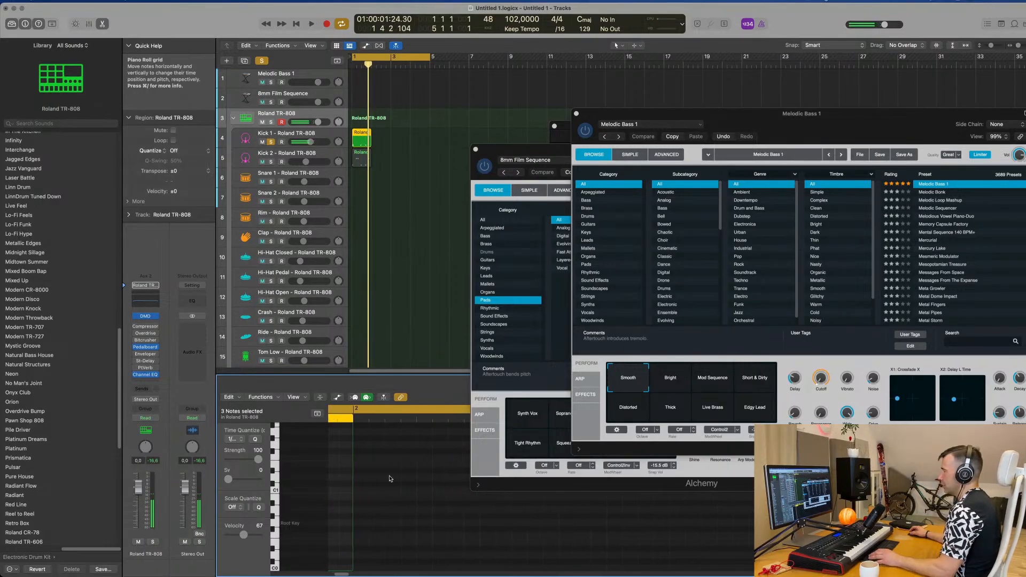
Step: Shift the last C1 note of the Kick 1 region slightly toward the end of the bar and play it back
{"action": "scroll", "coordinate": [358, 483], "scroll_direction": "up", "scroll_amount": 2}
{"action": "scroll", "coordinate": [372, 479], "scroll_direction": "left", "scroll_amount": 3}
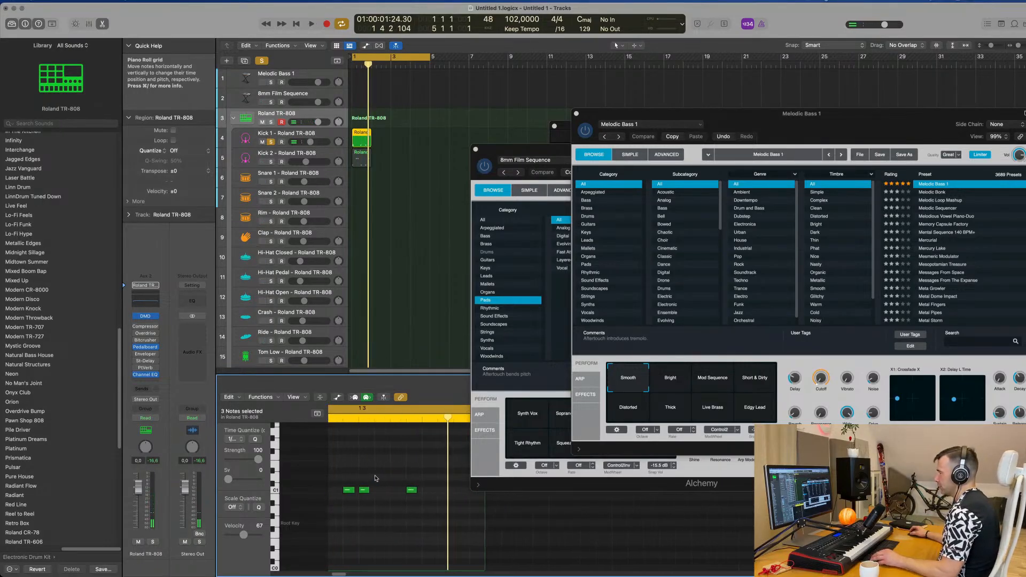
{"action": "left_click", "coordinate": [421, 489]}
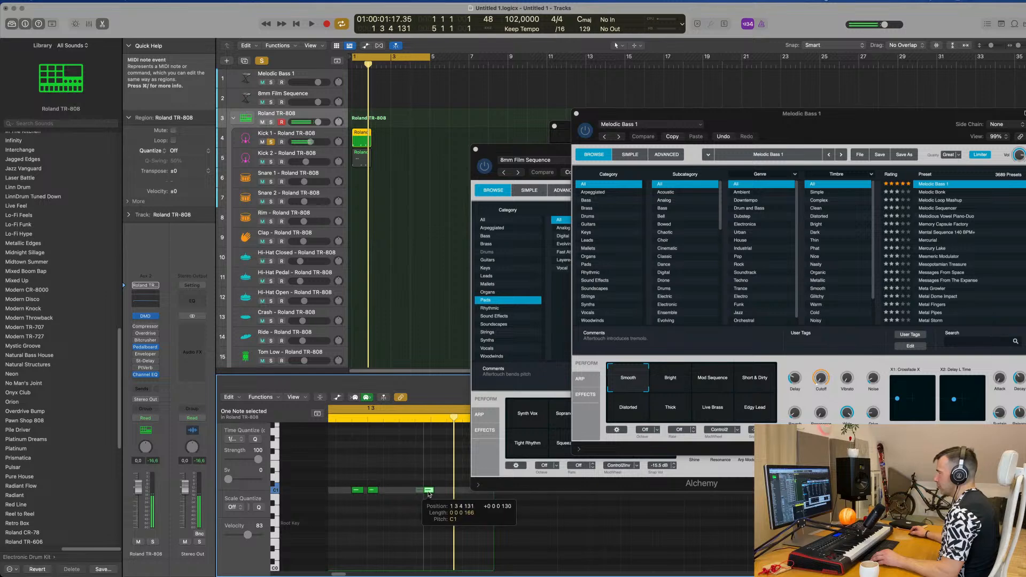
{"action": "scroll", "coordinate": [412, 492], "scroll_direction": "left", "scroll_amount": 3}
{"action": "key", "text": "space"}
{"action": "scroll", "coordinate": [402, 491], "scroll_direction": "down", "scroll_amount": 2}
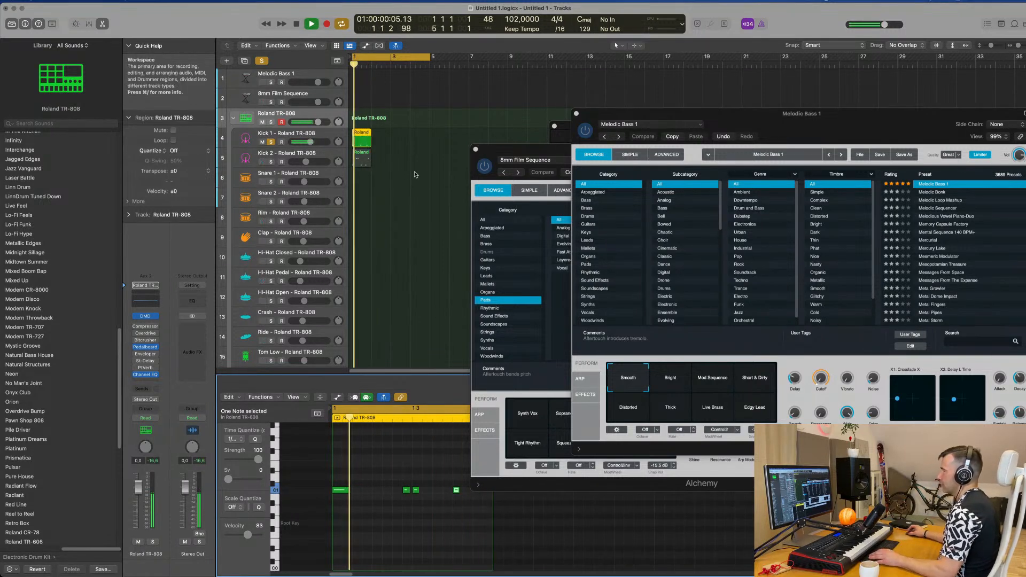
Step: Repeat the one-bar Kick 1 region until it fills bars 1 to 4, and play back the loop
{"action": "left_click", "coordinate": [363, 134]}
{"action": "key", "text": "super+r"}
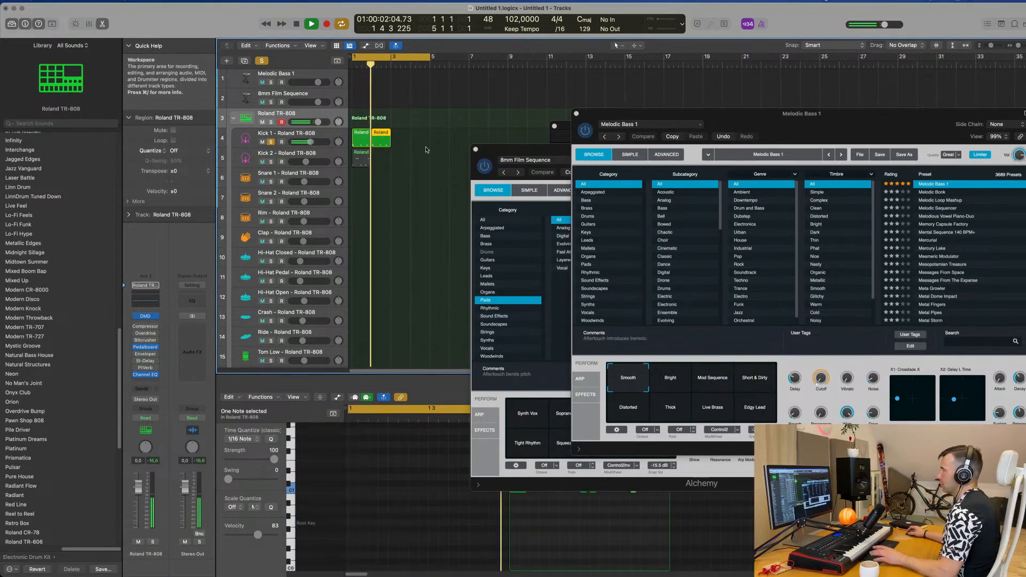
{"action": "left_click_drag", "start_coordinate": [411, 138], "coordinate": [355, 142]}
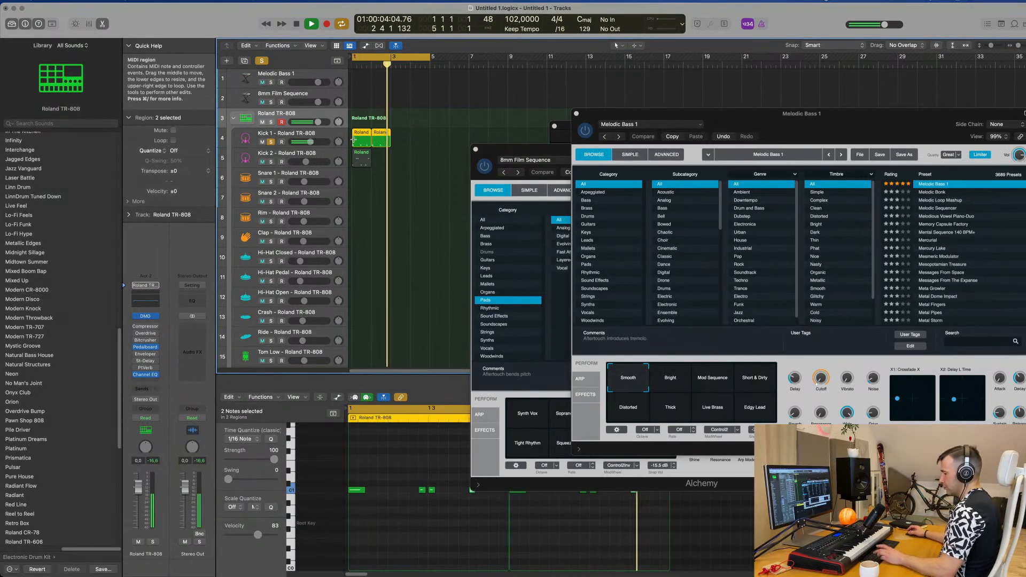
{"action": "key", "text": "super+r"}
{"action": "key", "text": "space"}
{"action": "key", "text": "space"}
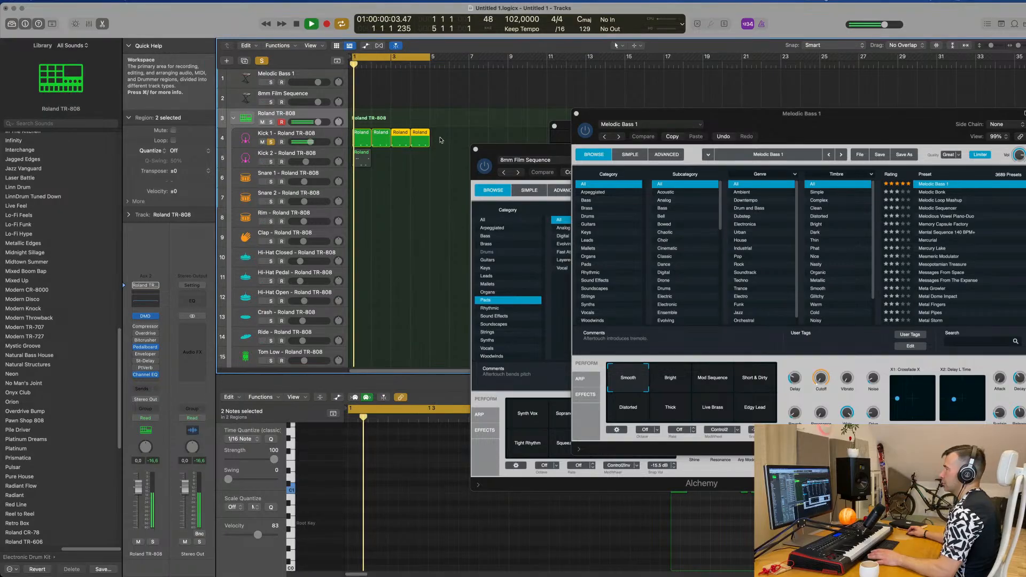
{"action": "left_click_drag", "start_coordinate": [442, 141], "coordinate": [358, 143]}
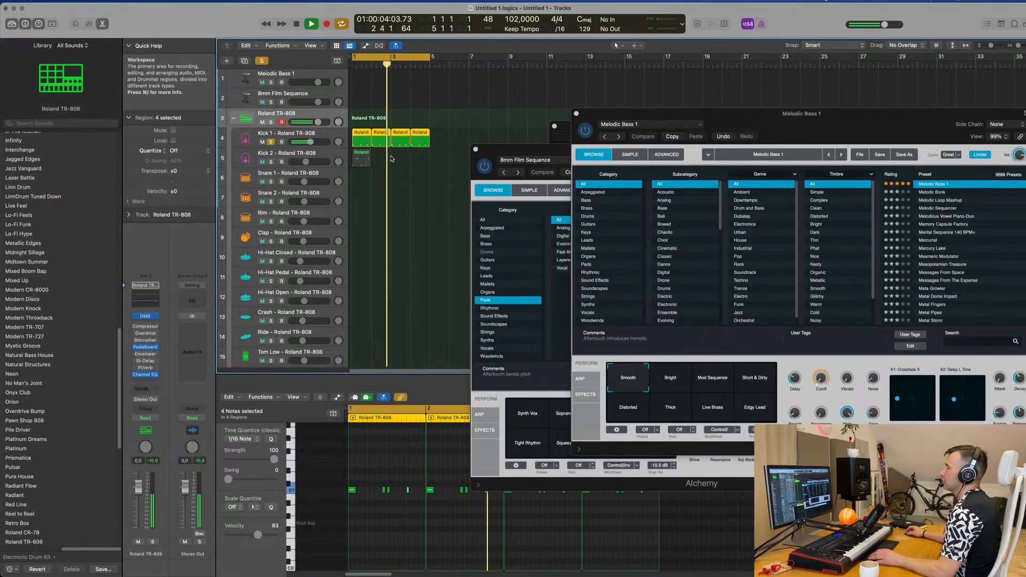
{"action": "key", "text": "space"}
Step: Delete the C1 notes from the Kick 2 region, keeping the upper-pitch notes, and turn off the Kick 1 solo
{"action": "key", "text": "Down"}
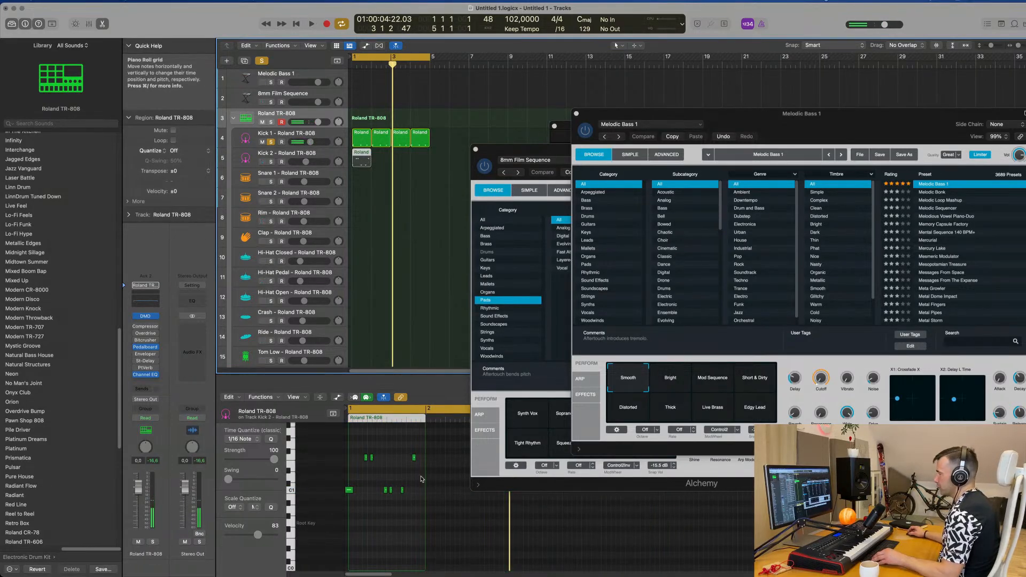
{"action": "left_click_drag", "start_coordinate": [420, 479], "coordinate": [323, 503]}
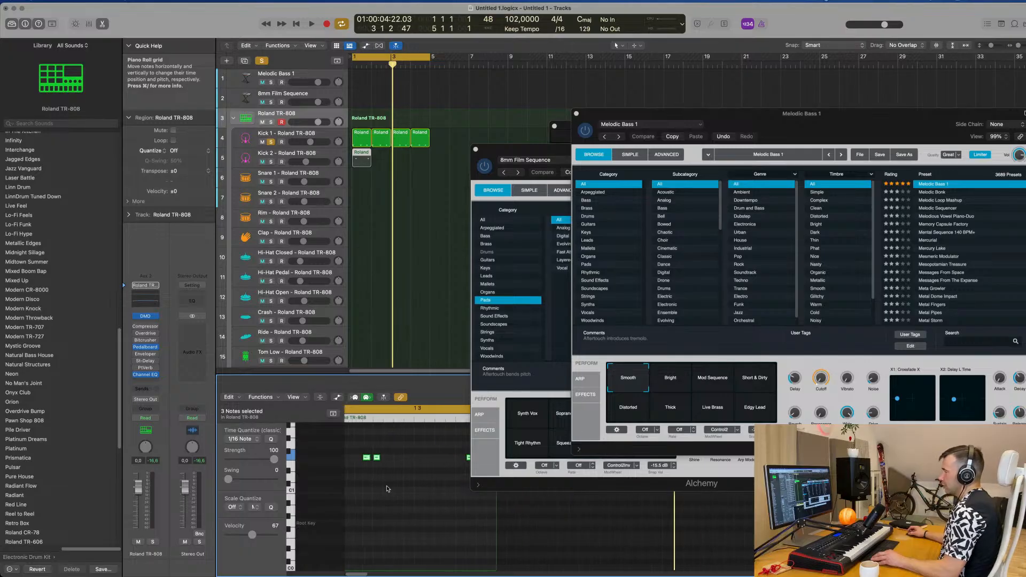
{"action": "key", "text": "space"}
{"action": "key", "text": "s"}
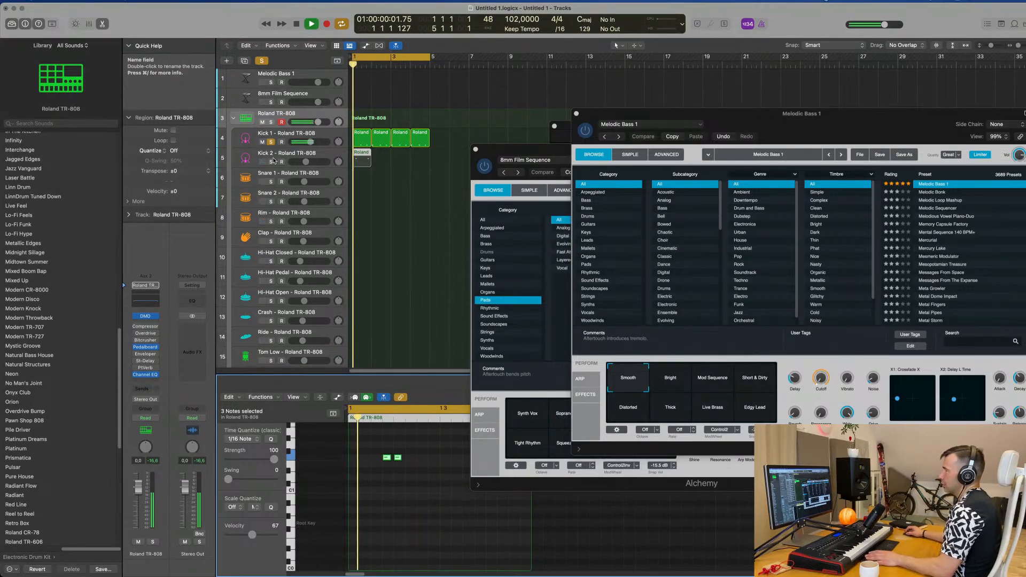
{"action": "key", "text": "space"}
{"action": "key", "text": "s"}
{"action": "key", "text": "space"}
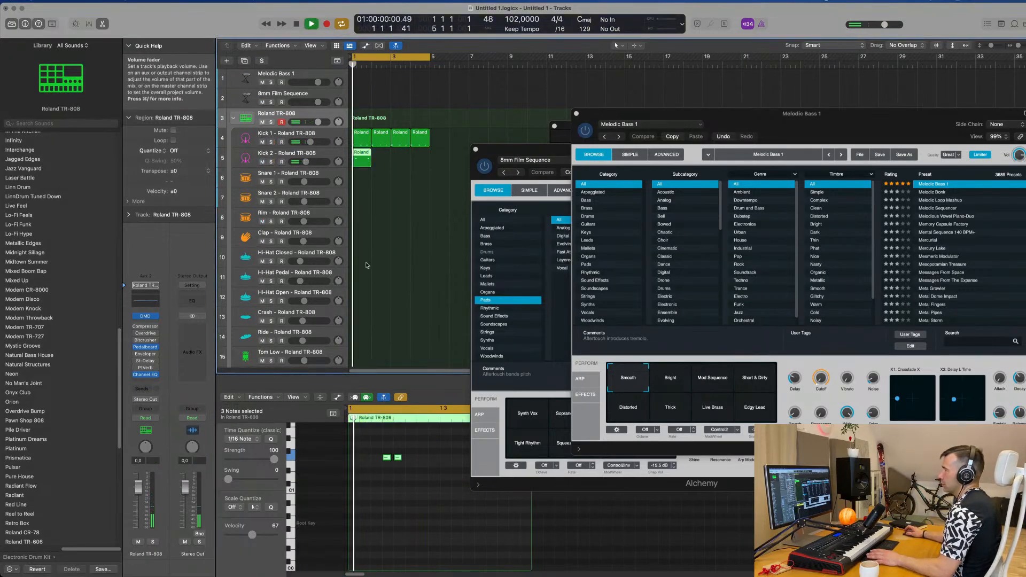
Step: Play back both kick tracks together and move the 8mm Film Sequence window clear of the Piano Roll
{"action": "scroll", "coordinate": [410, 481], "scroll_direction": "left", "scroll_amount": 5}
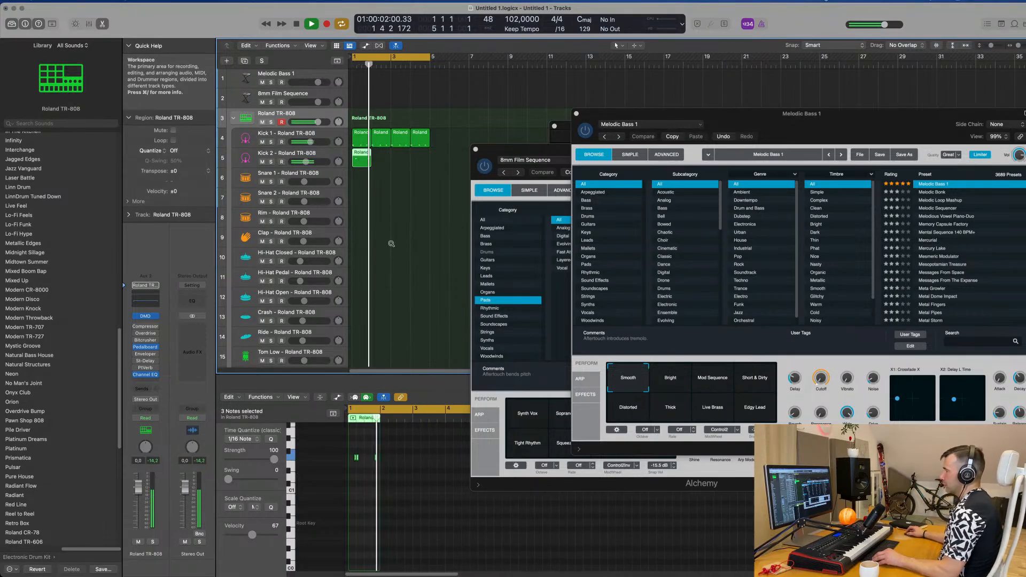
{"action": "scroll", "coordinate": [393, 244], "scroll_direction": "right", "scroll_amount": 3}
{"action": "key", "text": "space"}
{"action": "key", "text": "space"}
{"action": "scroll", "coordinate": [386, 448], "scroll_direction": "right", "scroll_amount": 5}
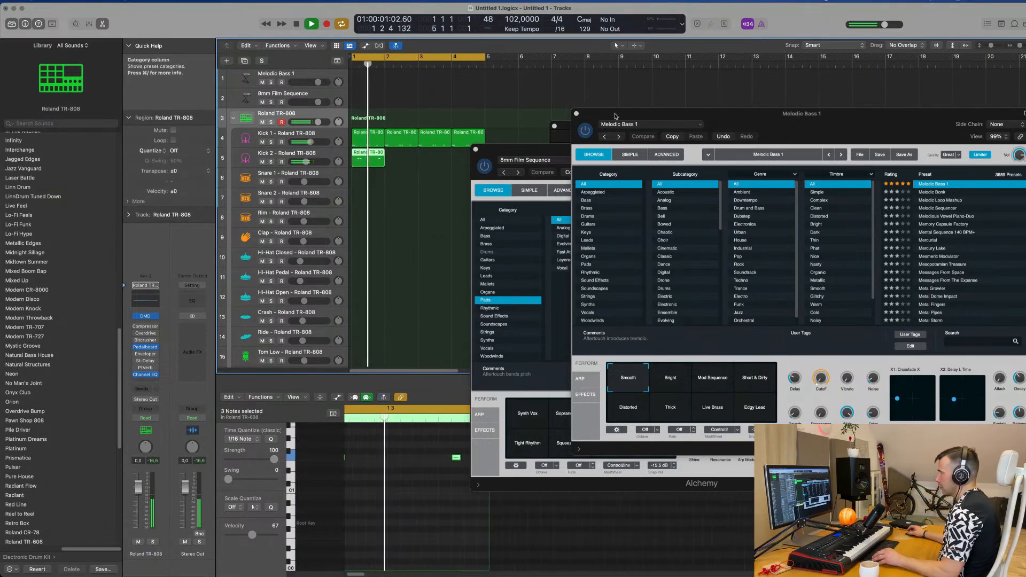
{"action": "left_click_drag", "start_coordinate": [527, 149], "coordinate": [754, 141]}
{"action": "key", "text": "space"}
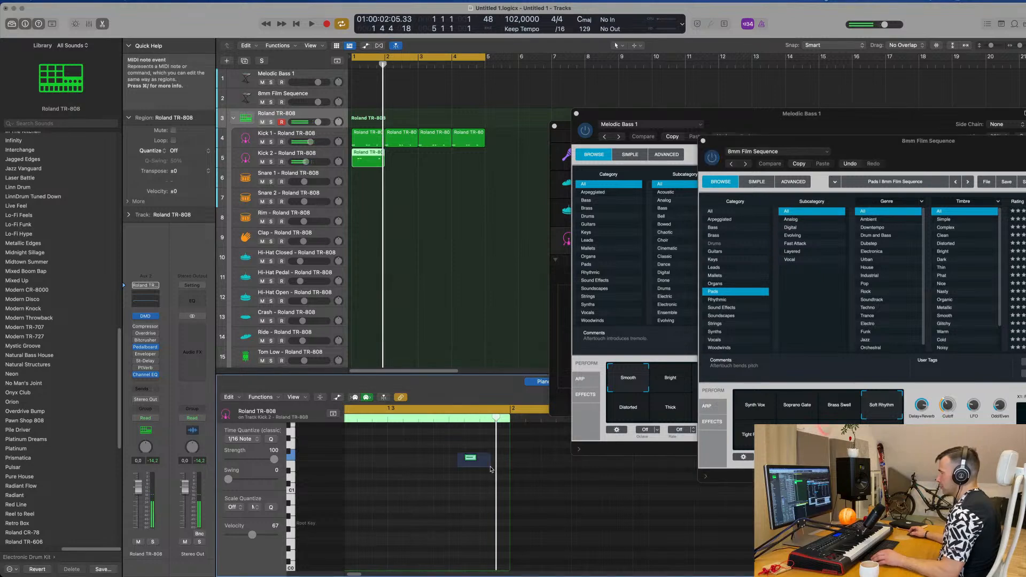
Step: Place a copy of the Kick 2 region's last note one sixteenth later, play it back, and delete the original note
{"action": "left_click", "coordinate": [491, 468]}
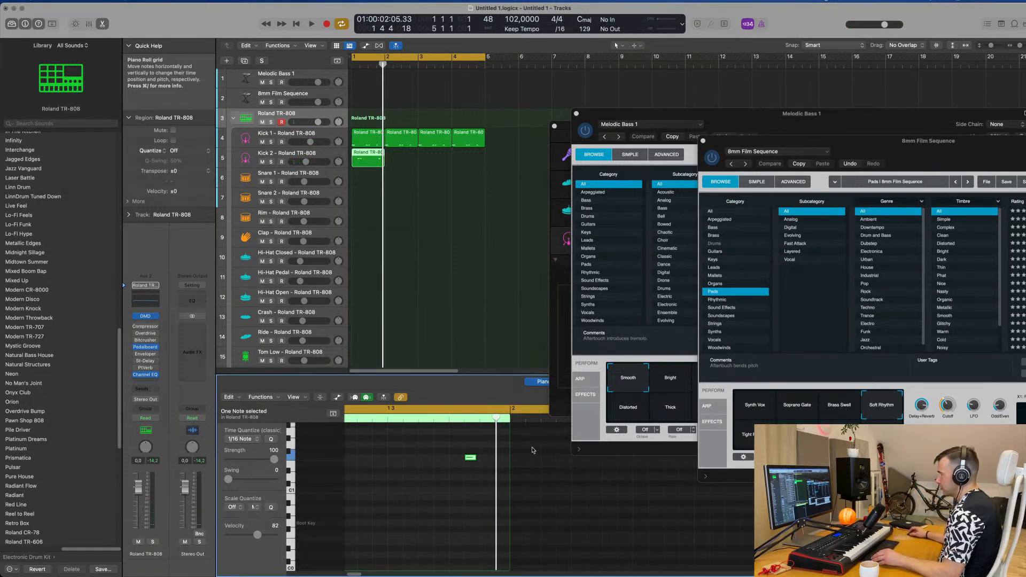
{"action": "left_click_drag", "start_coordinate": [472, 461], "coordinate": [487, 460]}
{"action": "scroll", "coordinate": [474, 455], "scroll_direction": "left", "scroll_amount": 3}
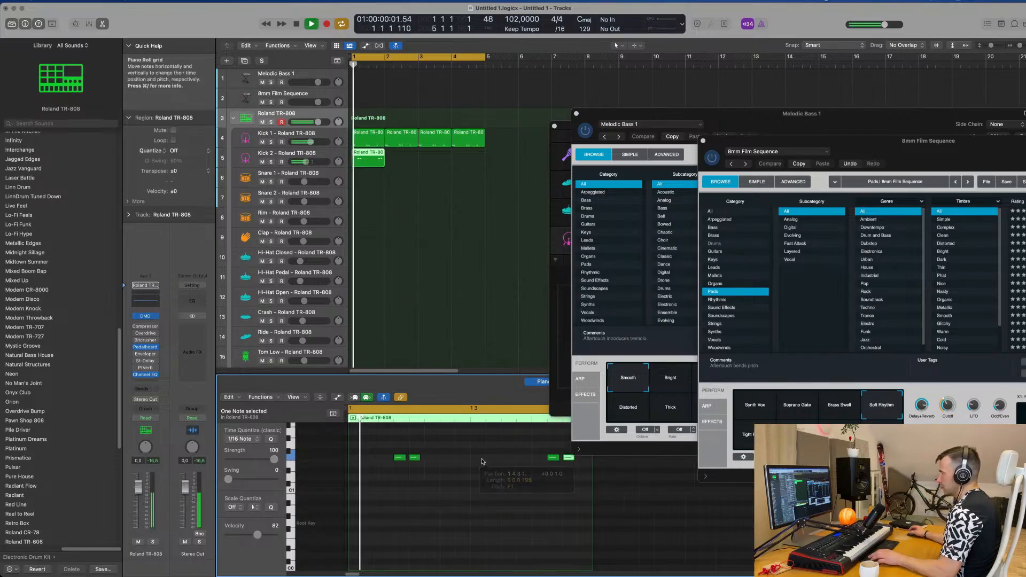
{"action": "key", "text": "space"}
{"action": "scroll", "coordinate": [473, 454], "scroll_direction": "left", "scroll_amount": 2}
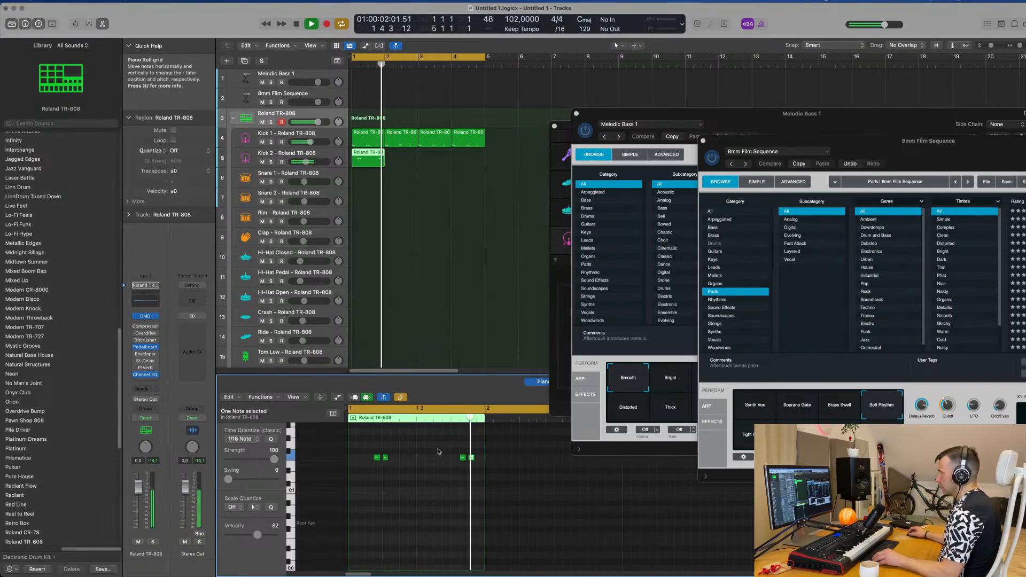
{"action": "left_click", "coordinate": [465, 474]}
{"action": "key", "text": "super+z"}
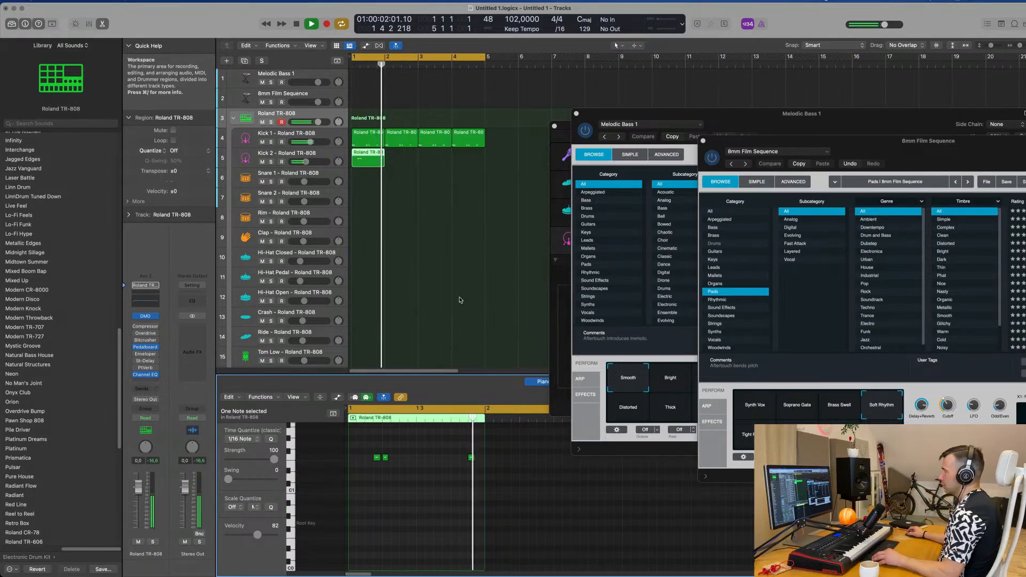
Step: Repeat the one-bar Kick 2 region three times so that it fills bars 1 to 4
{"action": "scroll", "coordinate": [468, 241], "scroll_direction": "up", "scroll_amount": 2}
{"action": "scroll", "coordinate": [468, 241], "scroll_direction": "left", "scroll_amount": 2}
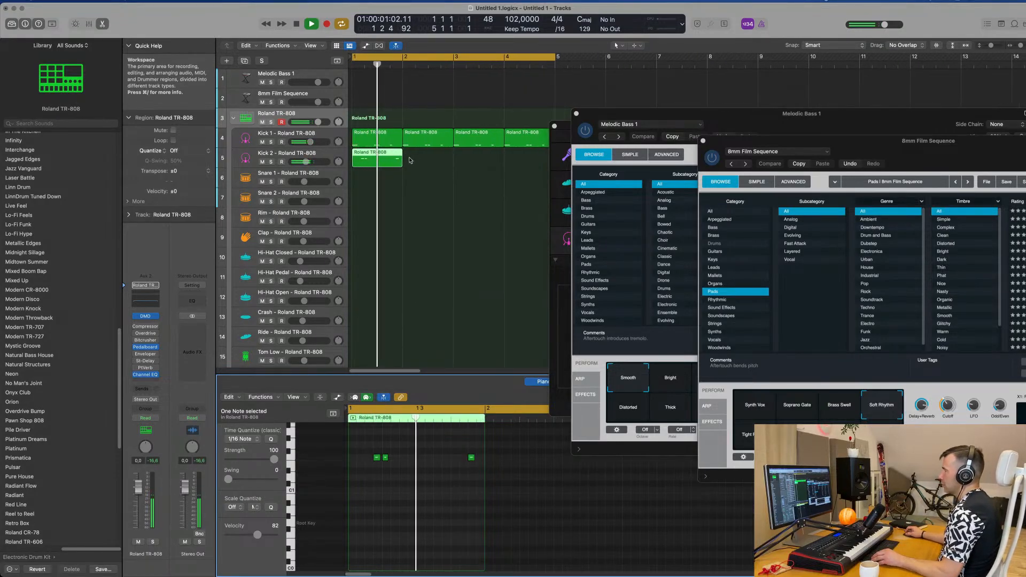
{"action": "left_click", "coordinate": [389, 166]}
{"action": "key", "text": "super+r"}
{"action": "key", "text": "super+r"}
{"action": "key", "text": "super+r"}
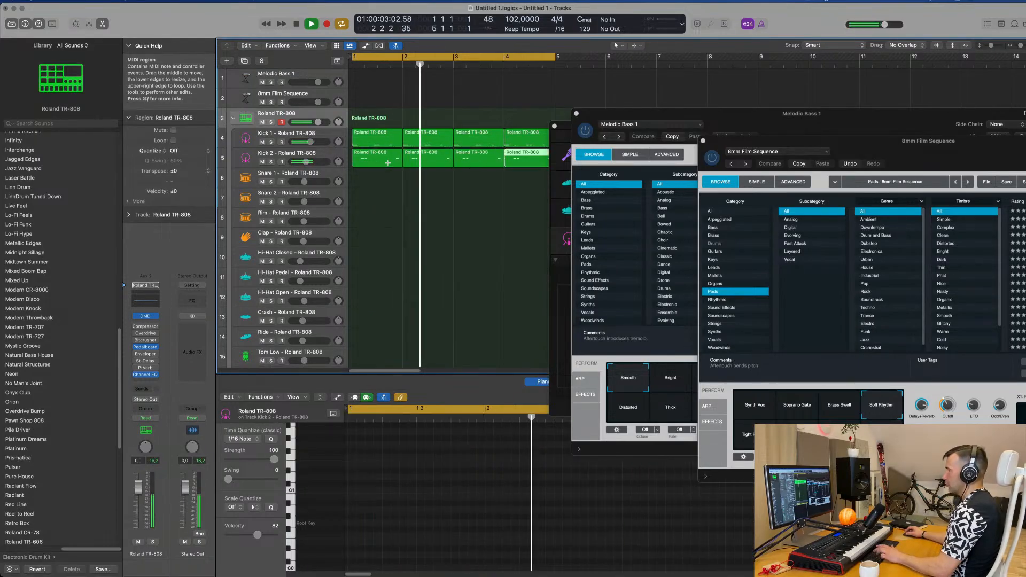
Step: Delete the second C1 note from the first Kick 1 region and play back both kick tracks from the start
{"action": "left_click", "coordinate": [383, 136]}
{"action": "key", "text": "space"}
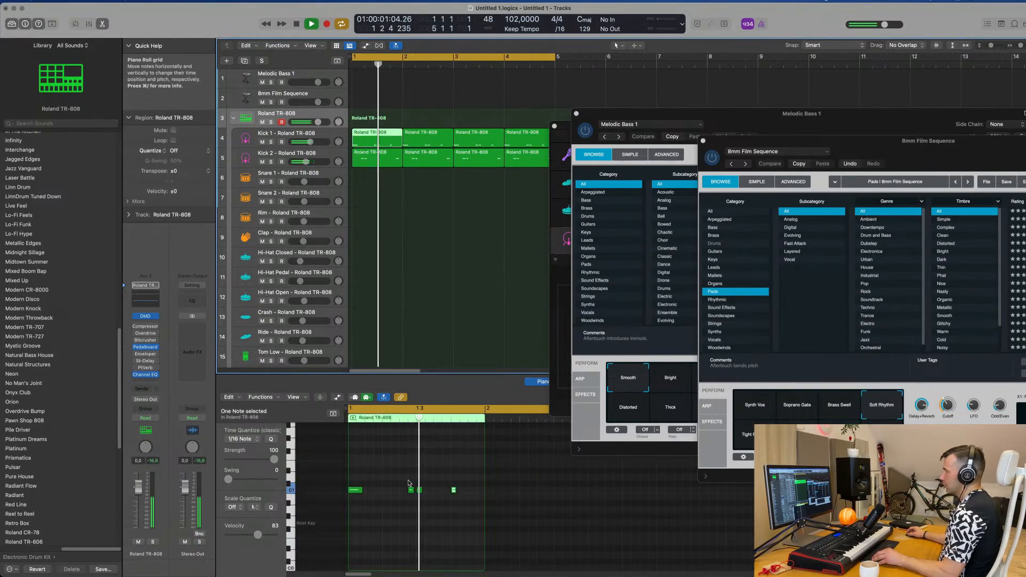
{"action": "left_click", "coordinate": [422, 491]}
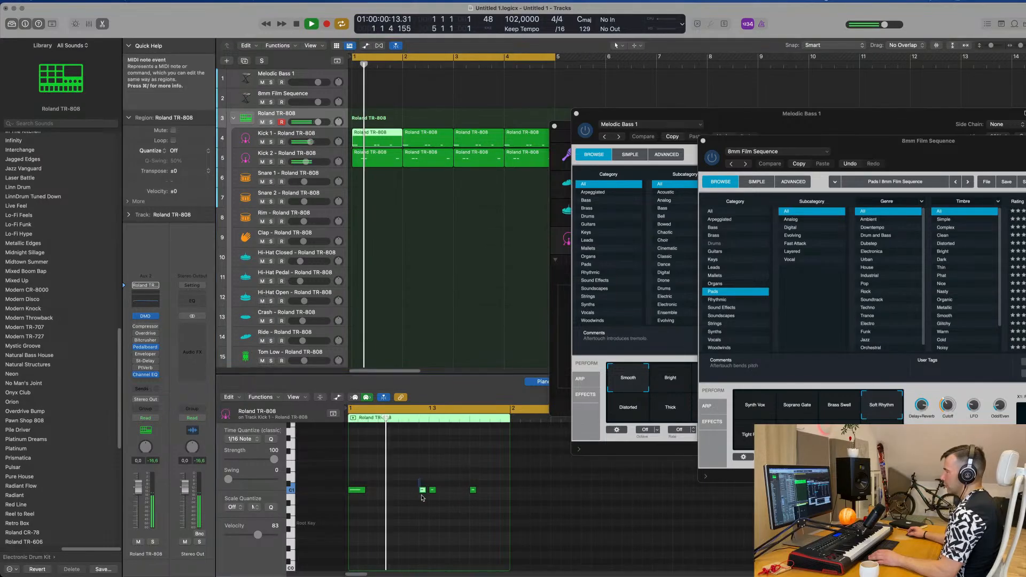
{"action": "scroll", "coordinate": [383, 487], "scroll_direction": "down", "scroll_amount": 1}
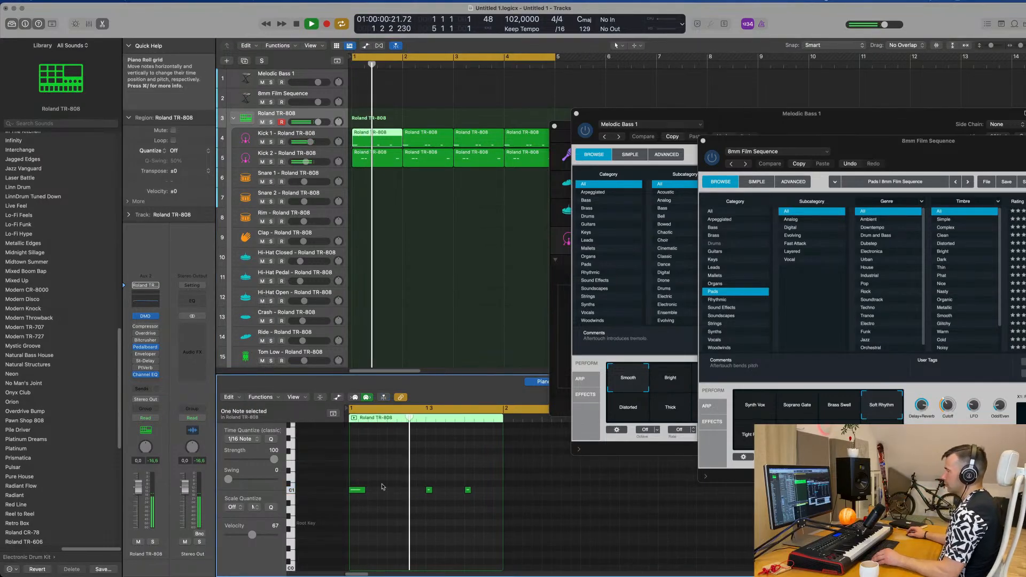
{"action": "scroll", "coordinate": [389, 486], "scroll_direction": "up", "scroll_amount": 1}
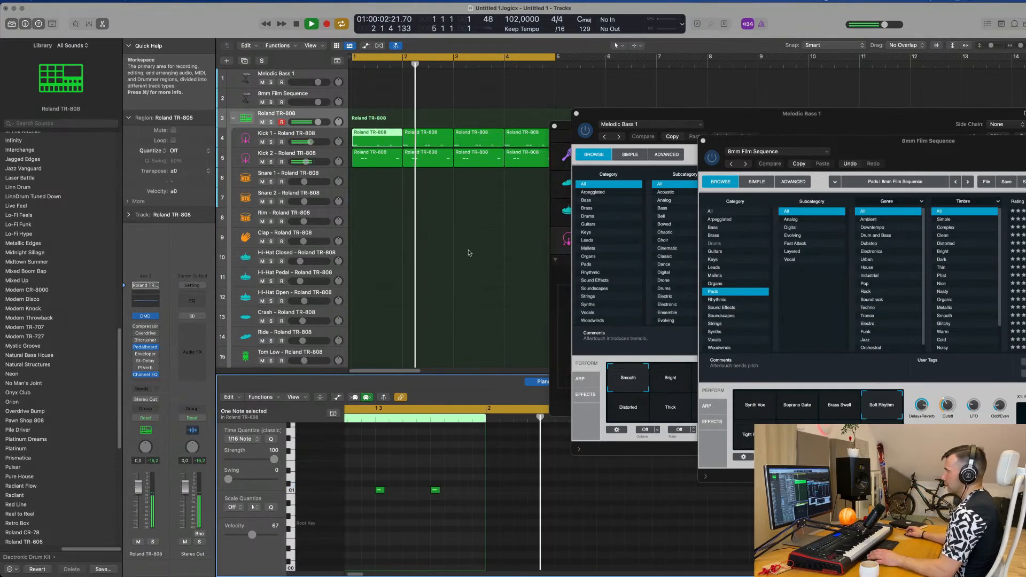
{"action": "key", "text": "space"}
{"action": "key", "text": "space"}
{"action": "scroll", "coordinate": [449, 219], "scroll_direction": "down", "scroll_amount": 1}
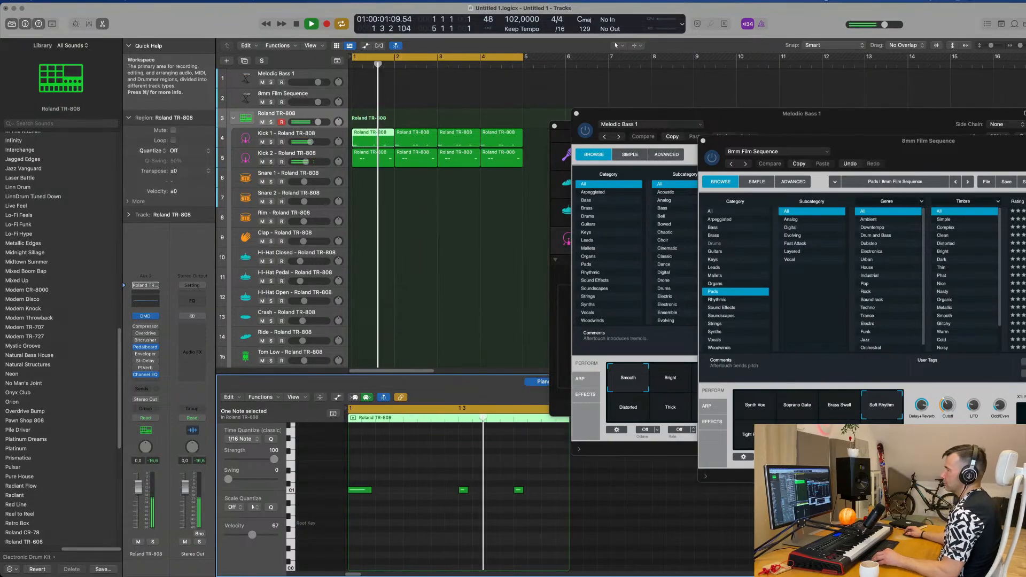
{"action": "key", "text": "Return"}
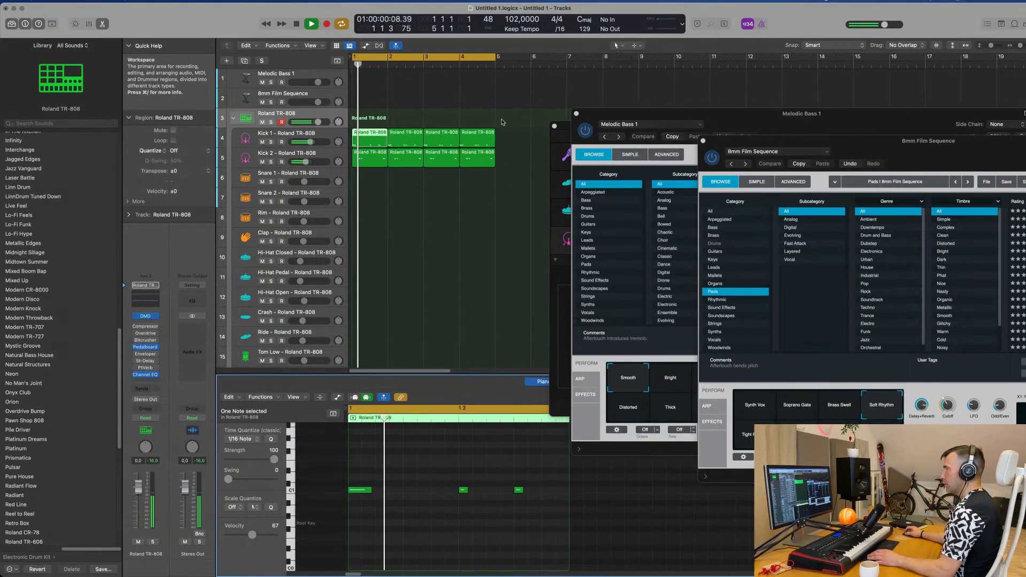
Step: Delete the Kick 1 regions in bars 2 to 4 and repeat the edited first region three times in their place
{"action": "scroll", "coordinate": [417, 137], "scroll_direction": "down", "scroll_amount": 1}
{"action": "key", "text": "Delete"}
{"action": "left_click", "coordinate": [373, 134]}
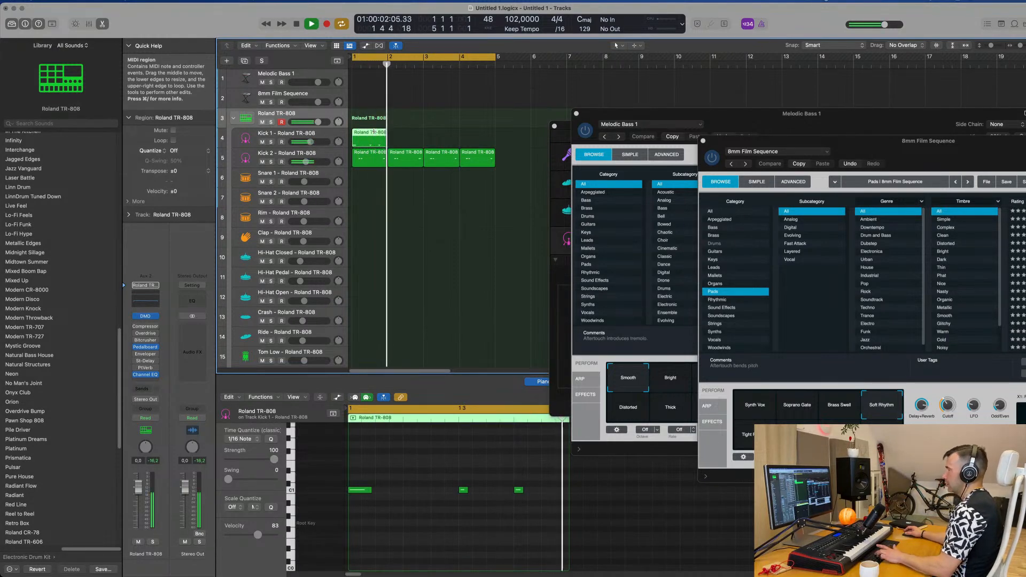
{"action": "key", "text": "super+t"}
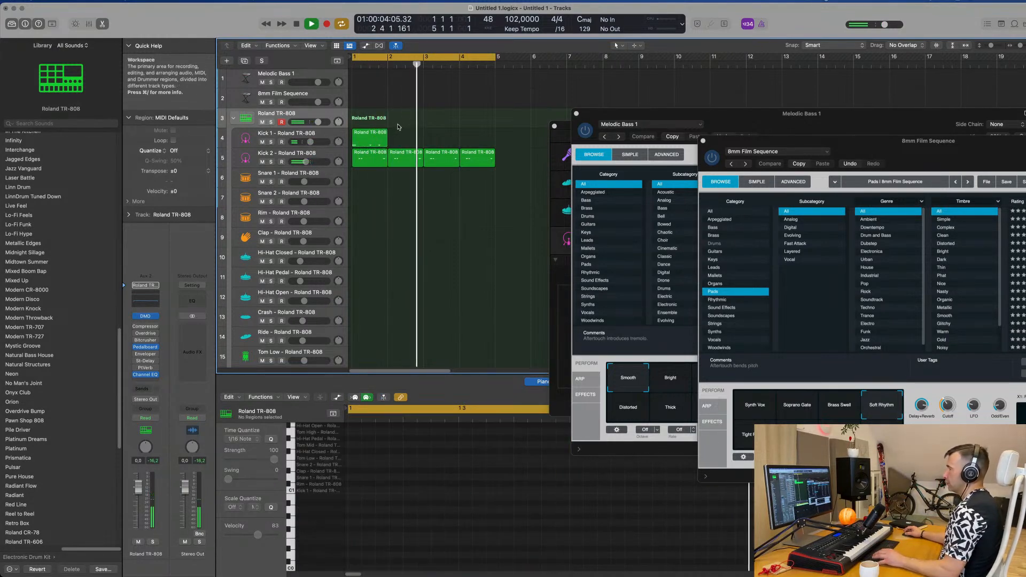
{"action": "left_click", "coordinate": [373, 139]}
{"action": "key", "text": "super+r"}
{"action": "key", "text": "super+r"}
{"action": "key", "text": "super+r"}
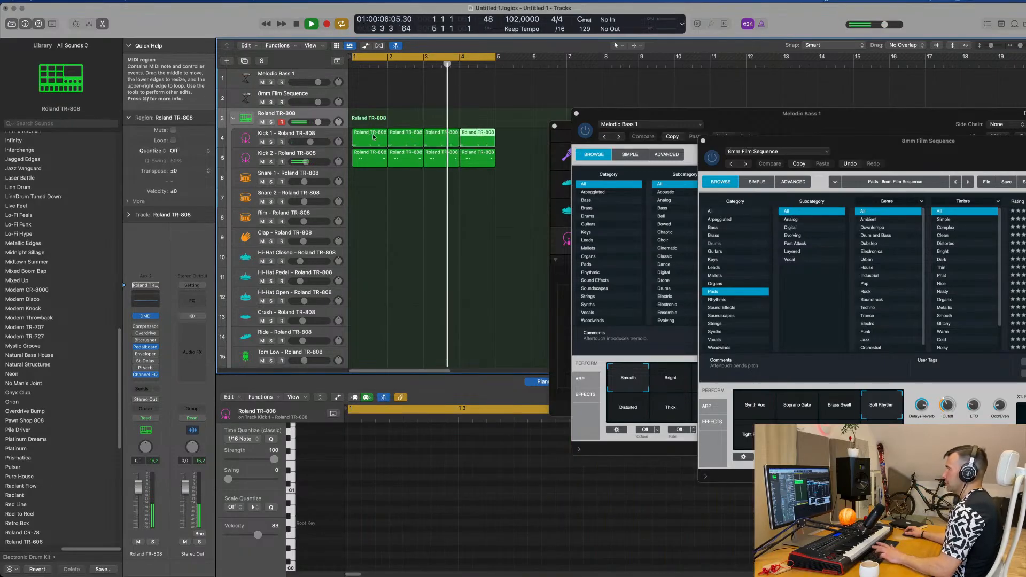
Step: Select the Kick 1 track and listen to the four-bar kick loop
{"action": "left_click", "coordinate": [333, 138]}
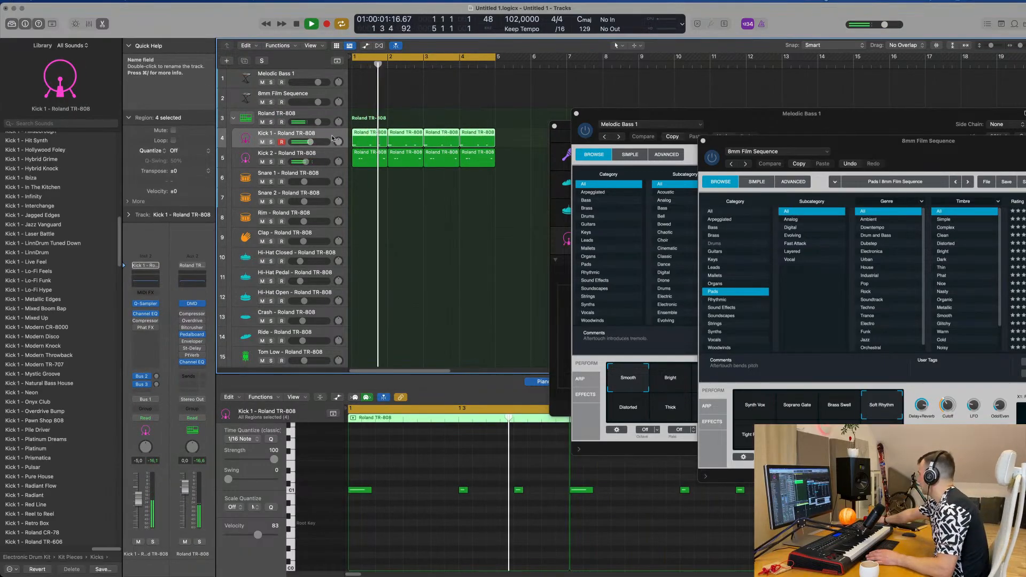
{"action": "key", "text": "super+Left"}
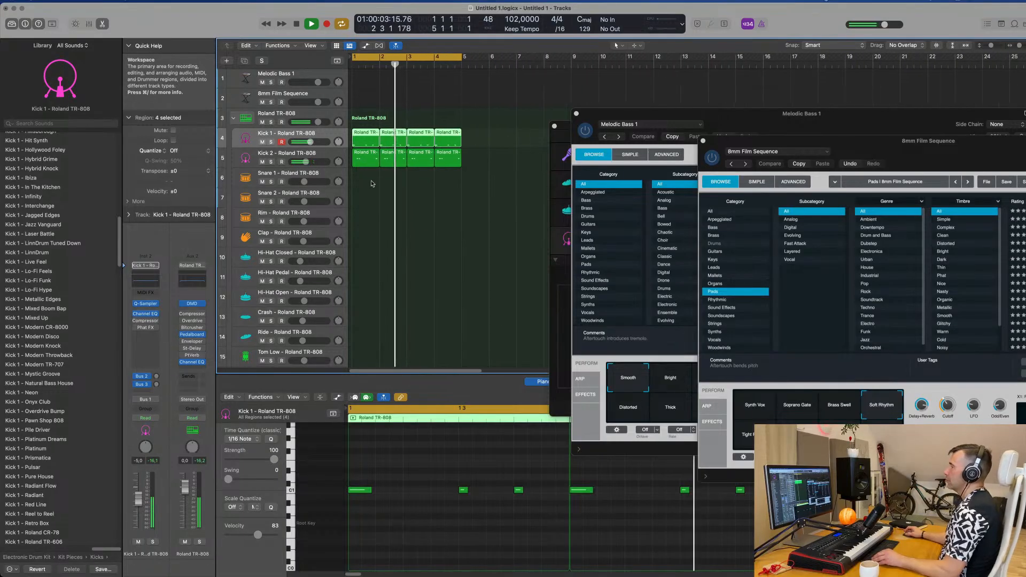
{"action": "key", "text": "super+Left"}
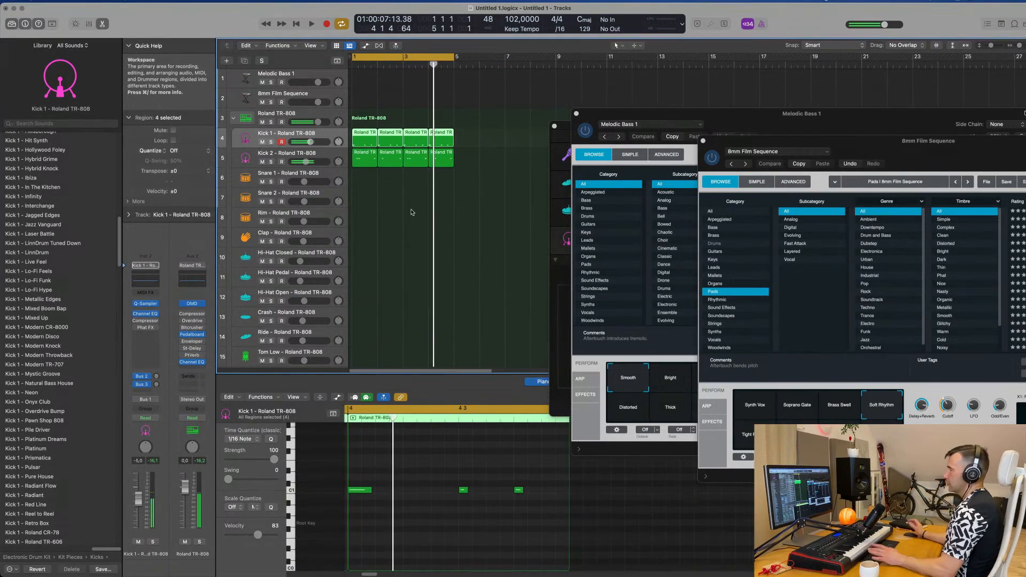
{"action": "key", "text": "space"}
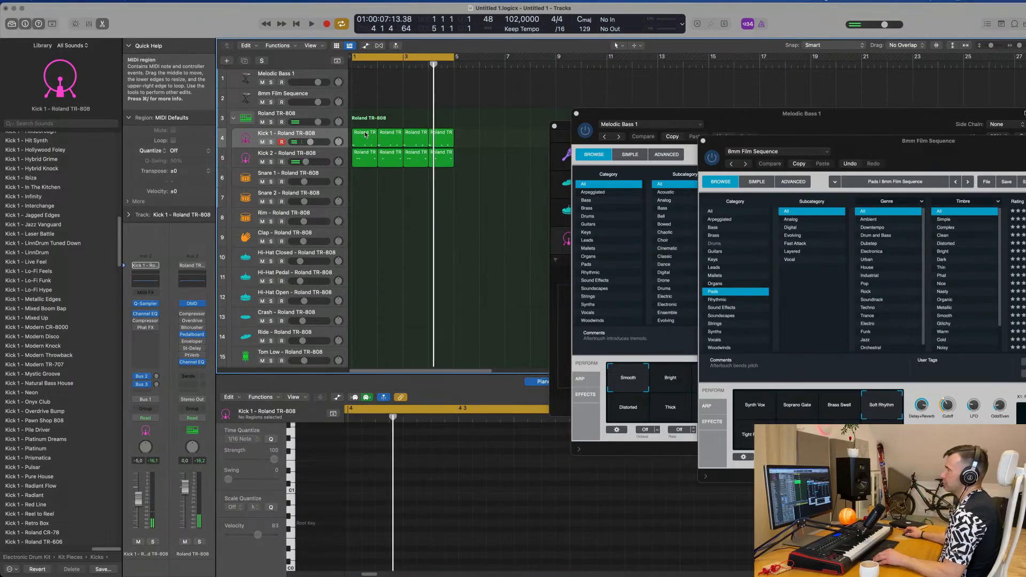
Step: Copy the first Kick 1 region to the Snare 1 track and move its first C1 note to beat 2
{"action": "left_click_drag", "start_coordinate": [366, 138], "coordinate": [368, 175]}
{"action": "left_click", "coordinate": [381, 474]}
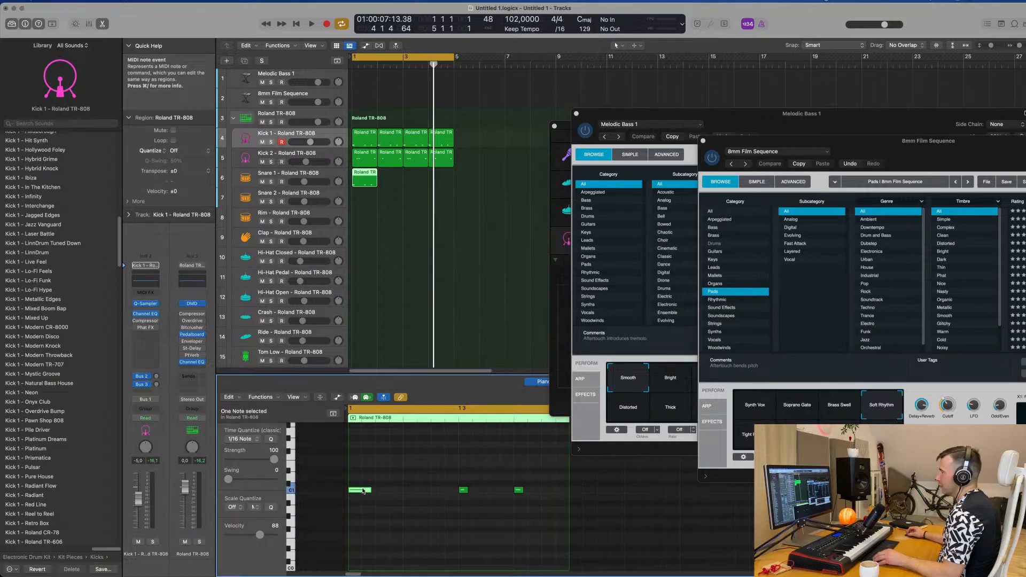
{"action": "left_click_drag", "start_coordinate": [364, 491], "coordinate": [419, 491]}
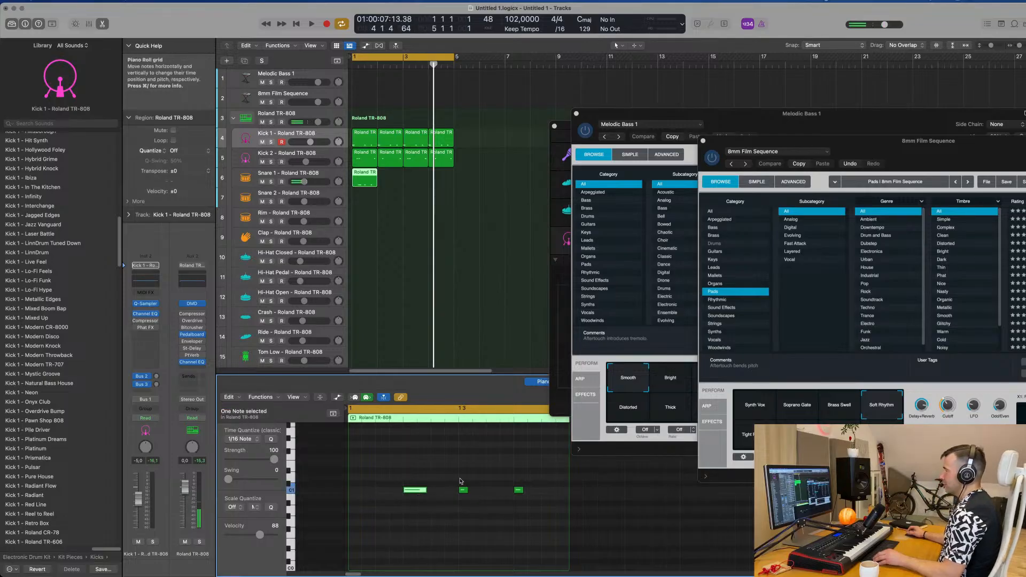
Step: Play back the Snare 1 region, delete its middle note, and transpose the two remaining notes up an octave to C2
{"action": "key", "text": "space"}
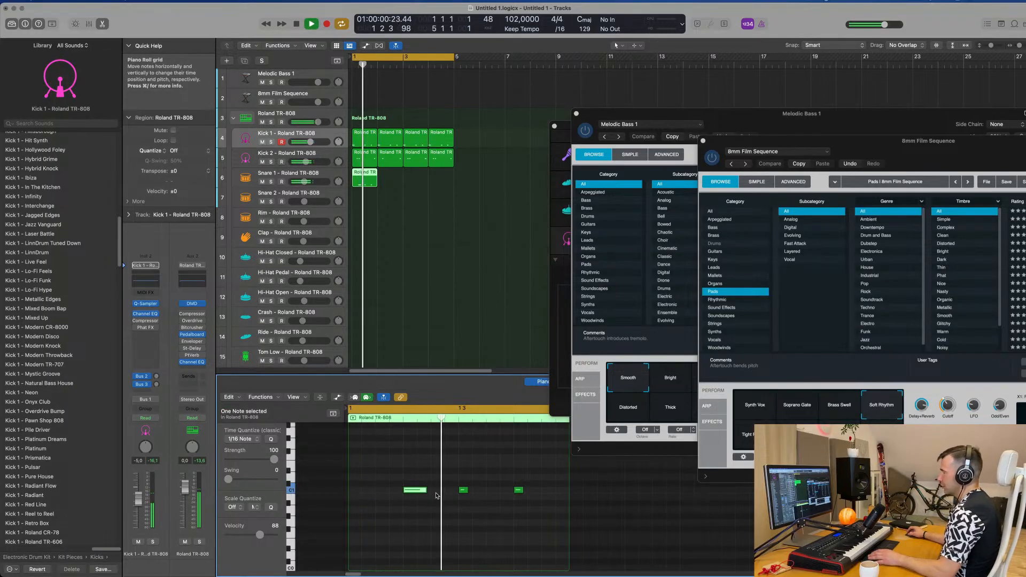
{"action": "left_click", "coordinate": [464, 499]}
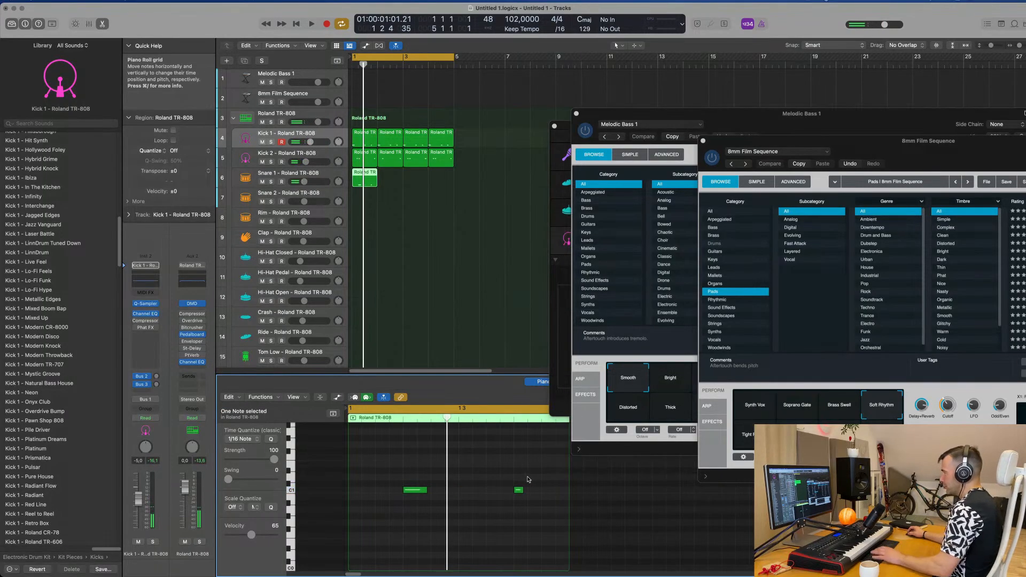
{"action": "left_click_drag", "start_coordinate": [536, 480], "coordinate": [398, 499]}
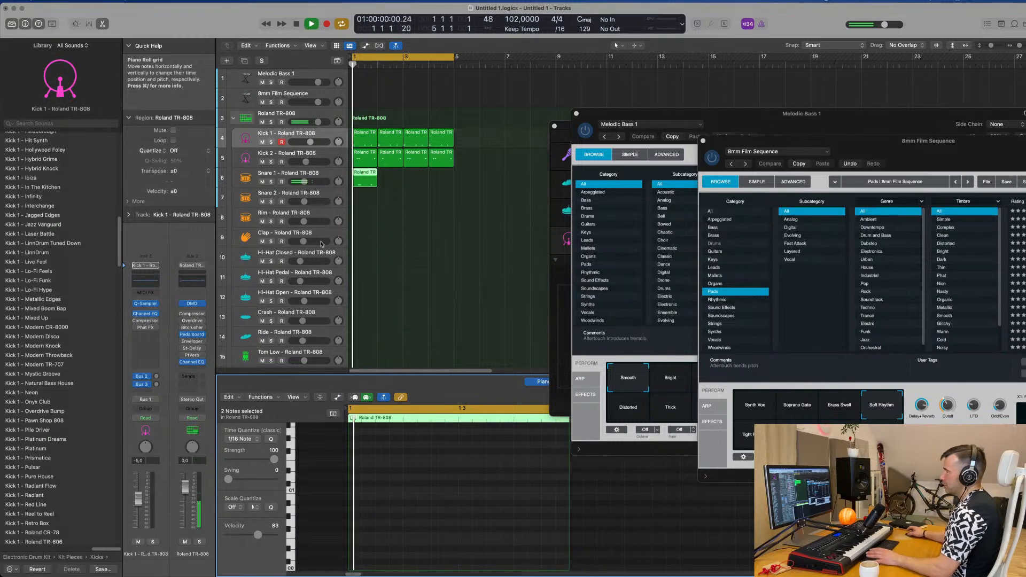
Step: Repeat the one-bar Snare 1 region three times so that it fills bars 1 to 4
{"action": "left_click", "coordinate": [364, 178]}
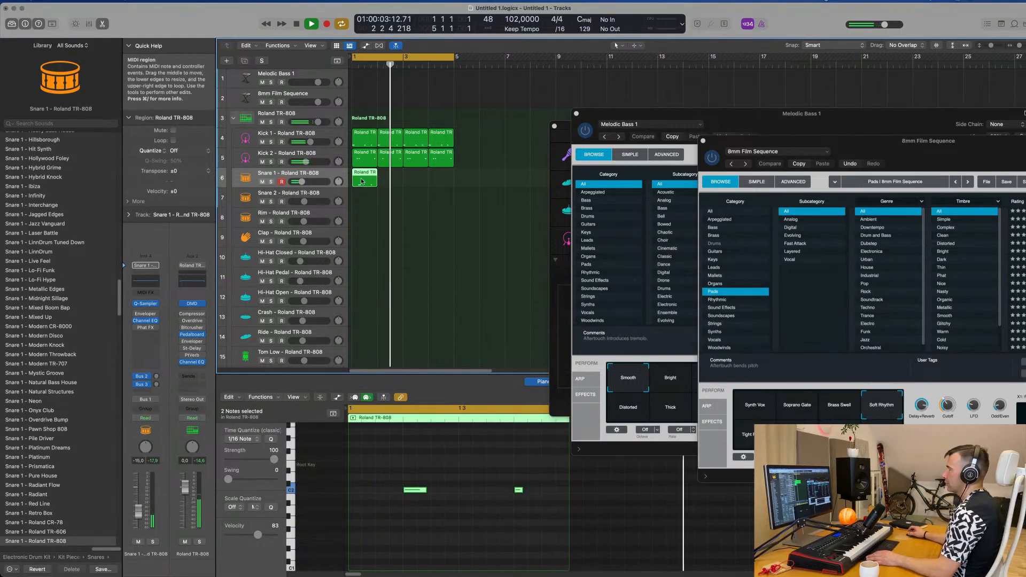
{"action": "key", "text": "super+r"}
{"action": "key", "text": "super+r"}
{"action": "key", "text": "super+r"}
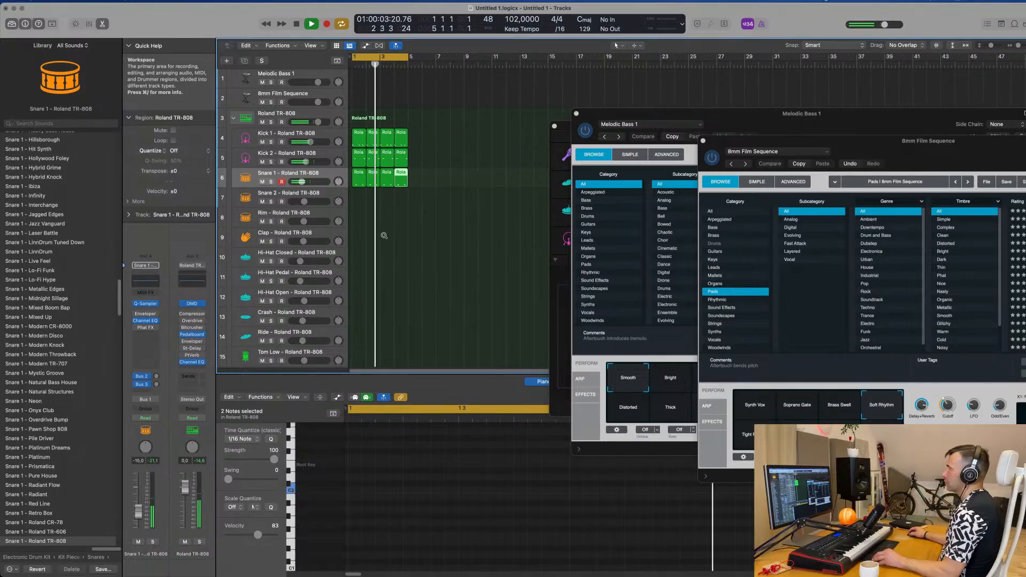
Step: Copy the first Kick 1 region to bar 1 of the Hi-Hat Closed track
{"action": "left_click", "coordinate": [411, 272], "text": "ctrl+alt"}
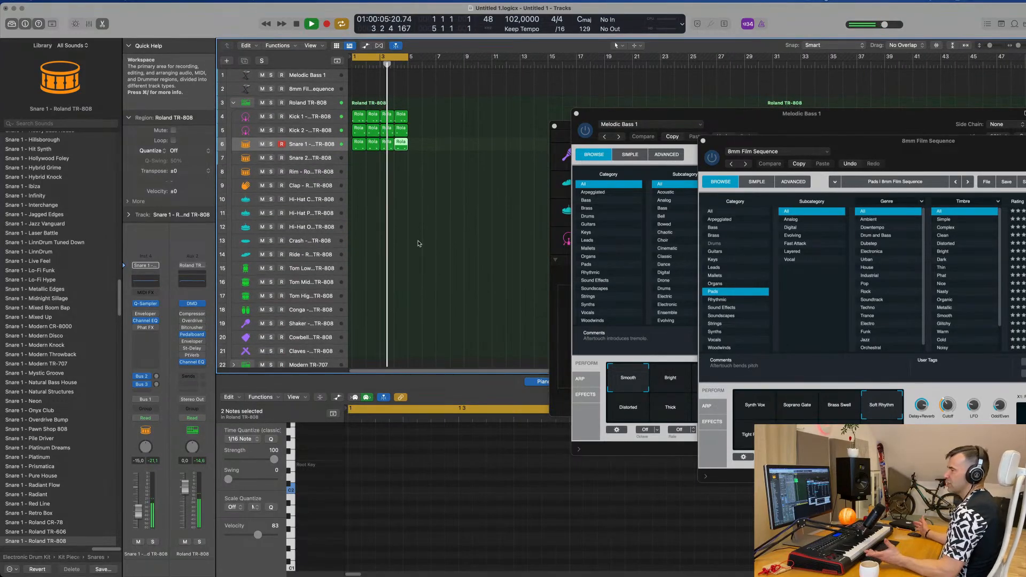
{"action": "left_click", "coordinate": [361, 116]}
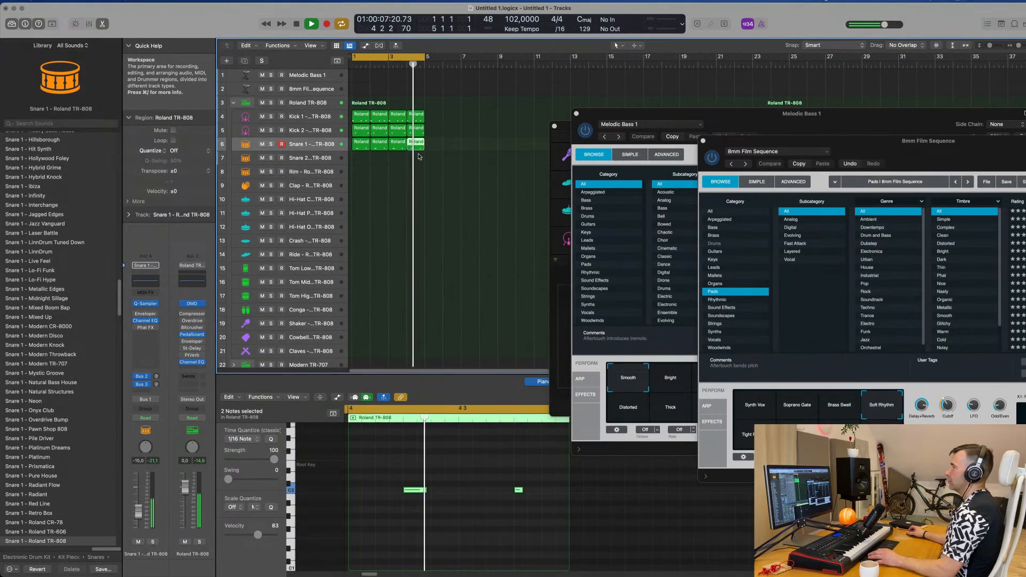
{"action": "key", "text": "space"}
{"action": "left_click_drag", "start_coordinate": [361, 135], "coordinate": [357, 208]}
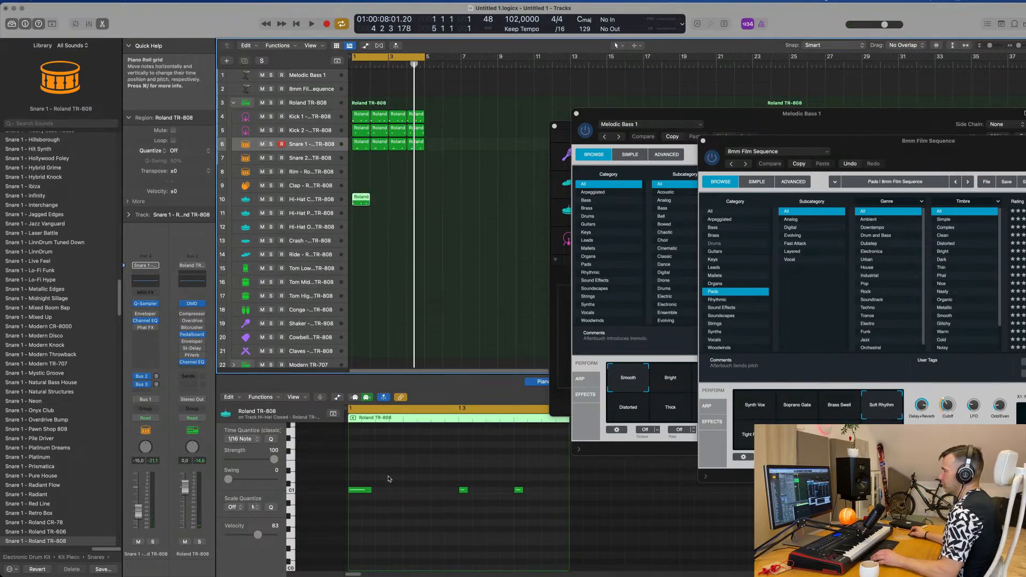
Step: Transpose all three notes of the Hi-Hat Closed region up an octave to C2 and start playback
{"action": "left_click", "coordinate": [360, 490]}
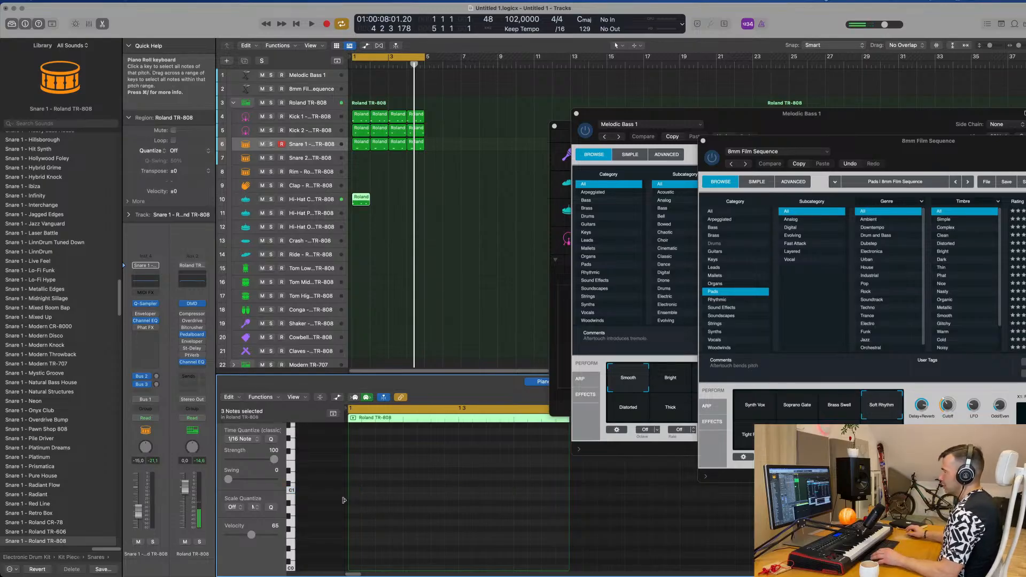
{"action": "key", "text": "space"}
{"action": "scroll", "coordinate": [374, 492], "scroll_direction": "up", "scroll_amount": 4}
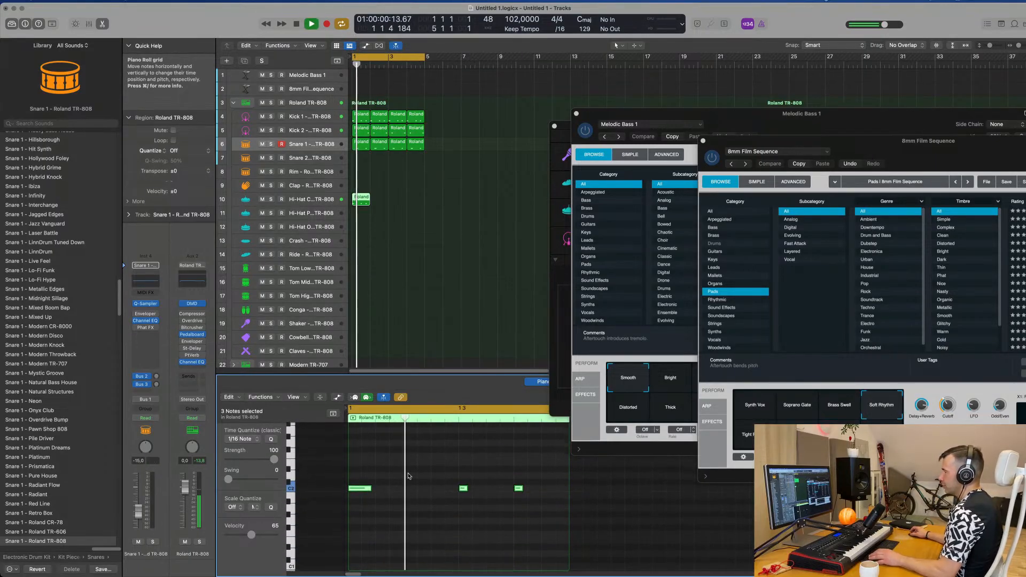
Step: Shift the first Hi-Hat Closed note about an eighth later and the second about a sixteenth earlier, and play back the pattern
{"action": "key", "text": "space"}
{"action": "left_click", "coordinate": [390, 483]}
{"action": "left_click_drag", "start_coordinate": [362, 490], "coordinate": [389, 493]}
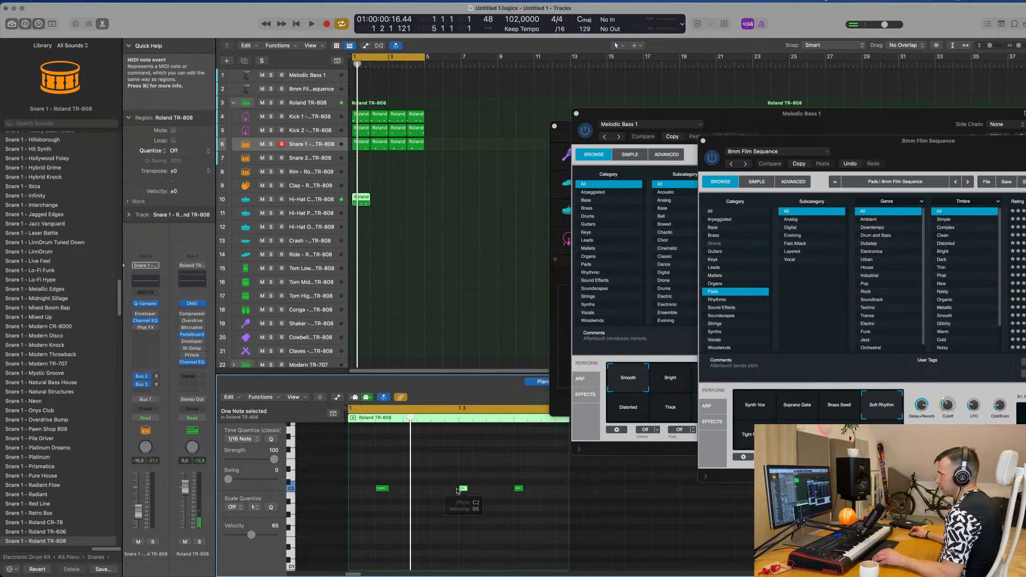
{"action": "left_click_drag", "start_coordinate": [458, 491], "coordinate": [454, 493]}
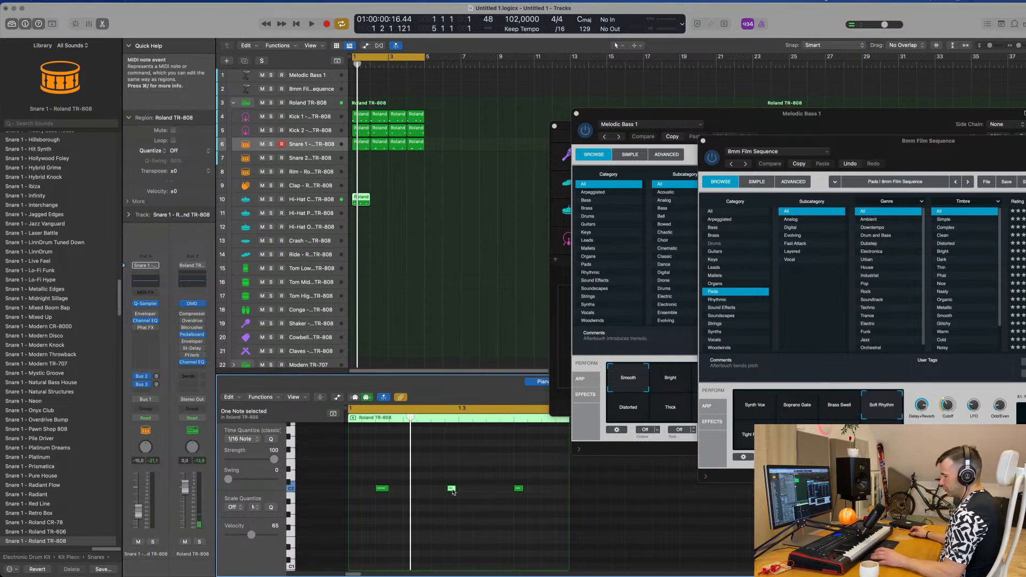
{"action": "key", "text": "space"}
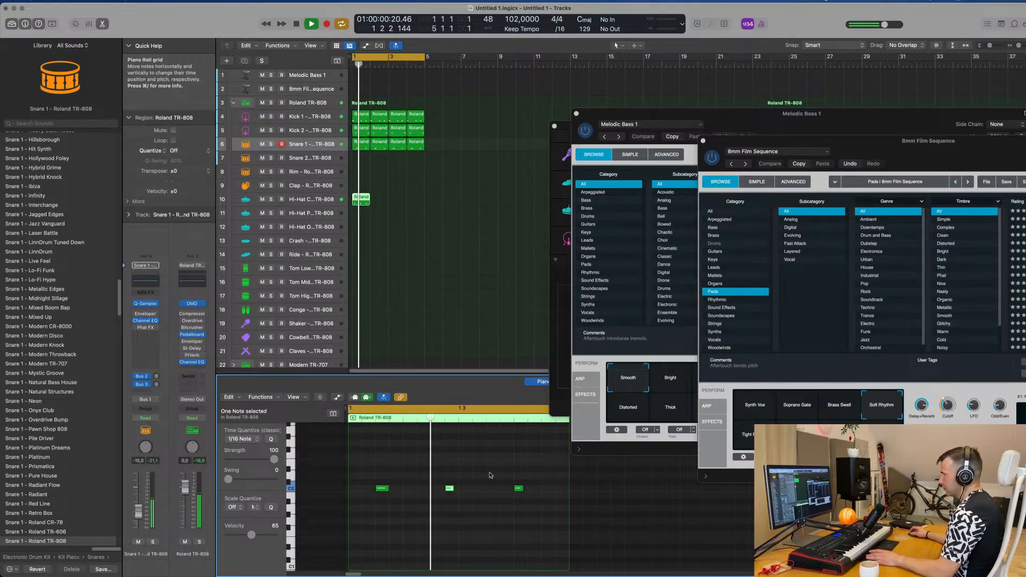
{"action": "key", "text": "space"}
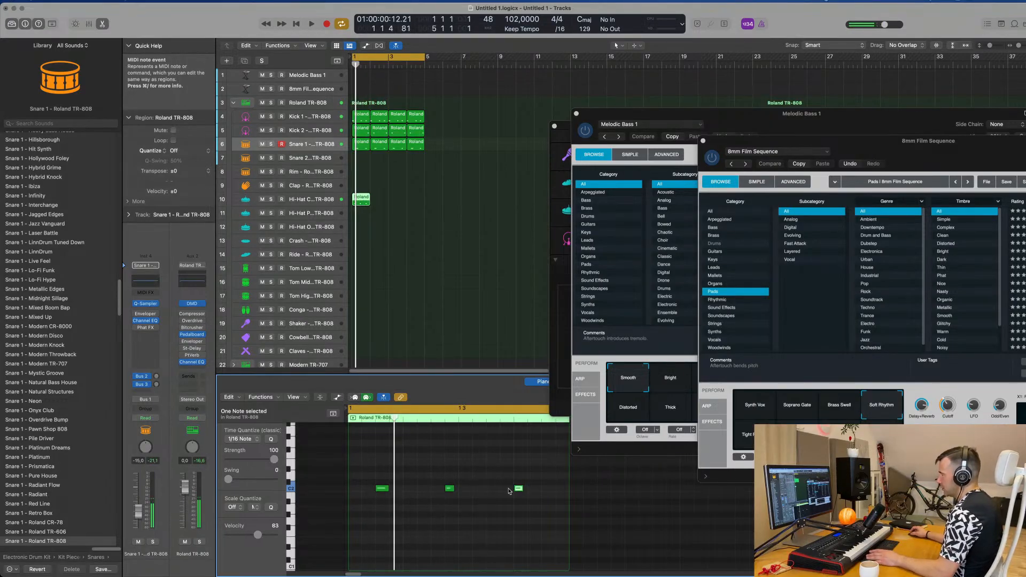
Step: Replace the last Hi-Hat Closed note with two notes, one an eighth earlier and one an eighth later, and play back the pattern
{"action": "left_click_drag", "start_coordinate": [518, 490], "coordinate": [545, 490]}
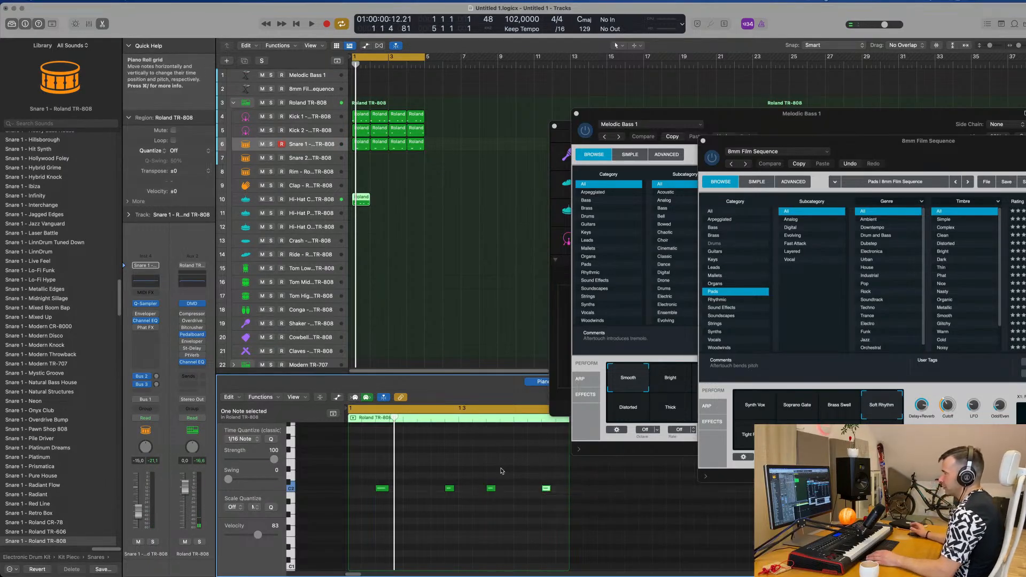
{"action": "left_click", "coordinate": [423, 229]}
{"action": "left_click", "coordinate": [368, 205]}
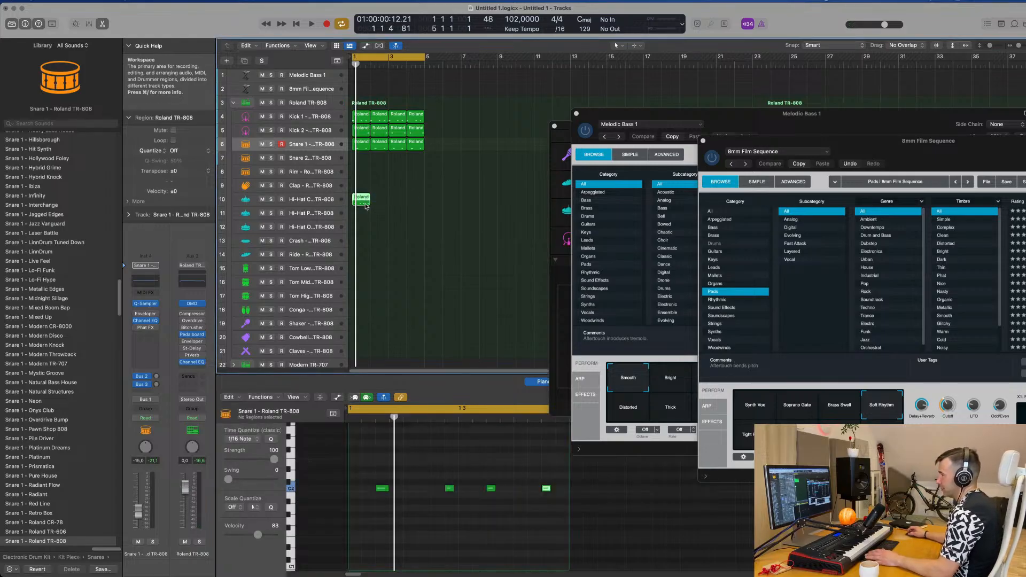
{"action": "key", "text": "space"}
{"action": "scroll", "coordinate": [424, 280], "scroll_direction": "down", "scroll_amount": 1}
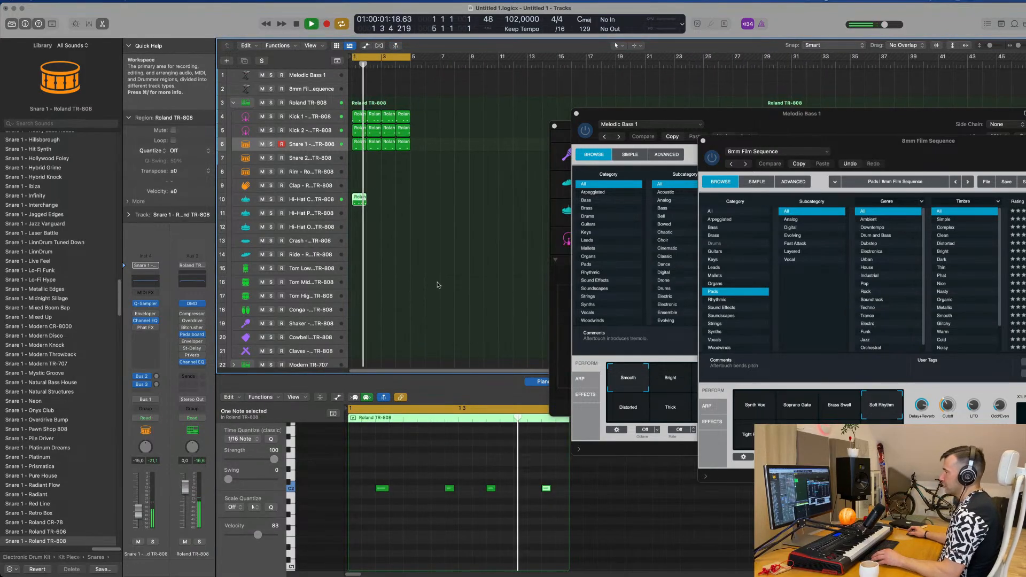
{"action": "key", "text": "space"}
Step: Repeat the one-bar Hi-Hat Closed region three times so that it fills bars 1 to 4, and play it back
{"action": "left_click", "coordinate": [359, 204]}
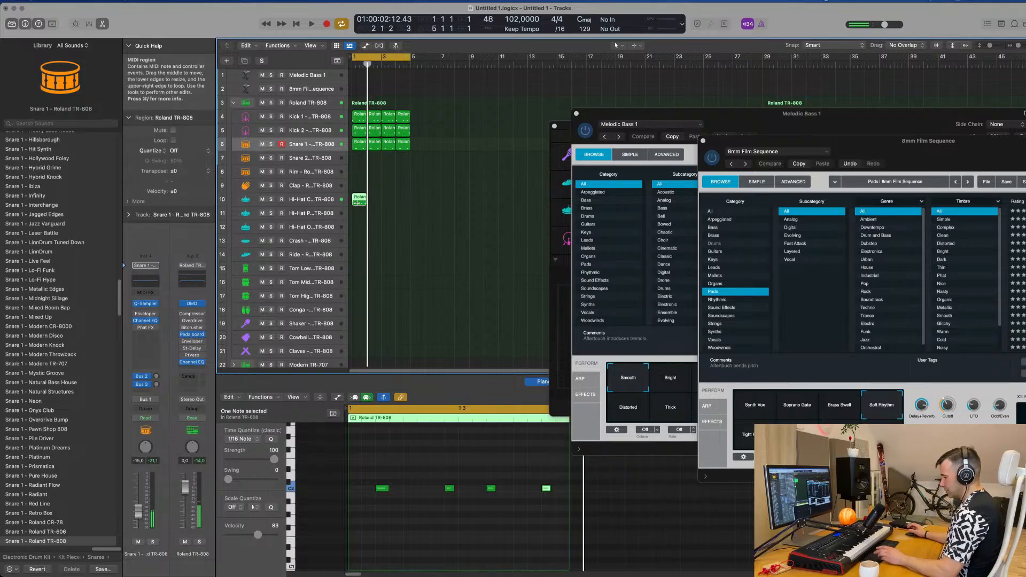
{"action": "key", "text": "super+r"}
{"action": "key", "text": "super+r"}
{"action": "left_click", "coordinate": [359, 203]}
{"action": "key", "text": "space"}
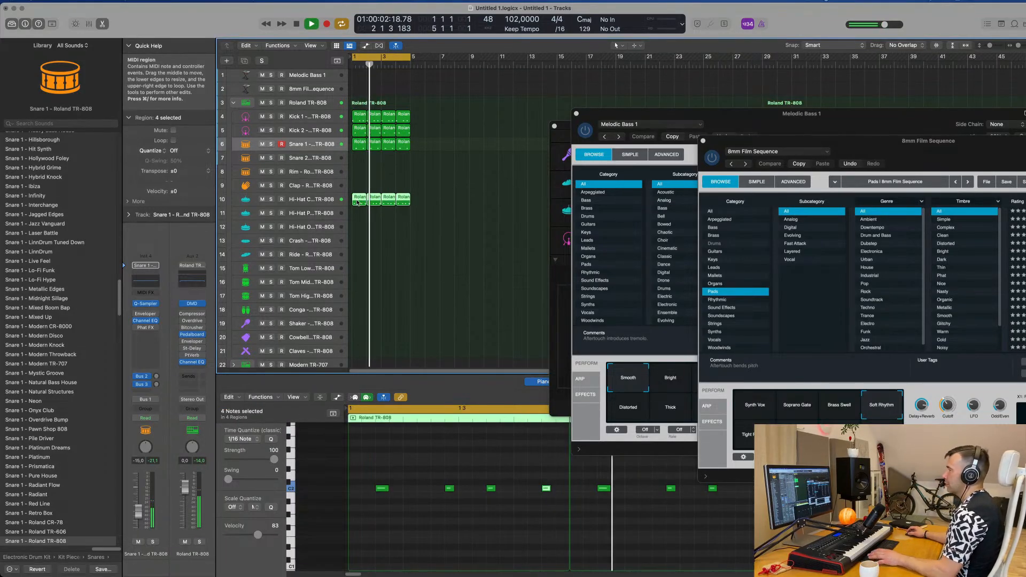
Step: Audition the four hi-hat regions on the Hi-Hat Pedal track, and move them on to the Hi-Hat Open track
{"action": "left_click_drag", "start_coordinate": [358, 203], "coordinate": [355, 213]}
{"action": "key", "text": "space"}
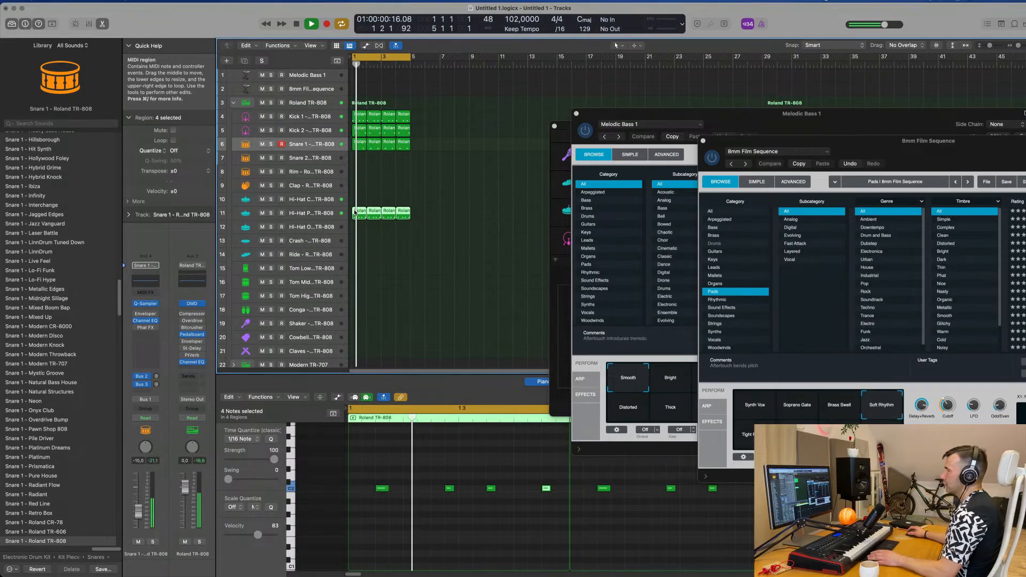
{"action": "key", "text": "space"}
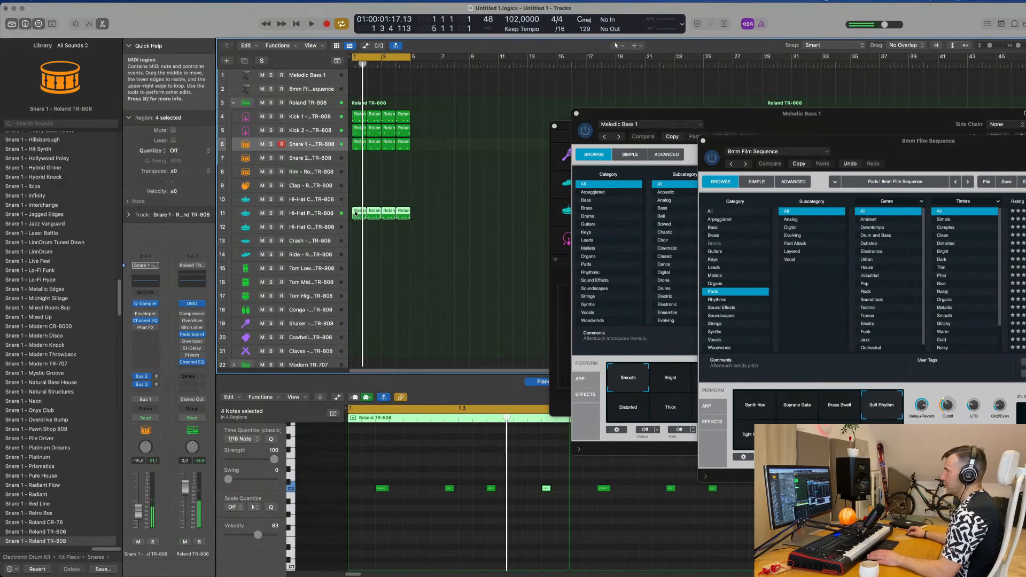
{"action": "left_click_drag", "start_coordinate": [356, 212], "coordinate": [356, 227]}
{"action": "key", "text": "space"}
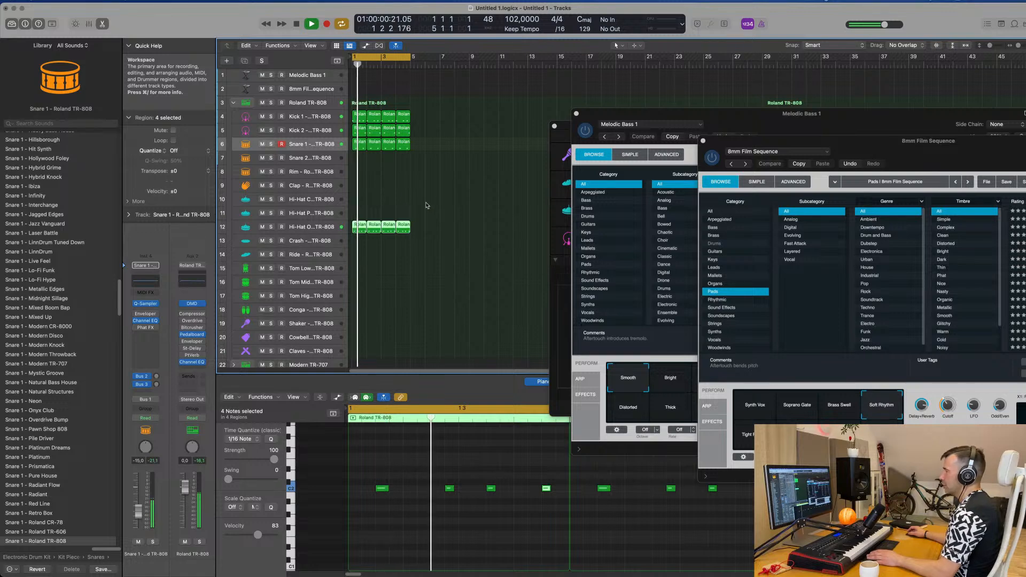
Step: Transpose all notes in the four Hi-Hat Open regions up an octave to C3 and play them back
{"action": "left_click", "coordinate": [319, 230]}
{"action": "key", "text": "space"}
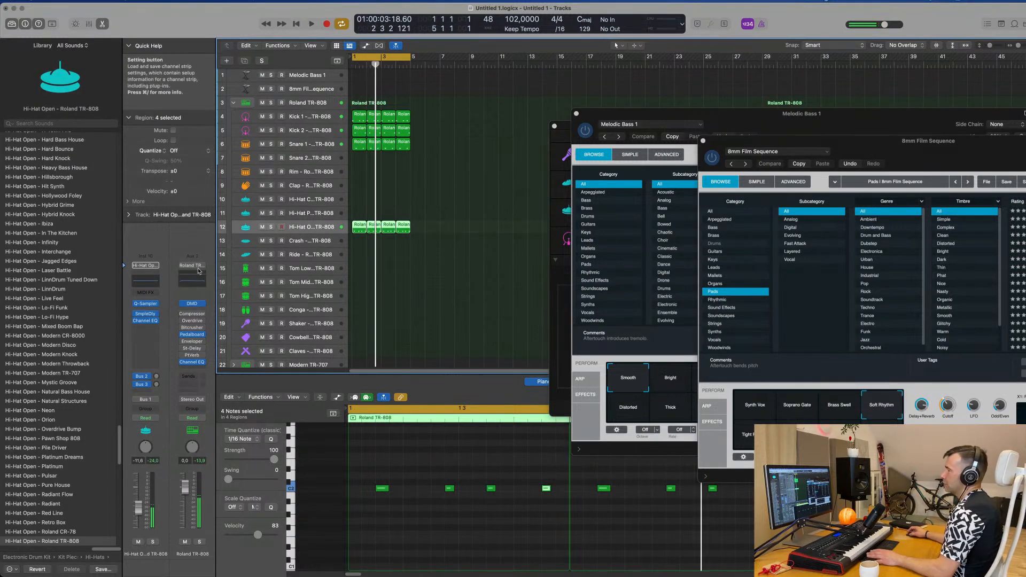
{"action": "left_click", "coordinate": [353, 517]}
{"action": "scroll", "coordinate": [396, 508], "scroll_direction": "up", "scroll_amount": 3}
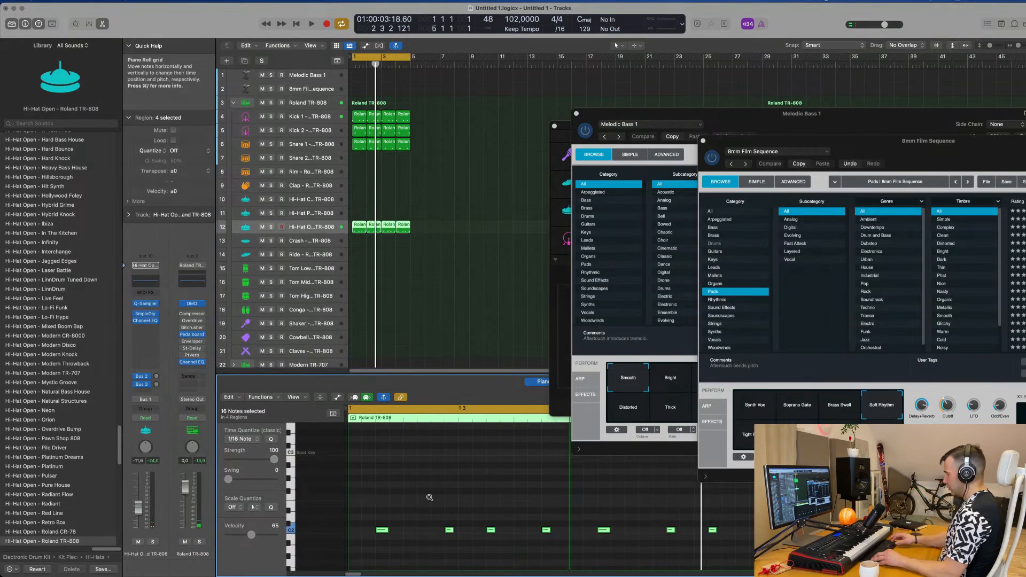
{"action": "key", "text": "space"}
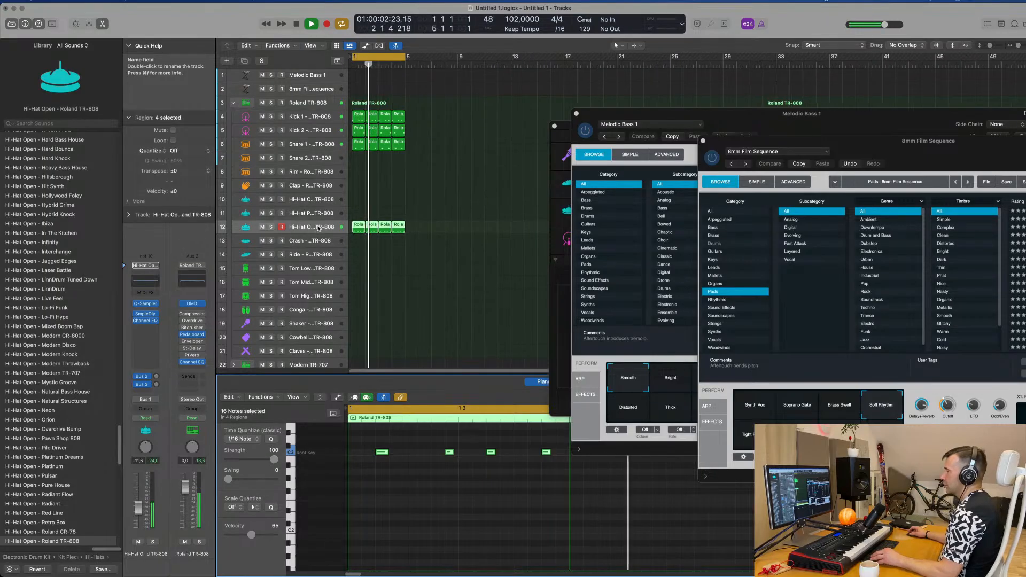
{"action": "scroll", "coordinate": [316, 229], "scroll_direction": "down", "scroll_amount": 1}
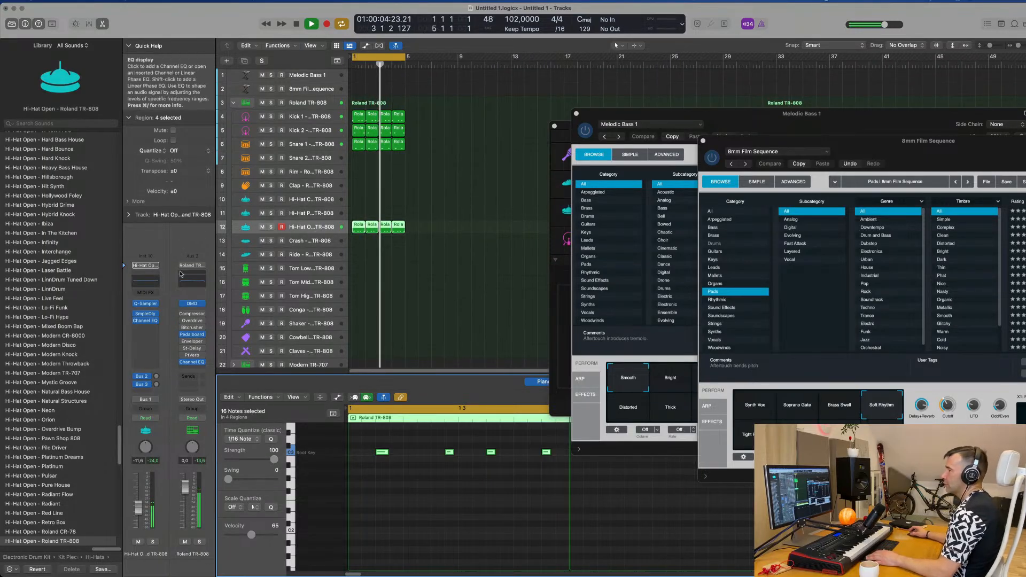
Step: Shorten the Hi-Hat Open sample in Quick Sampler to end at 0.268 s with a fade-out of about 0.175 s
{"action": "left_click", "coordinate": [147, 305]}
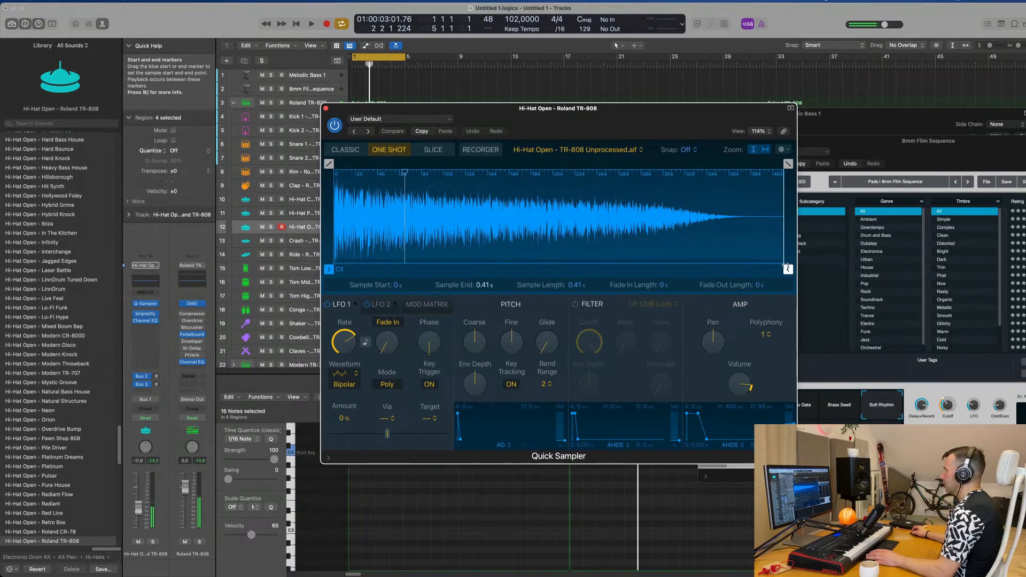
{"action": "left_click_drag", "start_coordinate": [785, 265], "coordinate": [628, 266]}
{"action": "left_click_drag", "start_coordinate": [768, 164], "coordinate": [487, 164]}
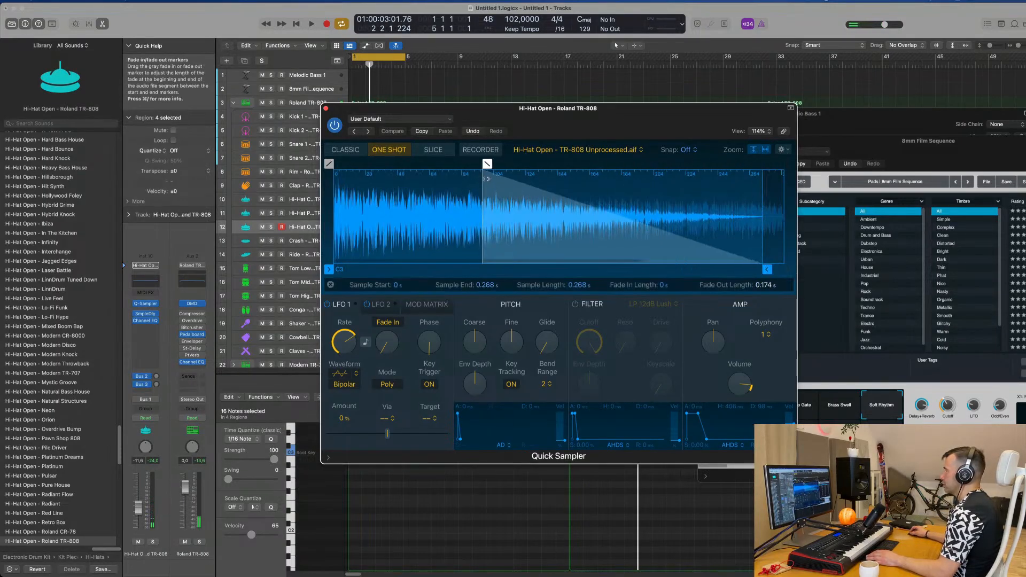
{"action": "left_click_drag", "start_coordinate": [326, 110], "coordinate": [402, 123]}
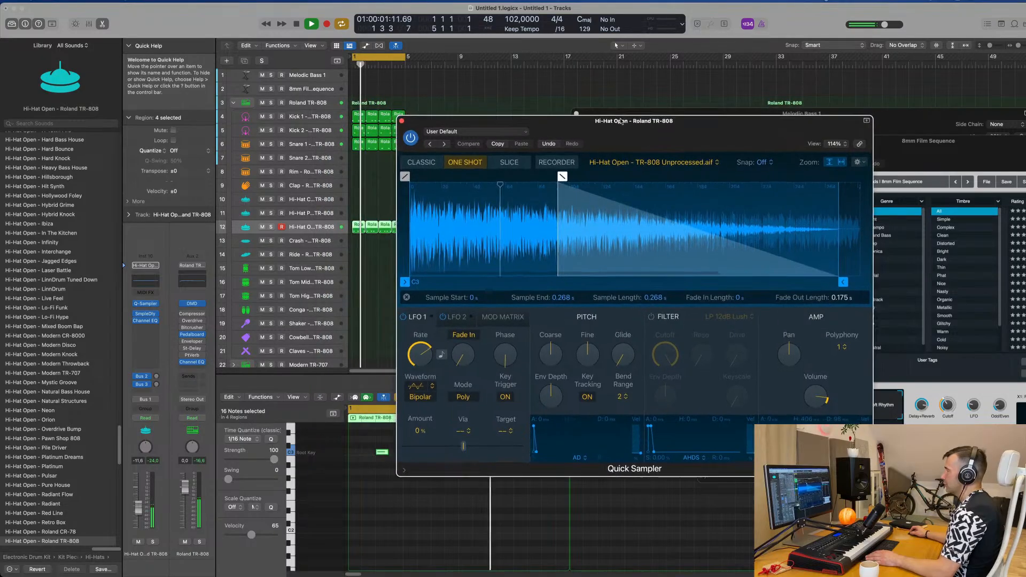
{"action": "left_click", "coordinate": [402, 122]}
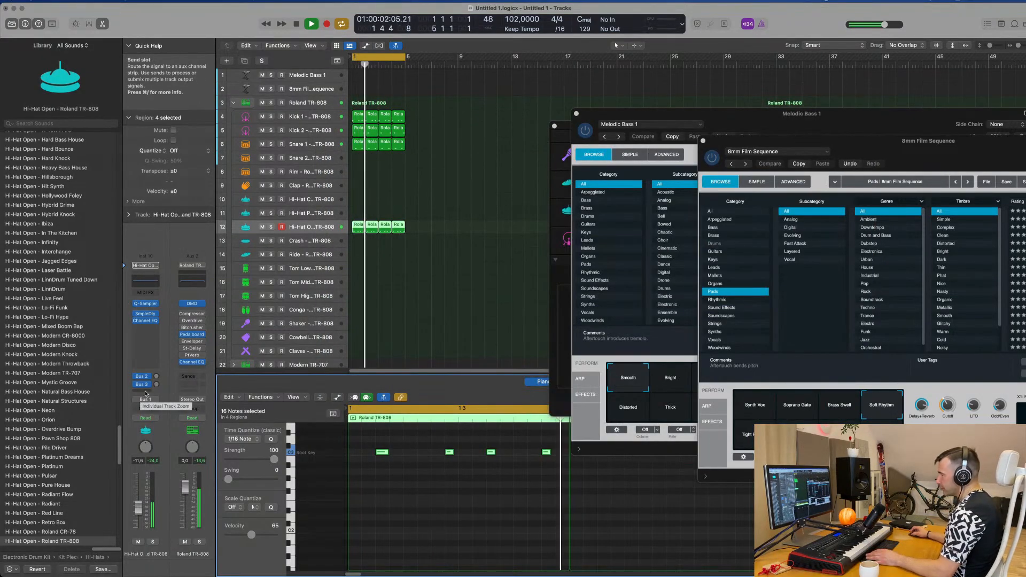
Step: Insert a stereo Delay Designer on the Hi-Hat Open channel and load its Simple Filtered preset 1/4 Sweeping Pan
{"action": "left_click", "coordinate": [153, 329]}
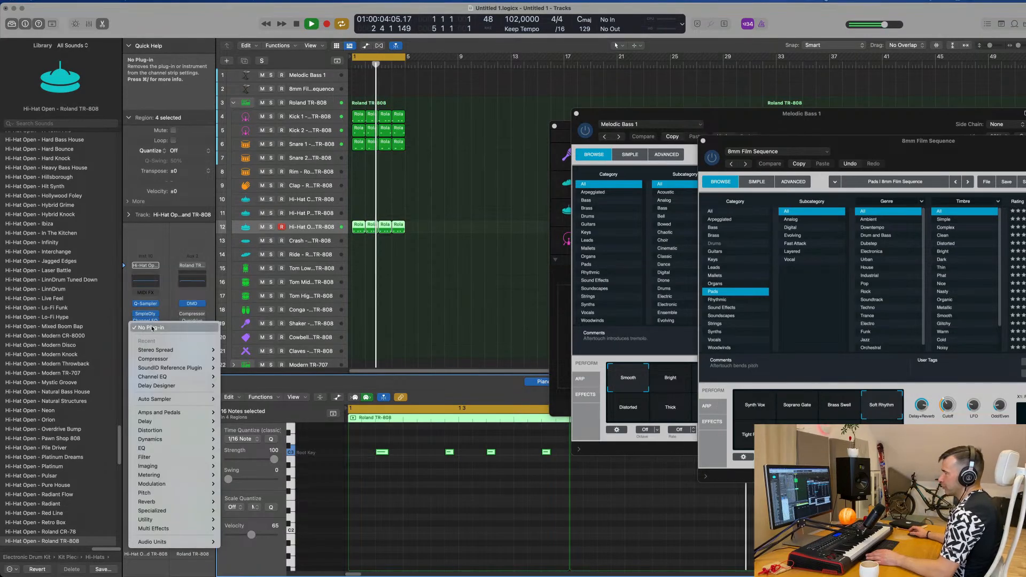
{"action": "mouse_move", "coordinate": [162, 422]}
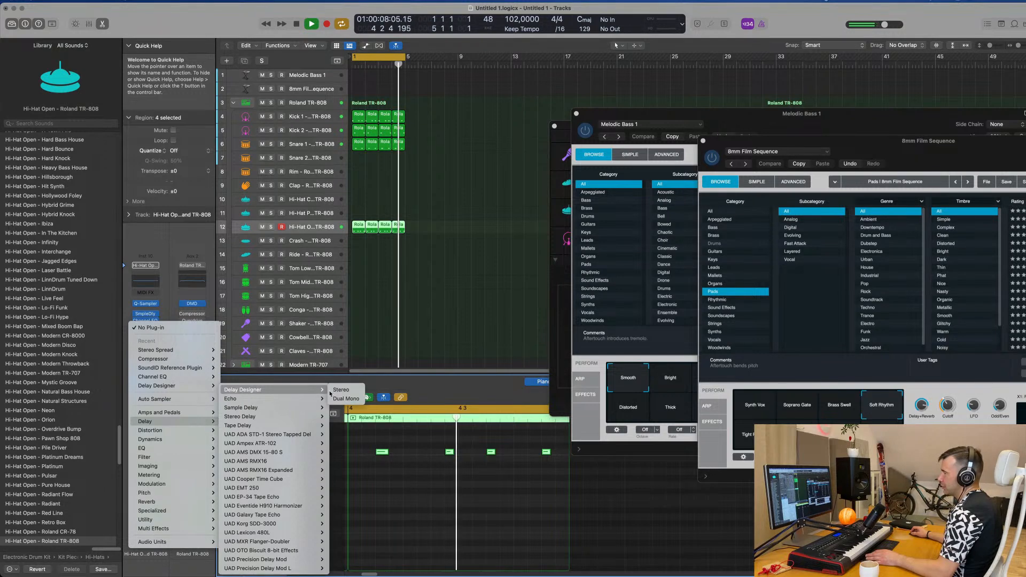
{"action": "left_click", "coordinate": [341, 389]}
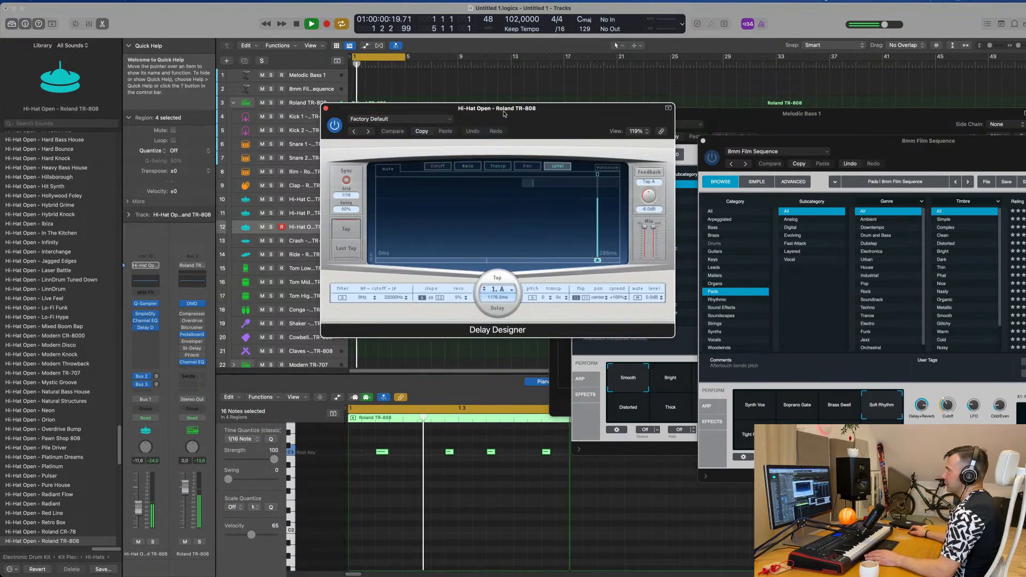
{"action": "left_click_drag", "start_coordinate": [511, 113], "coordinate": [643, 164]}
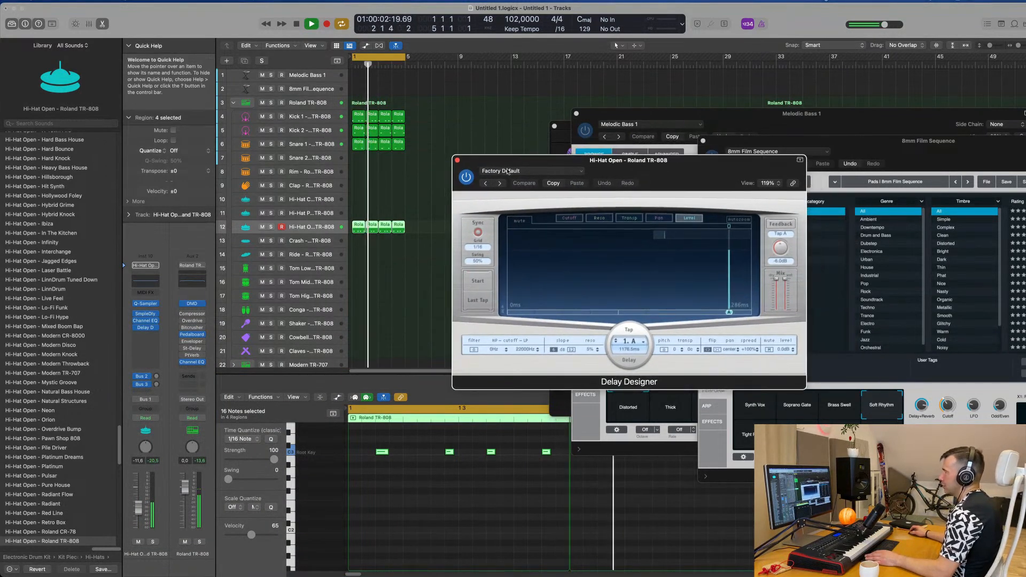
{"action": "left_click", "coordinate": [532, 170]}
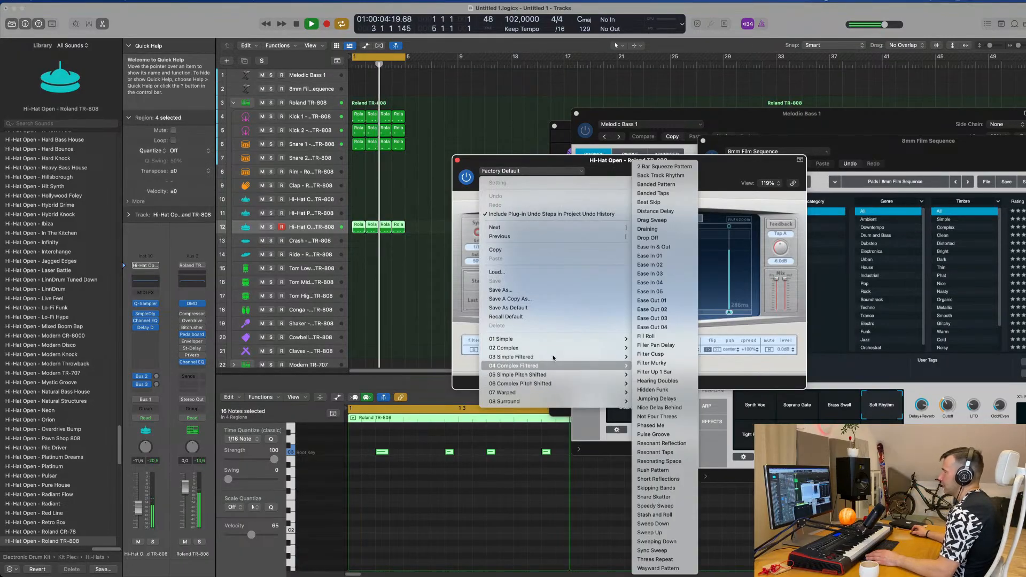
{"action": "mouse_move", "coordinate": [554, 358]}
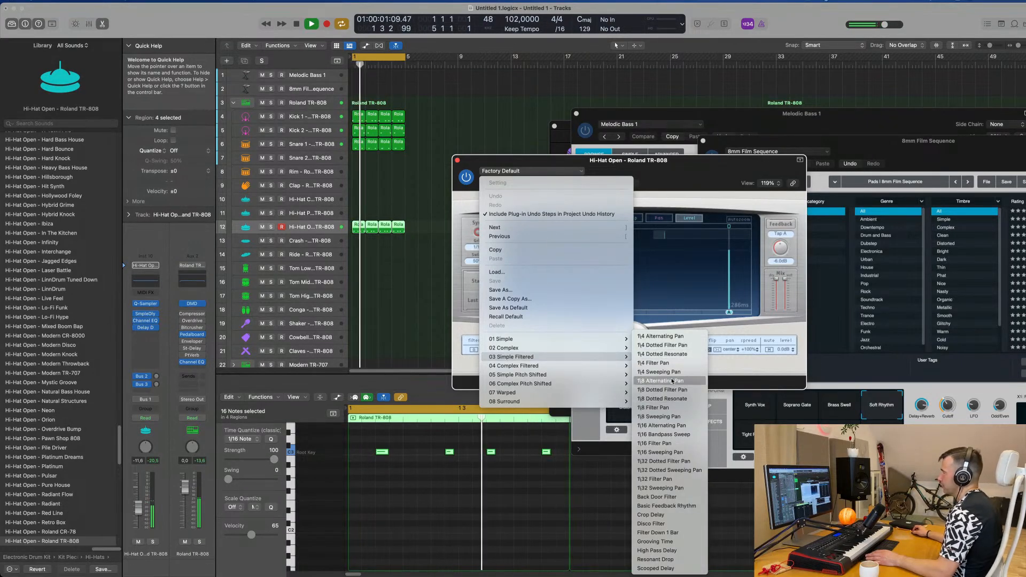
{"action": "left_click", "coordinate": [674, 374]}
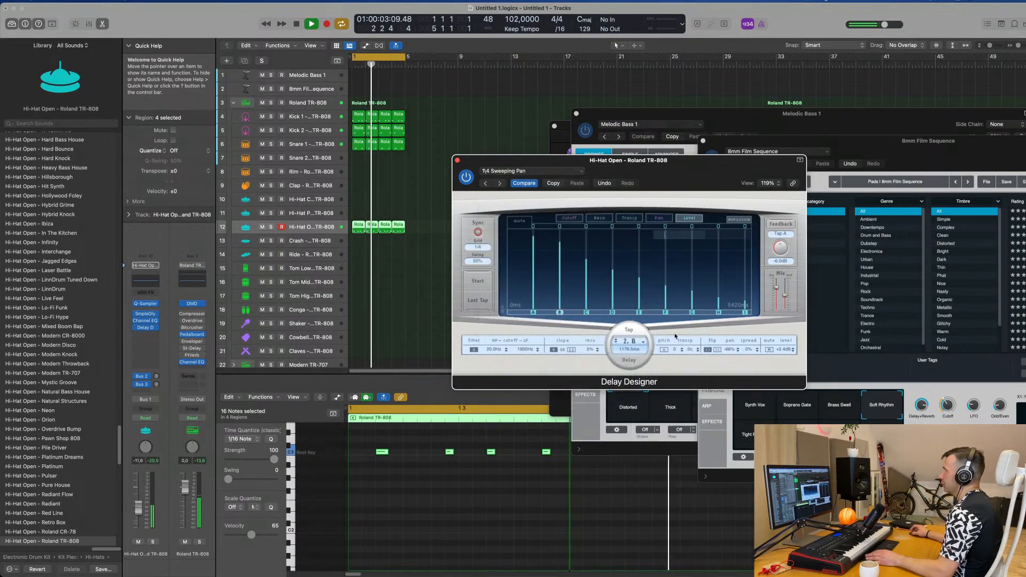
Step: Switch the Hi-Hat Open delay to the 1/8 Alternating Pan preset, listen to it and close the plug-in window
{"action": "left_click_drag", "start_coordinate": [721, 167], "coordinate": [670, 148]}
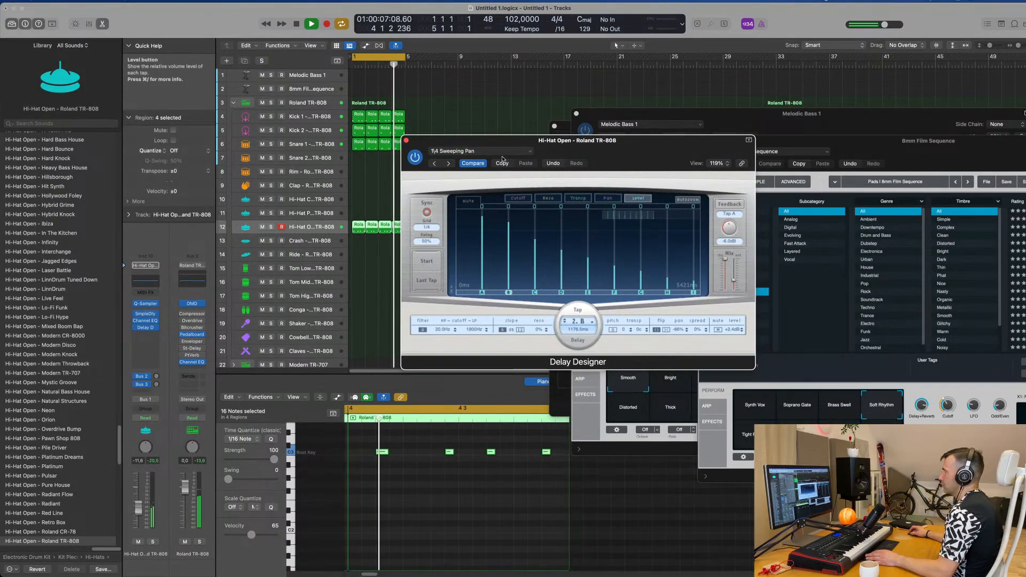
{"action": "left_click", "coordinate": [449, 165]}
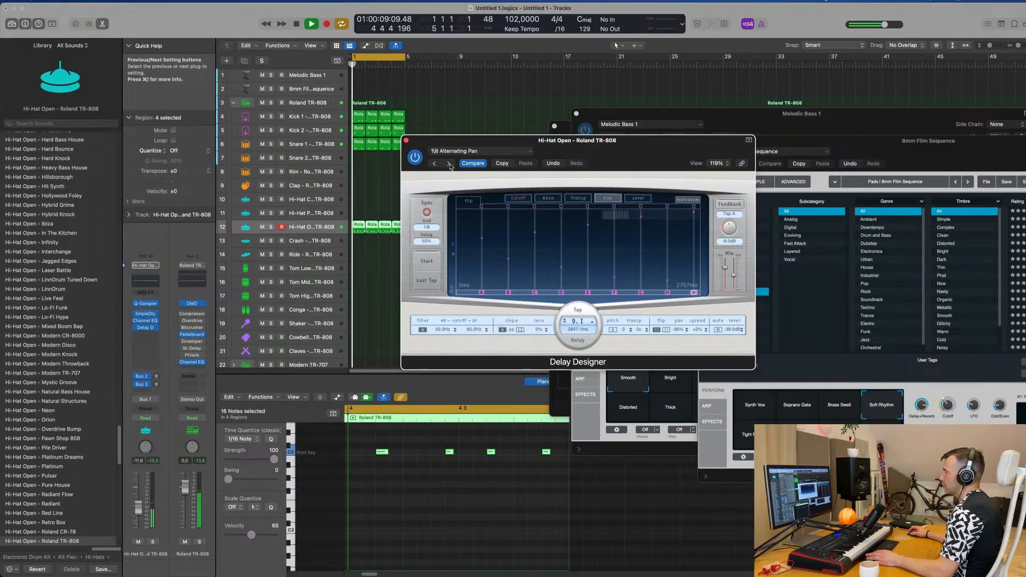
{"action": "left_click_drag", "start_coordinate": [642, 163], "coordinate": [650, 160]}
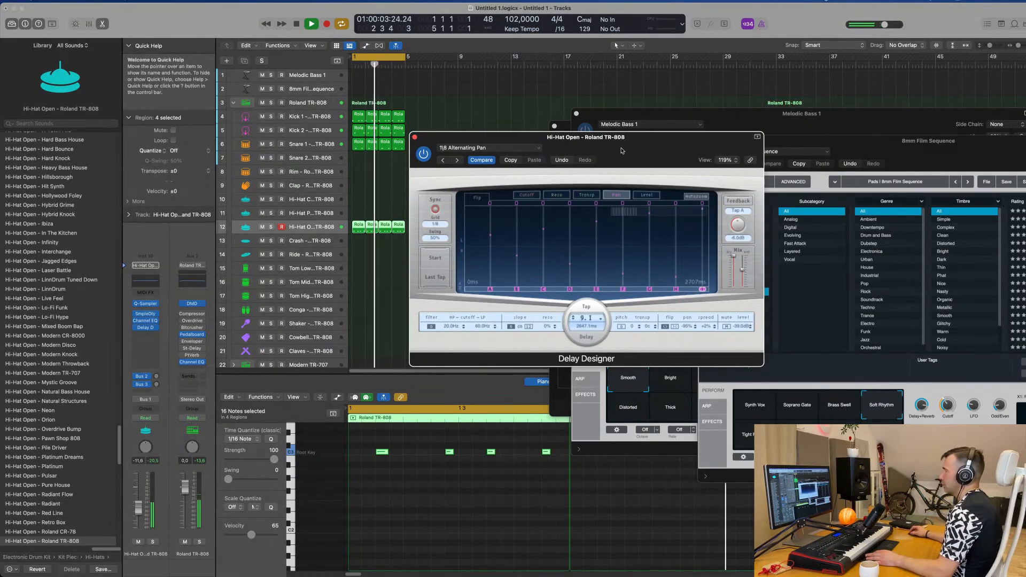
{"action": "left_click_drag", "start_coordinate": [622, 150], "coordinate": [701, 152]}
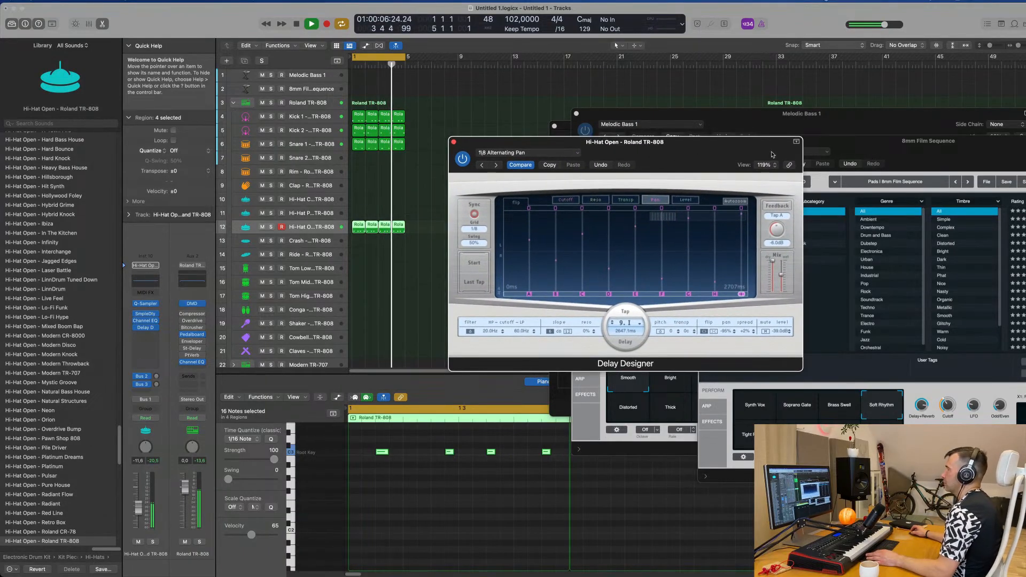
{"action": "left_click", "coordinate": [454, 142]}
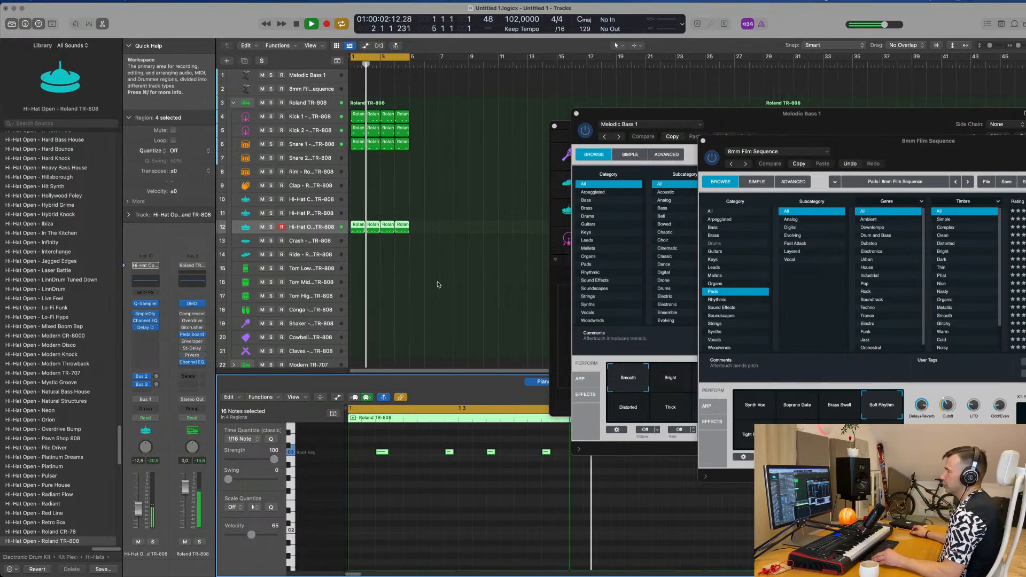
Step: Try all the Kick 1 notes an octave lower at C0 during playback, and return them to C1
{"action": "scroll", "coordinate": [447, 230], "scroll_direction": "down", "scroll_amount": 1}
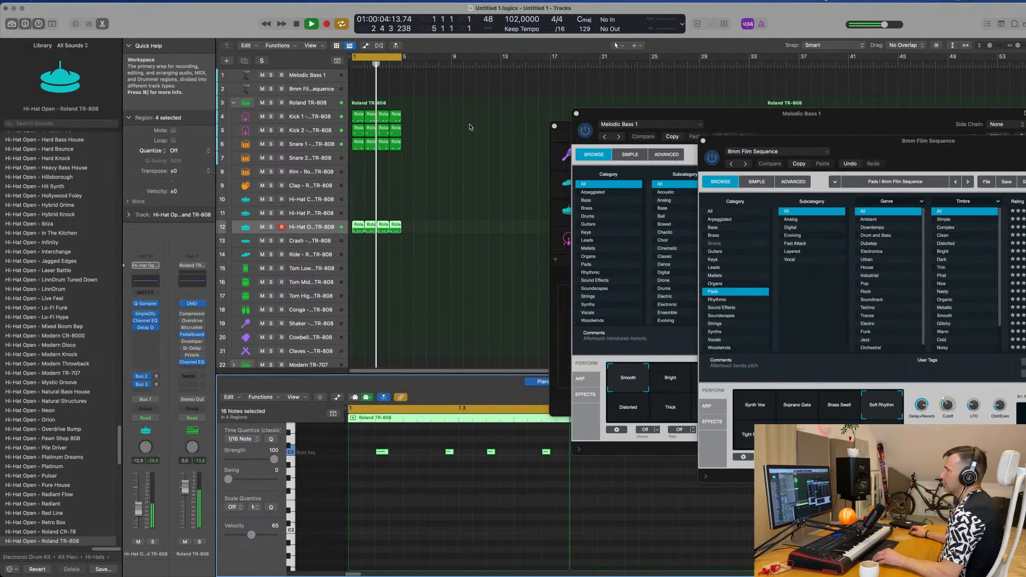
{"action": "left_click", "coordinate": [310, 117]}
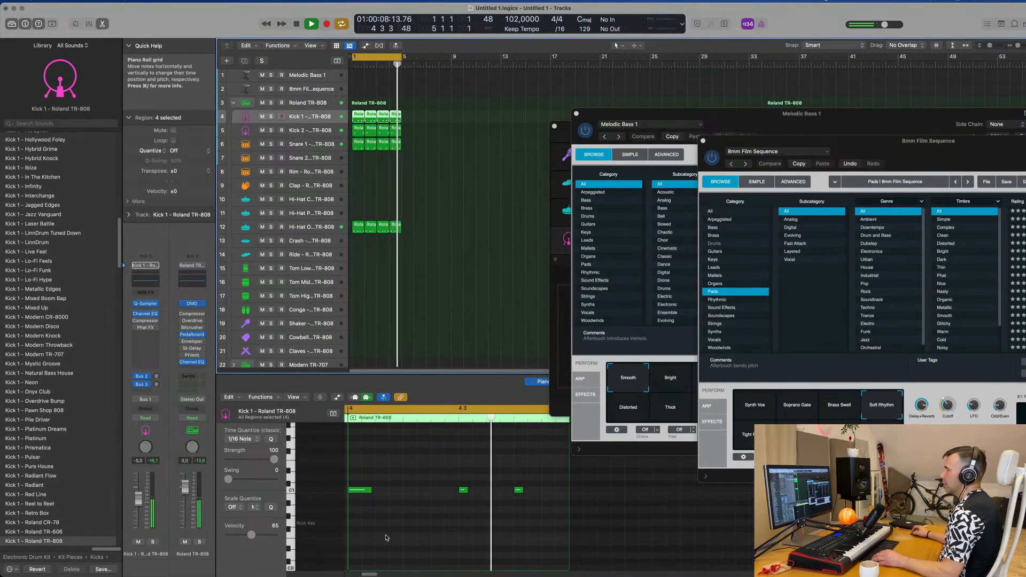
{"action": "left_click", "coordinate": [391, 494]}
{"action": "key", "text": "super+a"}
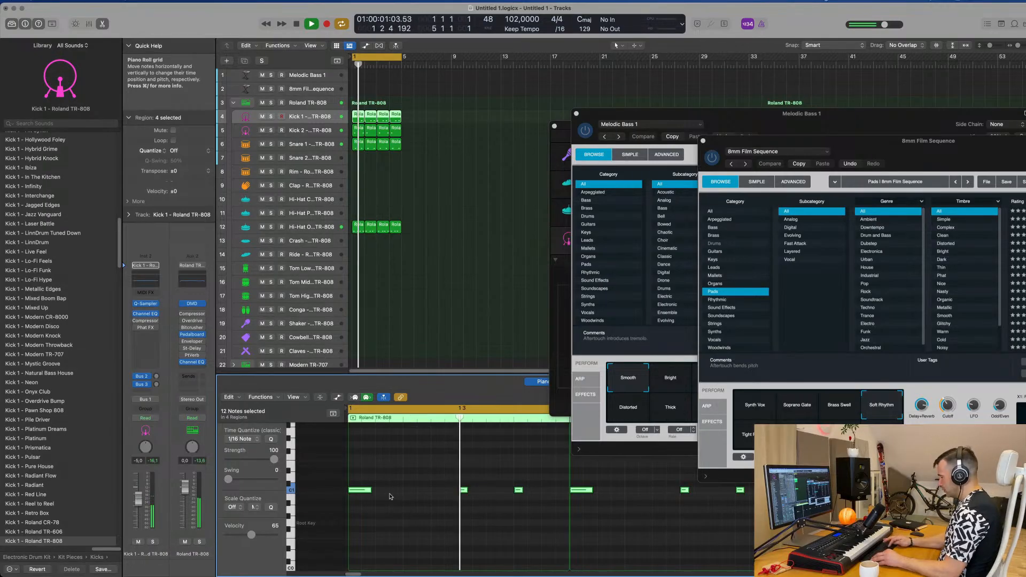
{"action": "key", "text": "shift+alt+Down"}
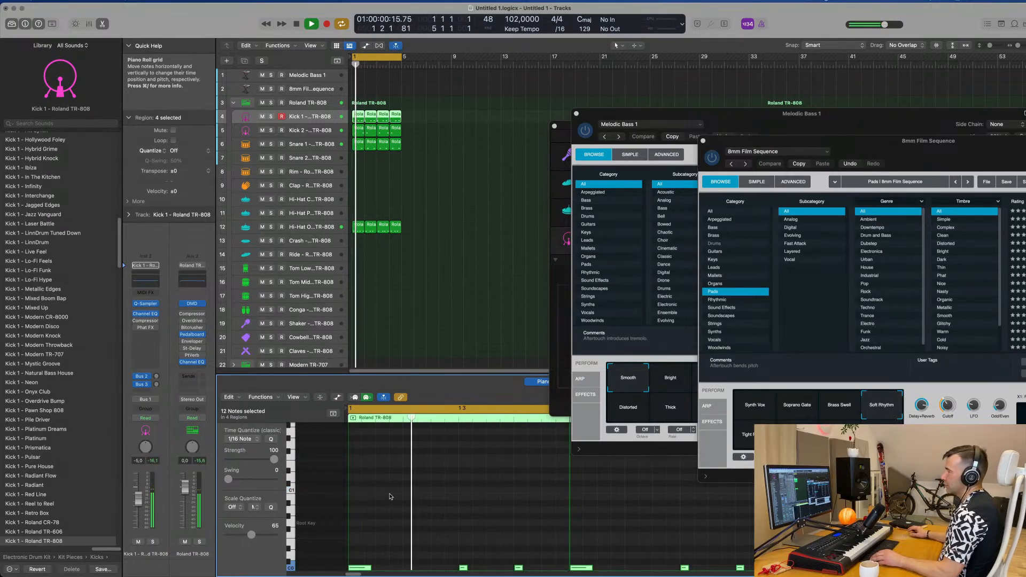
{"action": "key", "text": "super+Left"}
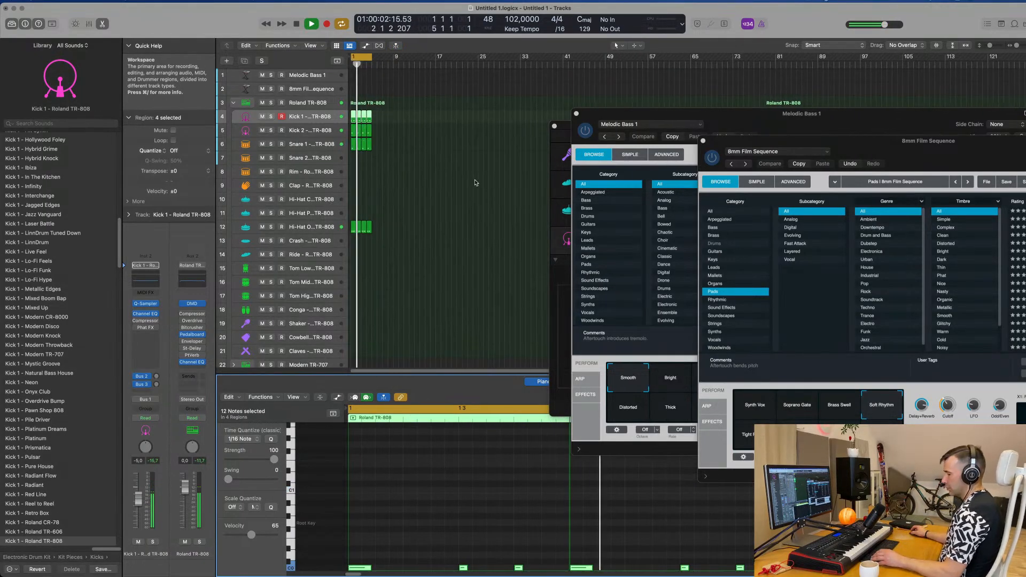
{"action": "key", "text": "shift+alt+Up"}
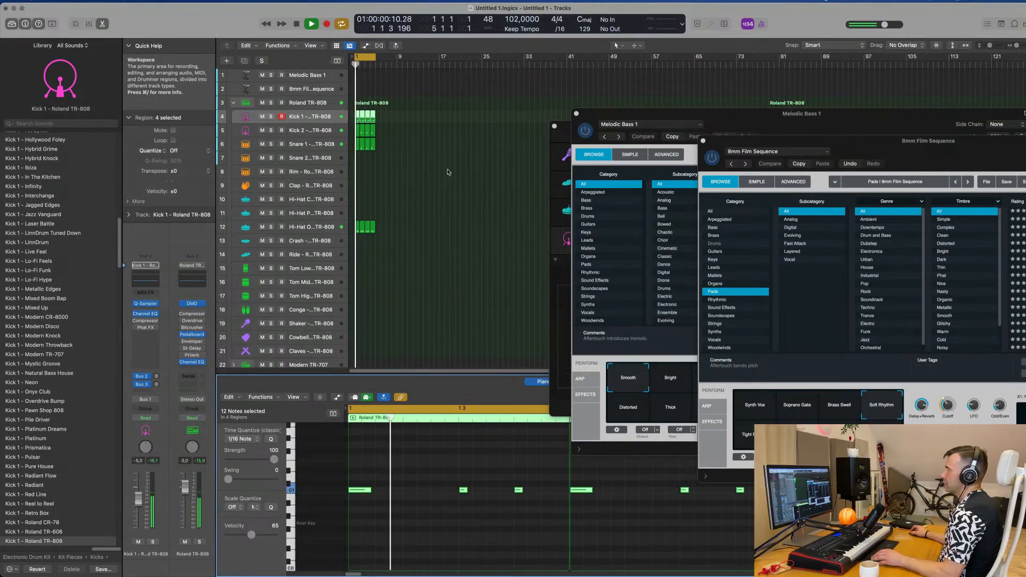
{"action": "key", "text": "super+Up"}
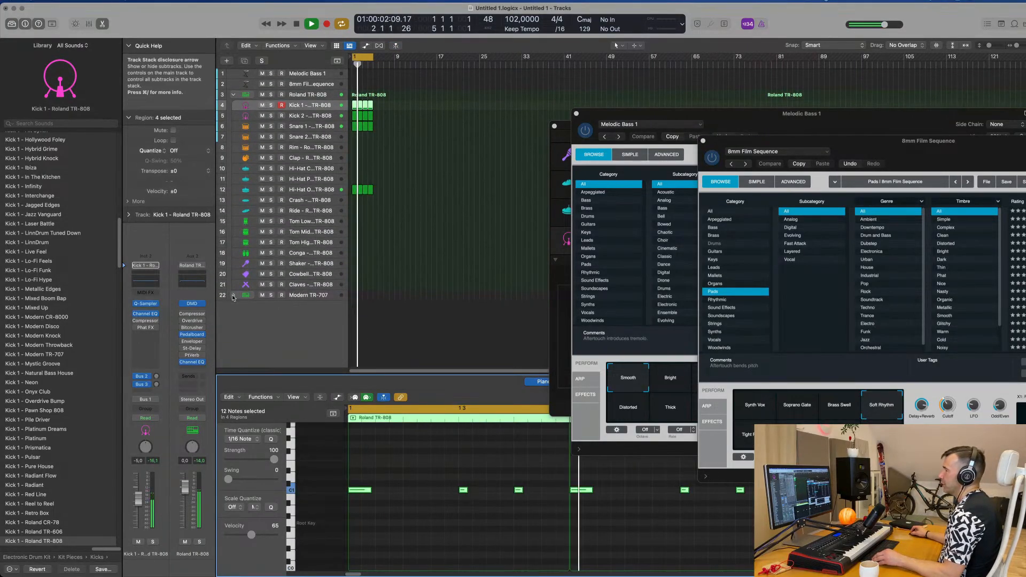
Step: Expand the Modern TR-707 stack and copy the four Roland TR-808 Kick 1 regions onto its Kick 1 track for a listen
{"action": "left_click", "coordinate": [232, 295]}
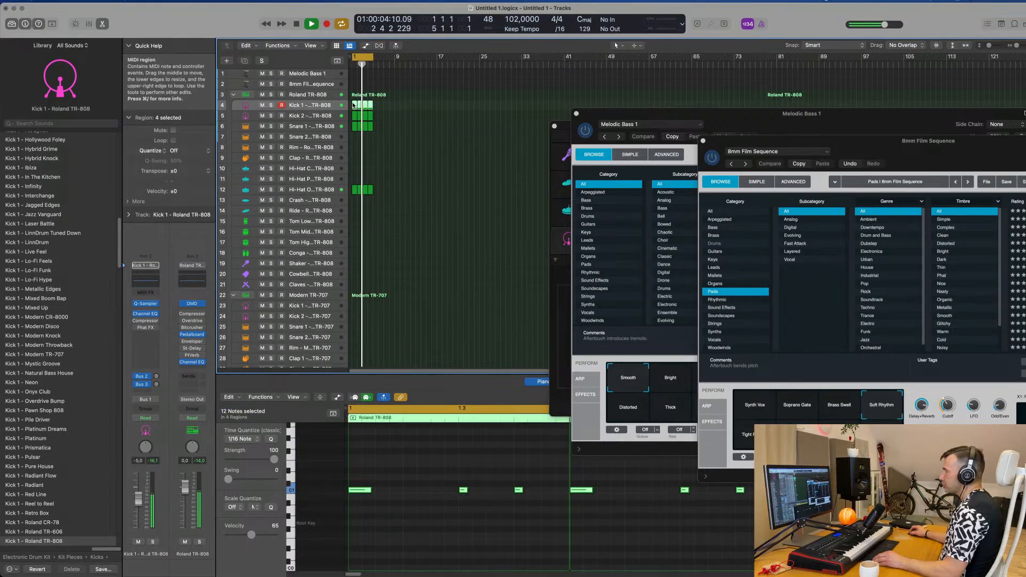
{"action": "left_click_drag", "start_coordinate": [353, 106], "coordinate": [355, 309]}
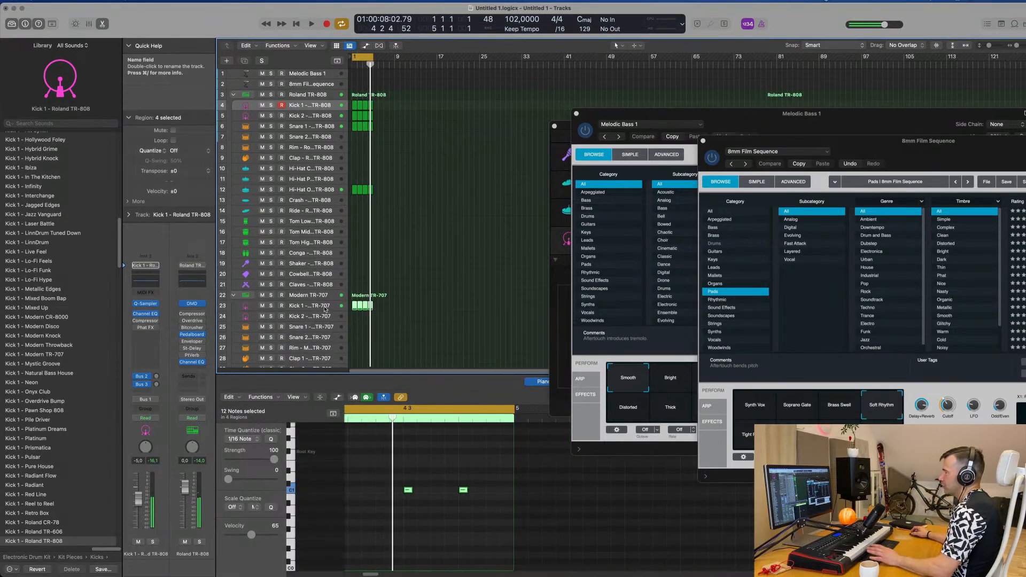
{"action": "key", "text": "space"}
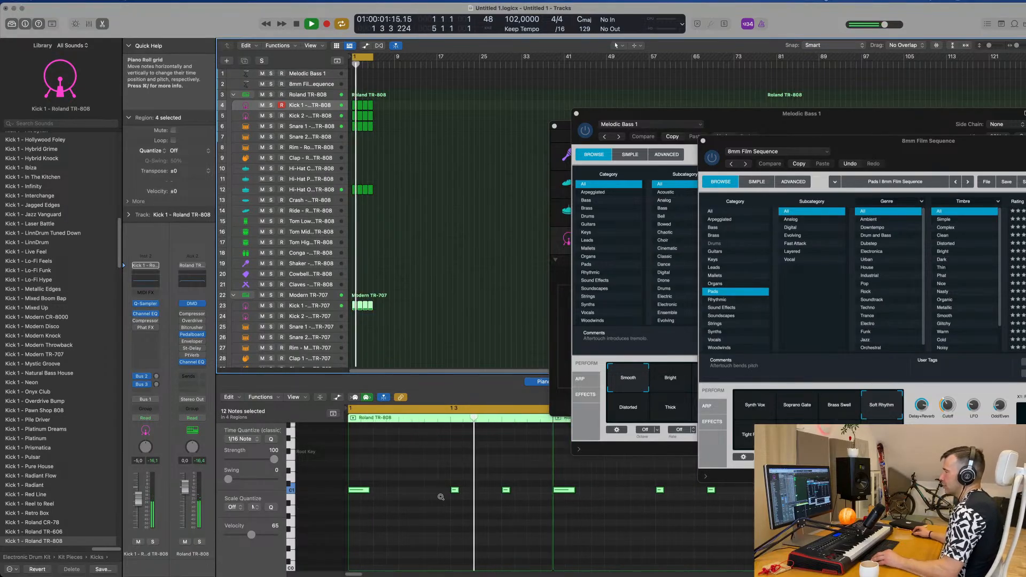
{"action": "left_click", "coordinate": [441, 497], "text": "ctrl+alt"}
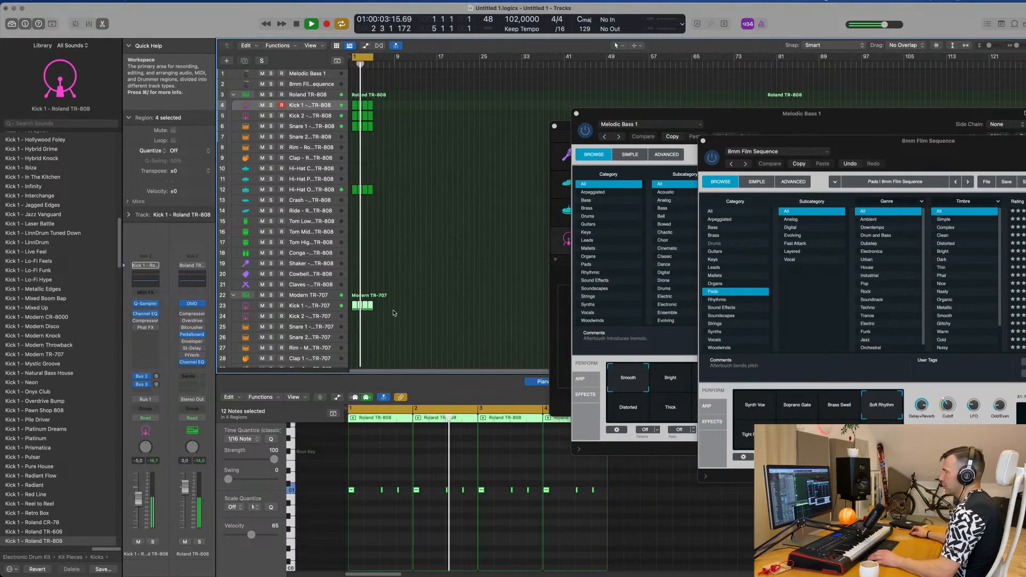
Step: Move the copied kick regions to the Modern TR-707 Kick 2 track with notes an octave lower at C0, and set its volume to -10.4 dB
{"action": "key", "text": "Return"}
{"action": "left_click_drag", "start_coordinate": [354, 310], "coordinate": [357, 316]}
{"action": "key", "text": "Return"}
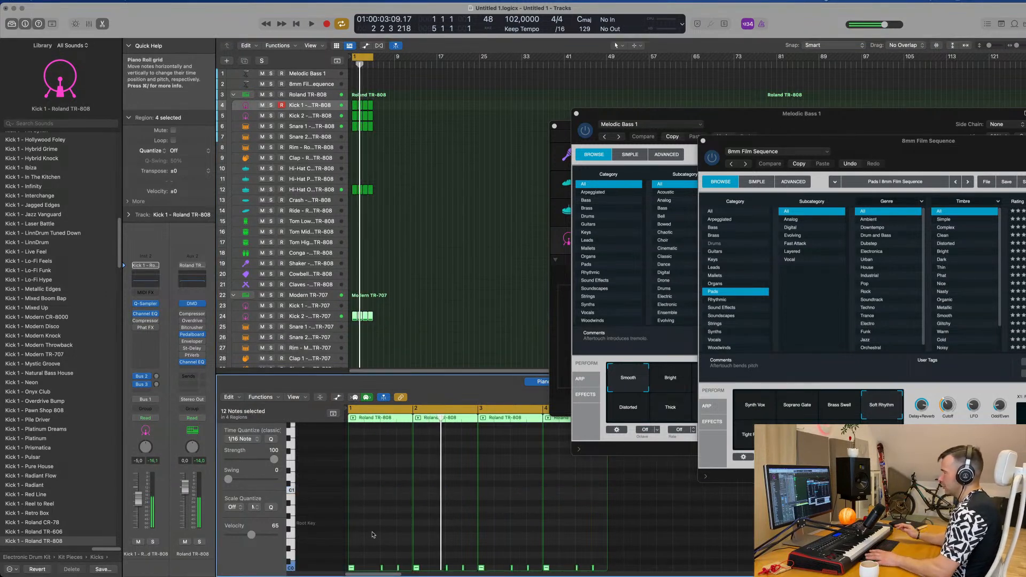
{"action": "left_click", "coordinate": [310, 316]}
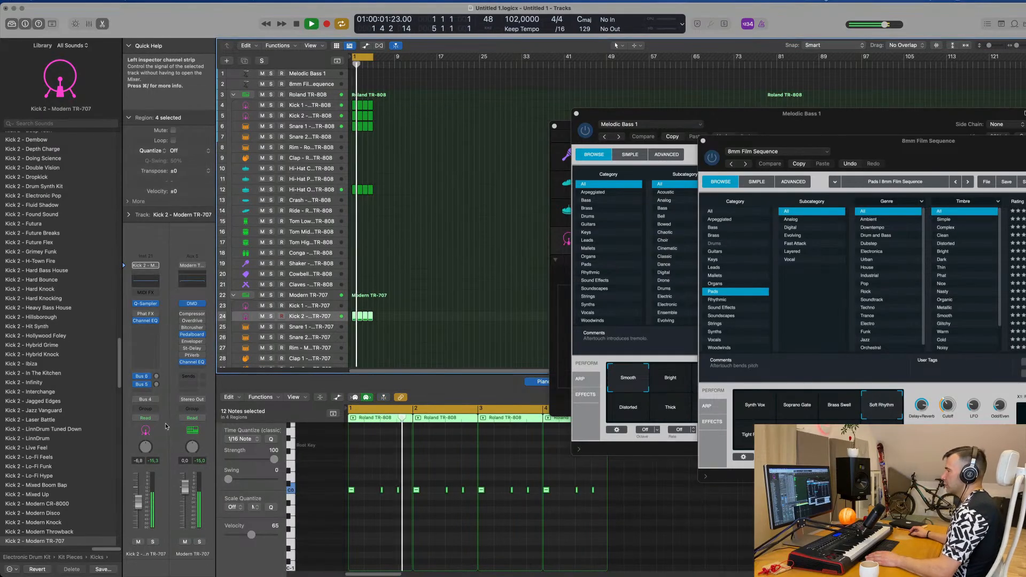
{"action": "left_click_drag", "start_coordinate": [139, 503], "coordinate": [137, 509]}
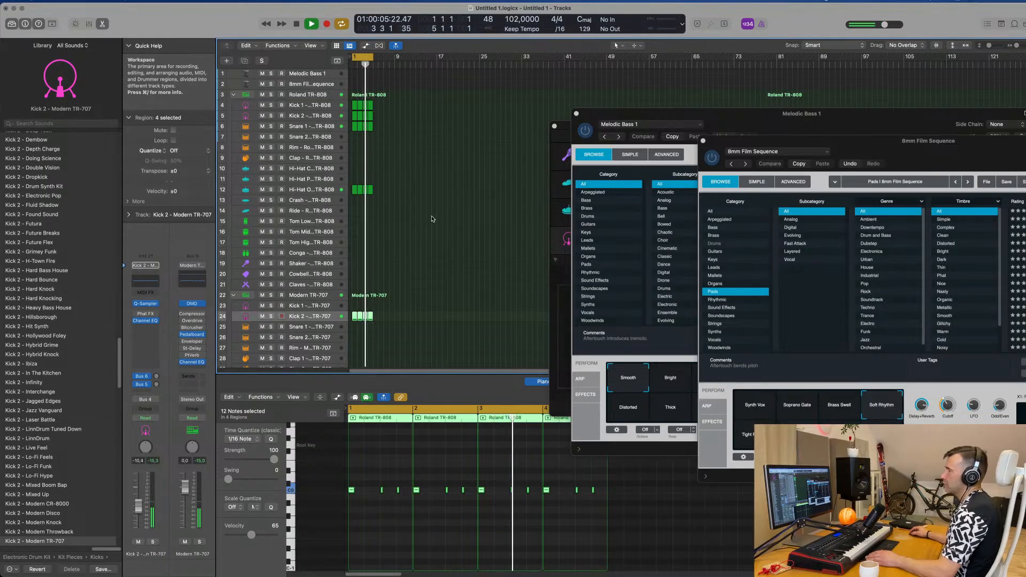
Step: Copy the first Hi-Hat Open region to the Roland TR-808 Shaker track and repeat it three times to fill four bars
{"action": "key", "text": "super+Up"}
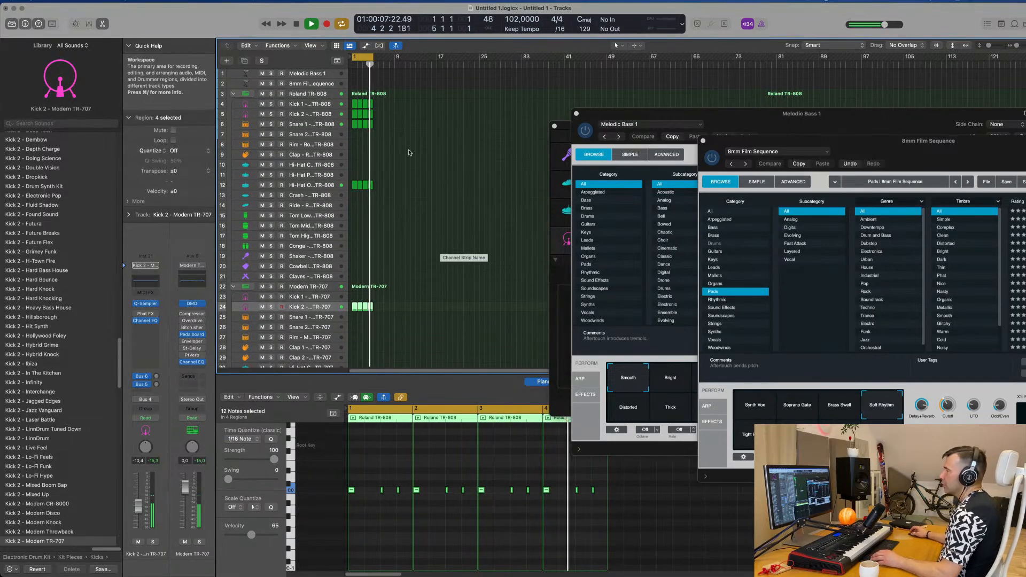
{"action": "left_click", "coordinate": [354, 186]}
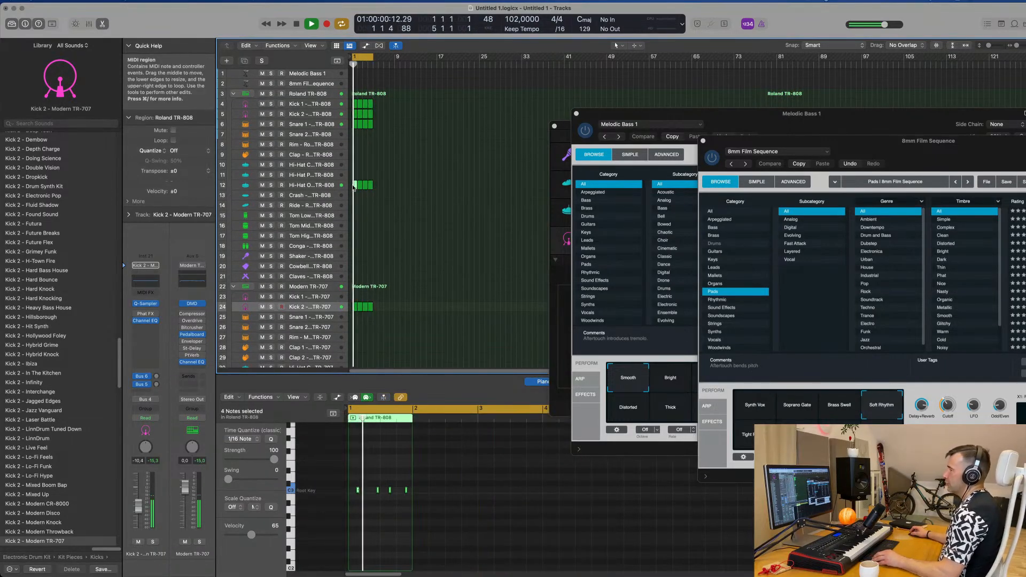
{"action": "left_click_drag", "start_coordinate": [353, 185], "coordinate": [352, 260]}
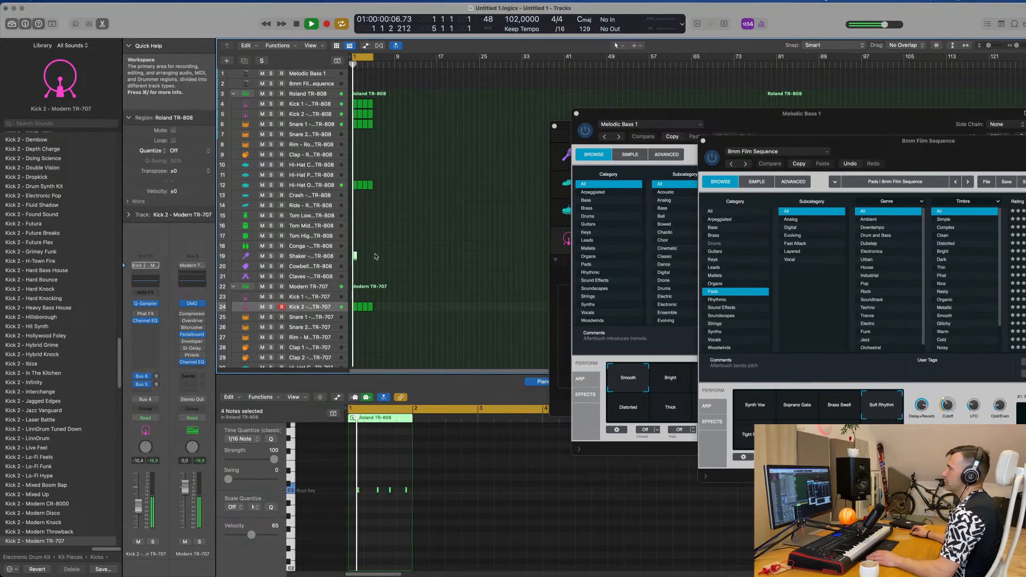
{"action": "scroll", "coordinate": [379, 269], "scroll_direction": "up", "scroll_amount": 5}
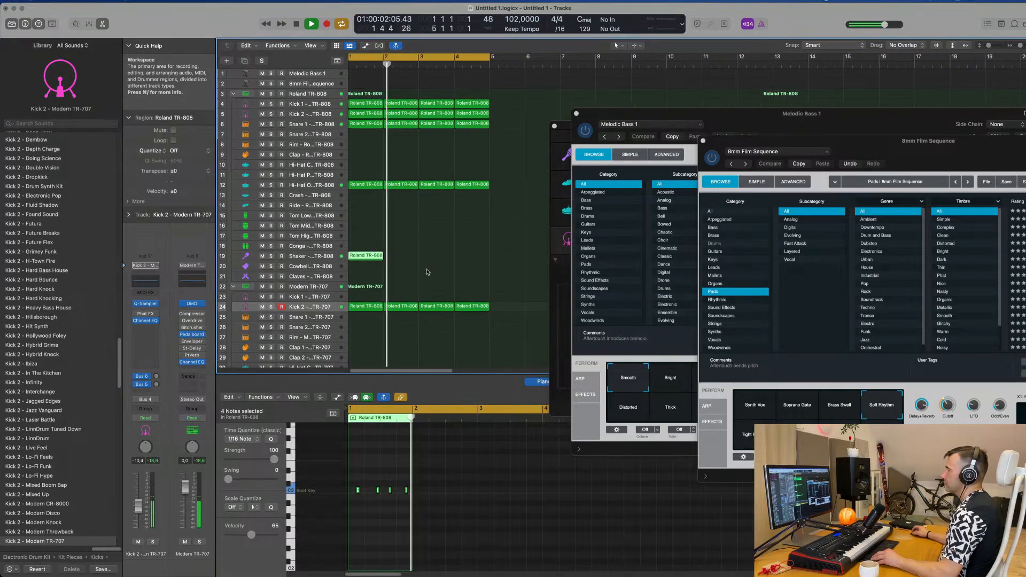
{"action": "key", "text": "space"}
{"action": "scroll", "coordinate": [347, 257], "scroll_direction": "down", "scroll_amount": 3}
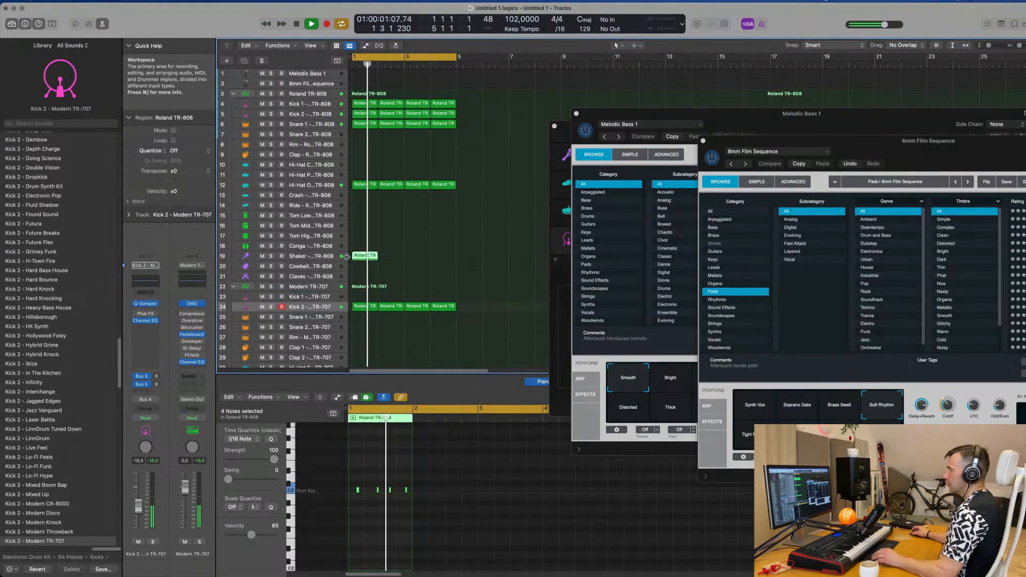
{"action": "key", "text": "super+r"}
{"action": "key", "text": "super+r"}
{"action": "key", "text": "super+r"}
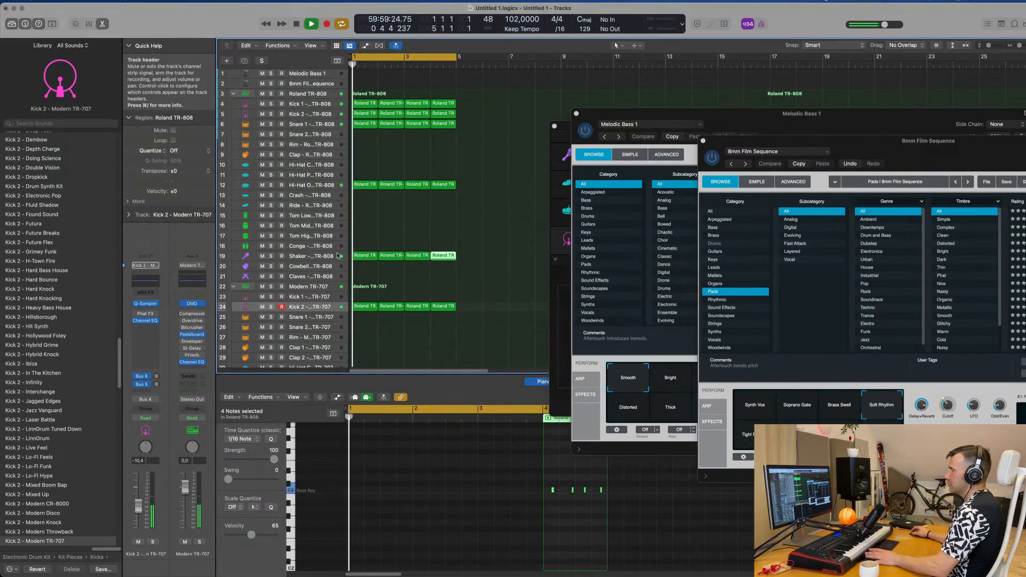
Step: Set the Shaker channel's Bus 3 send to the Delay aux to -5.0 dB
{"action": "left_click", "coordinate": [328, 256]}
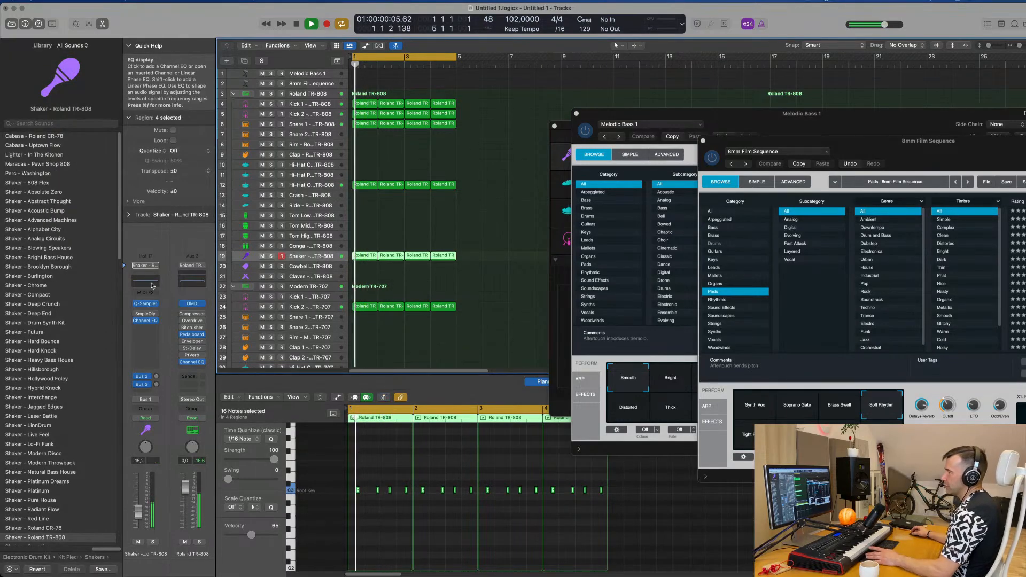
{"action": "left_click", "coordinate": [156, 376]}
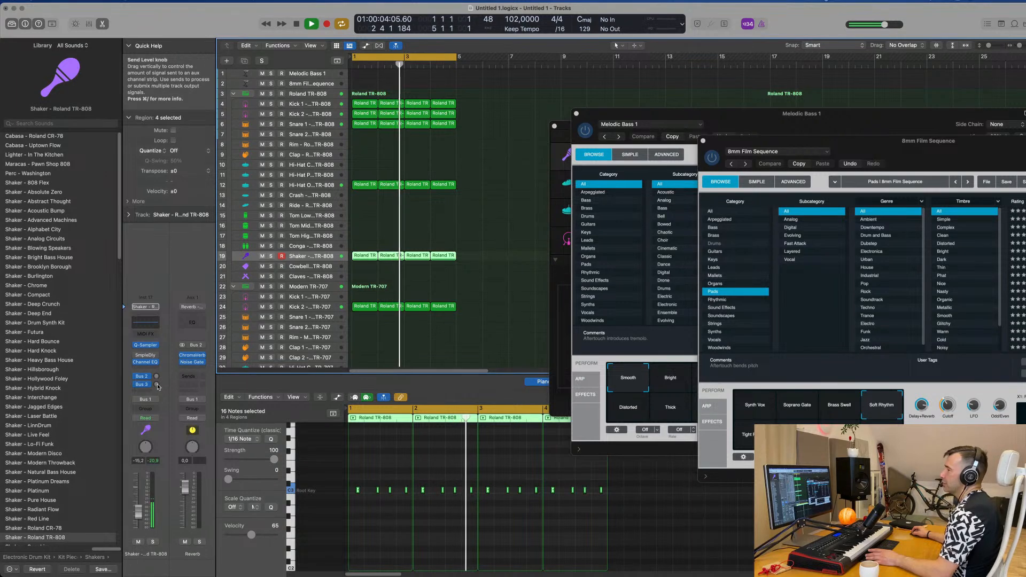
{"action": "mouse_move", "coordinate": [157, 384]}
{"action": "left_mouse_down"}
{"action": "mouse_move", "coordinate": [160, 355]}
{"action": "mouse_move", "coordinate": [156, 387]}
{"action": "left_mouse_up"}
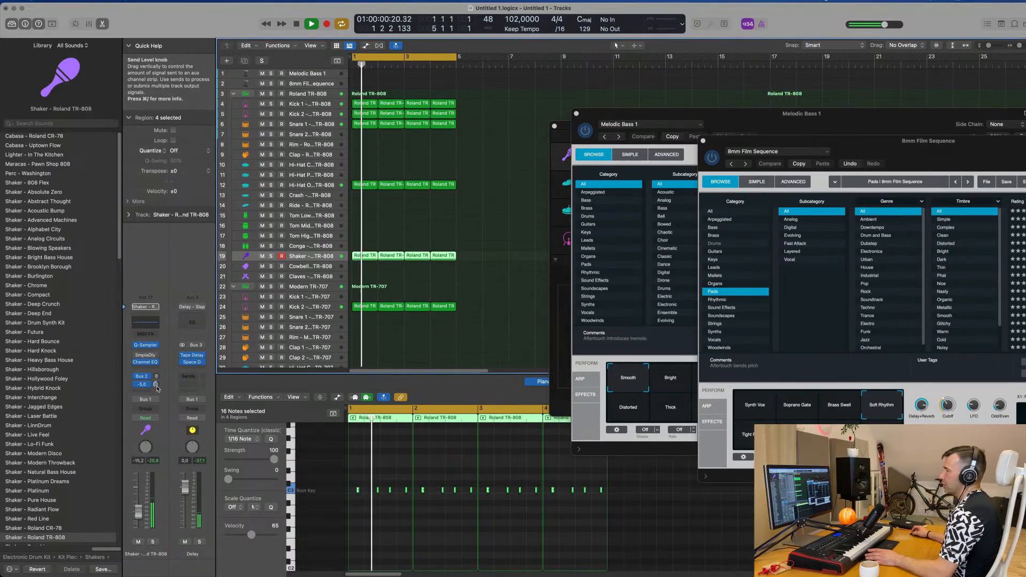
Step: Open the Tape Delay on the Delay aux, slightly lower its Wet output level and close the plug-in window
{"action": "left_click", "coordinate": [192, 357]}
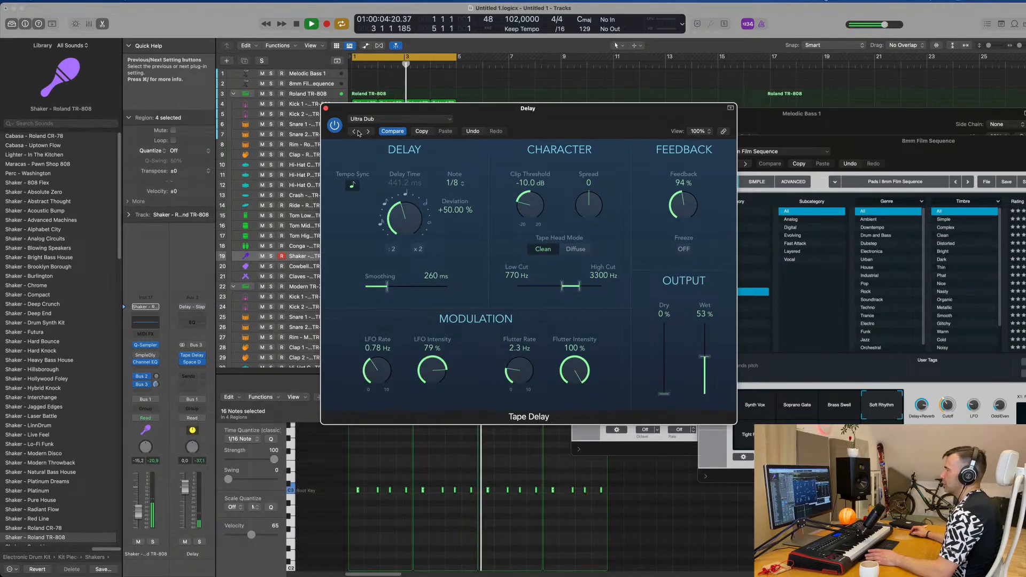
{"action": "left_click_drag", "start_coordinate": [358, 133], "coordinate": [372, 130]}
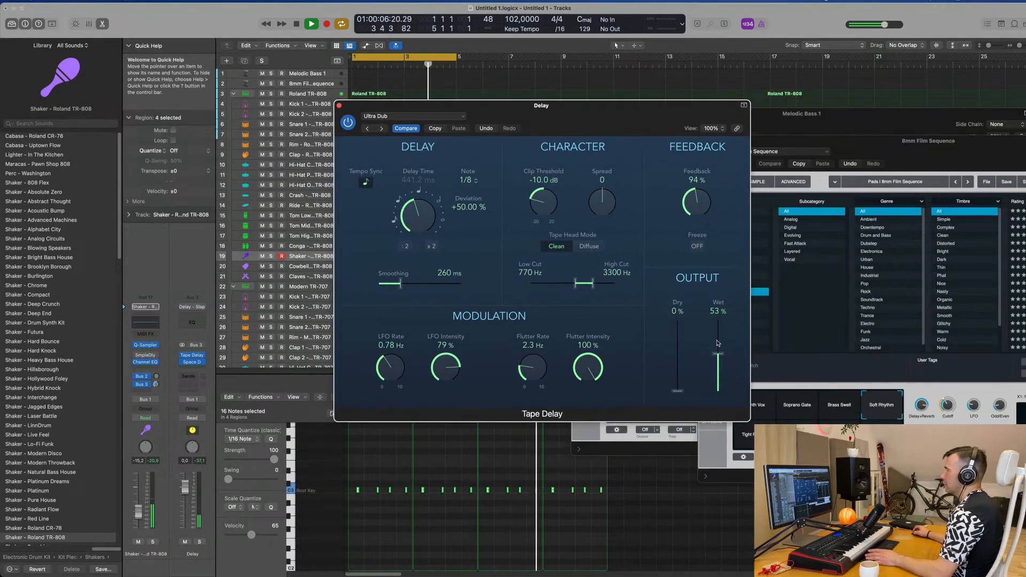
{"action": "left_click_drag", "start_coordinate": [719, 356], "coordinate": [720, 358]}
{"action": "left_click_drag", "start_coordinate": [599, 118], "coordinate": [610, 119]}
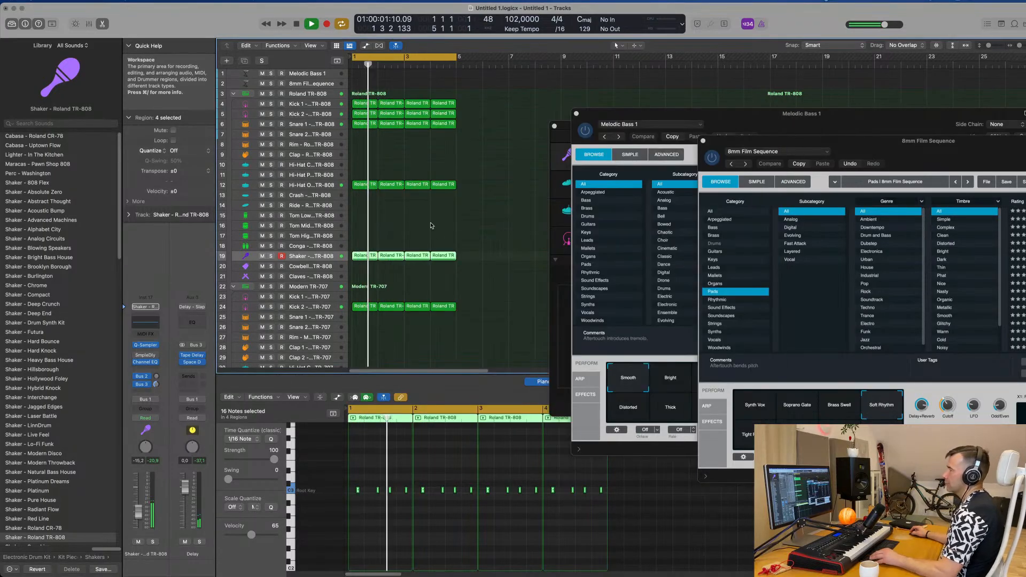
Step: Repeat all the four-bar drum regions to fill 16 bars and extend the cycle range to bar 17
{"action": "left_click", "coordinate": [350, 105]}
{"action": "scroll", "coordinate": [496, 220], "scroll_direction": "down", "scroll_amount": 5}
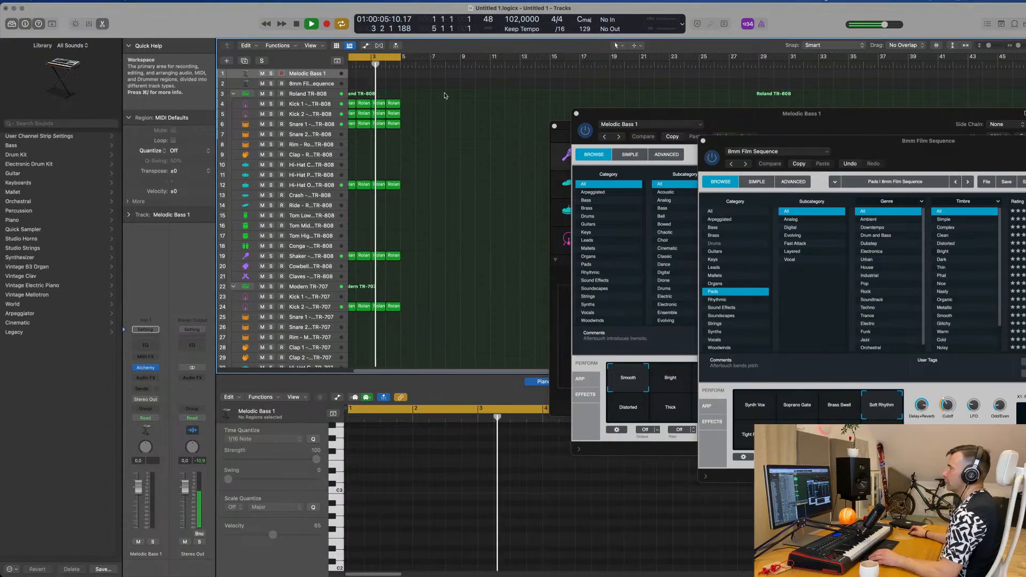
{"action": "key", "text": "super+r"}
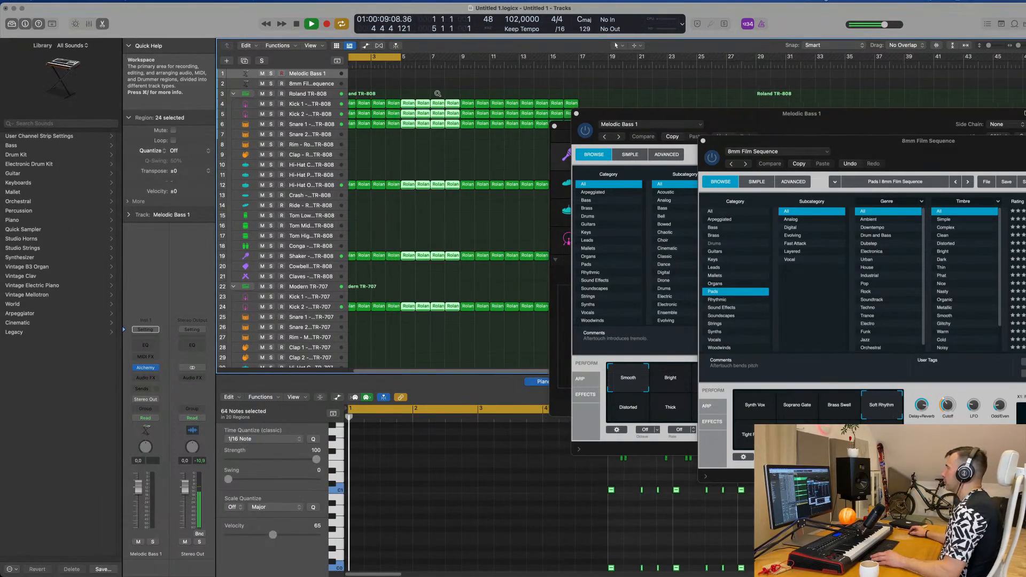
{"action": "key", "text": "space"}
{"action": "key", "text": "super+Left"}
{"action": "key", "text": "space"}
{"action": "left_click_drag", "start_coordinate": [393, 54], "coordinate": [507, 65]}
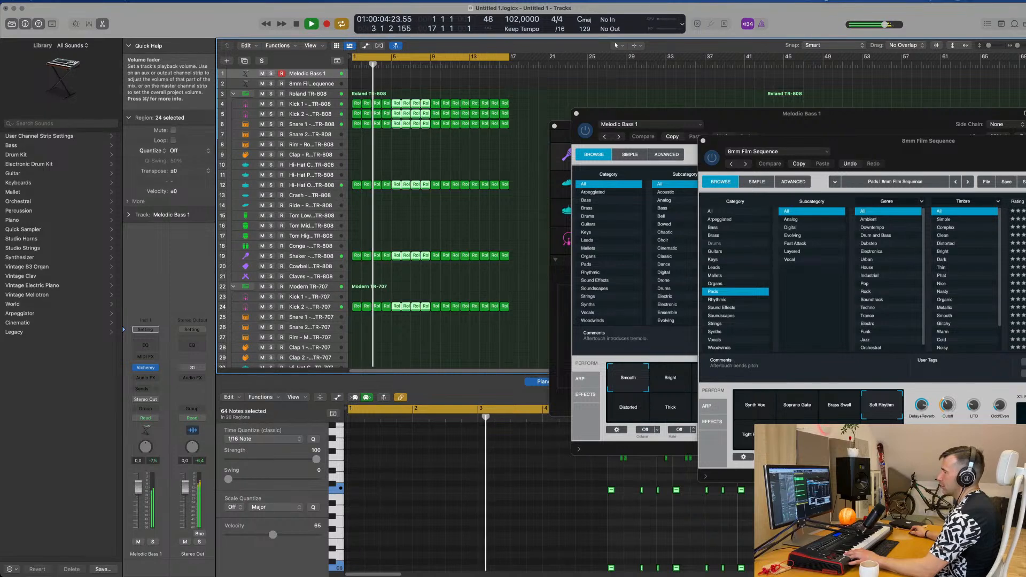
Step: Lower the Melodic Bass 1 volume to -8.2 dB and record a four-bar bass line on its track
{"action": "left_click_drag", "start_coordinate": [138, 501], "coordinate": [138, 505]}
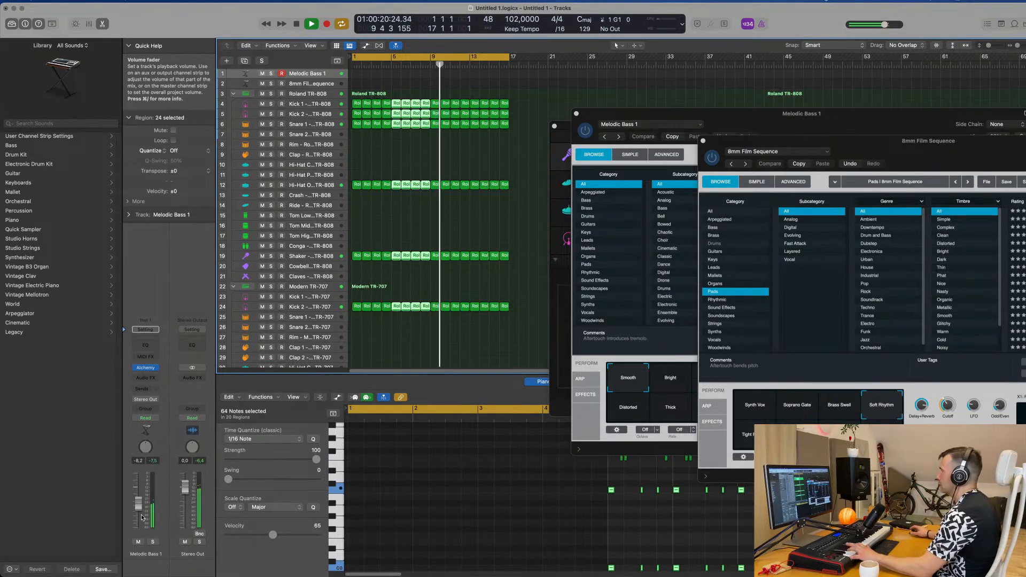
{"action": "left_click_drag", "start_coordinate": [823, 118], "coordinate": [722, 134]}
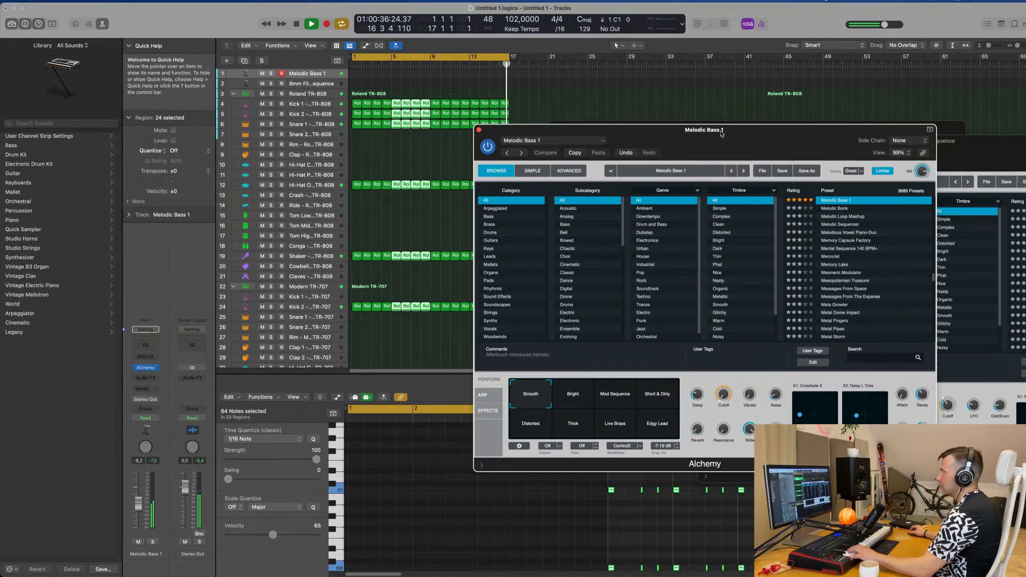
{"action": "key", "text": "r"}
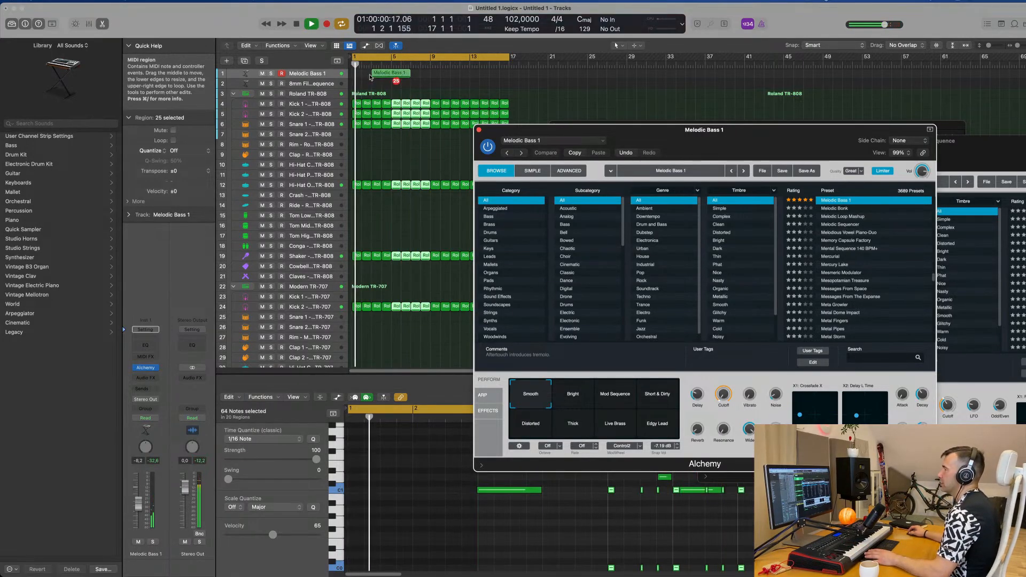
Step: Move the recorded bass region, with the selected drum regions, two bars earlier so it starts at bar 1, and quantize its notes to 1/16
{"action": "left_click_drag", "start_coordinate": [370, 76], "coordinate": [379, 73]}
{"action": "left_click", "coordinate": [432, 527]}
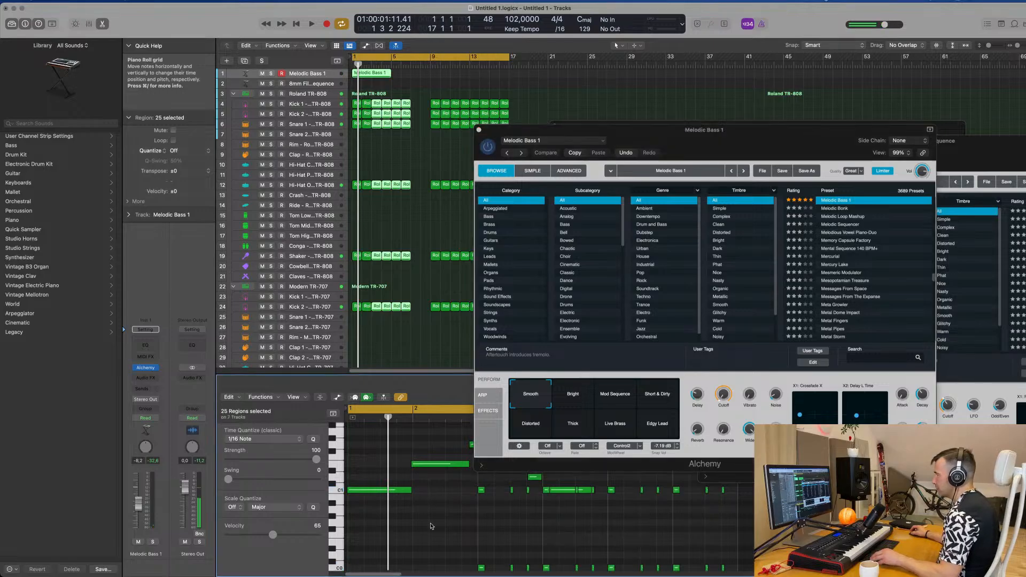
{"action": "left_click", "coordinate": [391, 160]}
{"action": "left_click", "coordinate": [377, 75]}
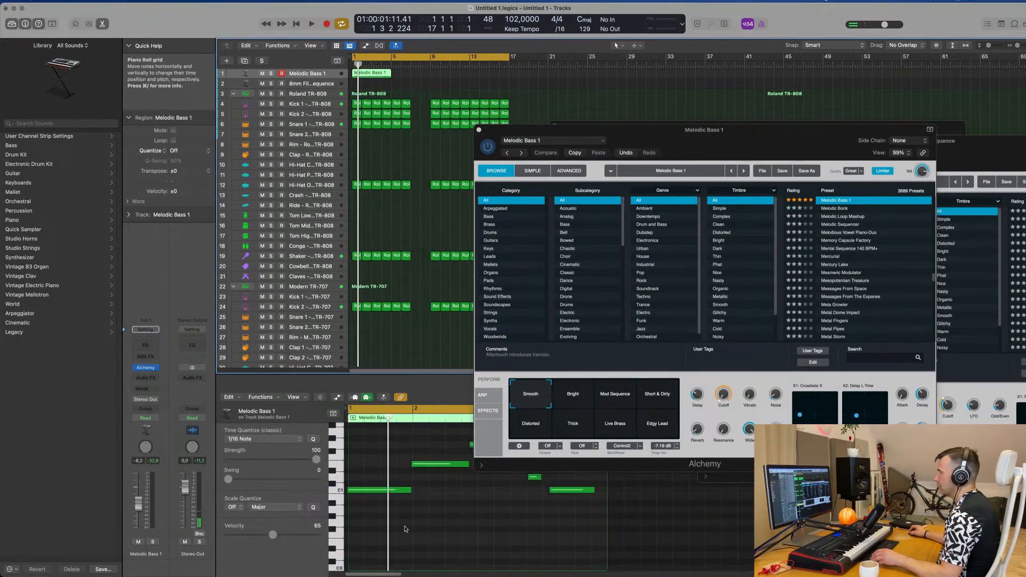
{"action": "key", "text": "super+a"}
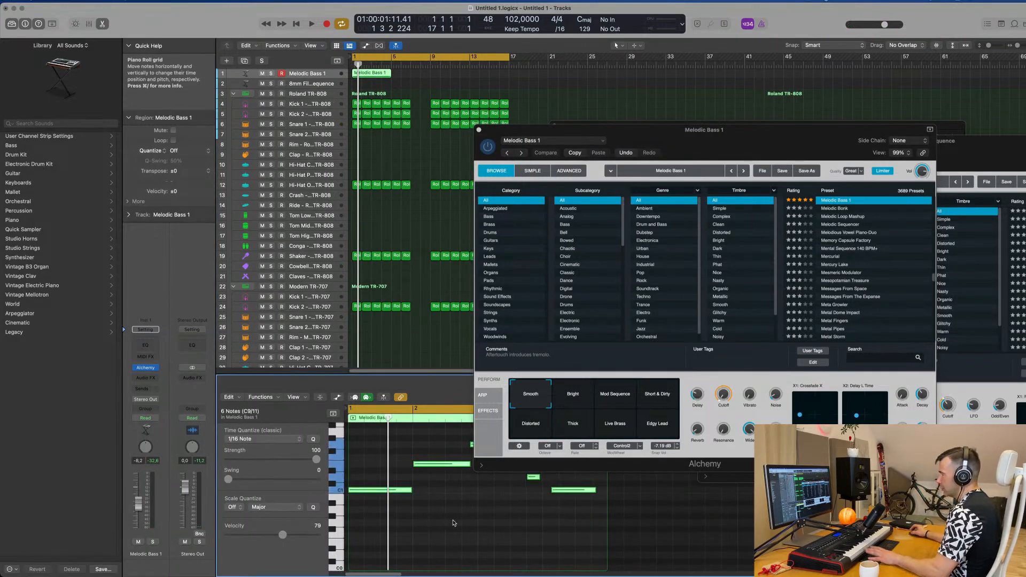
Step: Play back the bass line and stretch its last C1 note to fill bar 4
{"action": "key", "text": "space"}
{"action": "left_click_drag", "start_coordinate": [588, 130], "coordinate": [785, 55]}
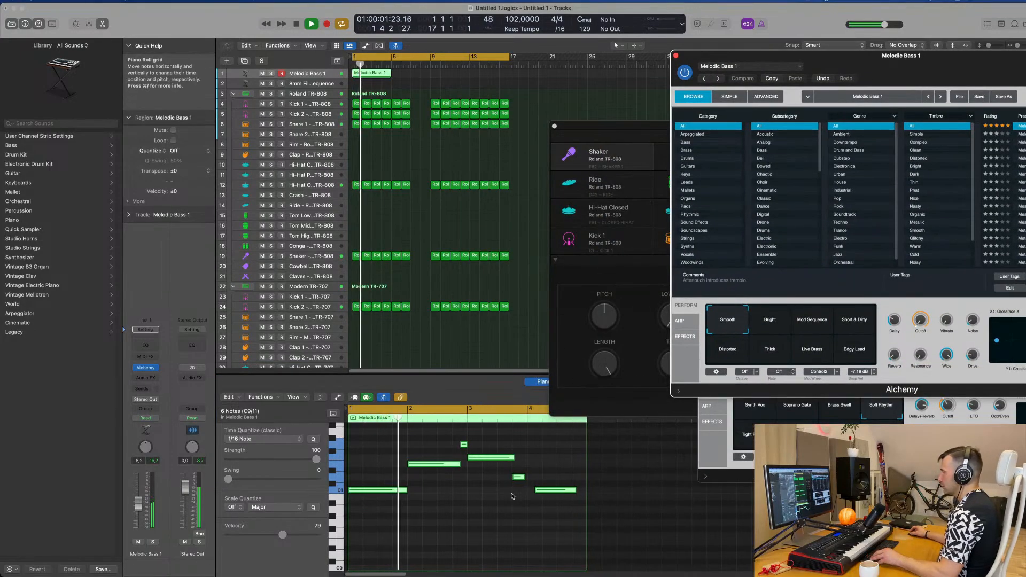
{"action": "scroll", "coordinate": [512, 497], "scroll_direction": "up", "scroll_amount": 2}
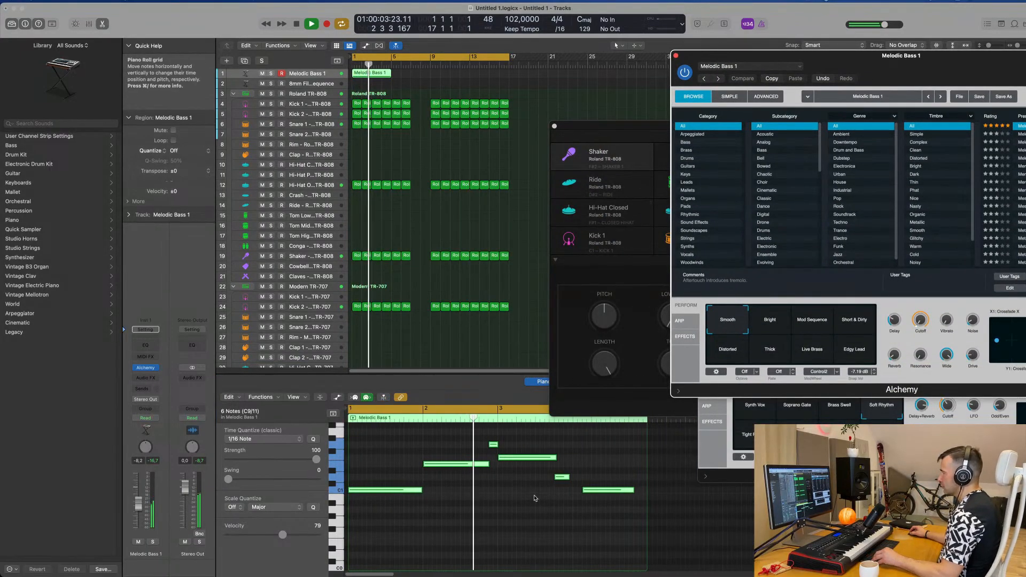
{"action": "scroll", "coordinate": [537, 501], "scroll_direction": "up", "scroll_amount": 1}
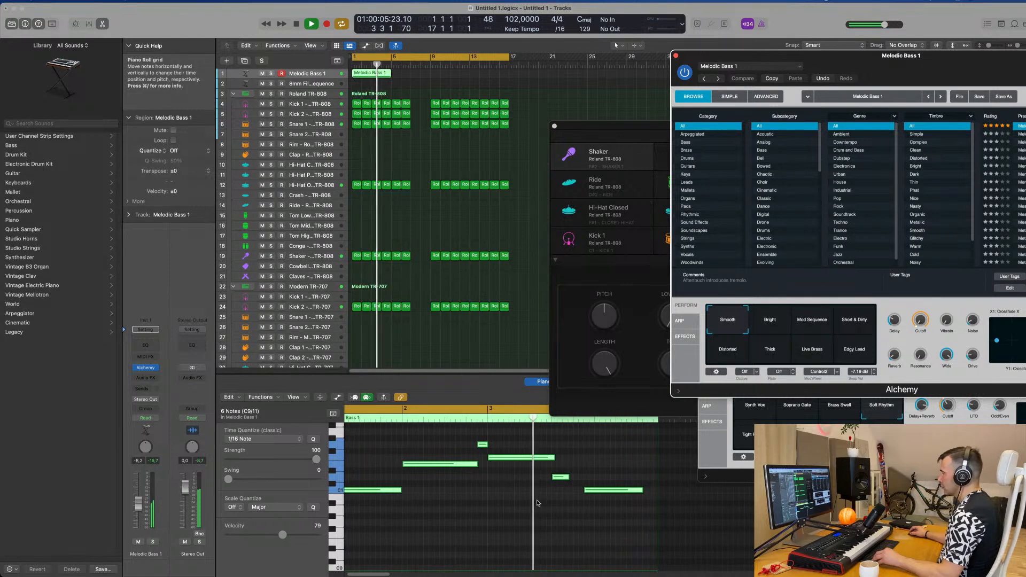
{"action": "scroll", "coordinate": [537, 502], "scroll_direction": "down", "scroll_amount": 1}
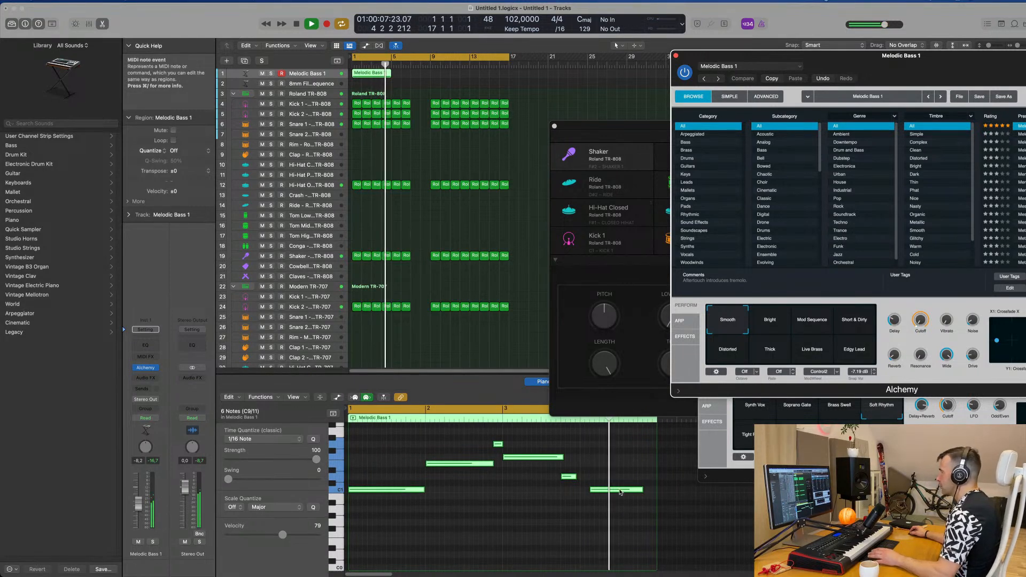
{"action": "left_click_drag", "start_coordinate": [620, 492], "coordinate": [657, 483]}
{"action": "key", "text": "space"}
{"action": "key", "text": "super+z"}
Step: Adjust the Wide control of the Melodic Bass 1 Alchemy sound during playback
{"action": "left_click_drag", "start_coordinate": [869, 59], "coordinate": [557, 68]}
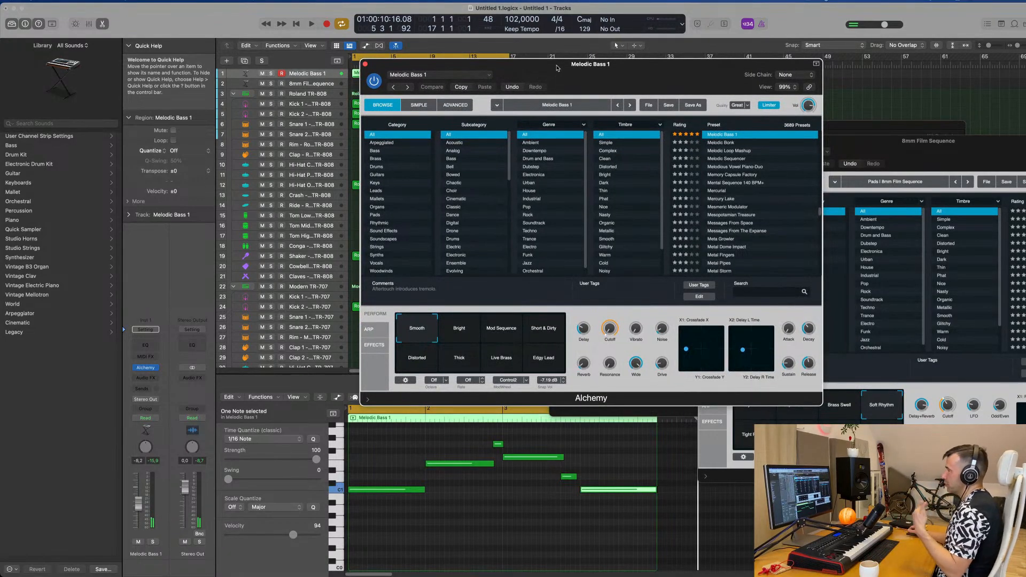
{"action": "key", "text": "space"}
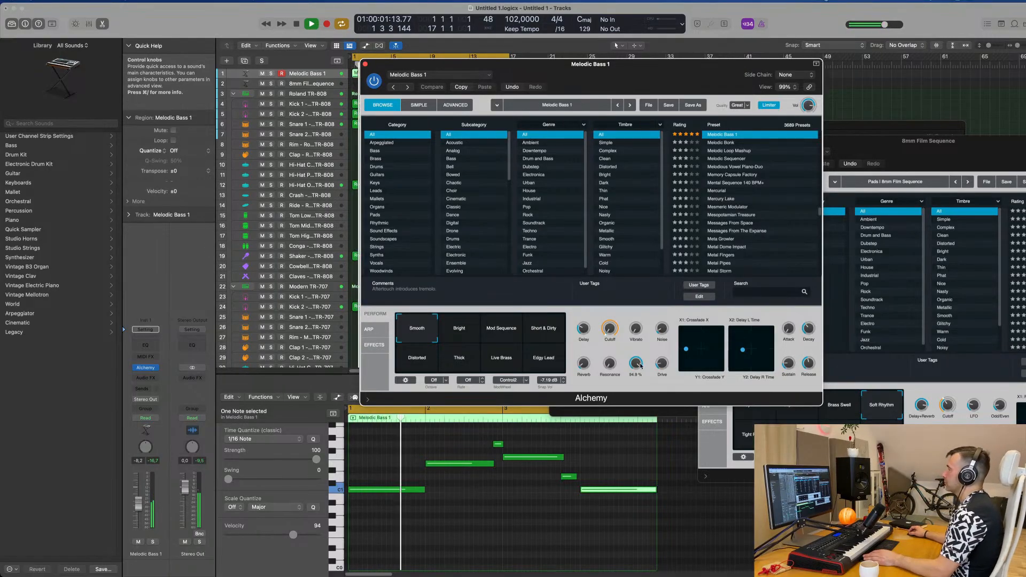
{"action": "left_click_drag", "start_coordinate": [641, 365], "coordinate": [648, 429]}
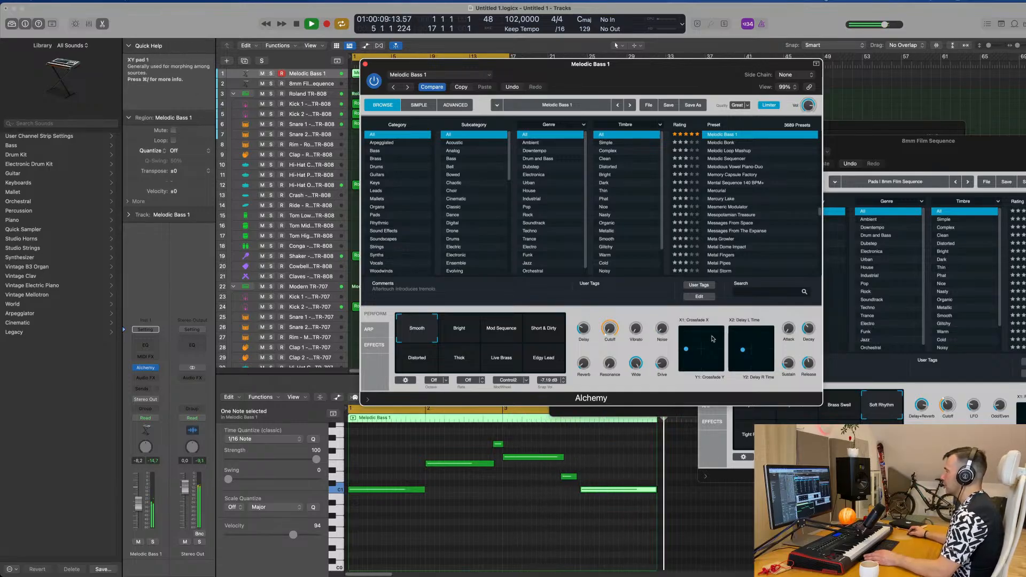
Step: Repeat the Melodic Bass 1 region three times to fill bars 1 to 16, and repeat the bars 5–6 drum regions into bars 7–8
{"action": "left_click_drag", "start_coordinate": [668, 65], "coordinate": [847, 81]}
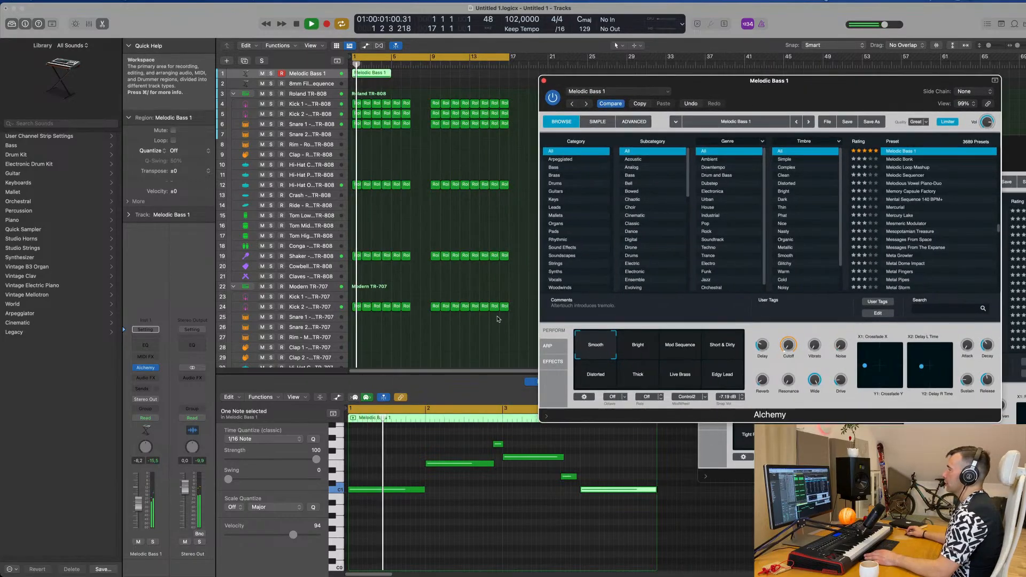
{"action": "scroll", "coordinate": [550, 512], "scroll_direction": "down", "scroll_amount": 5}
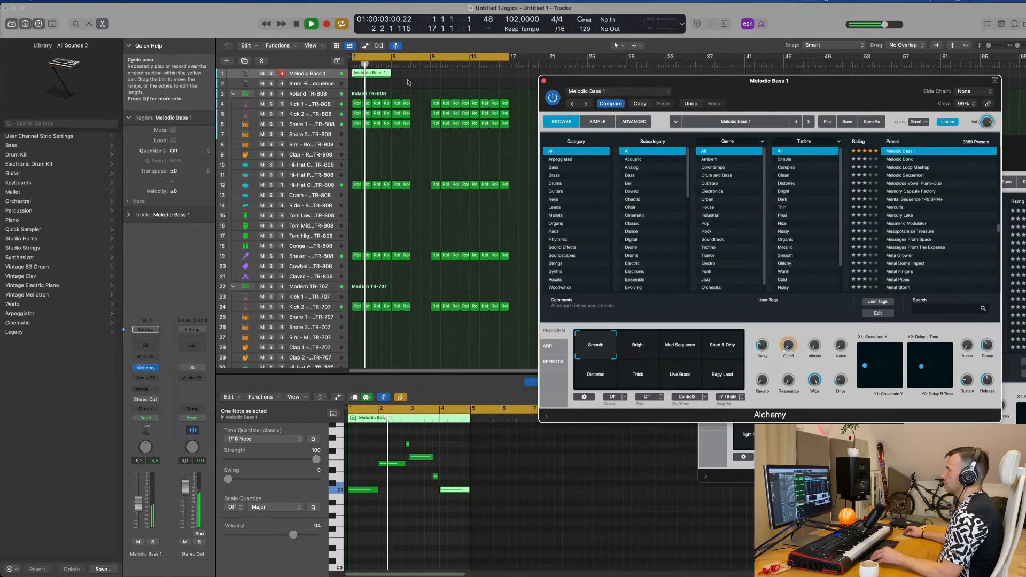
{"action": "left_click", "coordinate": [385, 73]}
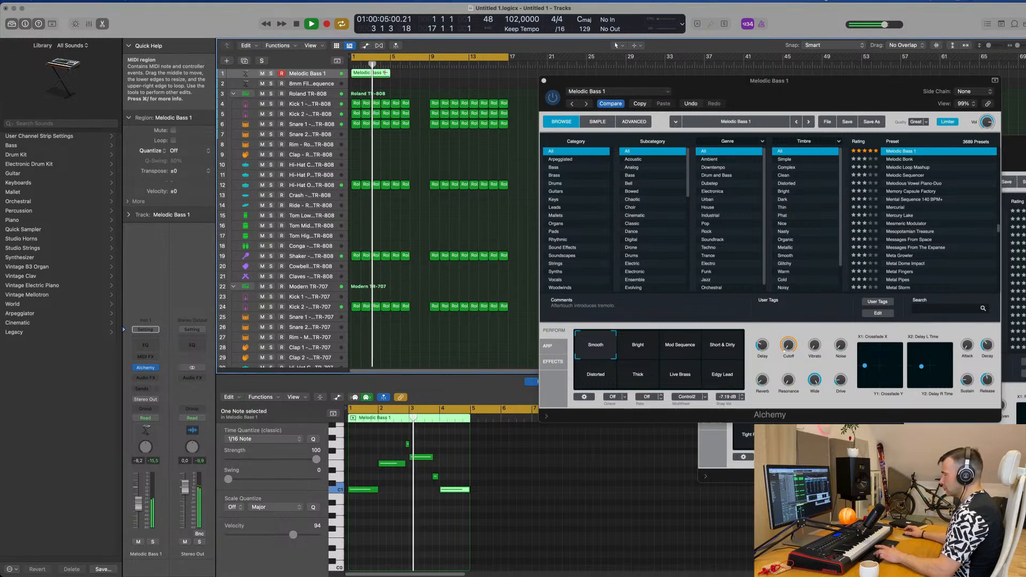
{"action": "key", "text": "super+r"}
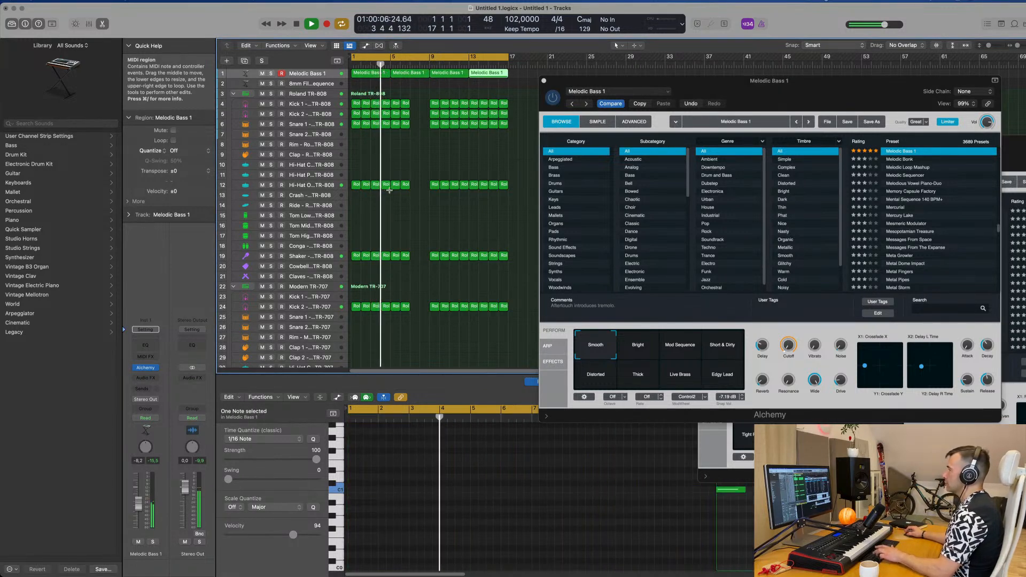
{"action": "key", "text": "super+r"}
{"action": "key", "text": "super+r"}
{"action": "left_click_drag", "start_coordinate": [419, 96], "coordinate": [397, 317]}
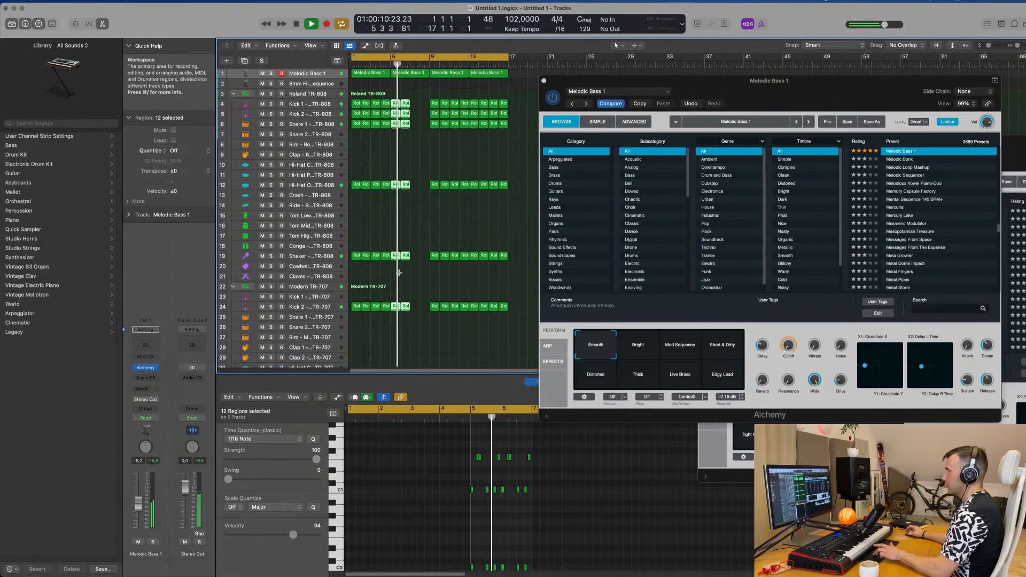
{"action": "key", "text": "super+r"}
Step: Examine the Melodic Bass 1 Alchemy sound's advanced settings, including its effects, arpeggiator and extended MIDI parameters, during playback
{"action": "left_click_drag", "start_coordinate": [818, 80], "coordinate": [721, 100]}
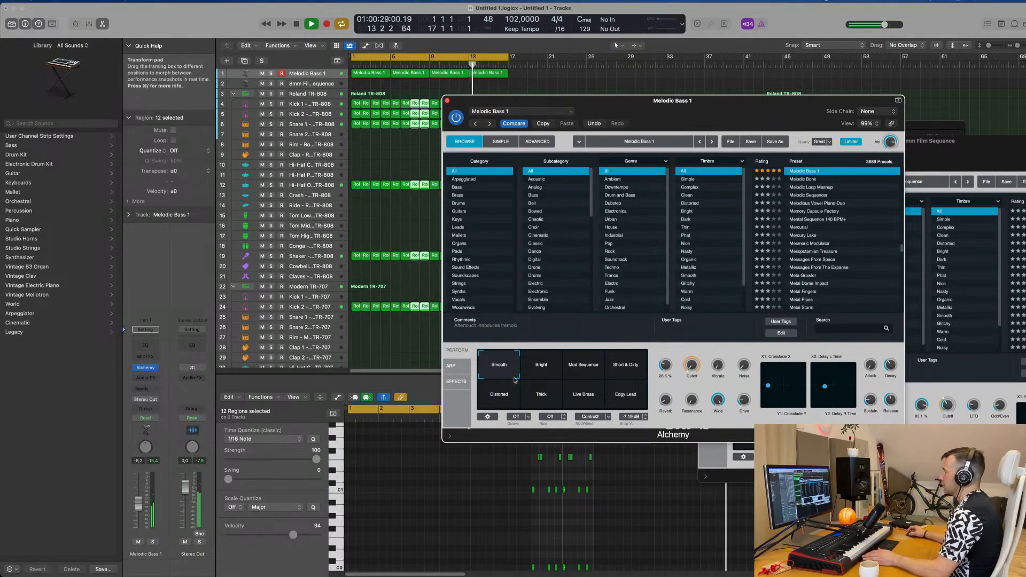
{"action": "left_click_drag", "start_coordinate": [786, 105], "coordinate": [766, 105]}
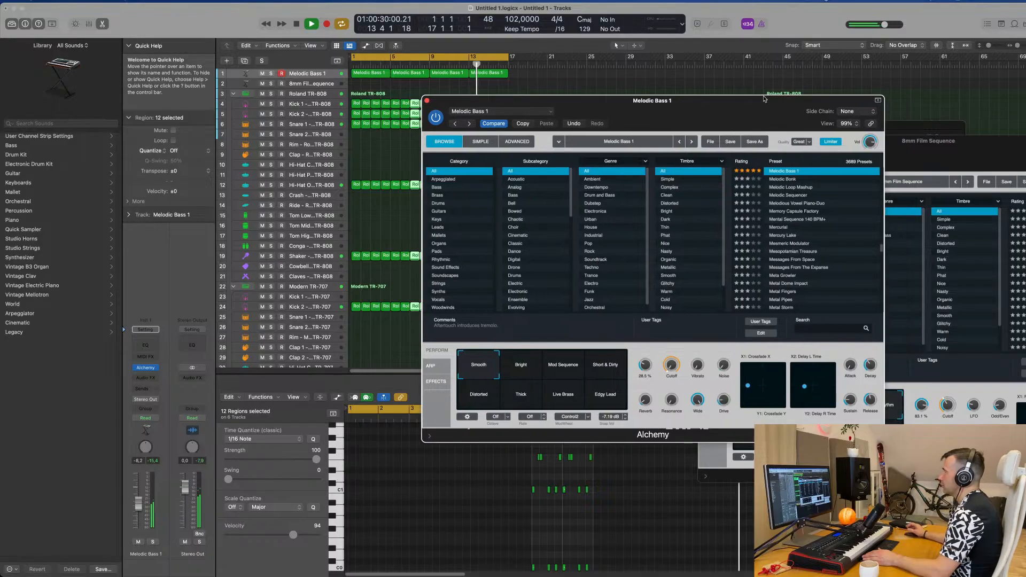
{"action": "left_click", "coordinate": [517, 143]}
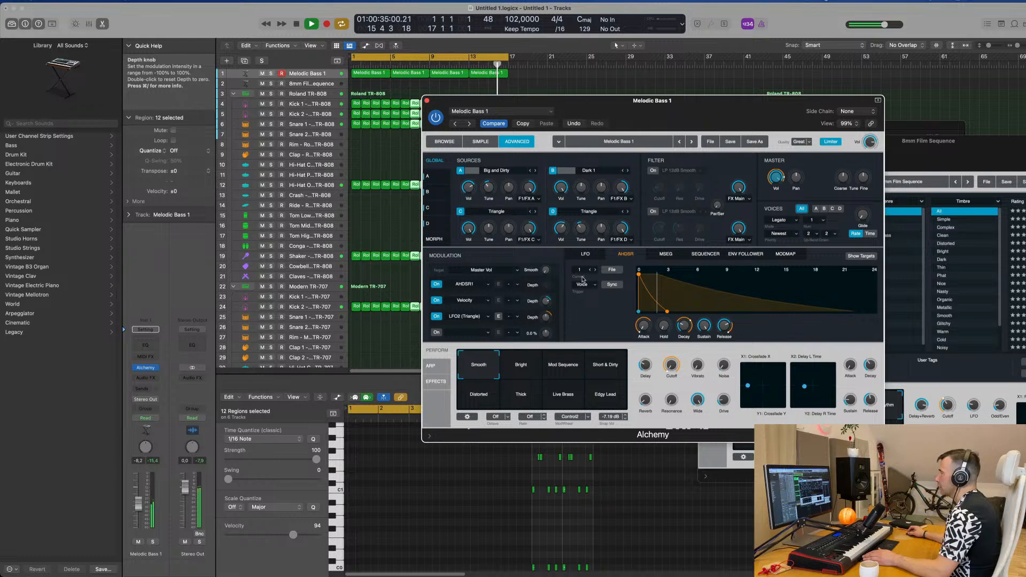
{"action": "left_click", "coordinate": [433, 382]}
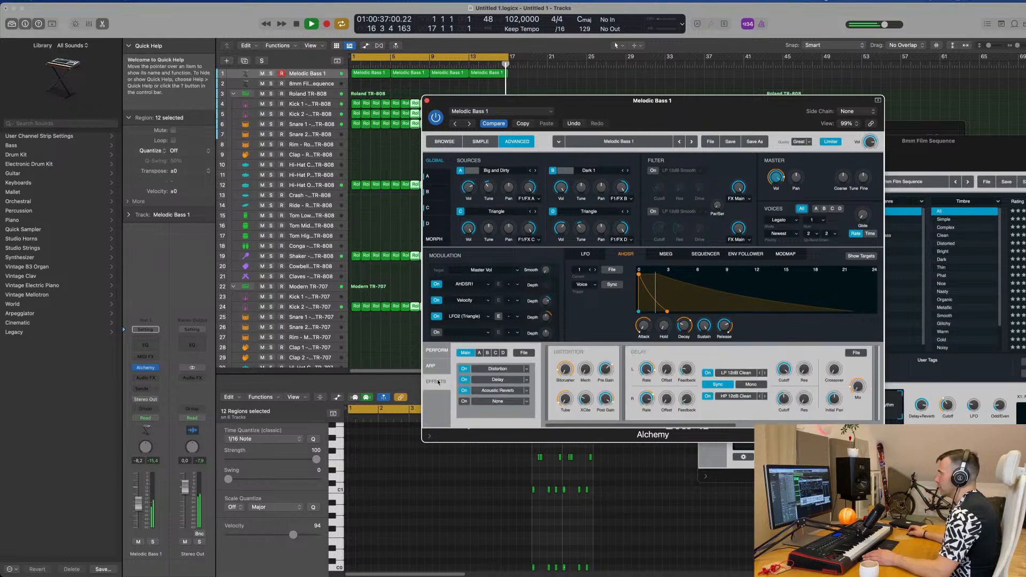
{"action": "left_click", "coordinate": [430, 366]}
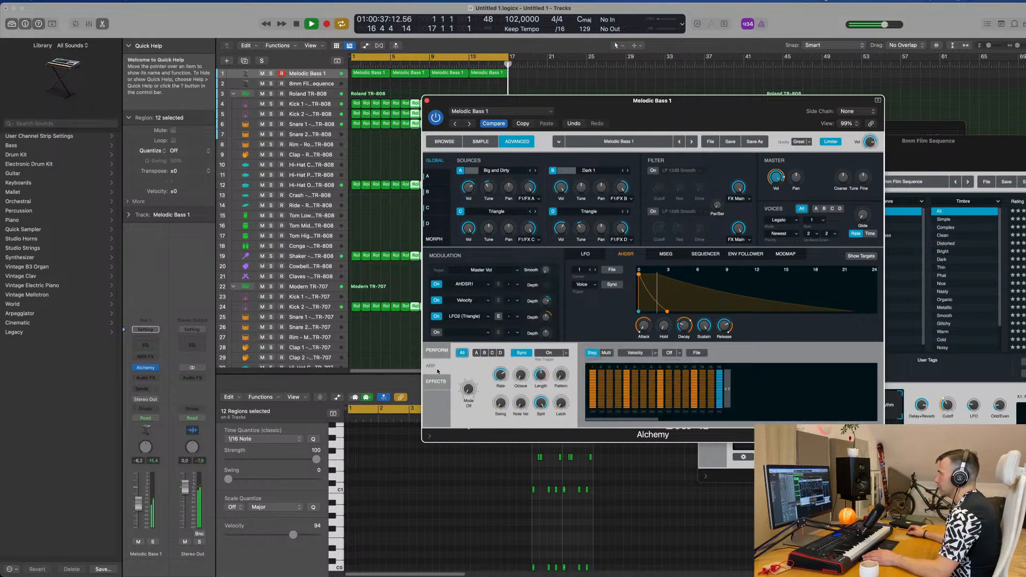
{"action": "left_click", "coordinate": [431, 436]}
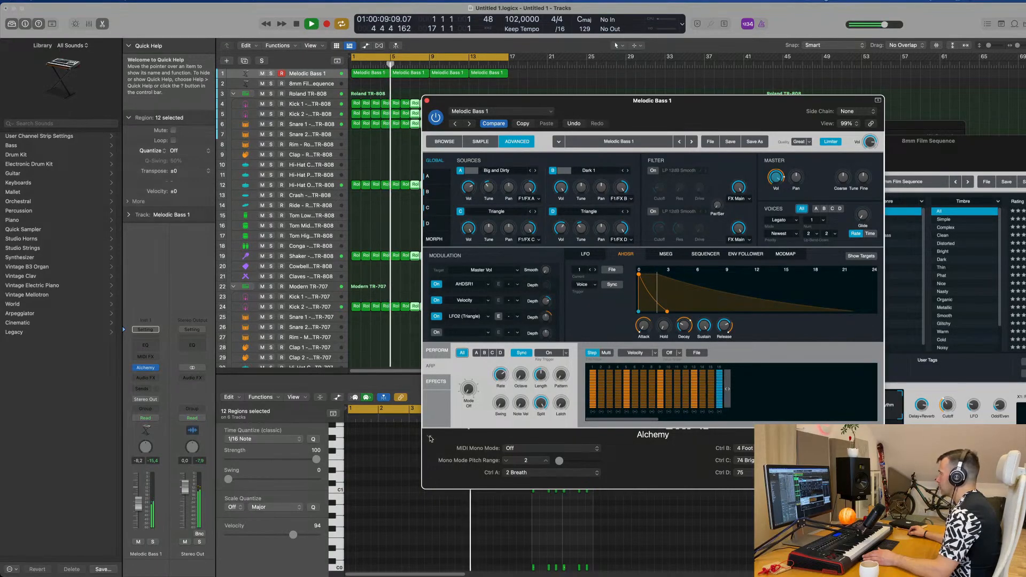
{"action": "left_click", "coordinate": [430, 438]}
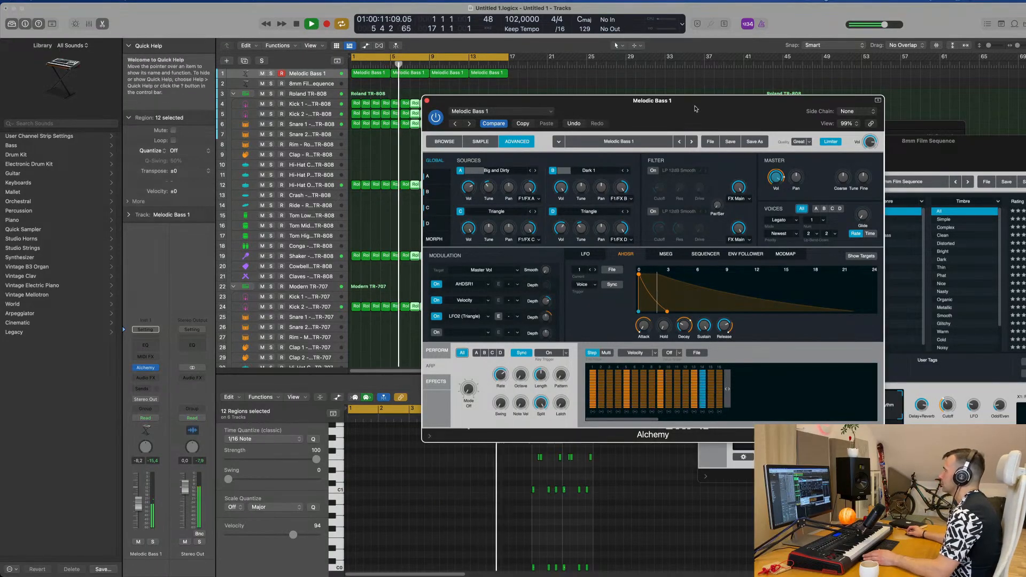
{"action": "left_click_drag", "start_coordinate": [698, 110], "coordinate": [732, 150]}
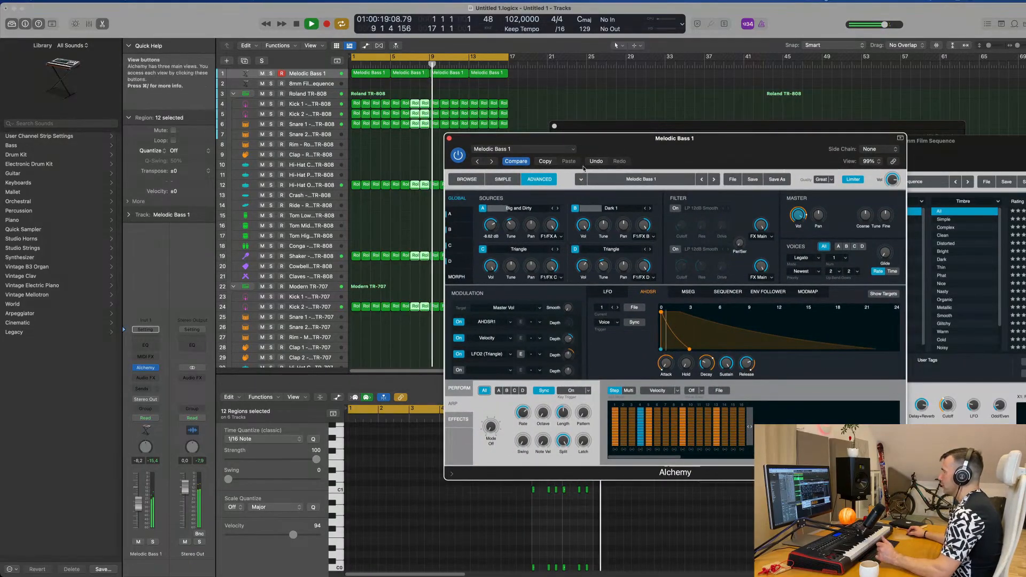
Step: Turn on the first LP 12dB Smooth filter in the Melodic Bass 1 Alchemy and set its arpeggiator mode to Up
{"action": "left_click", "coordinate": [675, 209]}
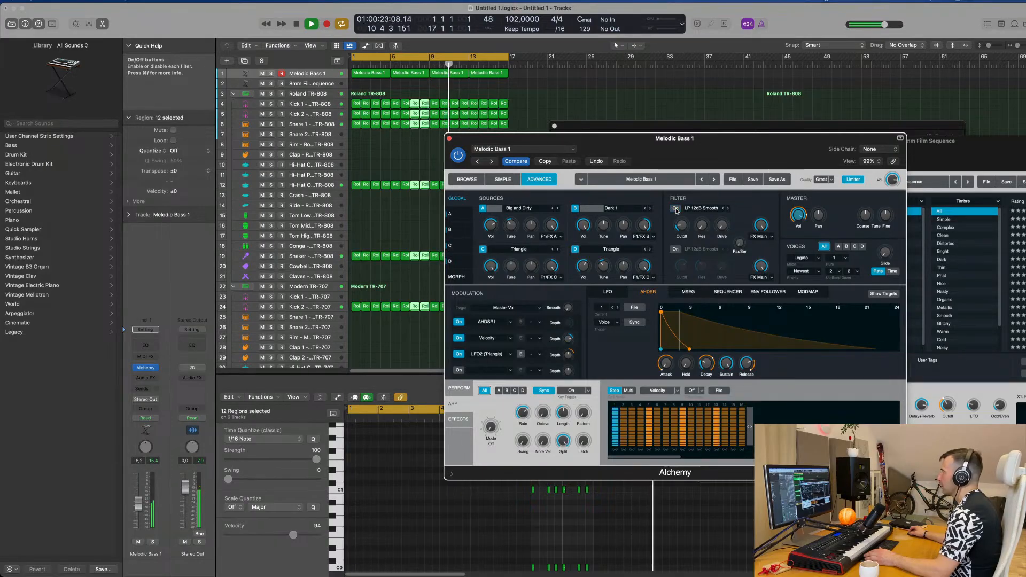
{"action": "left_click", "coordinate": [467, 179]}
{"action": "left_click_drag", "start_coordinate": [707, 149], "coordinate": [699, 116]}
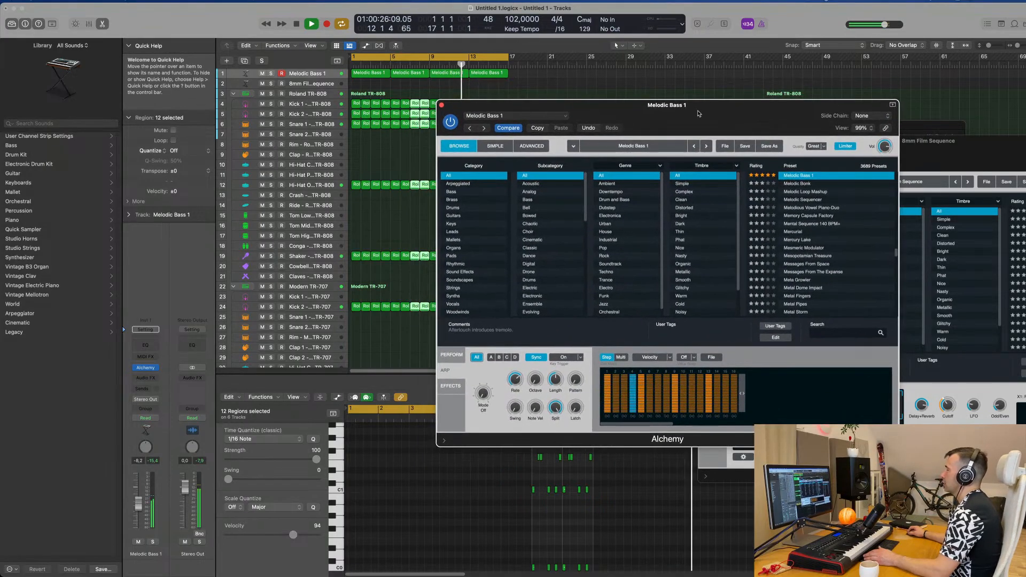
{"action": "left_click", "coordinate": [451, 355]}
{"action": "left_click", "coordinate": [454, 372]}
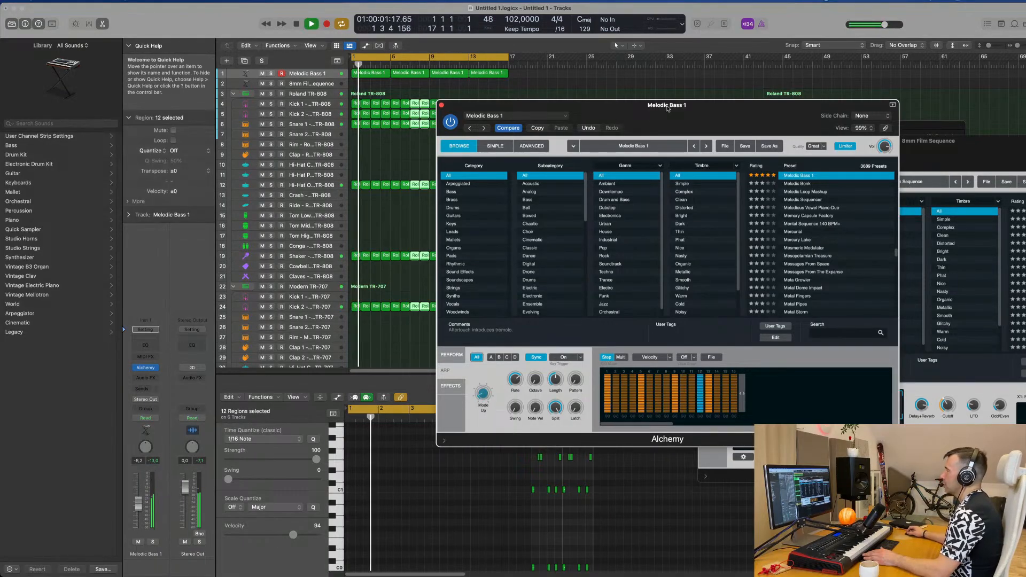
{"action": "left_click_drag", "start_coordinate": [668, 109], "coordinate": [663, 109]}
Step: Adjust the Cutoff and Reverb performance controls and the Crossfade XY pad of the Melodic Bass 1 sound during playback
{"action": "left_click", "coordinate": [448, 355]}
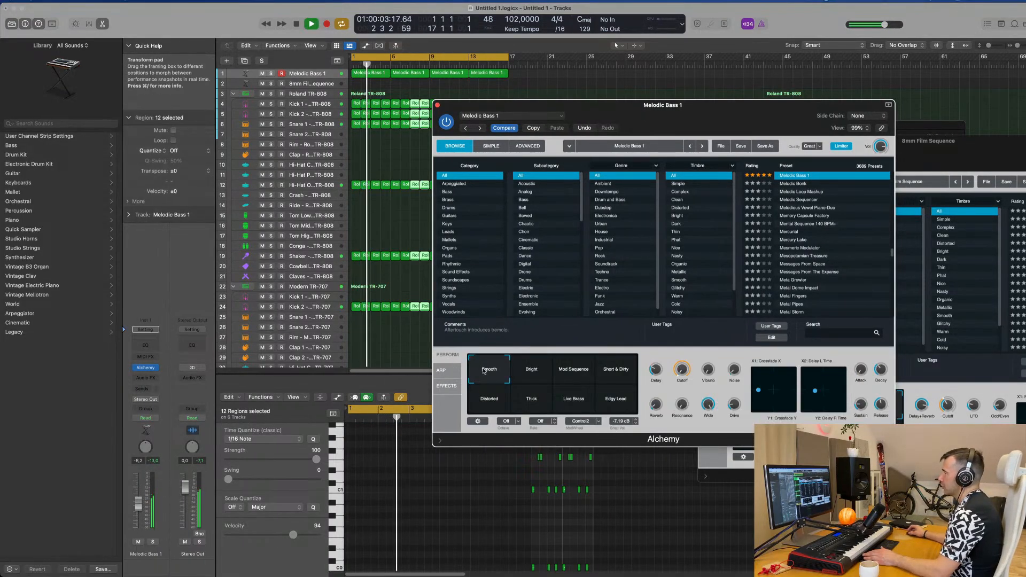
{"action": "mouse_move", "coordinate": [681, 373]}
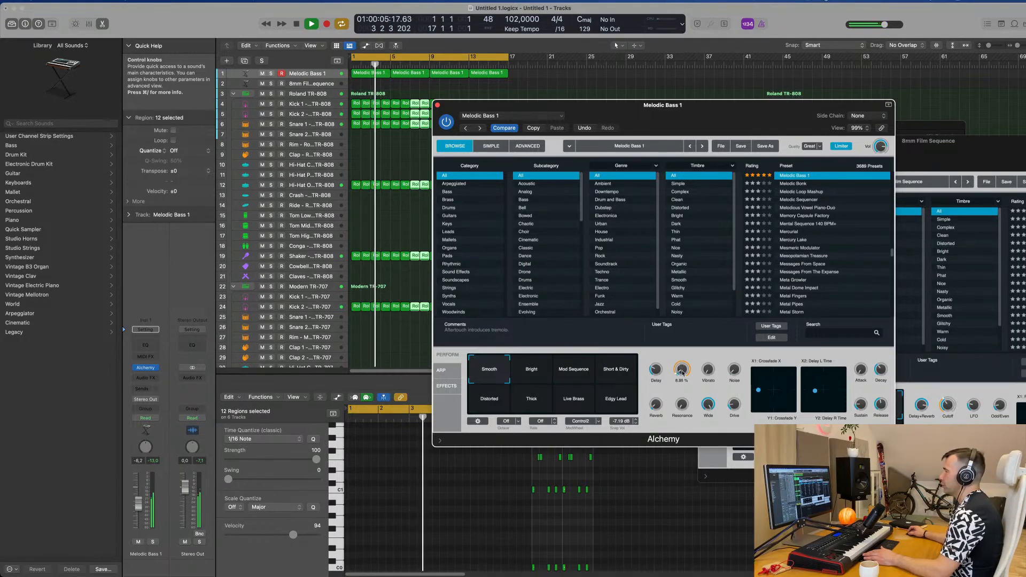
{"action": "left_click_drag", "start_coordinate": [682, 372], "coordinate": [683, 371]}
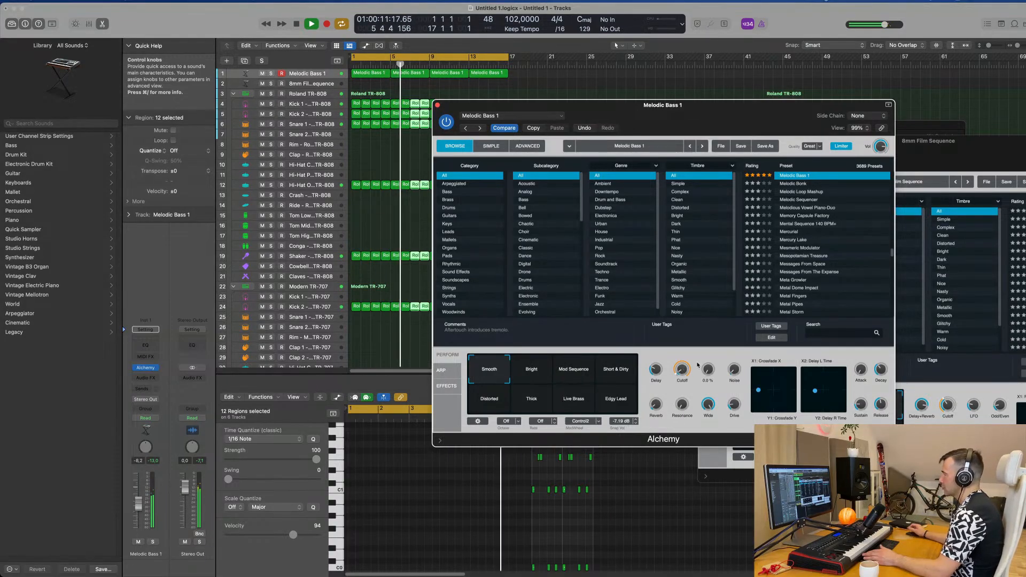
{"action": "left_click_drag", "start_coordinate": [661, 386], "coordinate": [663, 406]}
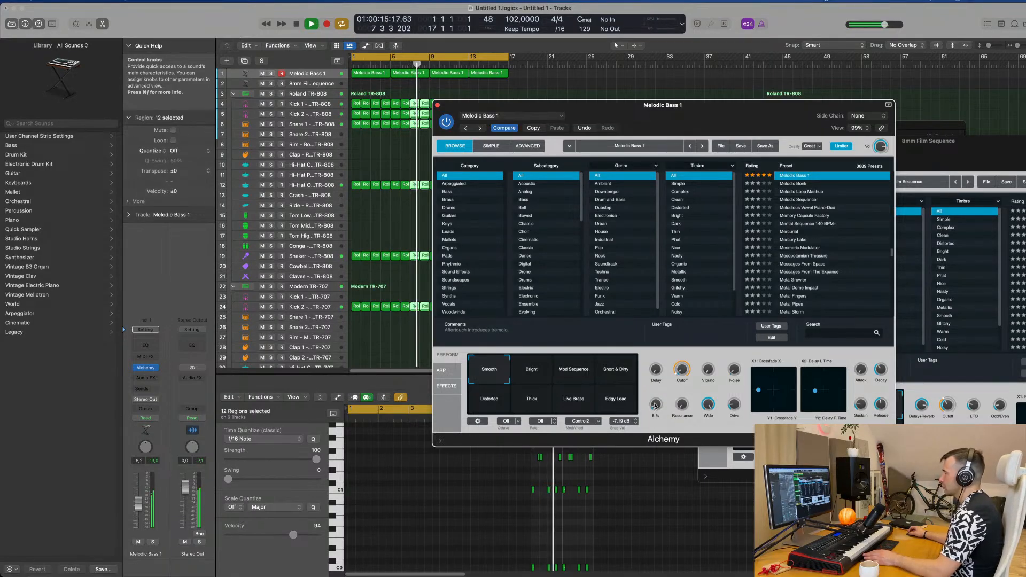
{"action": "key", "text": "Return"}
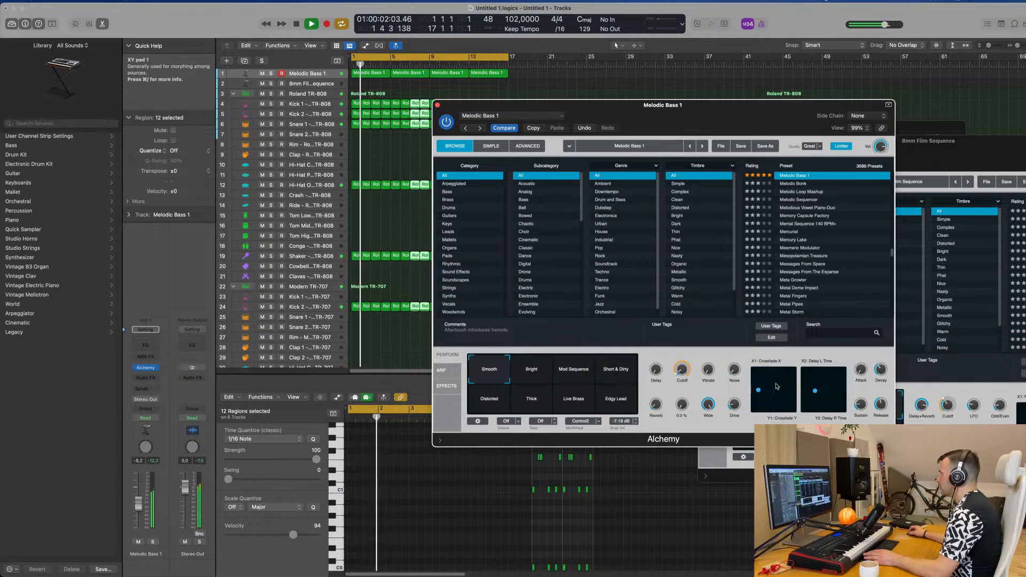
{"action": "mouse_move", "coordinate": [760, 391]}
{"action": "left_mouse_down"}
{"action": "mouse_move", "coordinate": [753, 368]}
{"action": "mouse_move", "coordinate": [793, 410]}
{"action": "mouse_move", "coordinate": [749, 388]}
{"action": "mouse_move", "coordinate": [761, 391]}
{"action": "left_mouse_up"}
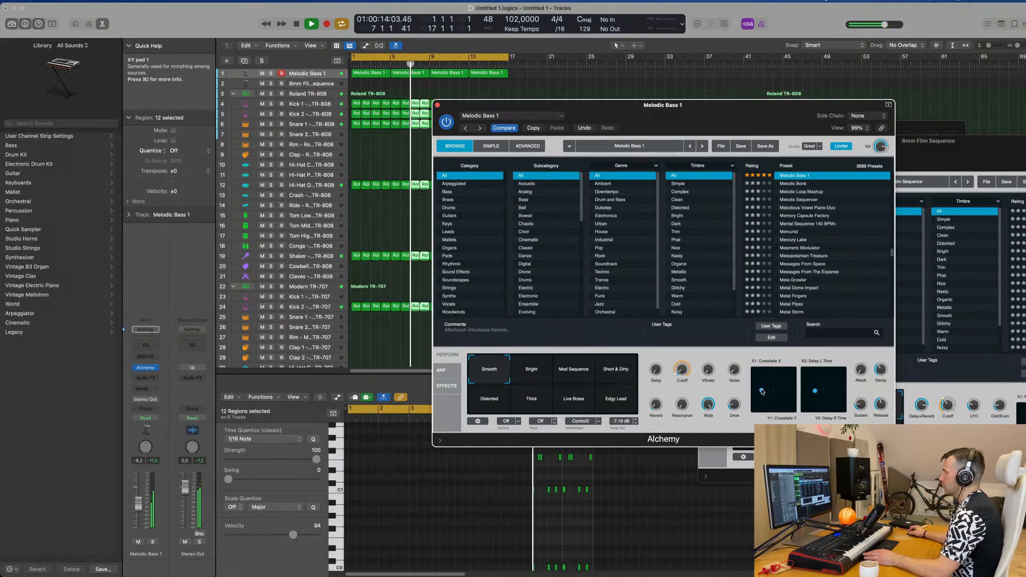
Step: Set the Wide control of the Melodic Bass 1 sound to 51.4% and adjust its Drive
{"action": "left_click_drag", "start_coordinate": [681, 106], "coordinate": [670, 129]}
{"action": "mouse_move", "coordinate": [702, 426]}
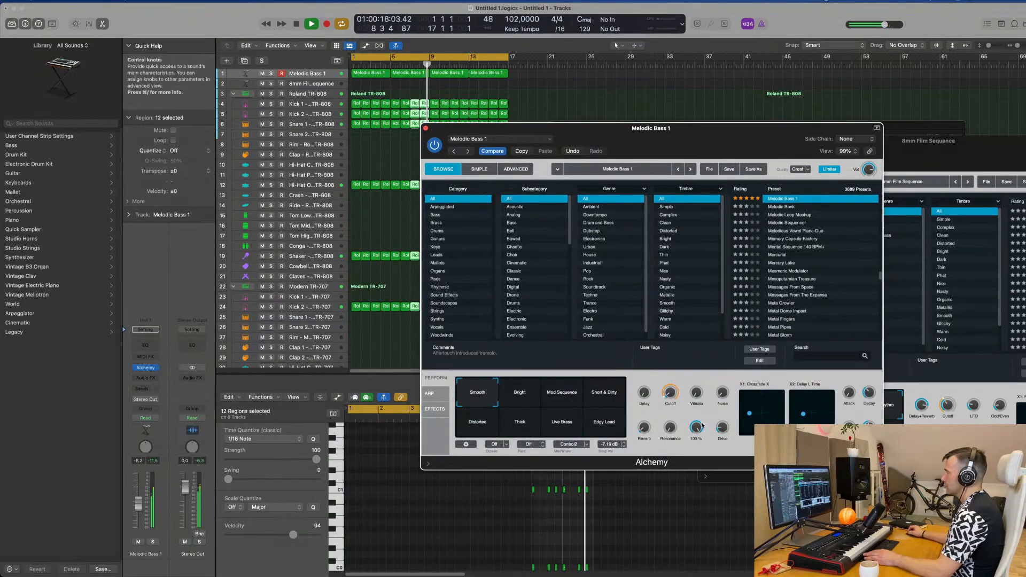
{"action": "left_click_drag", "start_coordinate": [699, 450], "coordinate": [699, 477]}
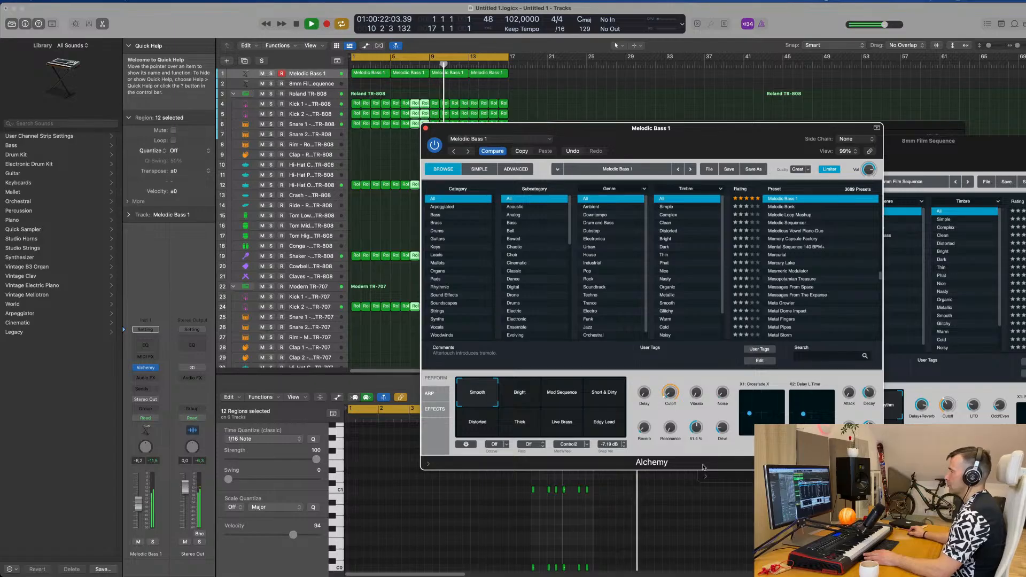
{"action": "left_click_drag", "start_coordinate": [721, 437], "coordinate": [725, 418]}
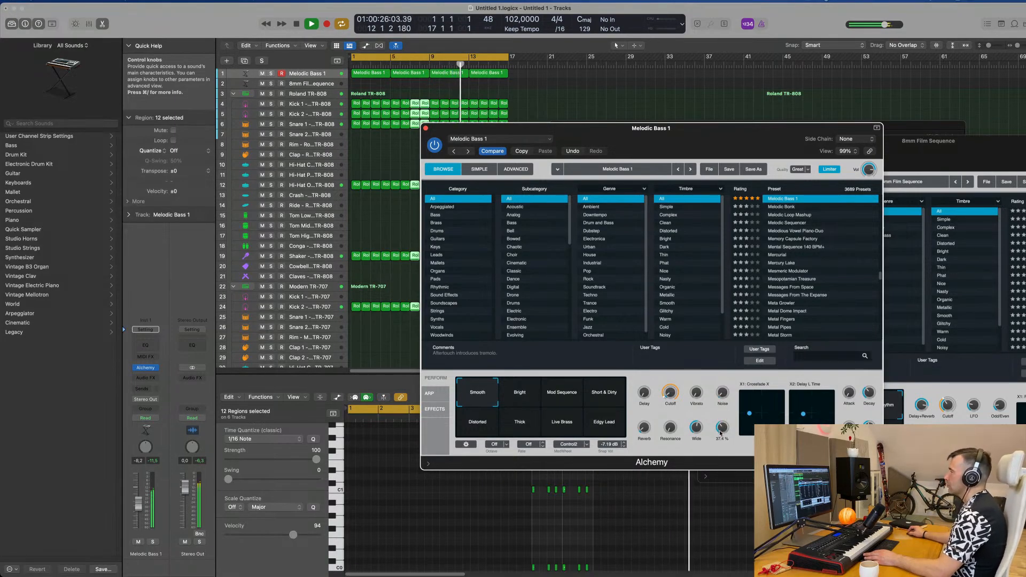
Step: Lower the Melodic Bass 1 track volume to -13.0 dB and close its Alchemy window
{"action": "left_click_drag", "start_coordinate": [138, 502], "coordinate": [139, 510]}
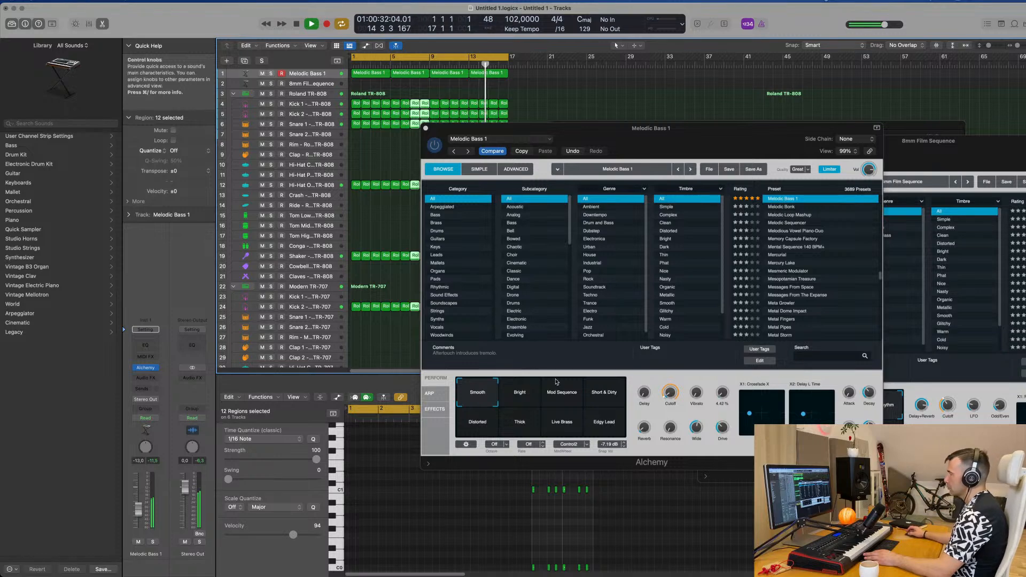
{"action": "left_click_drag", "start_coordinate": [702, 142], "coordinate": [686, 180]}
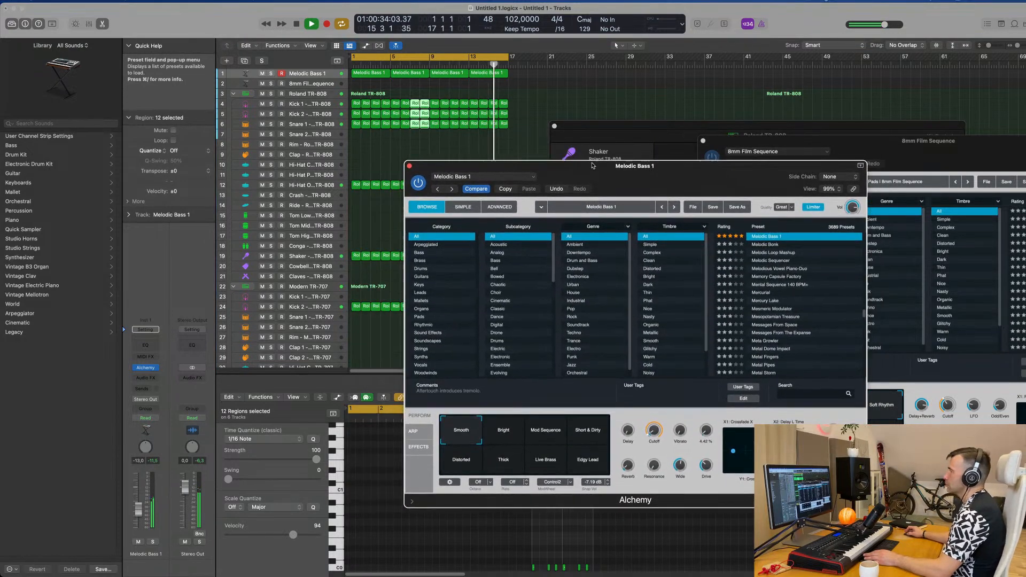
{"action": "left_click", "coordinate": [409, 167]}
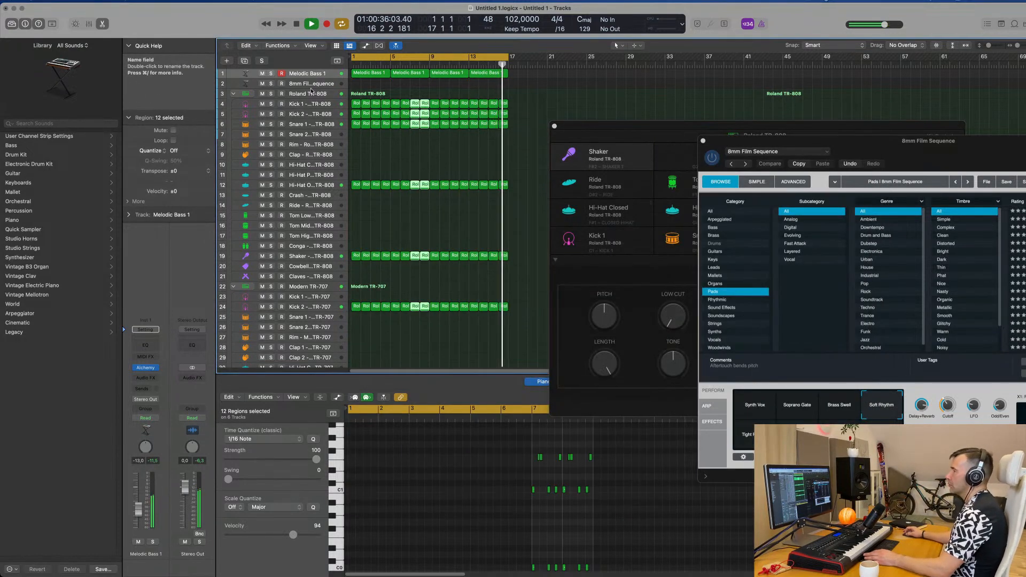
Step: Enlarge the 8mm Film Sequence track's height and lower its volume to -17.2 dB
{"action": "left_click", "coordinate": [313, 86]}
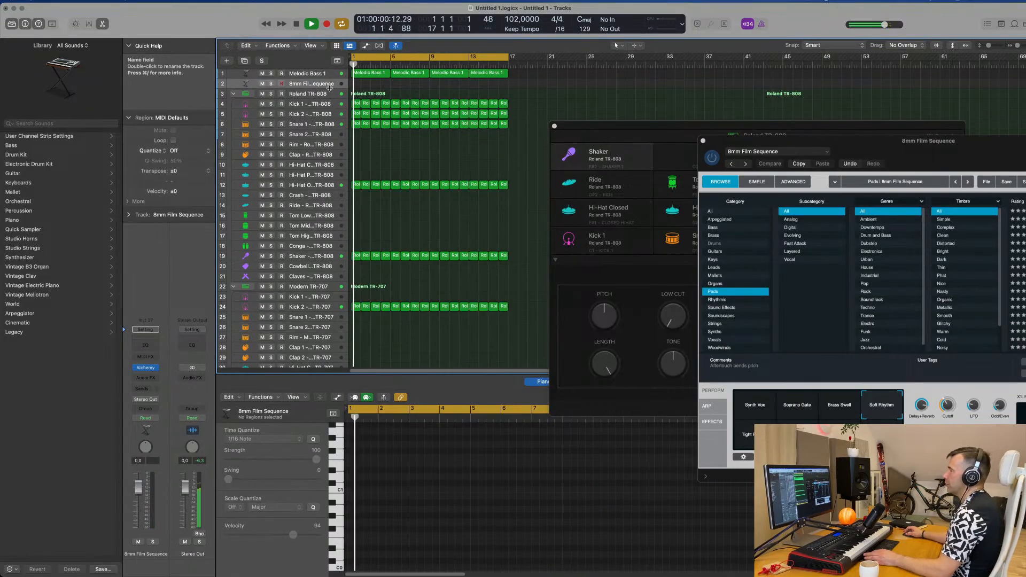
{"action": "left_click_drag", "start_coordinate": [329, 88], "coordinate": [329, 206]}
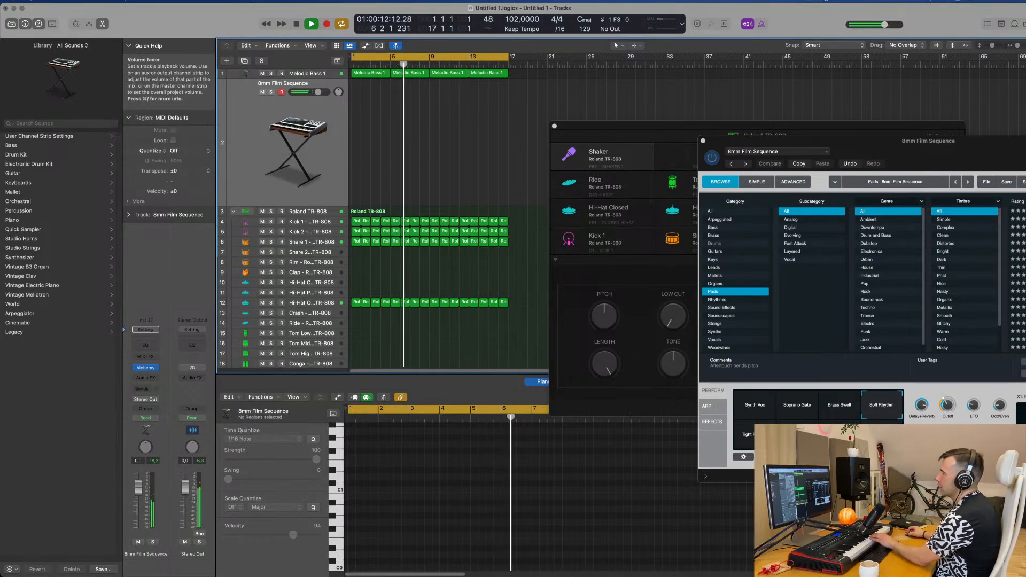
{"action": "left_click_drag", "start_coordinate": [139, 487], "coordinate": [137, 516]}
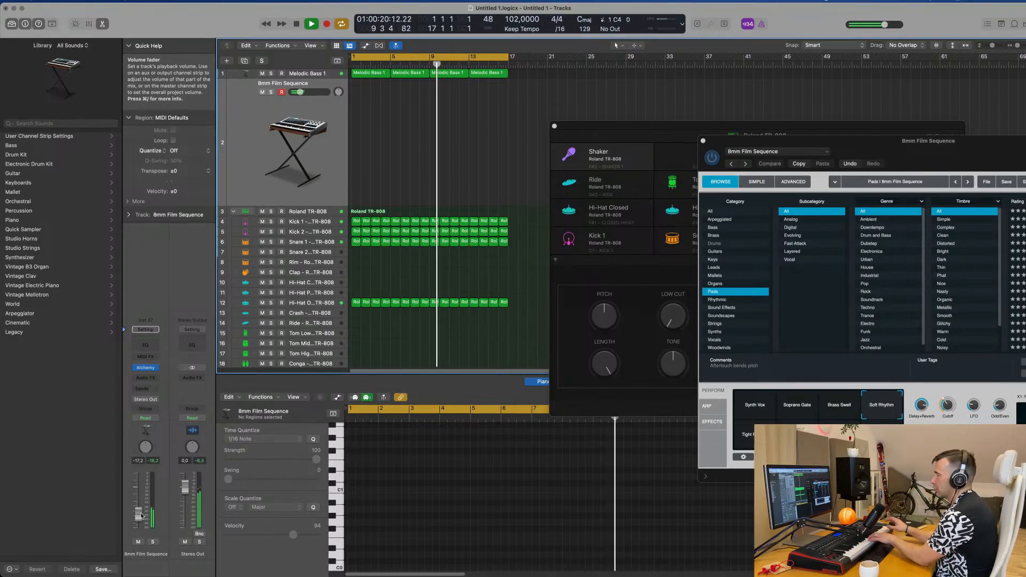
Step: Reopen the Alchemy window of the 8mm Film Sequence track and raise the sound's LFO control
{"action": "left_click", "coordinate": [144, 368]}
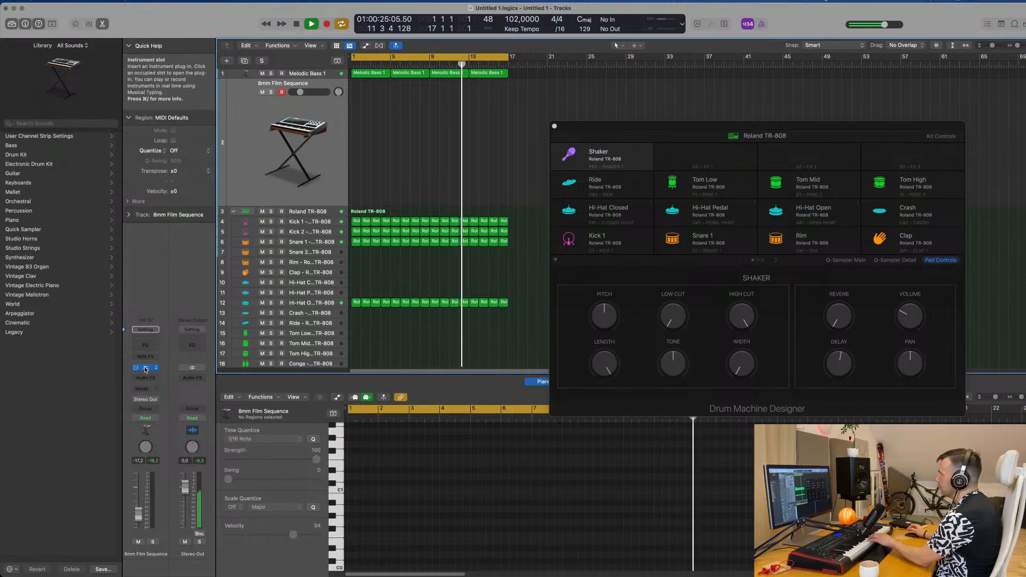
{"action": "left_click", "coordinate": [145, 368]}
{"action": "left_click_drag", "start_coordinate": [901, 148], "coordinate": [687, 159]}
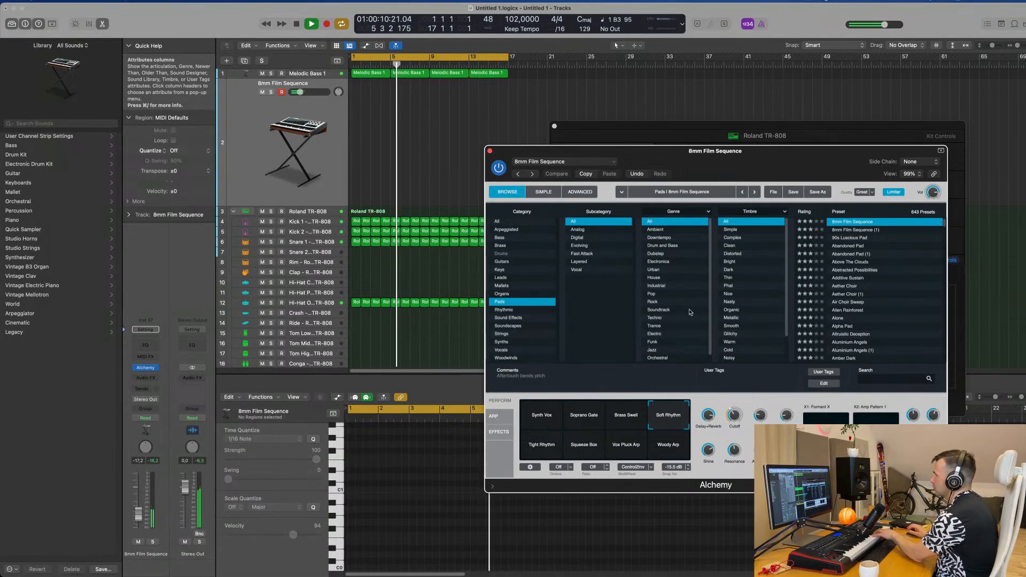
{"action": "left_click_drag", "start_coordinate": [762, 420], "coordinate": [764, 396]}
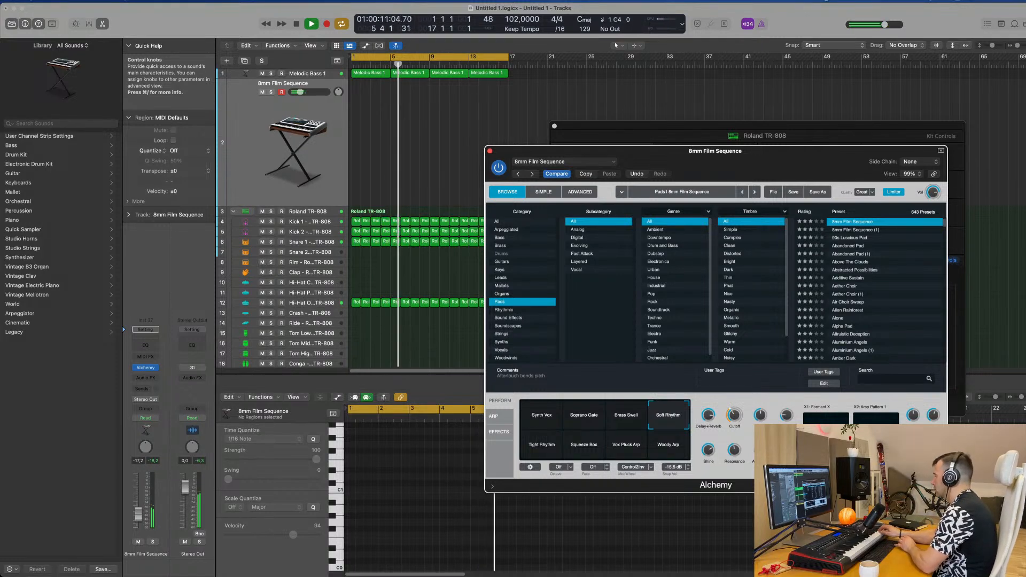
Step: Record a pad part on the 8mm Film Sequence track and move the recorded region to bar 1
{"action": "key", "text": "r"}
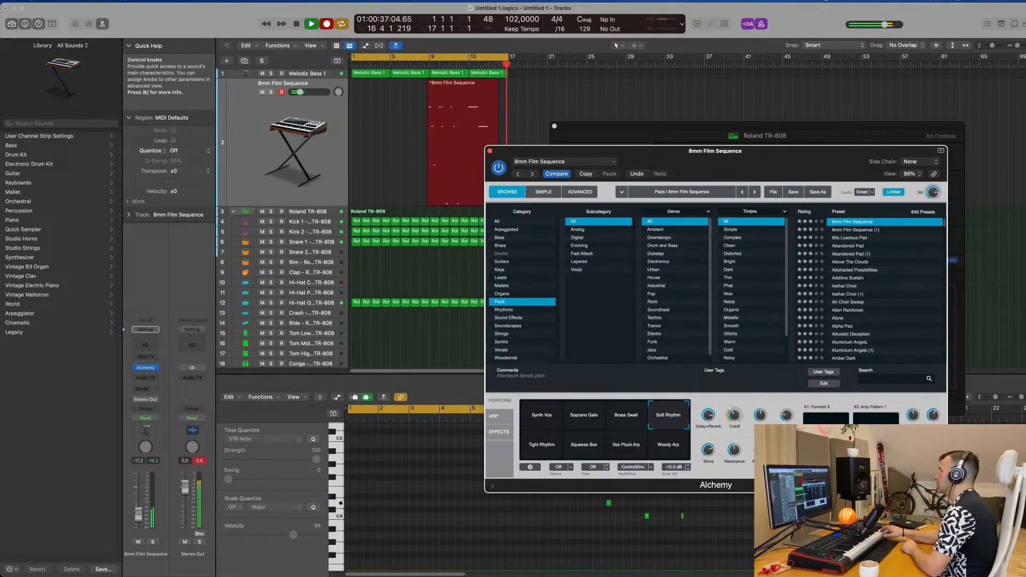
{"action": "key", "text": "space"}
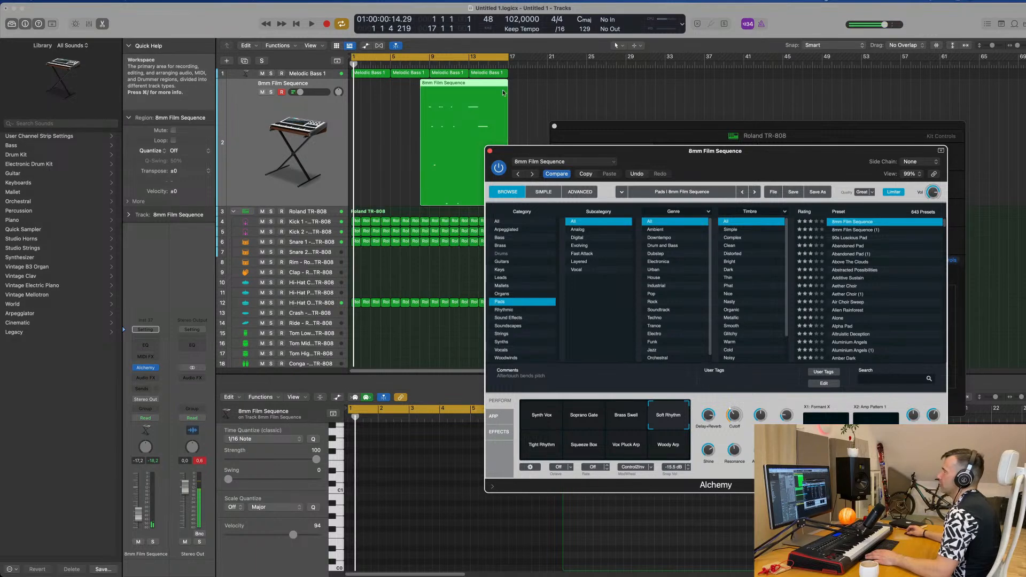
{"action": "left_click_drag", "start_coordinate": [491, 87], "coordinate": [398, 93]}
{"action": "key", "text": "space"}
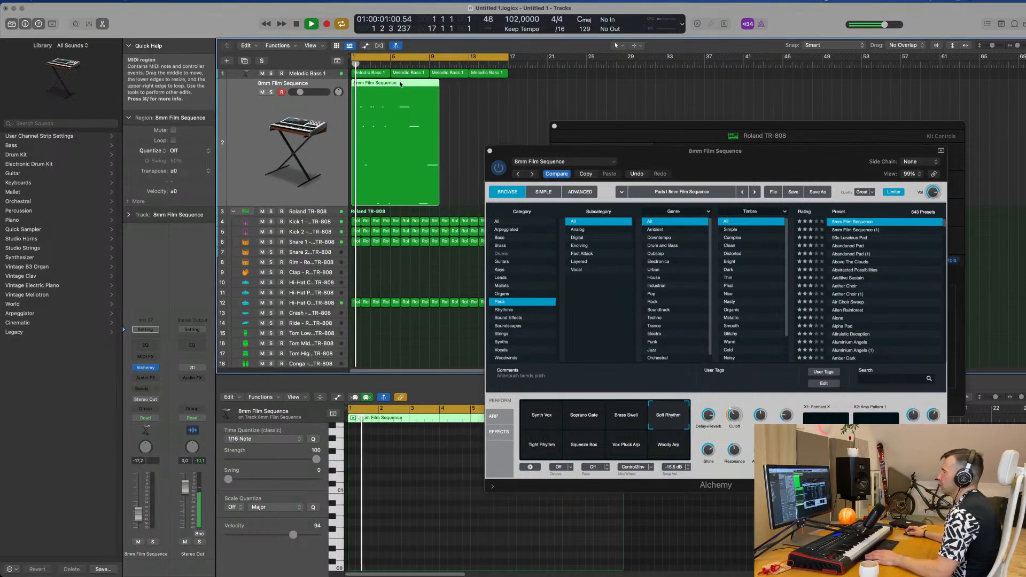
Step: Open the pad region's notes in the Piano Roll and align the long E4 note to the start of bar 7
{"action": "key", "text": "e"}
{"action": "key", "text": "e"}
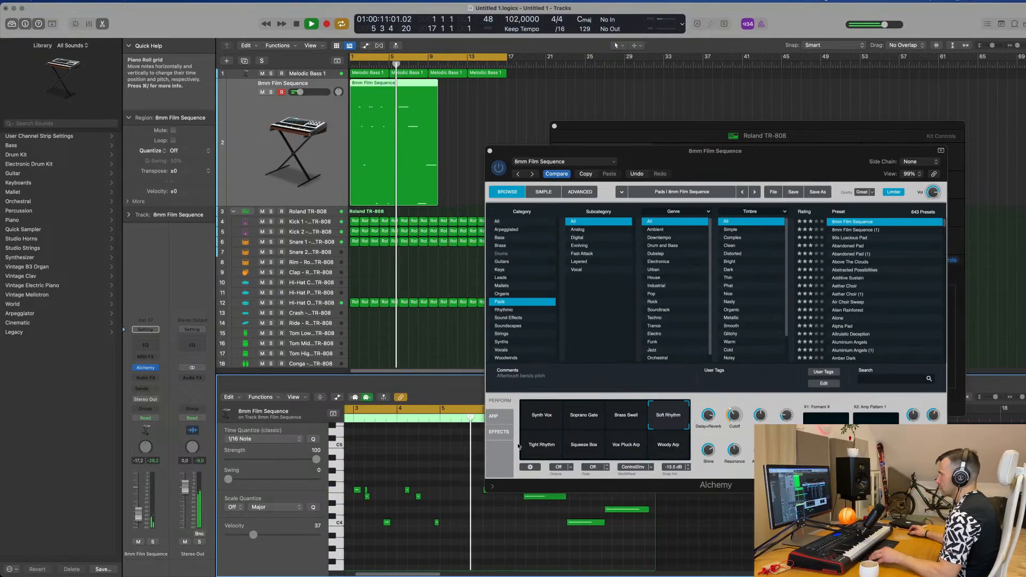
{"action": "left_click_drag", "start_coordinate": [688, 165], "coordinate": [763, 86]}
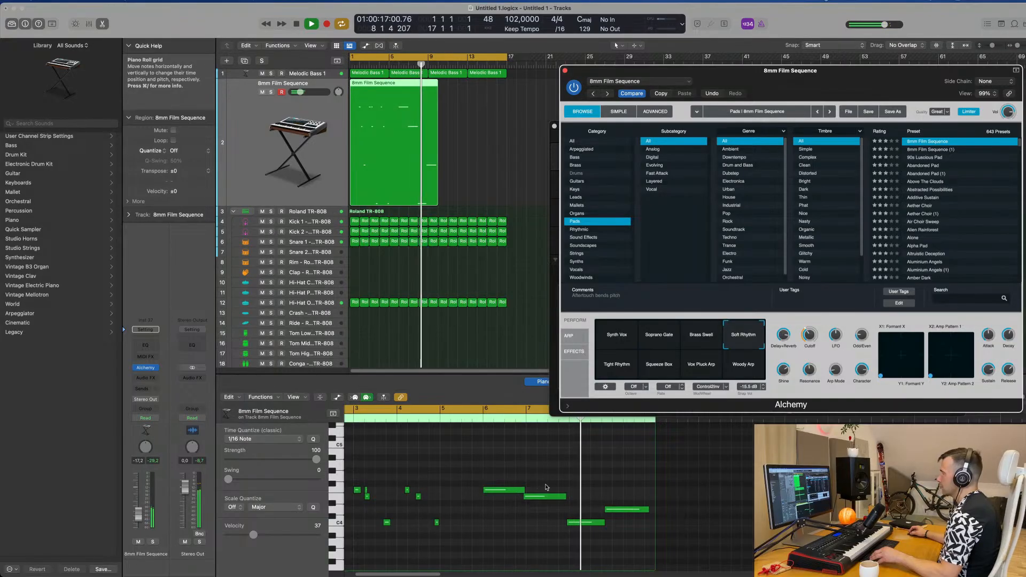
{"action": "left_click", "coordinate": [538, 499]}
{"action": "left_click_drag", "start_coordinate": [538, 498], "coordinate": [541, 499]}
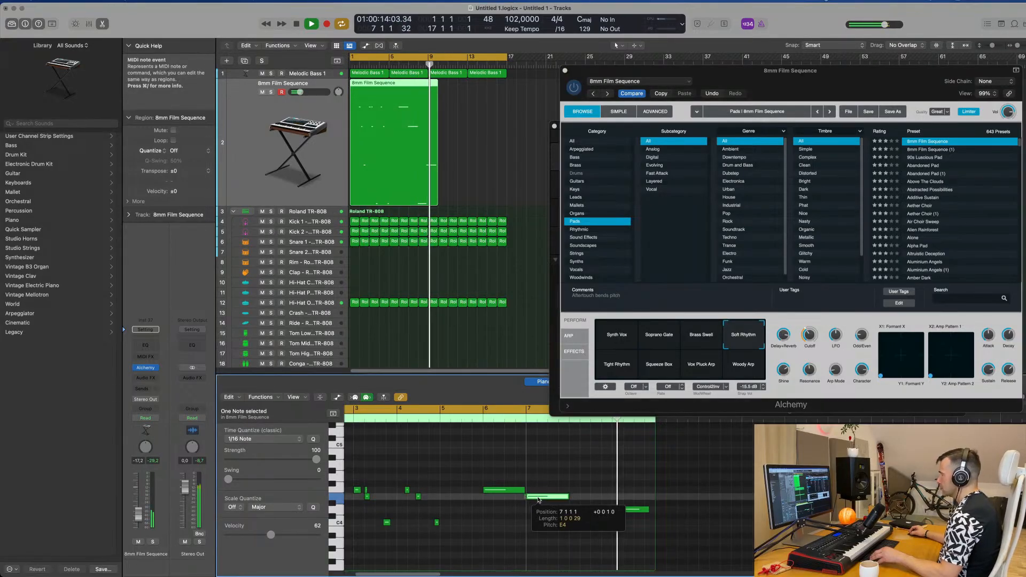
Step: Trim the 8mm Film Sequence region to its last four bars with the long notes and place it at bar 1
{"action": "key", "text": "Return"}
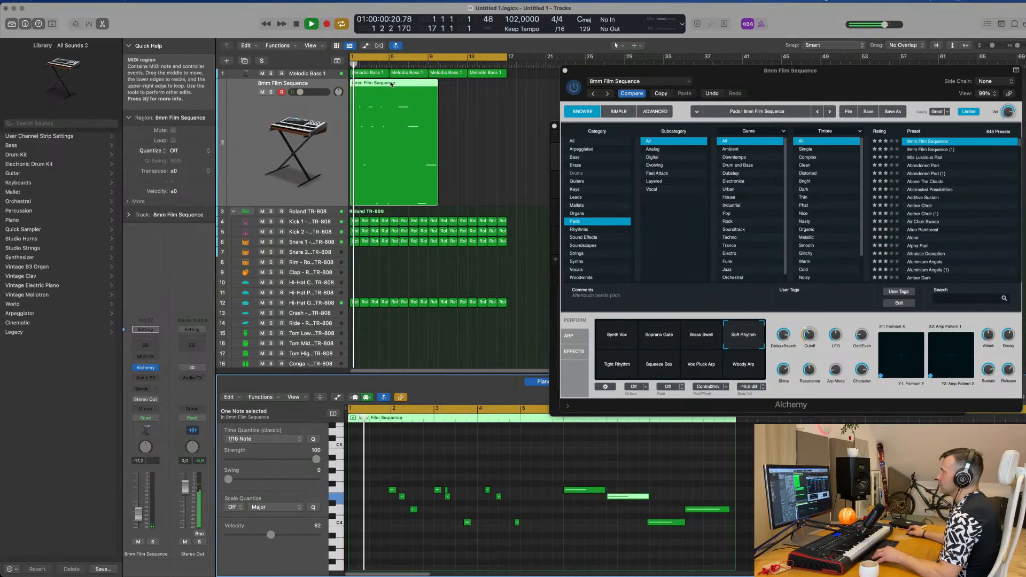
{"action": "key", "text": "space"}
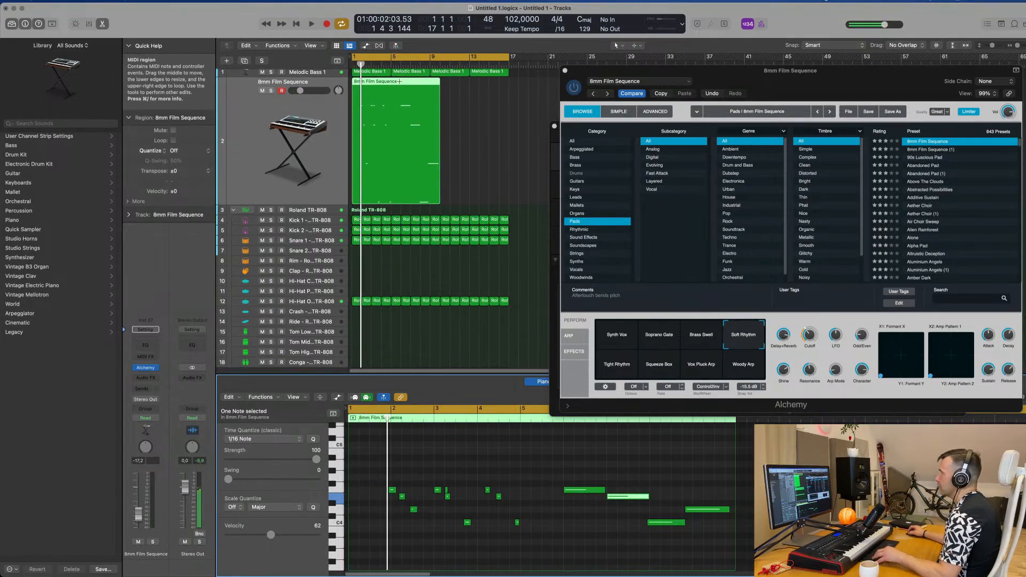
{"action": "left_click_drag", "start_coordinate": [353, 81], "coordinate": [375, 83]}
{"action": "key", "text": "space"}
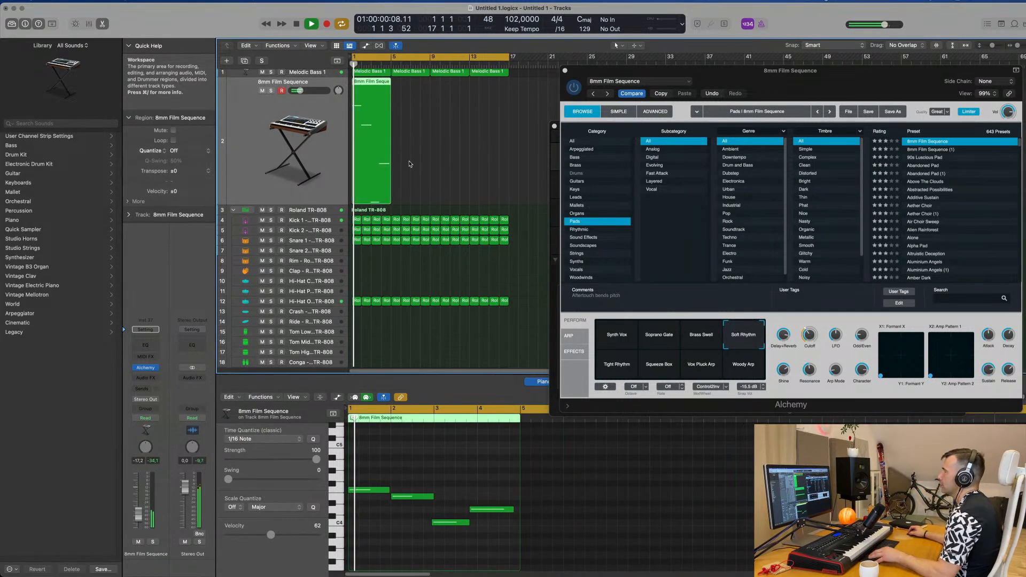
Step: Play back the four-bar pad region and check the timing of its four notes in the Piano Roll
{"action": "left_click", "coordinate": [457, 468]}
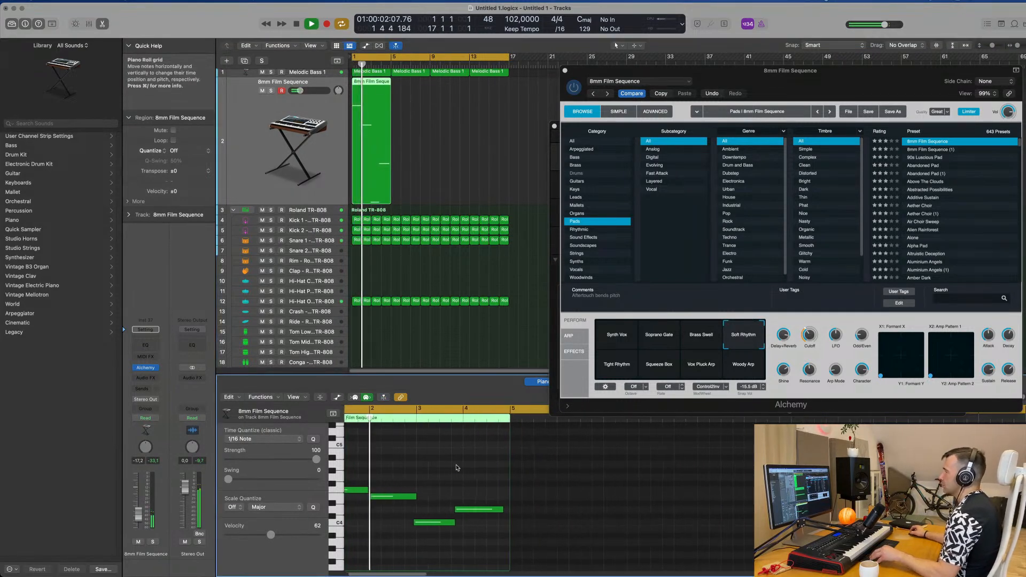
{"action": "scroll", "coordinate": [457, 468], "scroll_direction": "down", "scroll_amount": 4}
{"action": "scroll", "coordinate": [457, 467], "scroll_direction": "up", "scroll_amount": 6}
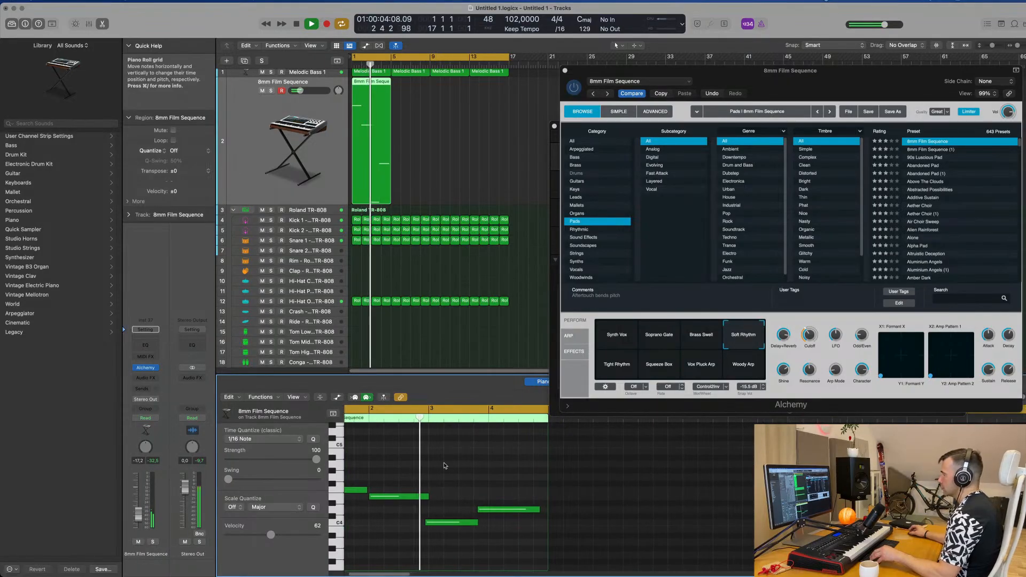
{"action": "scroll", "coordinate": [454, 484], "scroll_direction": "up", "scroll_amount": 2}
{"action": "scroll", "coordinate": [457, 482], "scroll_direction": "down", "scroll_amount": 2}
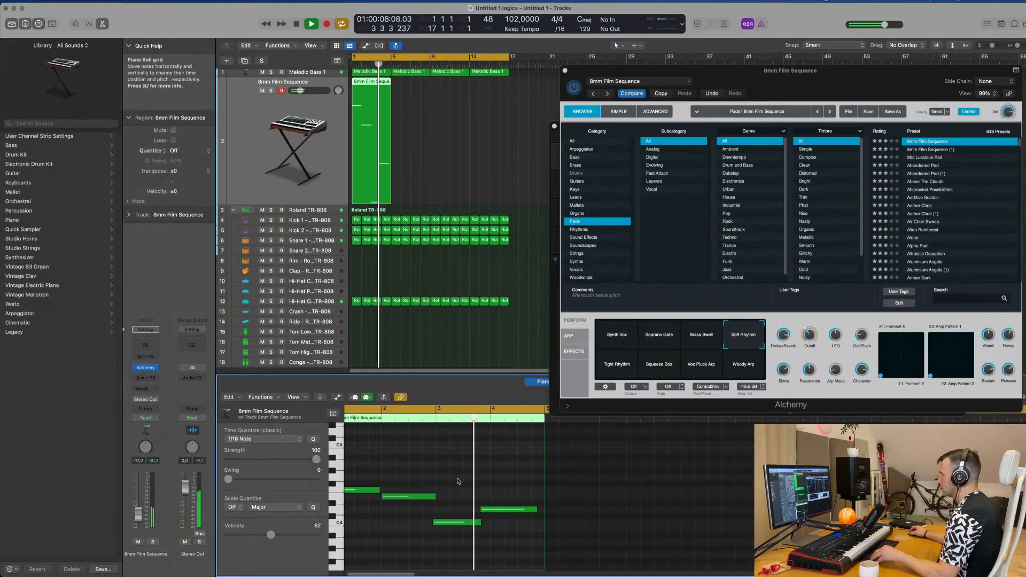
{"action": "scroll", "coordinate": [470, 480], "scroll_direction": "down", "scroll_amount": 1}
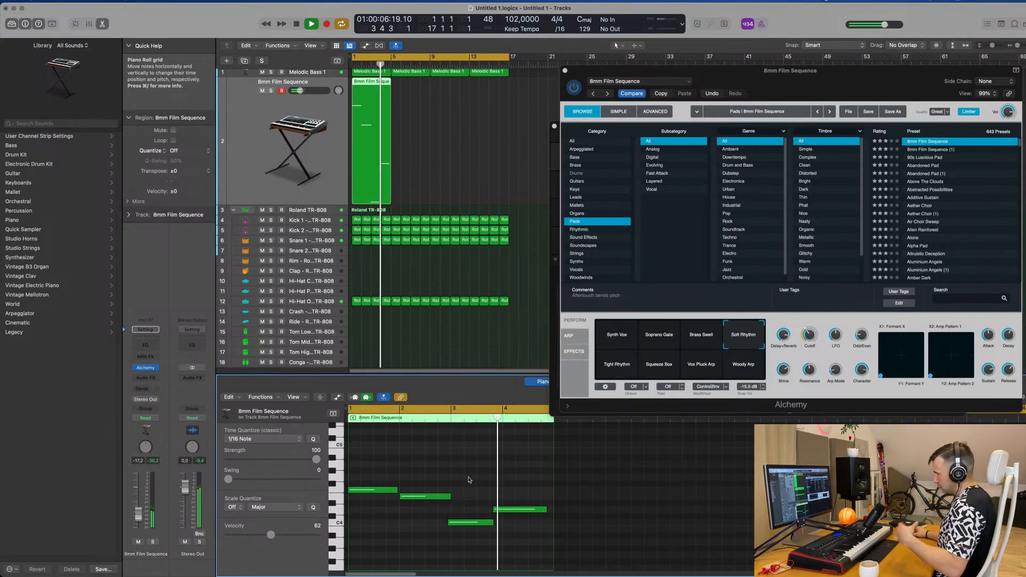
{"action": "key", "text": "space"}
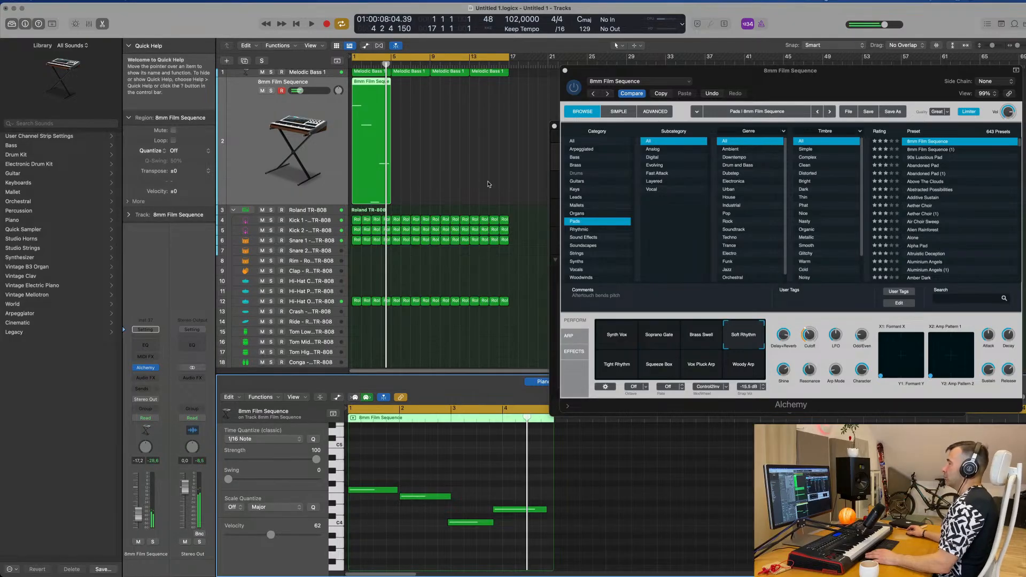
Step: Repeat the four-bar 8mm Film Sequence region three times to fill all 16 bars
{"action": "left_click_drag", "start_coordinate": [421, 141], "coordinate": [382, 153]}
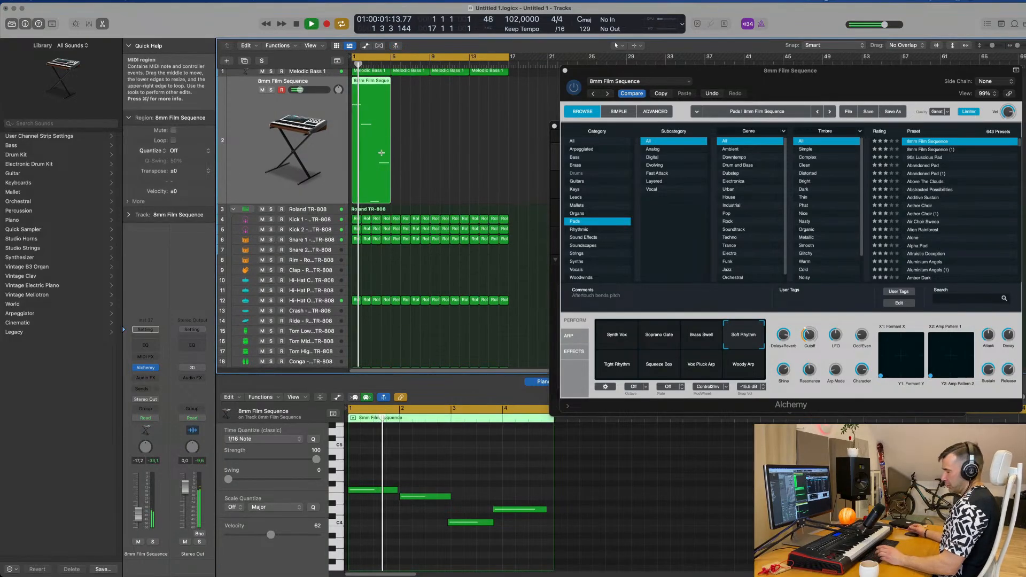
{"action": "key", "text": "super+r"}
{"action": "key", "text": "super+r"}
{"action": "key", "text": "super+r"}
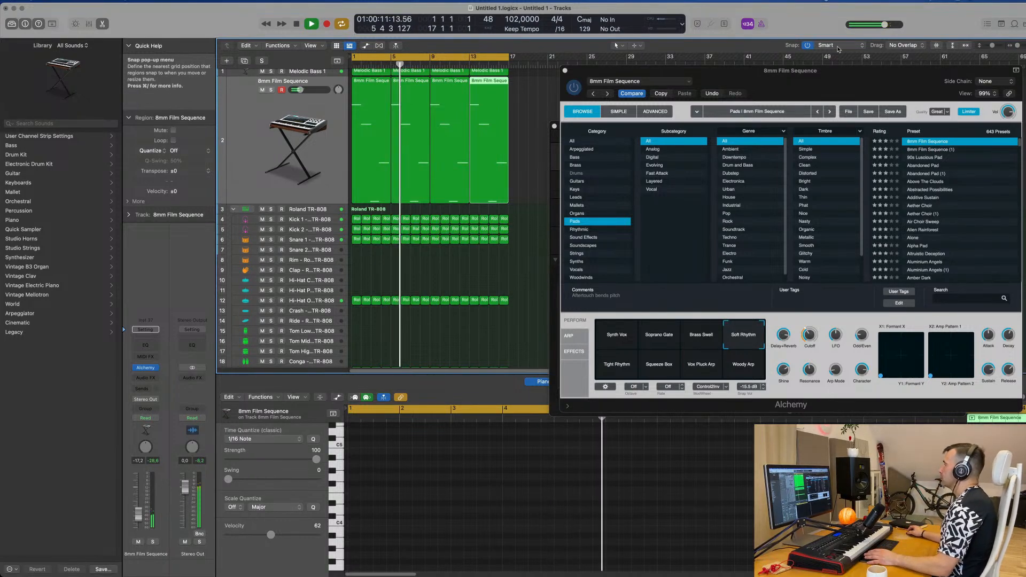
Step: Duplicate the 8mm Film Sequence track with its settings and lower the original track's volume to -18.0 dB
{"action": "left_click_drag", "start_coordinate": [867, 89], "coordinate": [826, 77]}
{"action": "left_click", "coordinate": [257, 168]}
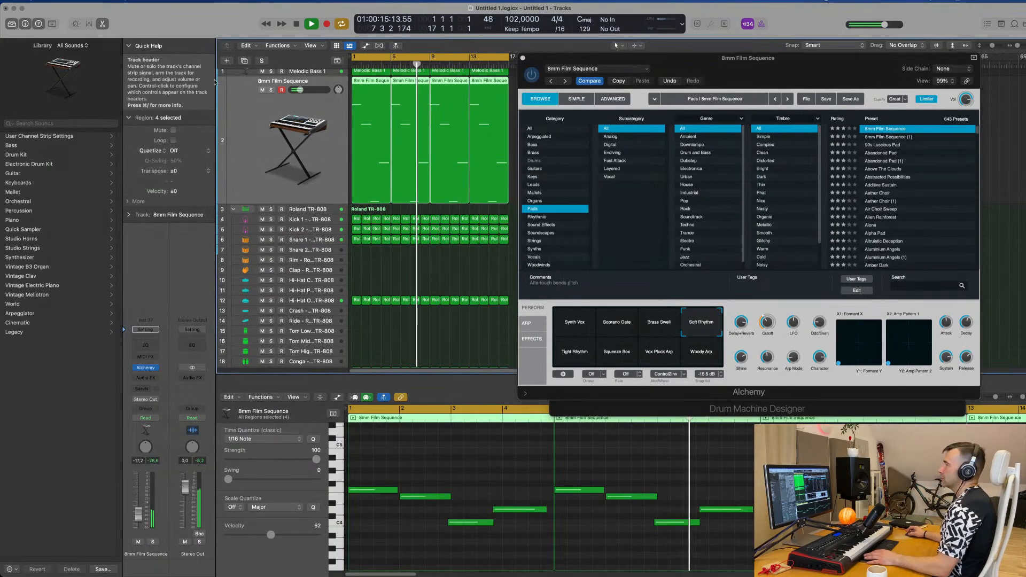
{"action": "key", "text": "super+d"}
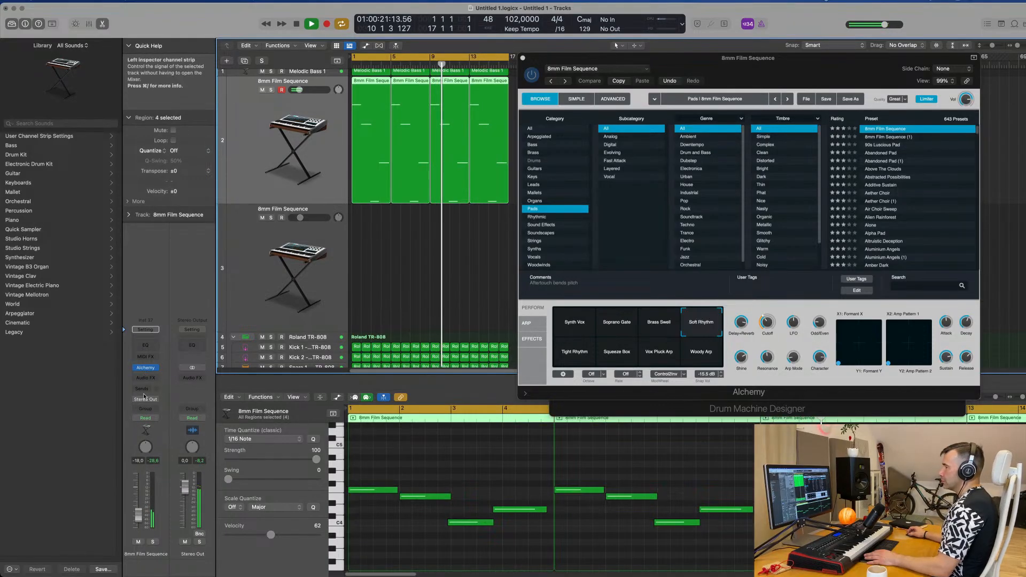
Step: In the original 8mm Film Sequence sound, raise Character and set Cutoff to 30.8%, and close its Alchemy window
{"action": "left_click", "coordinate": [146, 368]}
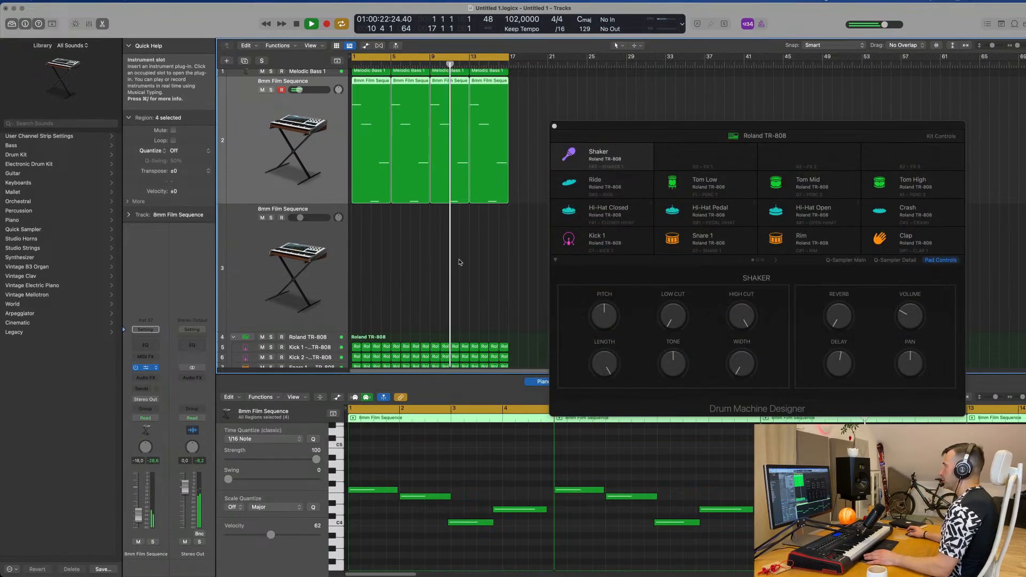
{"action": "left_click", "coordinate": [297, 149]}
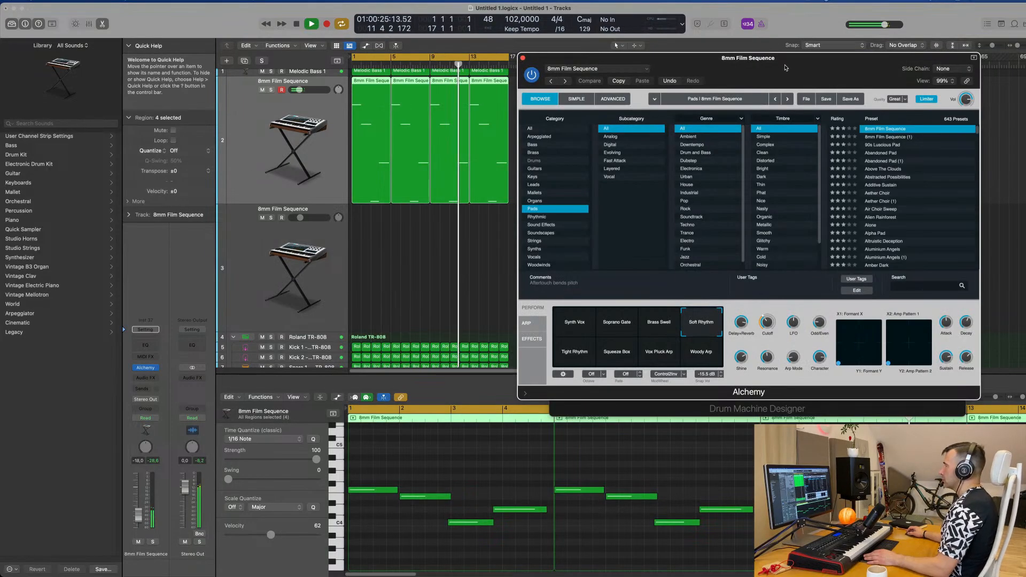
{"action": "left_click_drag", "start_coordinate": [785, 63], "coordinate": [653, 80]}
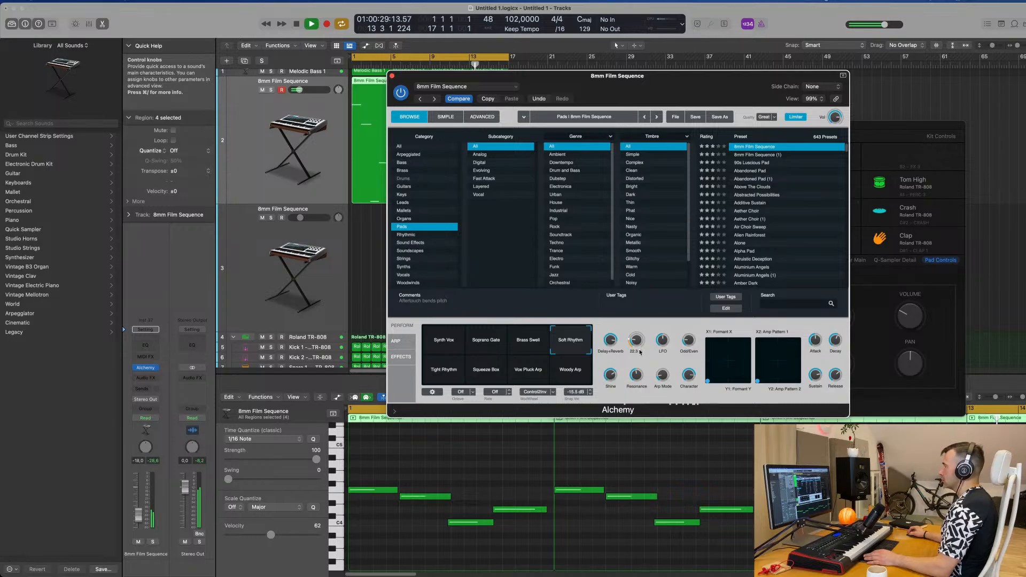
{"action": "mouse_move", "coordinate": [641, 349]}
{"action": "left_mouse_down"}
{"action": "mouse_move", "coordinate": [638, 317]}
{"action": "mouse_move", "coordinate": [639, 344]}
{"action": "left_mouse_up"}
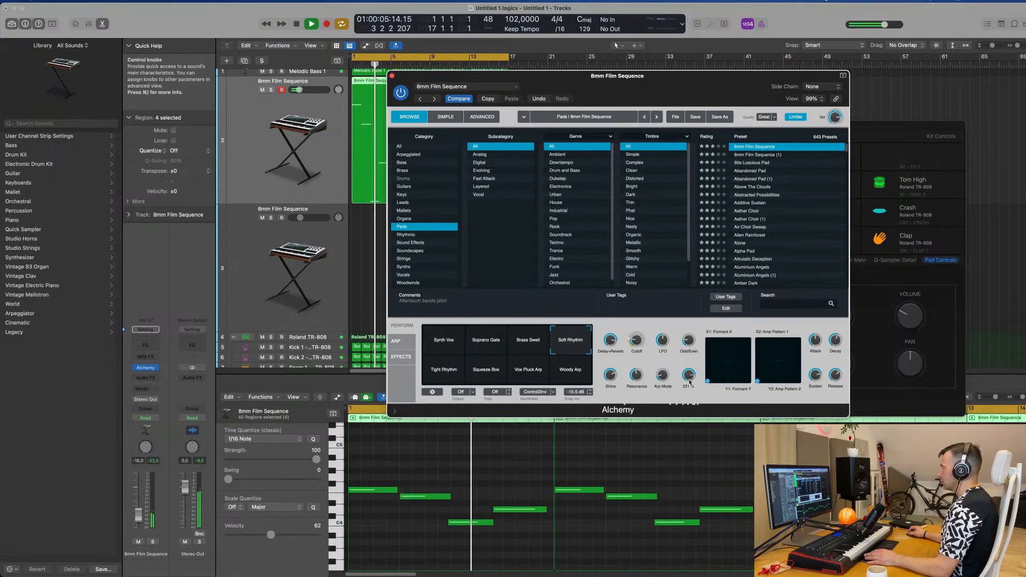
{"action": "mouse_move", "coordinate": [694, 361]}
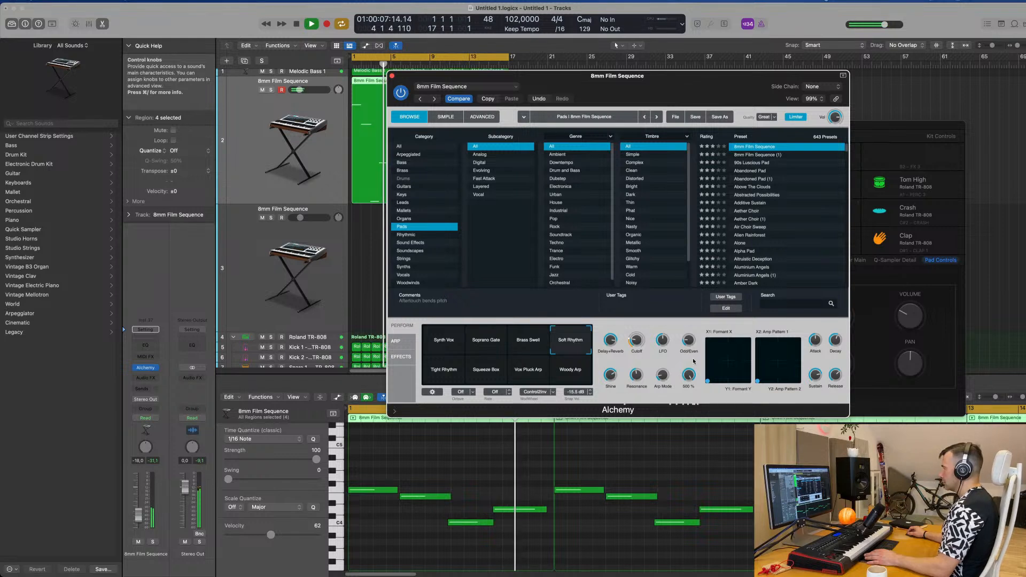
{"action": "mouse_move", "coordinate": [668, 374]}
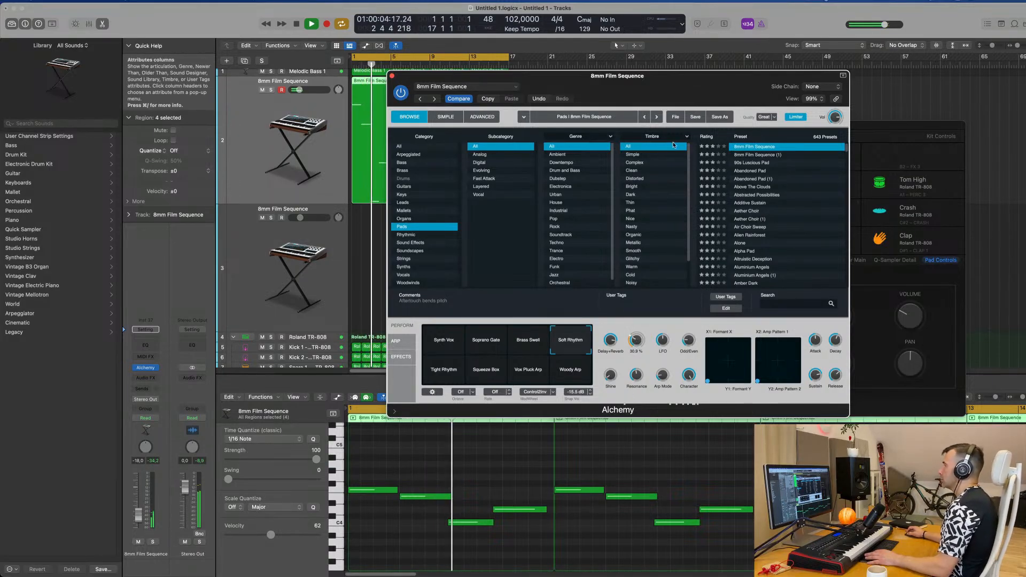
{"action": "left_click_drag", "start_coordinate": [395, 75], "coordinate": [532, 74]}
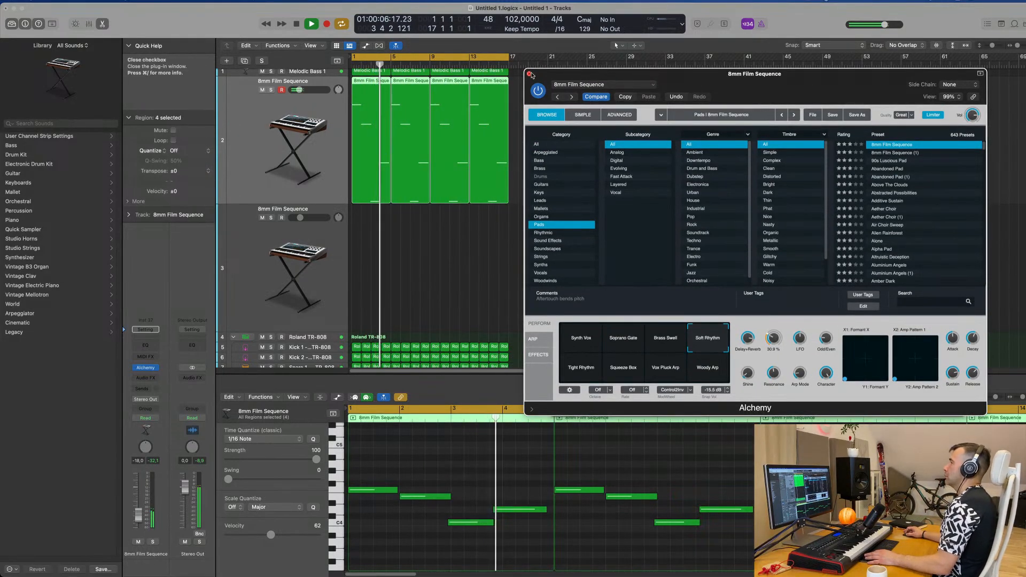
{"action": "left_click", "coordinate": [532, 75]}
Step: Open the Alchemy window of the duplicated track and list its Soundscapes presets
{"action": "left_click", "coordinate": [245, 292]}
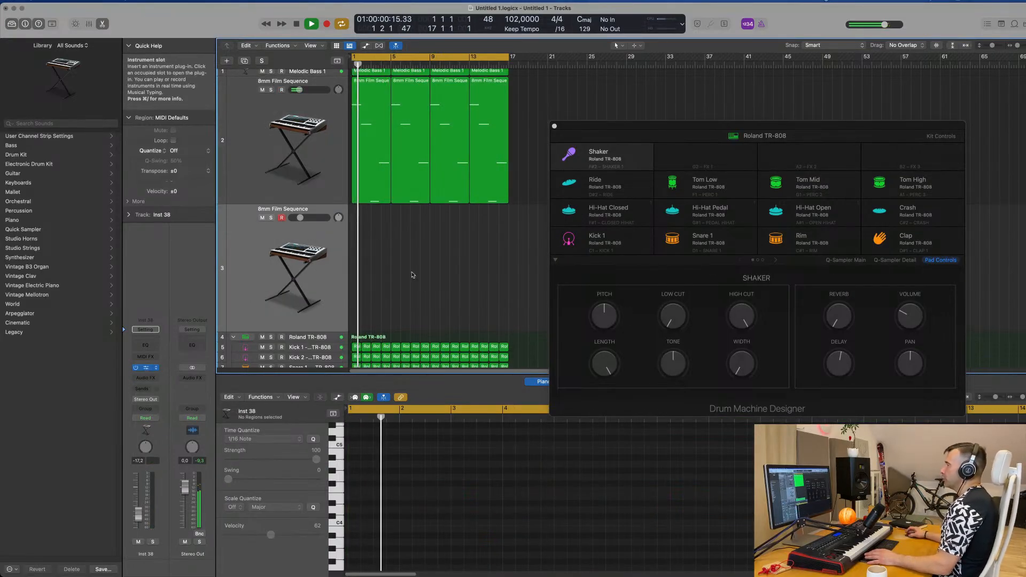
{"action": "left_click", "coordinate": [146, 368]}
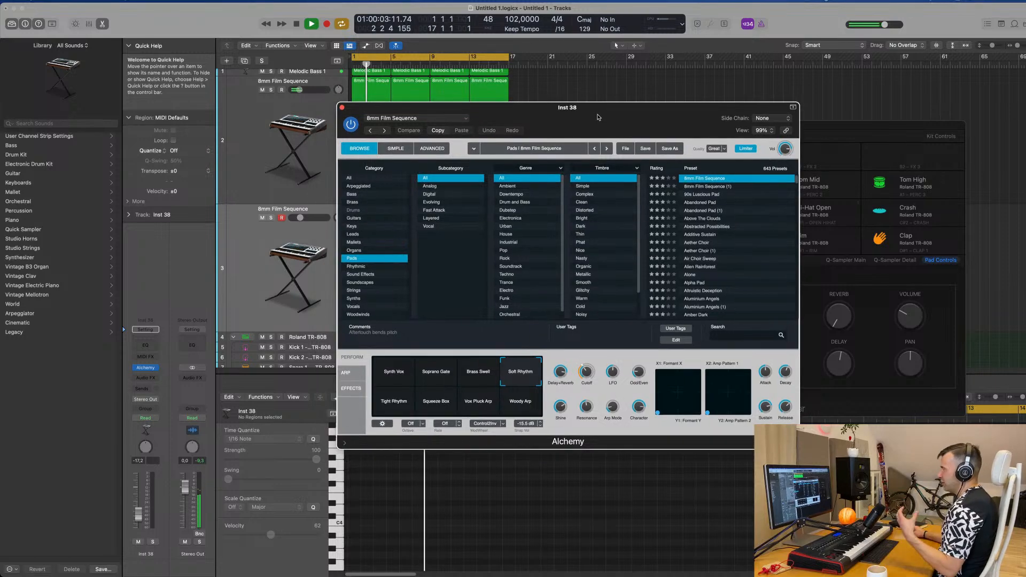
{"action": "left_click", "coordinate": [373, 283]}
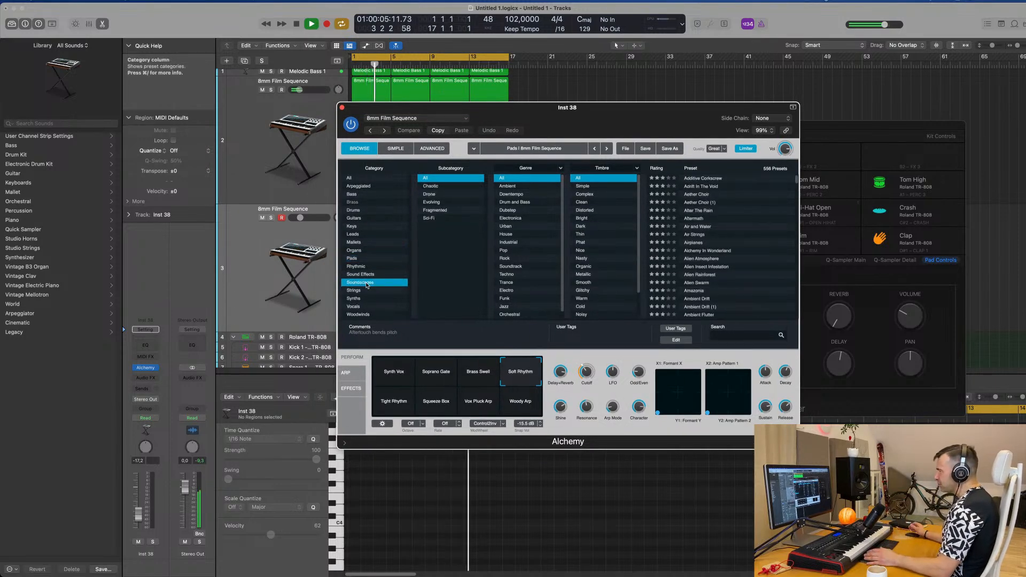
{"action": "scroll", "coordinate": [709, 264], "scroll_direction": "down", "scroll_amount": 3}
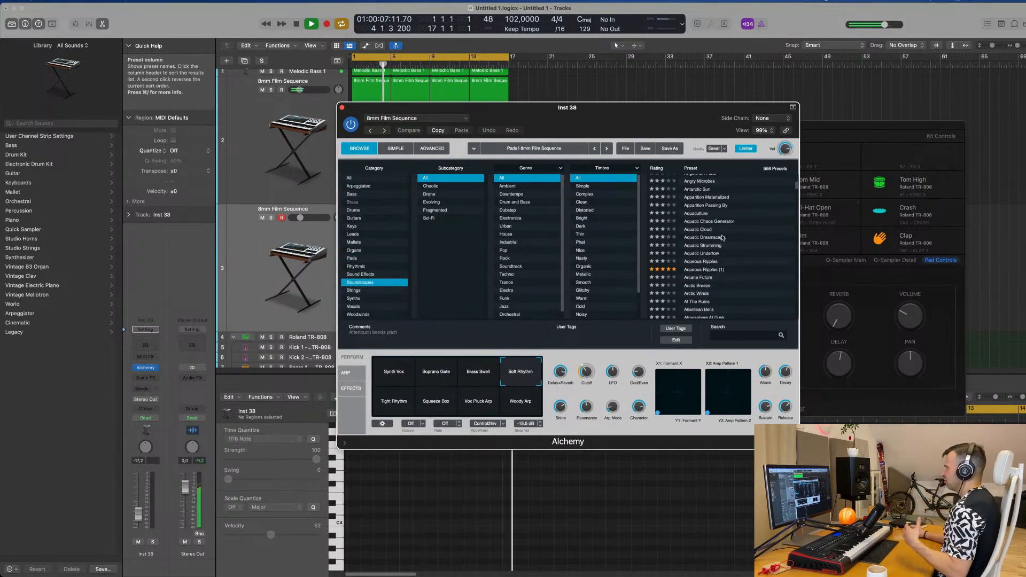
{"action": "left_click_drag", "start_coordinate": [653, 114], "coordinate": [832, 125]}
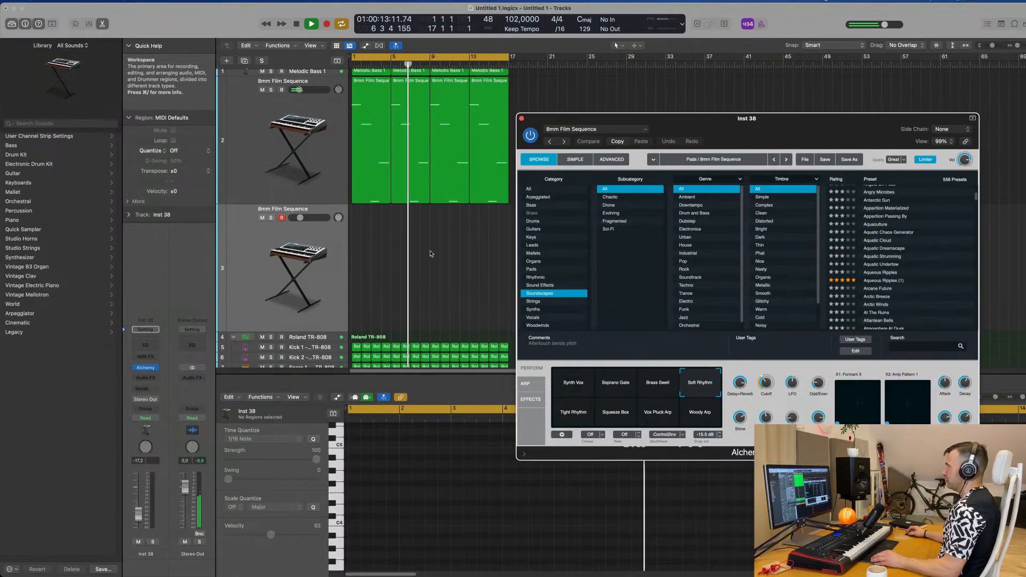
Step: Copy the first 8mm Film Sequence region onto the duplicated track at bar 1
{"action": "left_click", "coordinate": [376, 165]}
{"action": "left_click_drag", "start_coordinate": [376, 165], "coordinate": [376, 294]}
{"action": "key", "text": "space"}
Step: Delete the last three notes of the copied region and lengthen its first note to fill all four bars
{"action": "left_click_drag", "start_coordinate": [422, 481], "coordinate": [560, 542]}
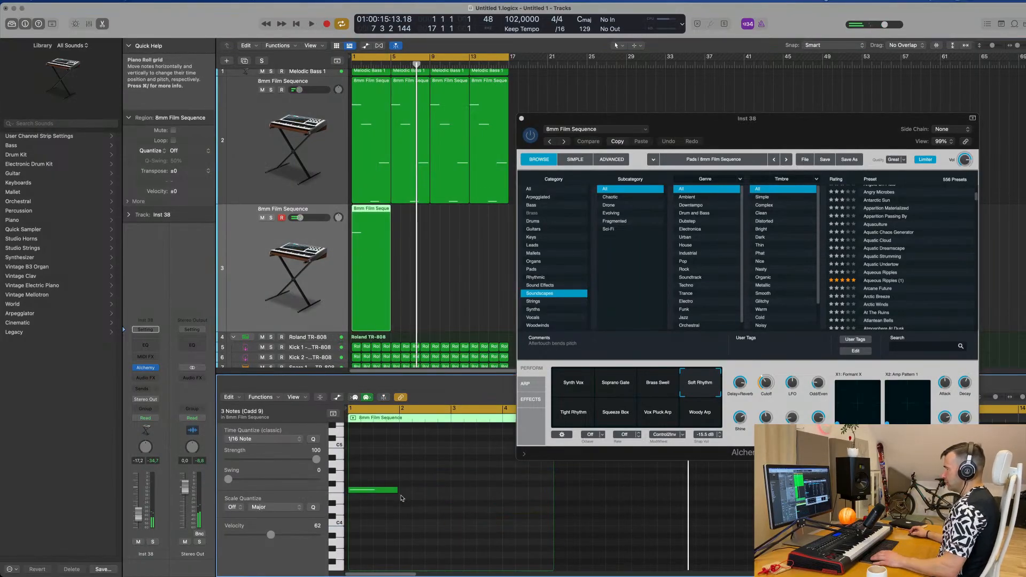
{"action": "left_click_drag", "start_coordinate": [396, 490], "coordinate": [552, 500]}
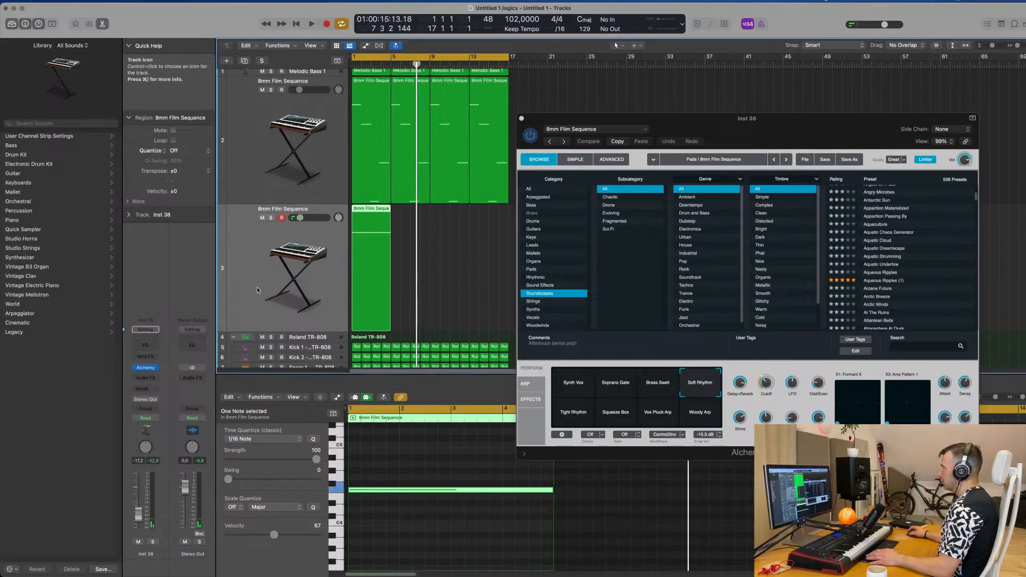
Step: Play the loop and load the At The Ruins soundscape preset in the duplicated track's Alchemy
{"action": "key", "text": "space"}
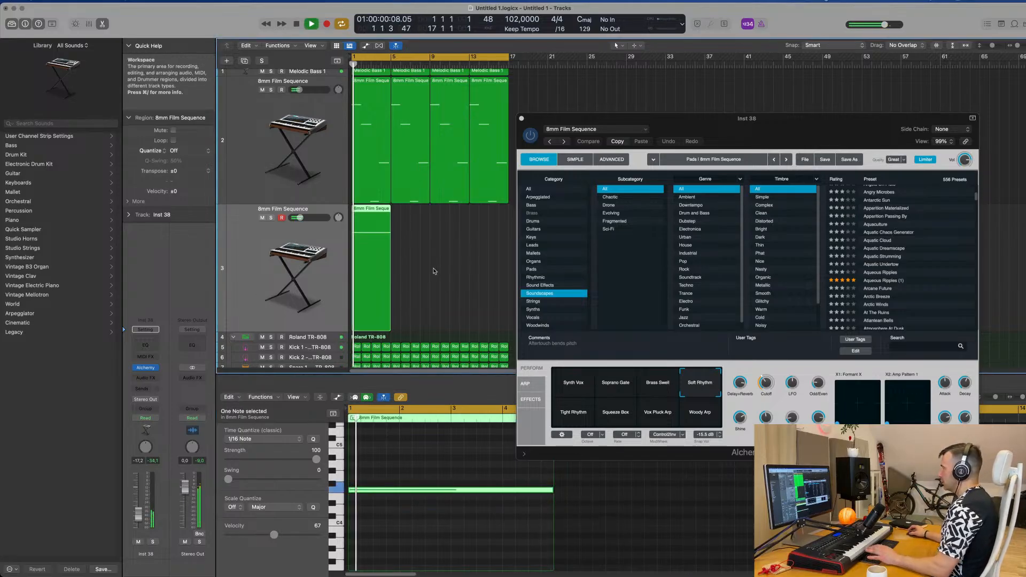
{"action": "left_click", "coordinate": [146, 368]}
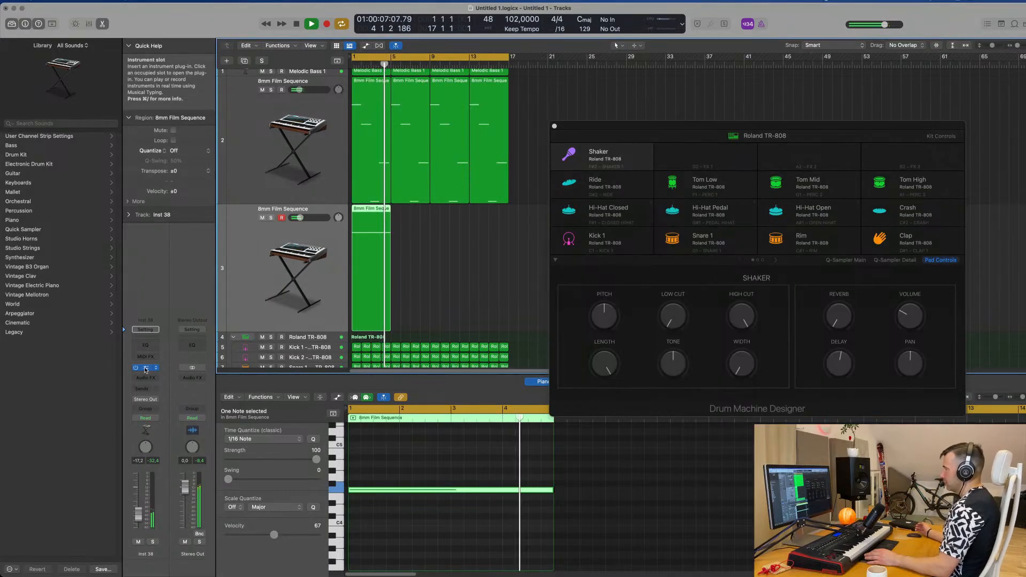
{"action": "left_click", "coordinate": [145, 367]}
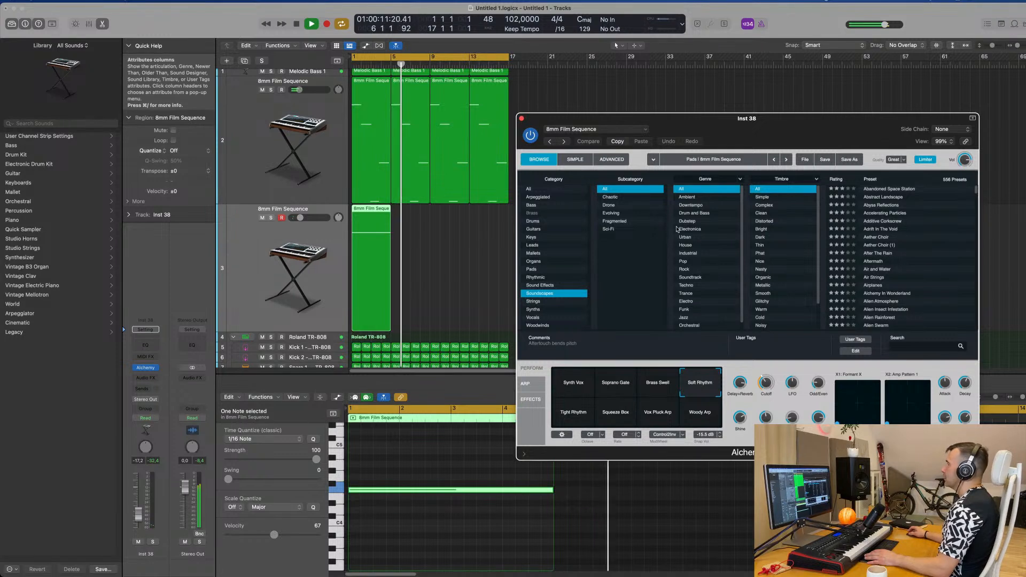
{"action": "scroll", "coordinate": [921, 253], "scroll_direction": "down", "scroll_amount": 5}
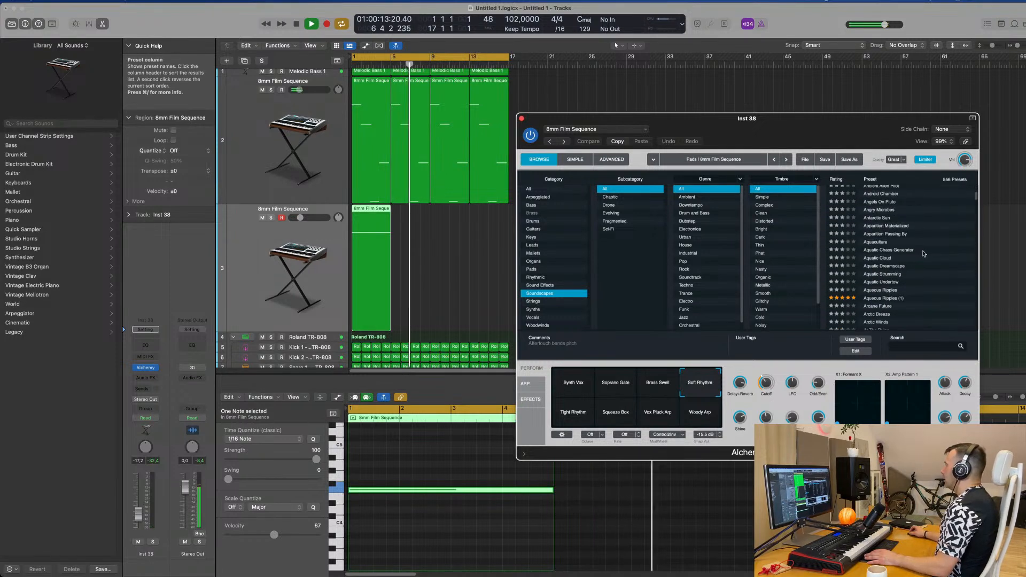
{"action": "scroll", "coordinate": [937, 254], "scroll_direction": "down", "scroll_amount": 5}
{"action": "scroll", "coordinate": [938, 255], "scroll_direction": "down", "scroll_amount": 3}
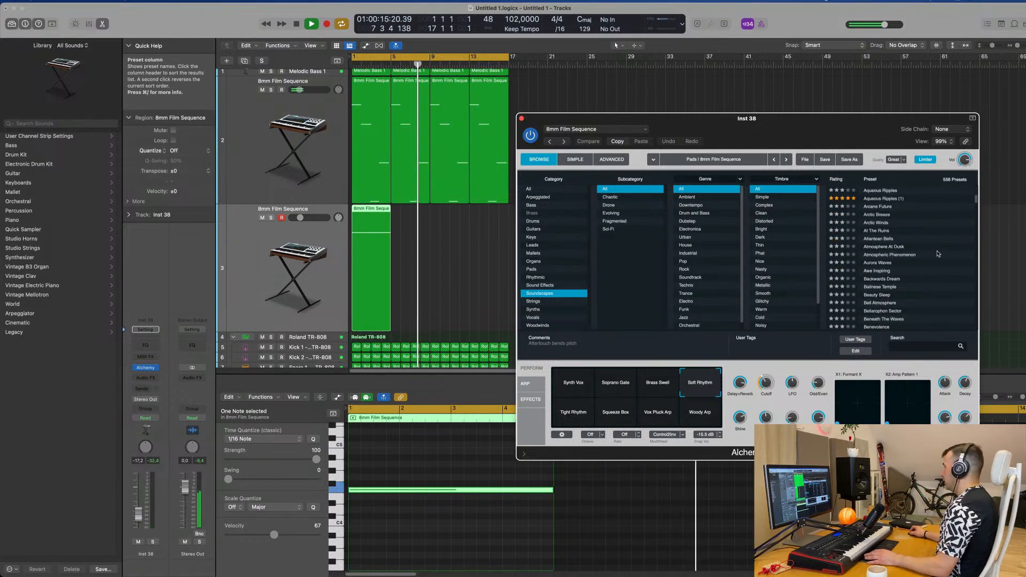
{"action": "left_click", "coordinate": [892, 230]}
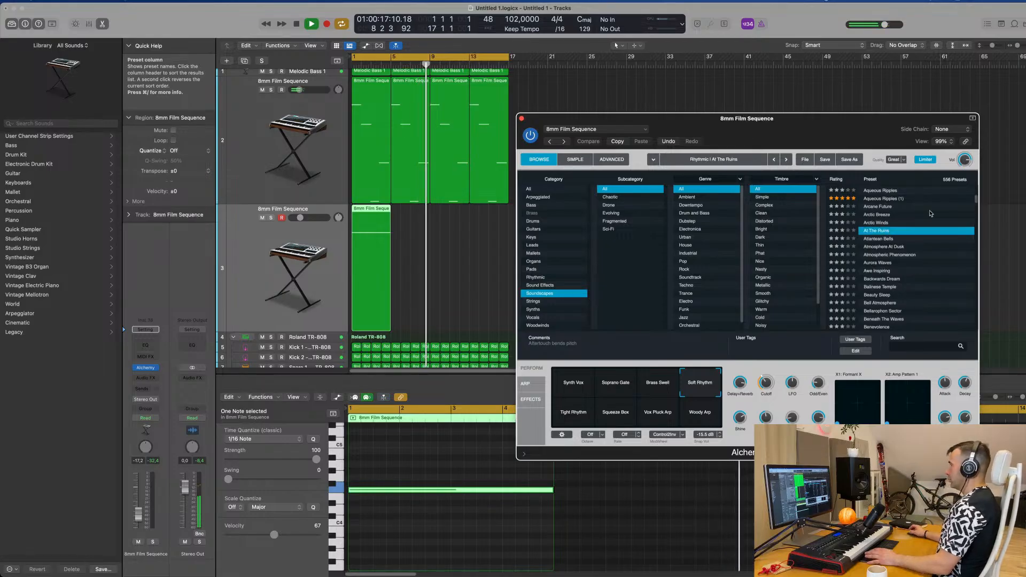
Step: Repeat the one-note region three times to fill bars 1 to 16, and raise the At The Ruins track volume to -2.1 dB
{"action": "key", "text": "Return"}
{"action": "key", "text": "space"}
{"action": "left_click", "coordinate": [358, 273]}
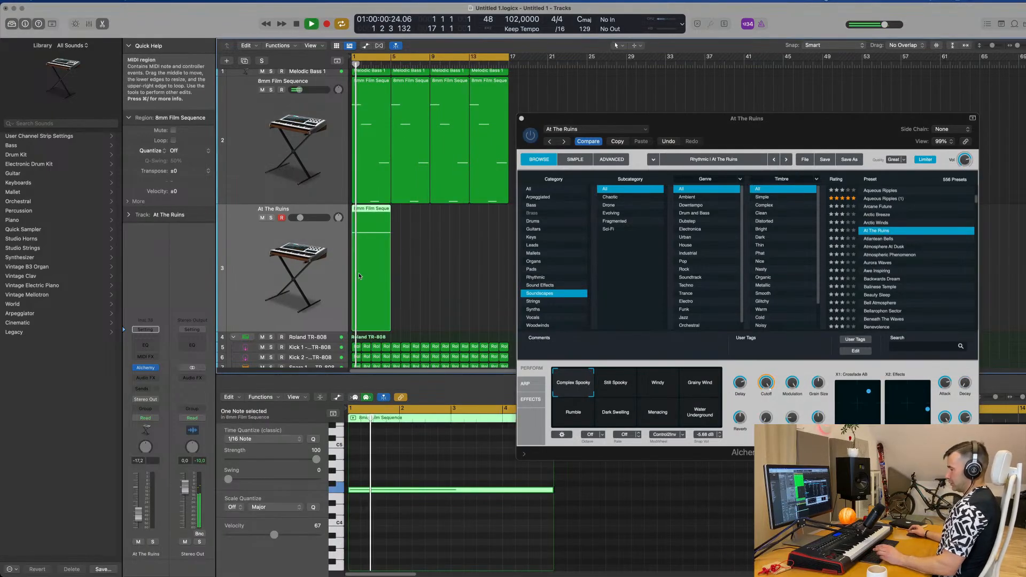
{"action": "key", "text": "super+r"}
{"action": "key", "text": "super+r"}
{"action": "key", "text": "super+r"}
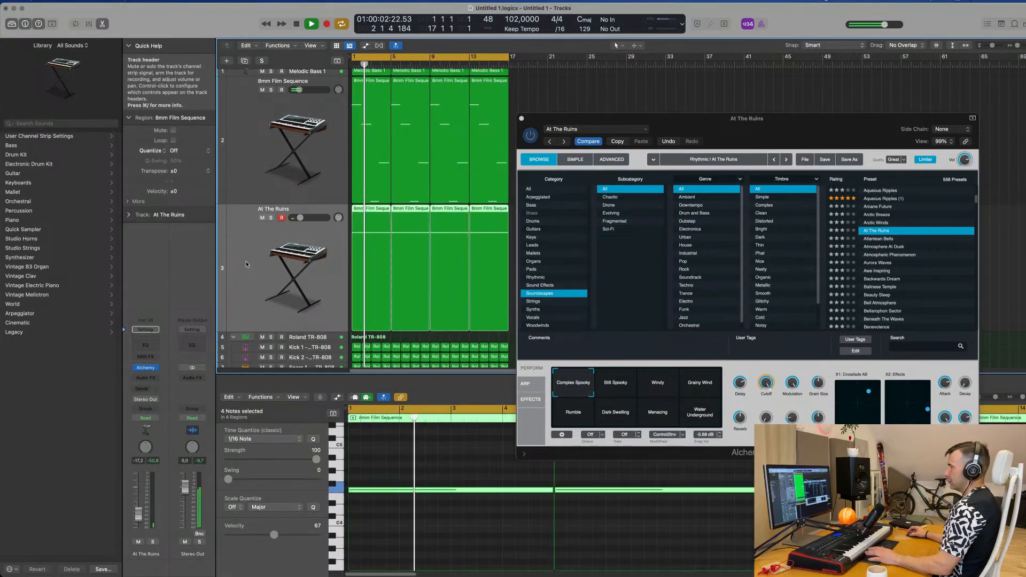
{"action": "left_click_drag", "start_coordinate": [138, 514], "coordinate": [138, 491]}
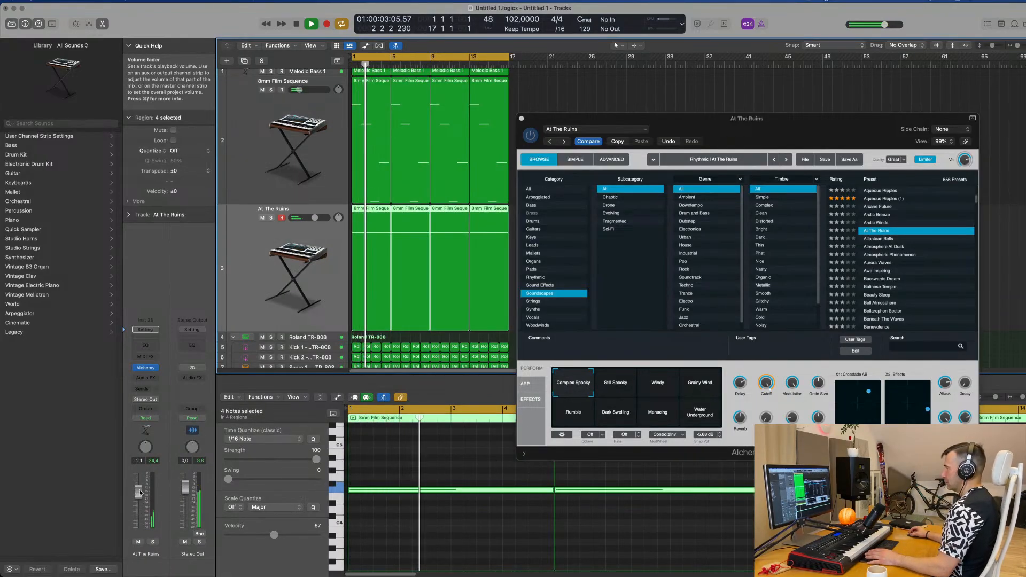
Step: Audition the Grainy Wind, Rumble and Dark Swelling snapshots of At The Ruins during playback and settle on Menacing
{"action": "left_click_drag", "start_coordinate": [826, 131], "coordinate": [787, 110]}
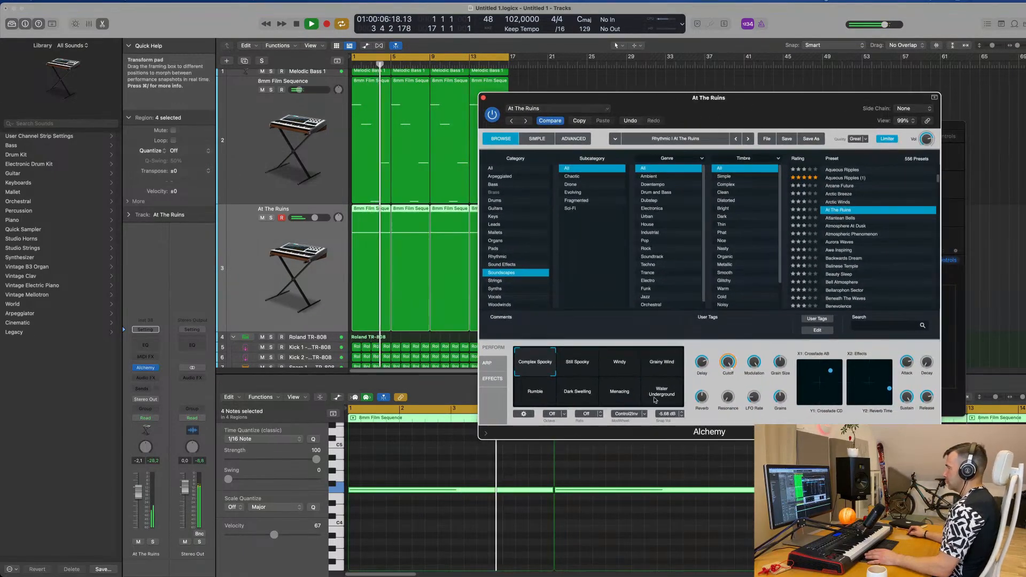
{"action": "left_click", "coordinate": [662, 369]}
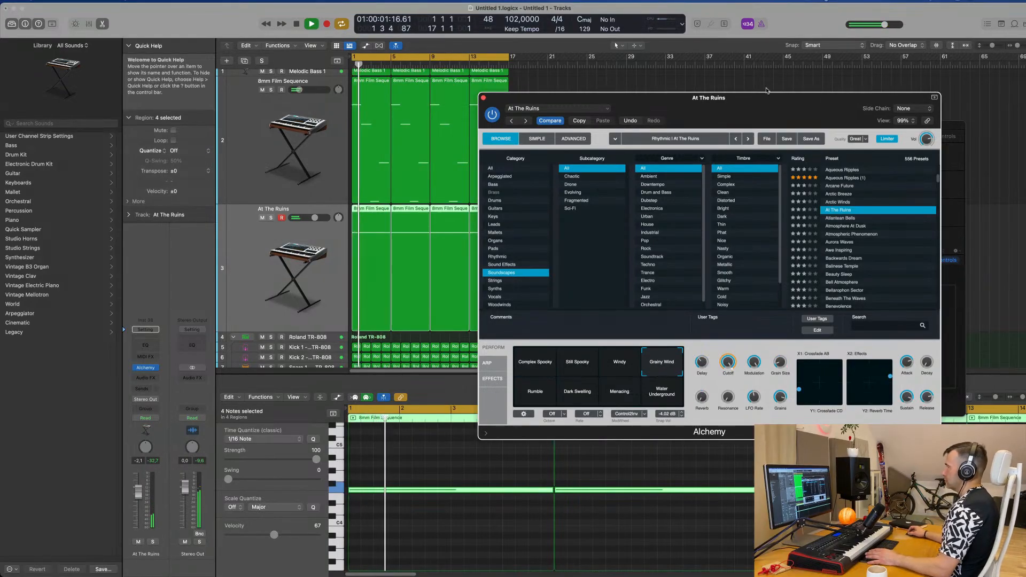
{"action": "left_click_drag", "start_coordinate": [774, 117], "coordinate": [819, 99]}
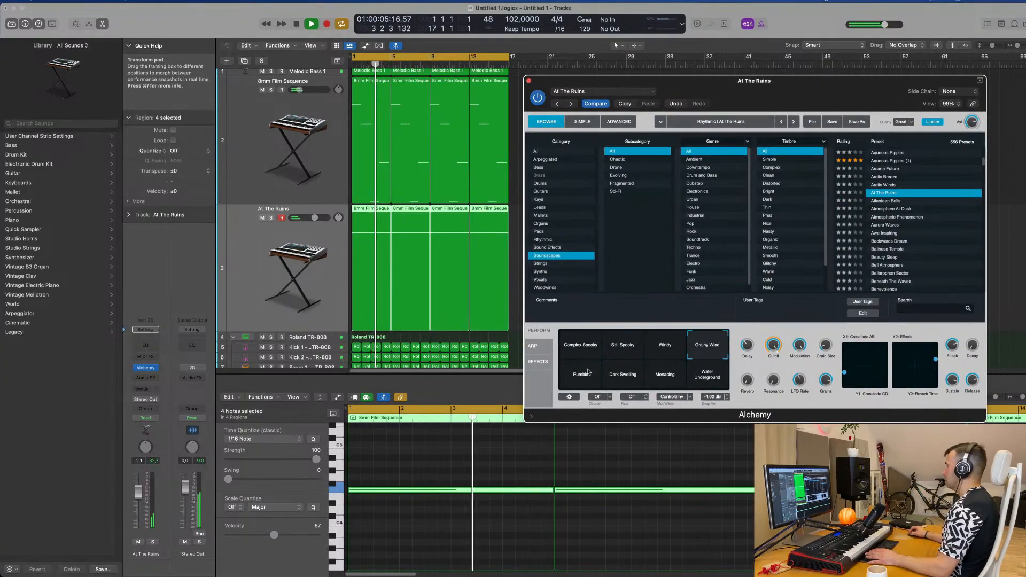
{"action": "left_click", "coordinate": [590, 368]}
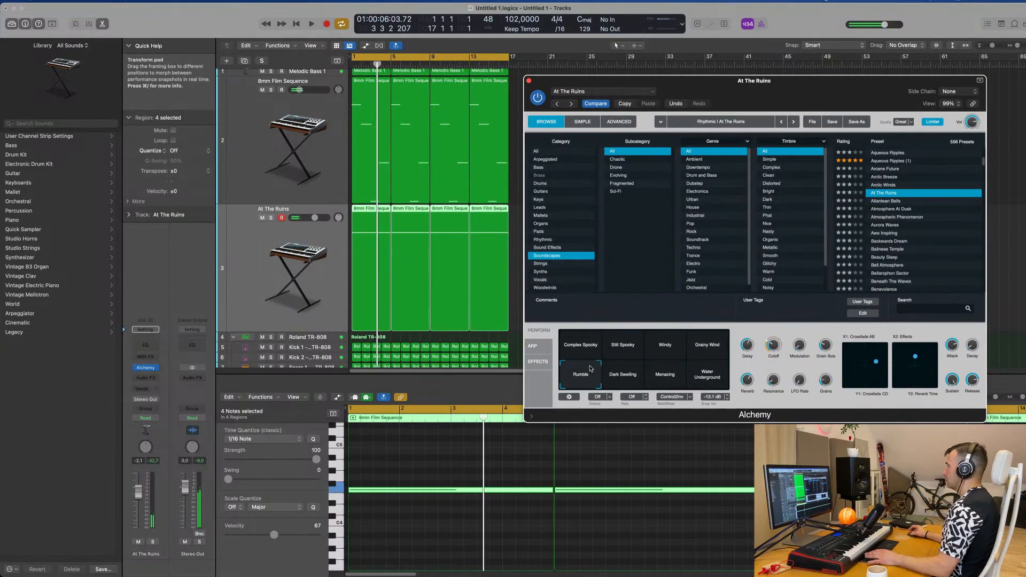
{"action": "left_click", "coordinate": [633, 376]}
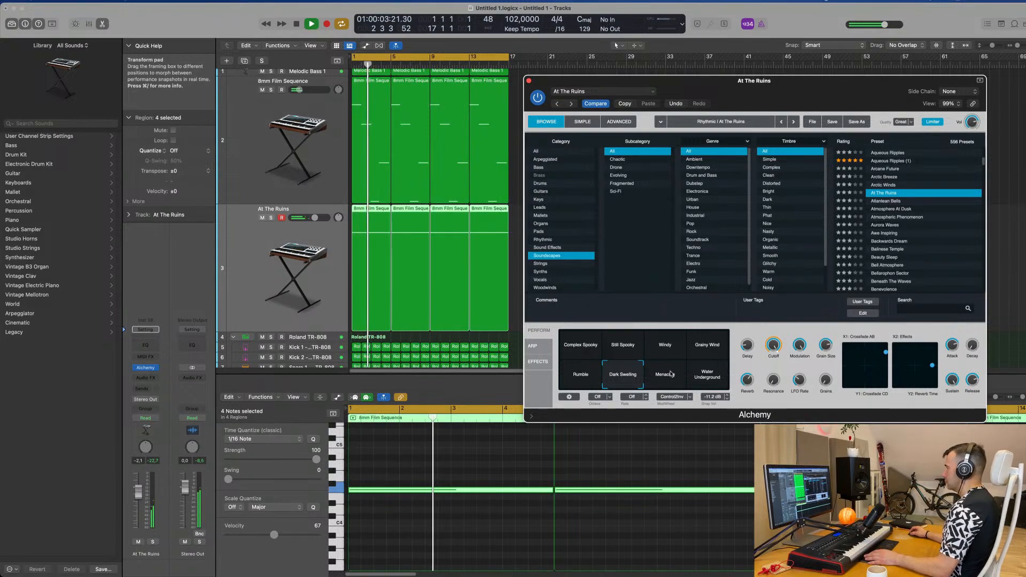
{"action": "left_click", "coordinate": [672, 374]}
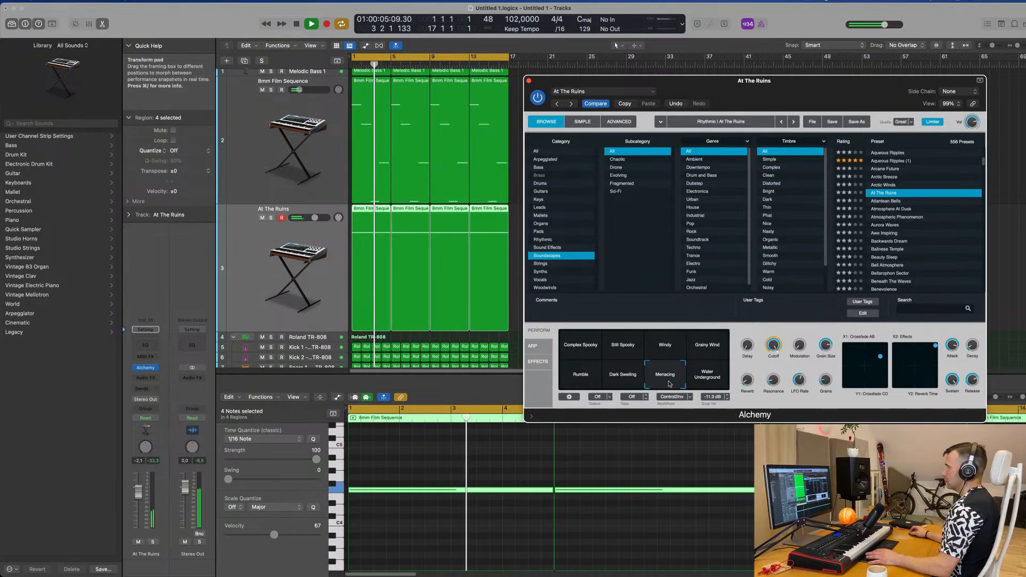
{"action": "left_click_drag", "start_coordinate": [799, 87], "coordinate": [928, 108]}
{"action": "key", "text": "space"}
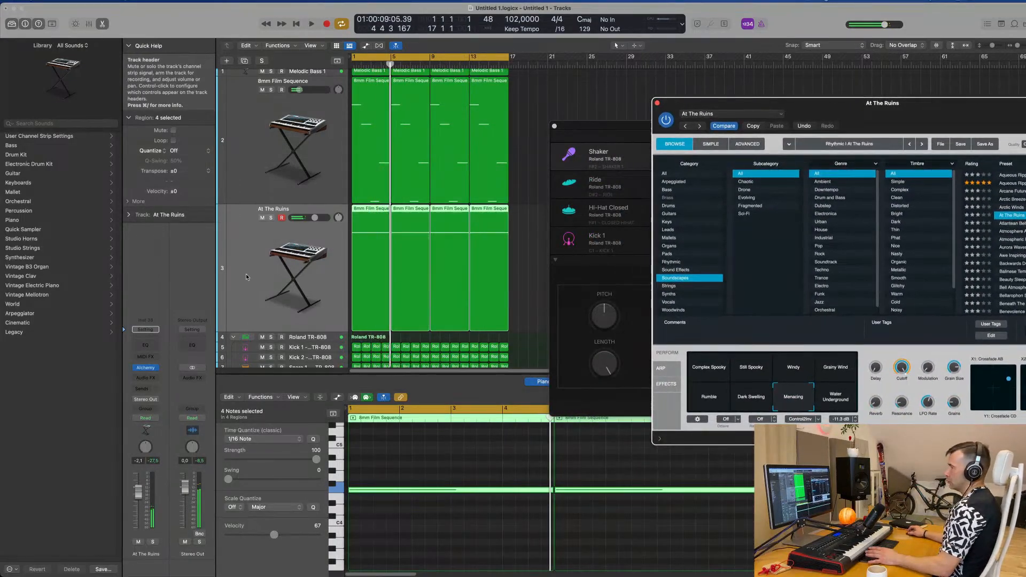
Step: Play the arrangement from the start and duplicate the At The Ruins track
{"action": "key", "text": "space"}
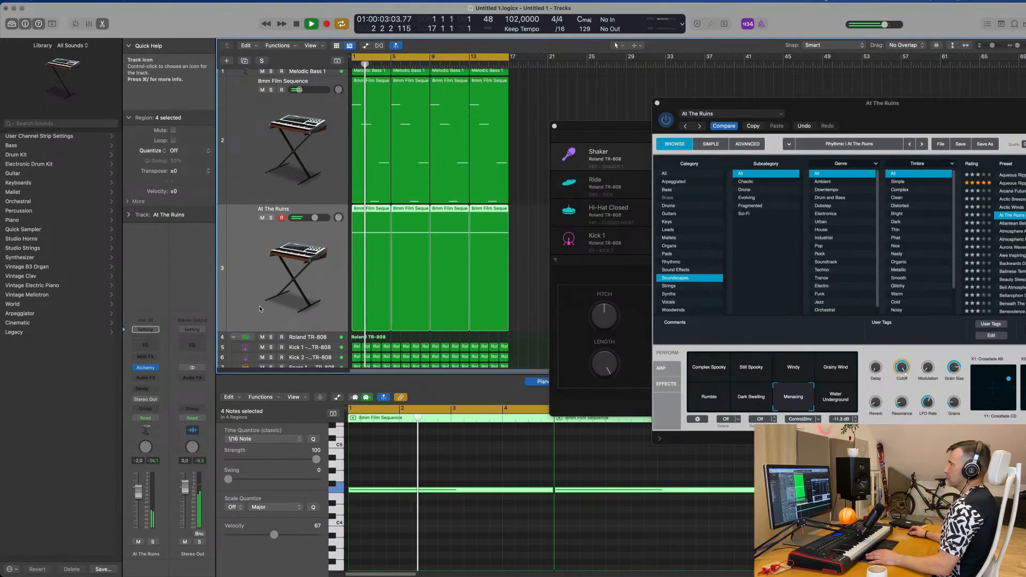
{"action": "scroll", "coordinate": [294, 273], "scroll_direction": "down", "scroll_amount": 3}
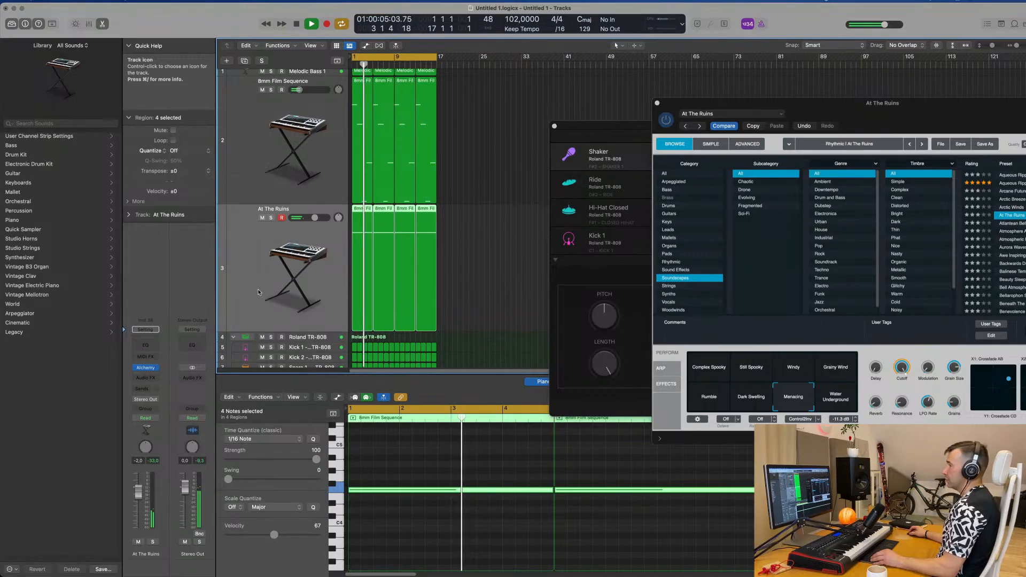
{"action": "scroll", "coordinate": [267, 290], "scroll_direction": "down", "scroll_amount": 4}
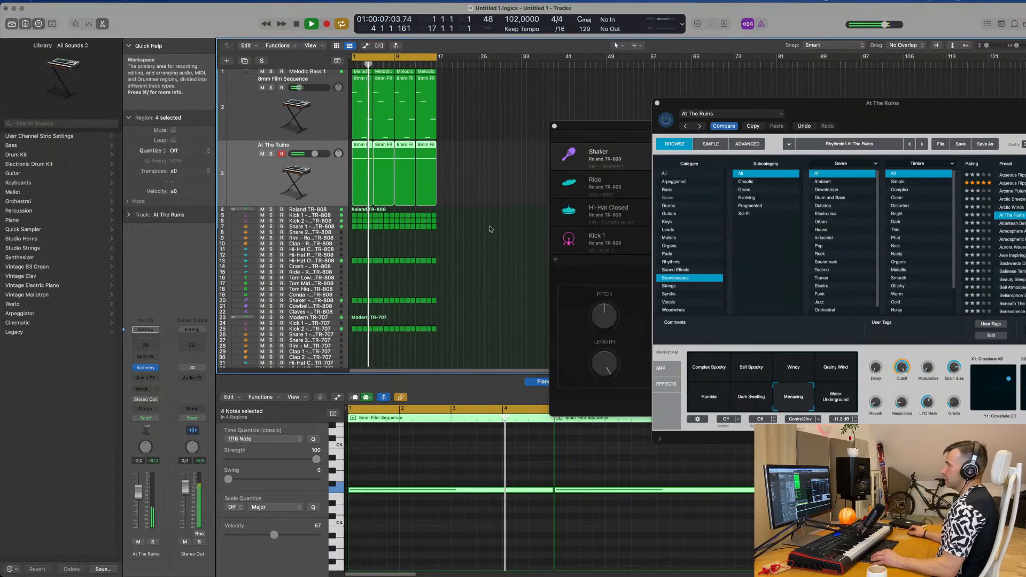
{"action": "scroll", "coordinate": [516, 219], "scroll_direction": "down", "scroll_amount": 1}
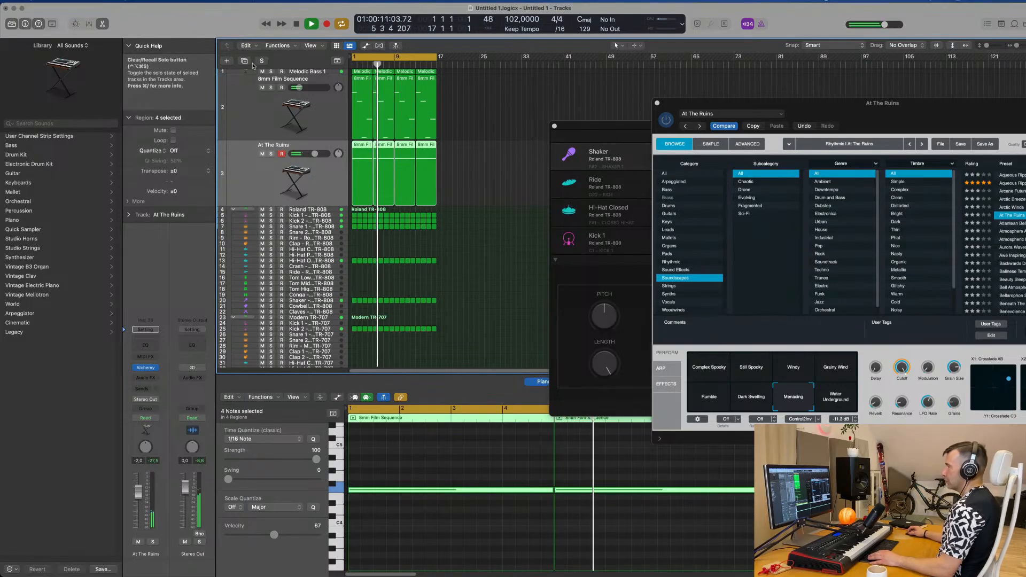
{"action": "key", "text": "super+d"}
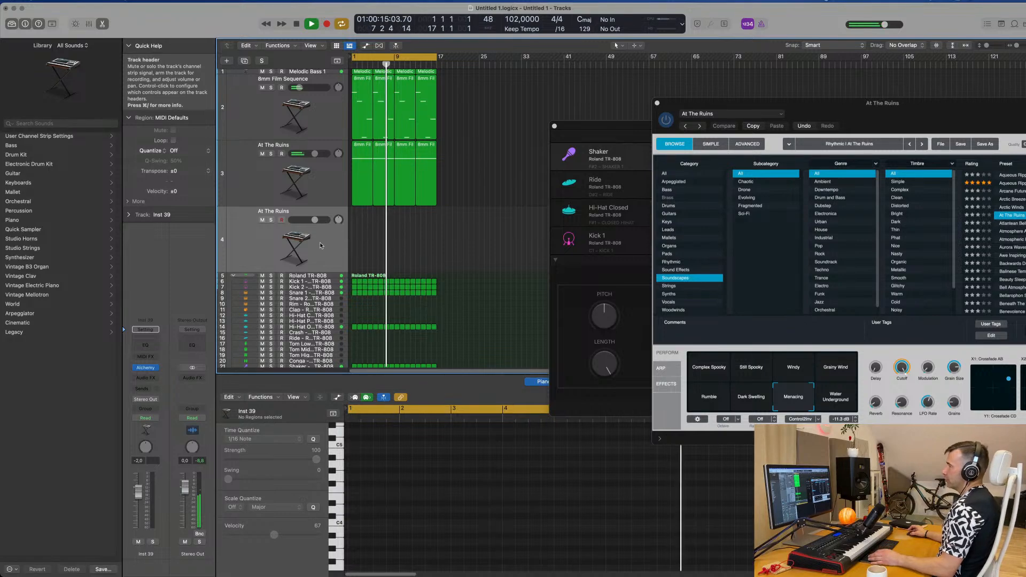
Step: Lower the volume of the original At The Ruins track to -6.2 dB
{"action": "key", "text": "Up"}
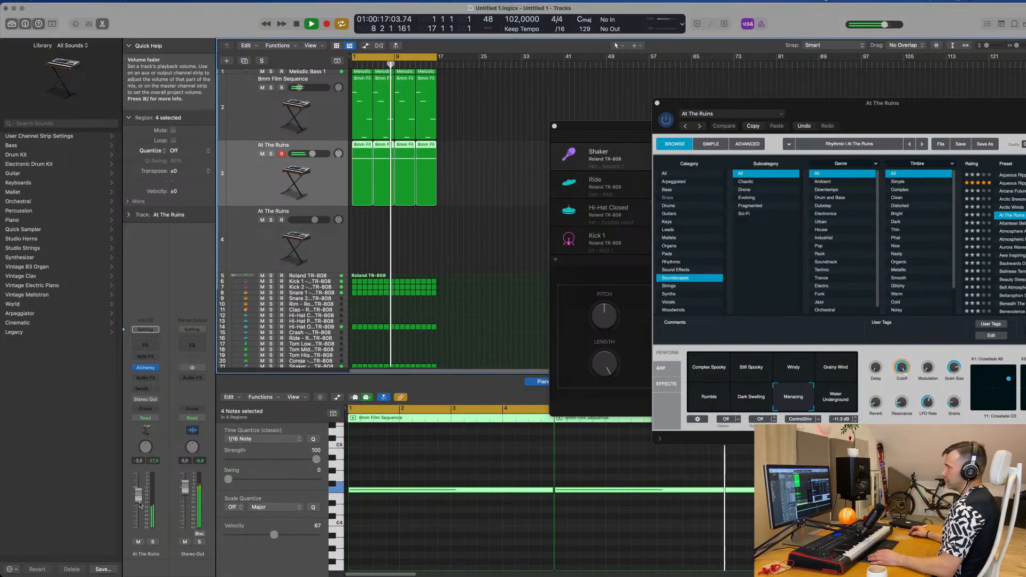
{"action": "left_click_drag", "start_coordinate": [144, 498], "coordinate": [137, 508]}
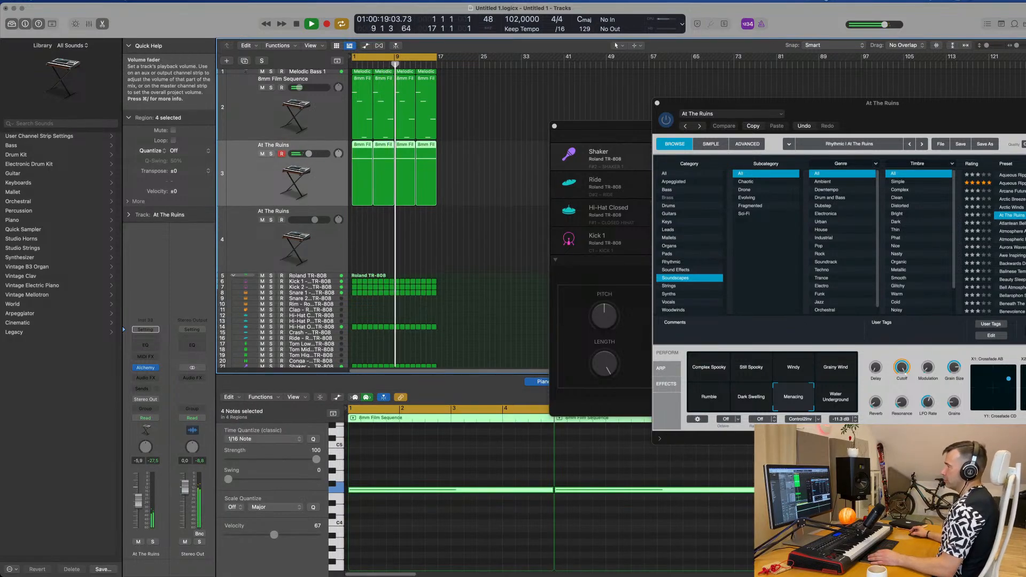
{"action": "scroll", "coordinate": [502, 218], "scroll_direction": "up", "scroll_amount": 3}
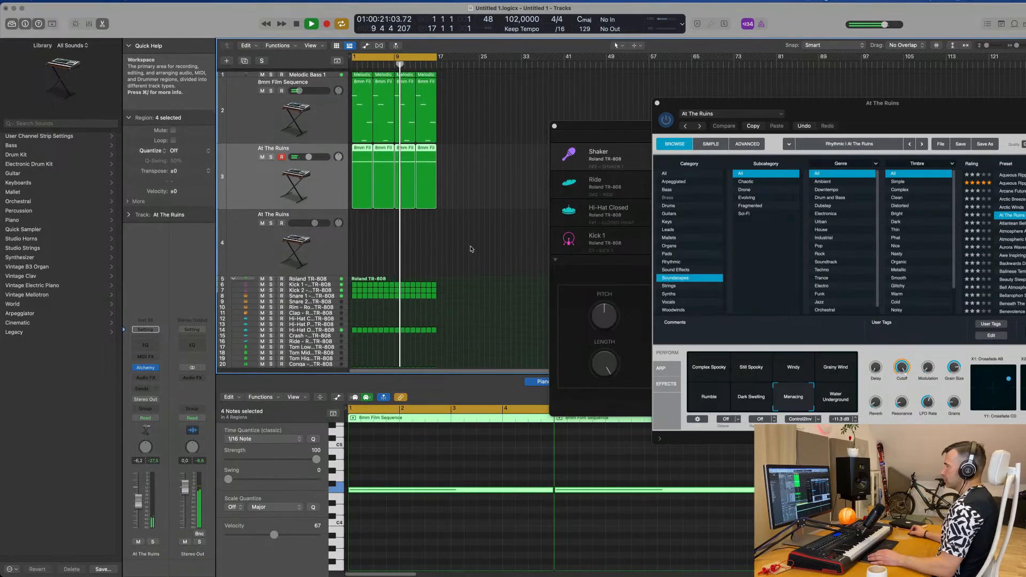
{"action": "scroll", "coordinate": [501, 218], "scroll_direction": "down", "scroll_amount": 3}
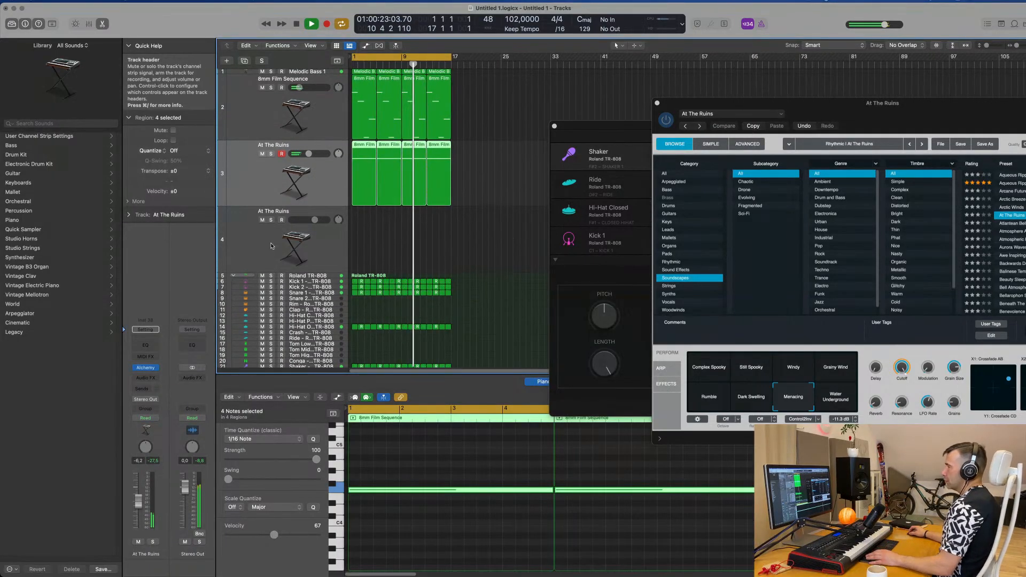
Step: Copy the first region of the original At The Ruins track onto the duplicate track at bar 1
{"action": "key", "text": "Down"}
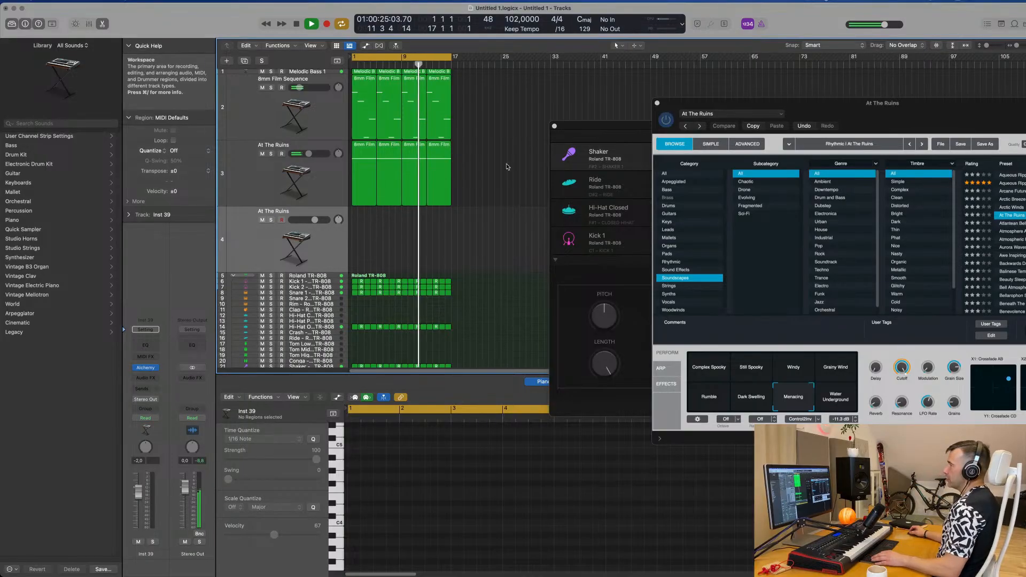
{"action": "left_click", "coordinate": [362, 153]}
{"action": "left_click_drag", "start_coordinate": [361, 154], "coordinate": [356, 262]}
Step: Copy the sustained note in the new region one octave lower to F3, and play it back
{"action": "left_click", "coordinate": [409, 469]}
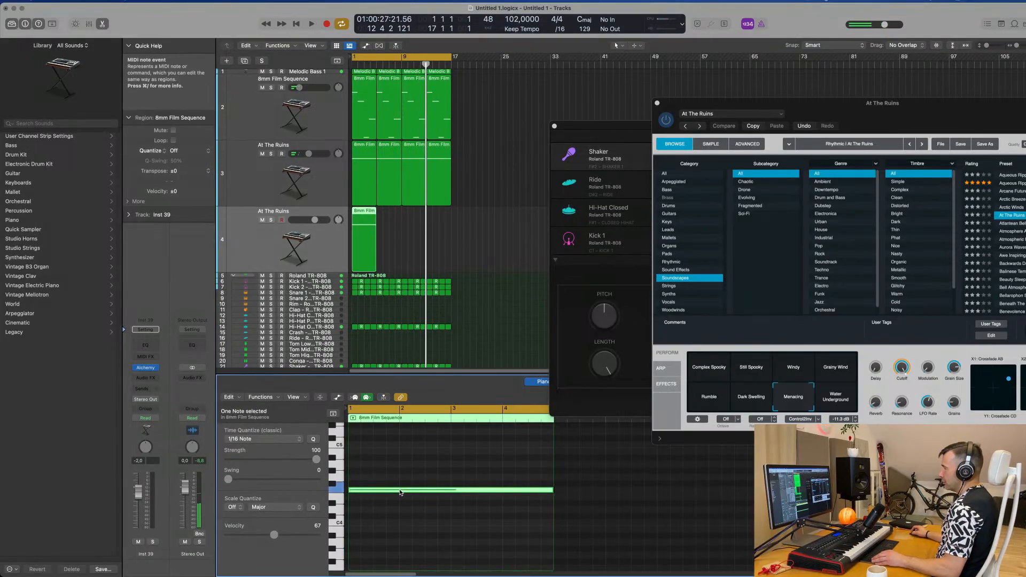
{"action": "key", "text": "super+Down"}
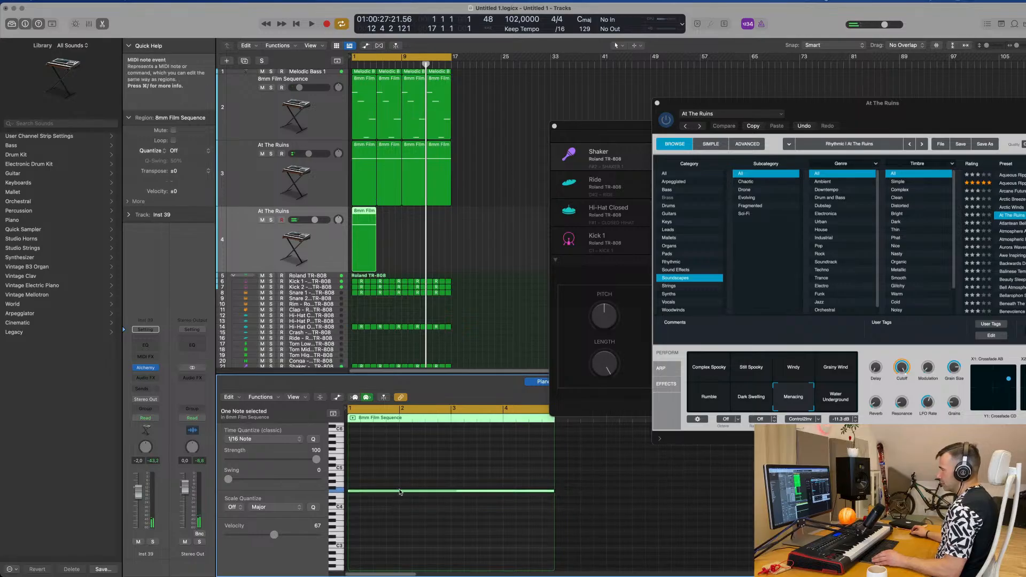
{"action": "left_click_drag", "start_coordinate": [398, 495], "coordinate": [399, 532]}
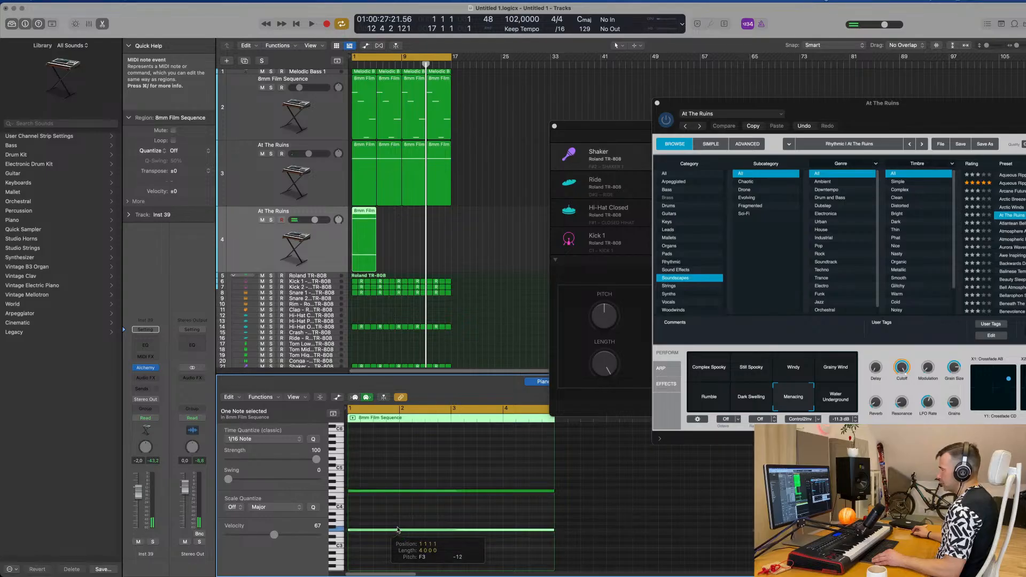
{"action": "key", "text": "space"}
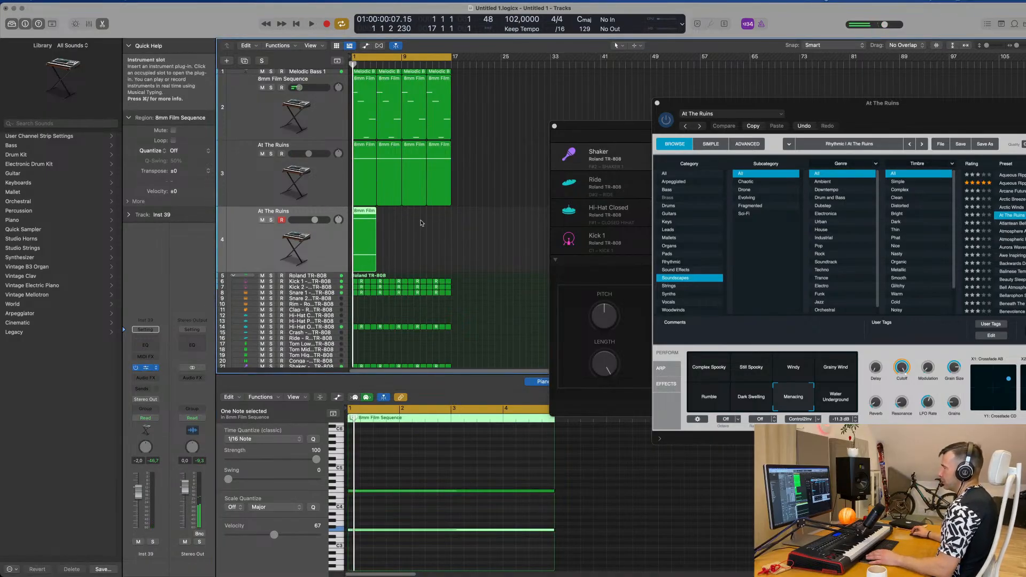
Step: Extend the duplicate track's region to eight bars and lengthen both of its notes to fill it
{"action": "left_click", "coordinate": [358, 248]}
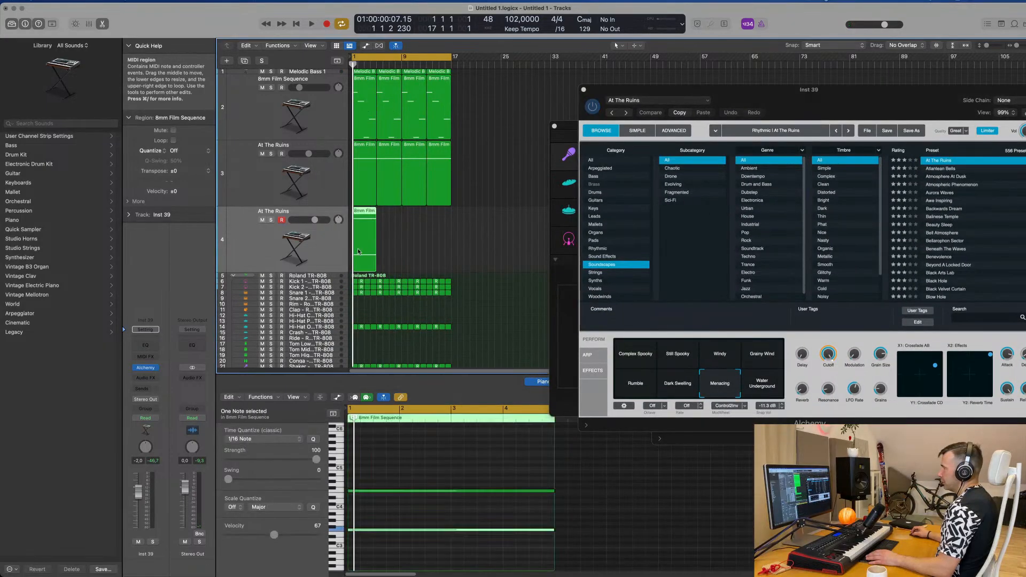
{"action": "left_click_drag", "start_coordinate": [378, 269], "coordinate": [401, 270]}
{"action": "left_click_drag", "start_coordinate": [484, 475], "coordinate": [480, 530]}
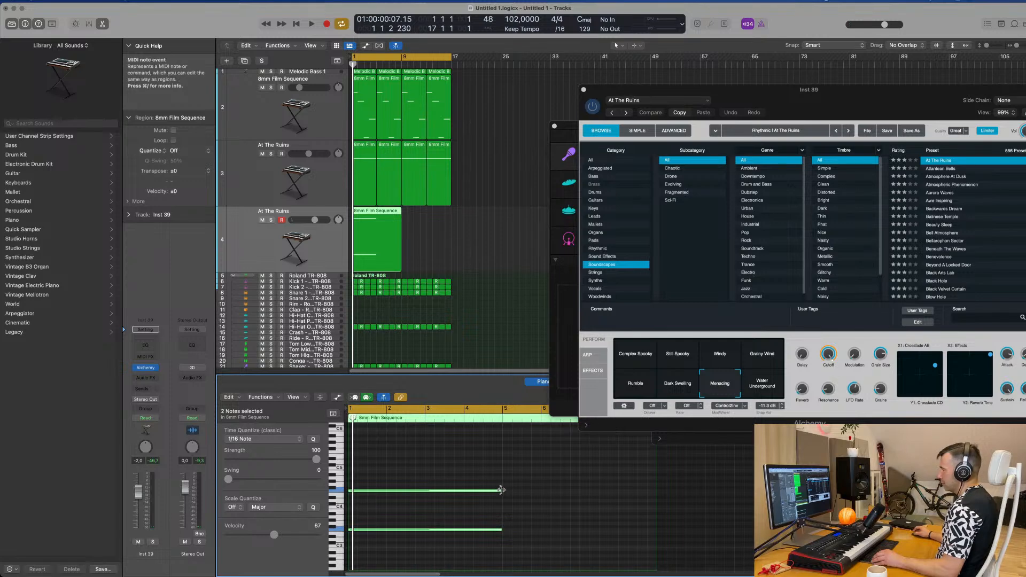
{"action": "left_click_drag", "start_coordinate": [502, 490], "coordinate": [652, 496]}
Step: Load the Layers of Silver preset from Alchemy's Pads category on the duplicate At The Ruins track during playback
{"action": "key", "text": "space"}
{"action": "left_click_drag", "start_coordinate": [816, 101], "coordinate": [652, 134]}
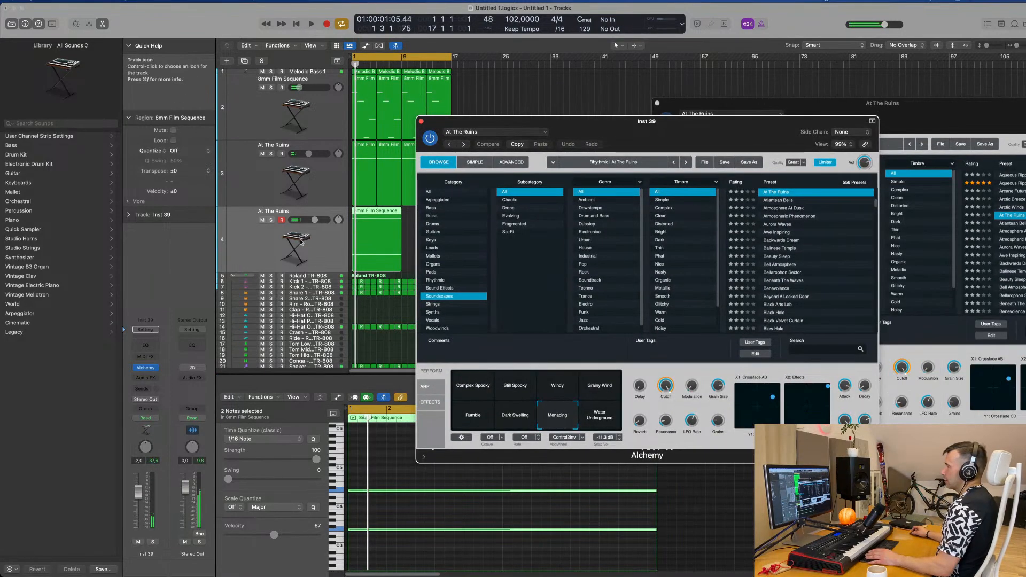
{"action": "left_click", "coordinate": [146, 369]}
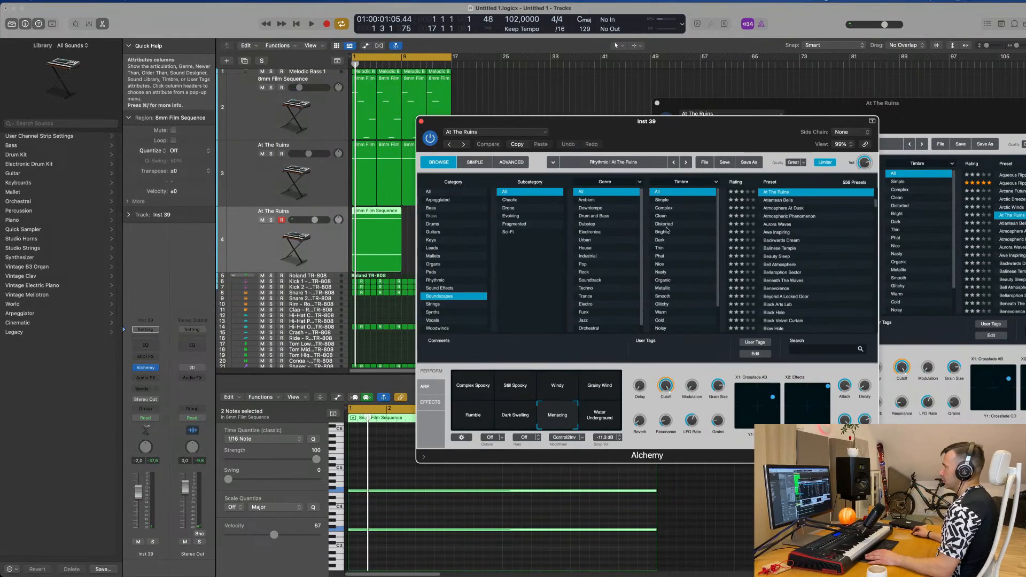
{"action": "key", "text": "space"}
{"action": "left_click_drag", "start_coordinate": [717, 133], "coordinate": [827, 132]}
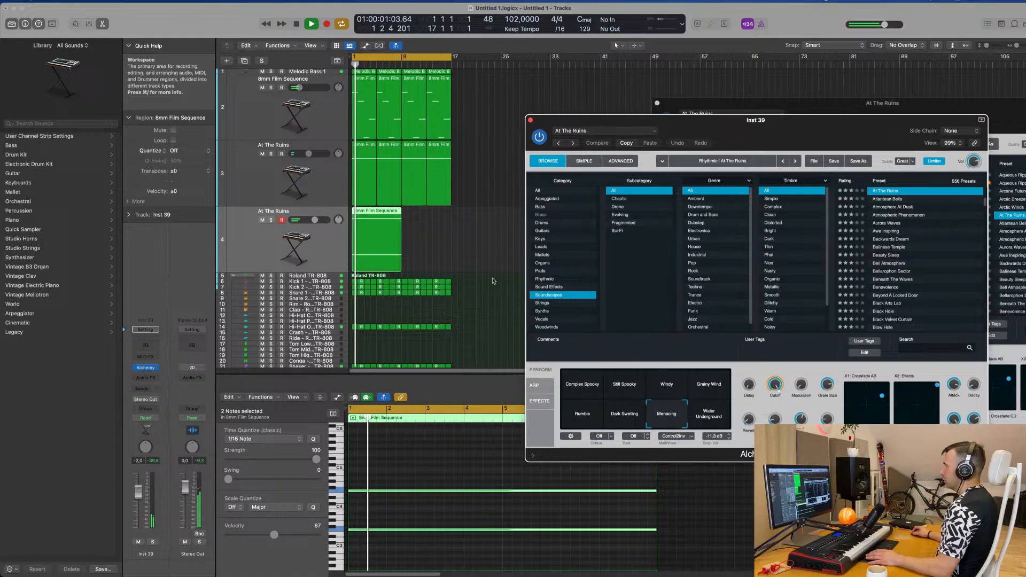
{"action": "left_click", "coordinate": [541, 271]}
{"action": "left_click_drag", "start_coordinate": [673, 158], "coordinate": [664, 150]}
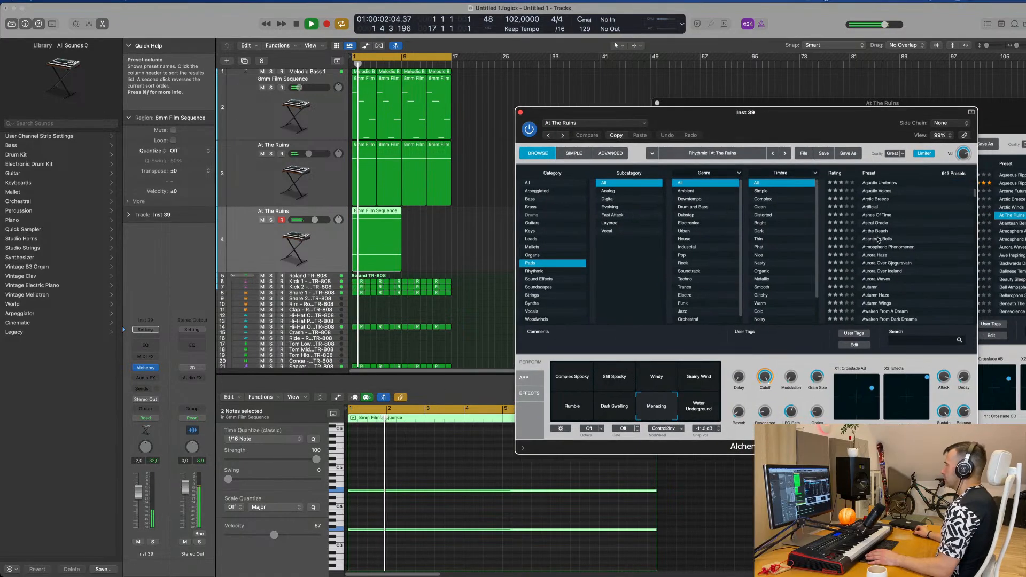
{"action": "scroll", "coordinate": [904, 251], "scroll_direction": "down", "scroll_amount": 5}
{"action": "scroll", "coordinate": [904, 250], "scroll_direction": "down", "scroll_amount": 15}
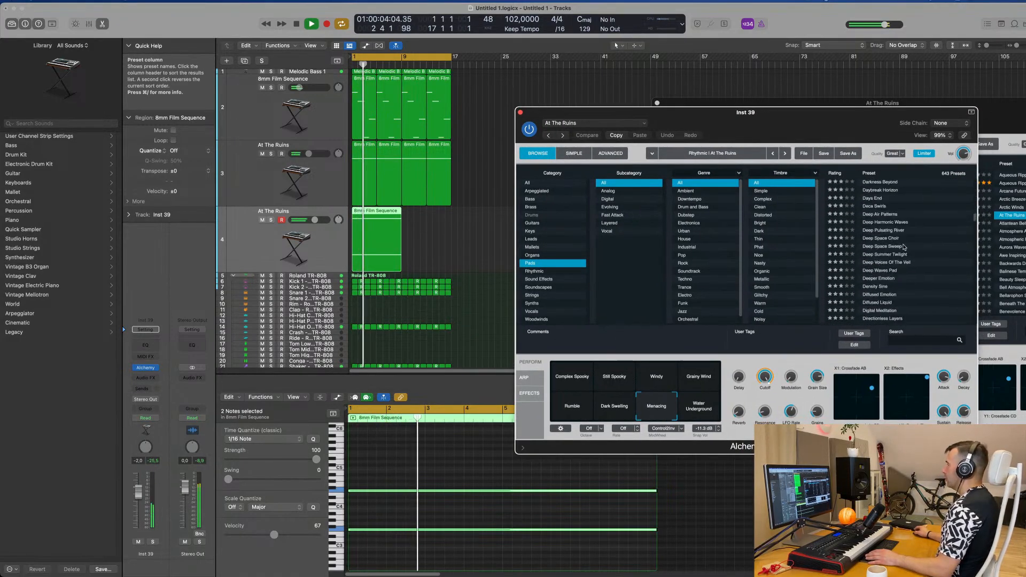
{"action": "scroll", "coordinate": [904, 249], "scroll_direction": "down", "scroll_amount": 2}
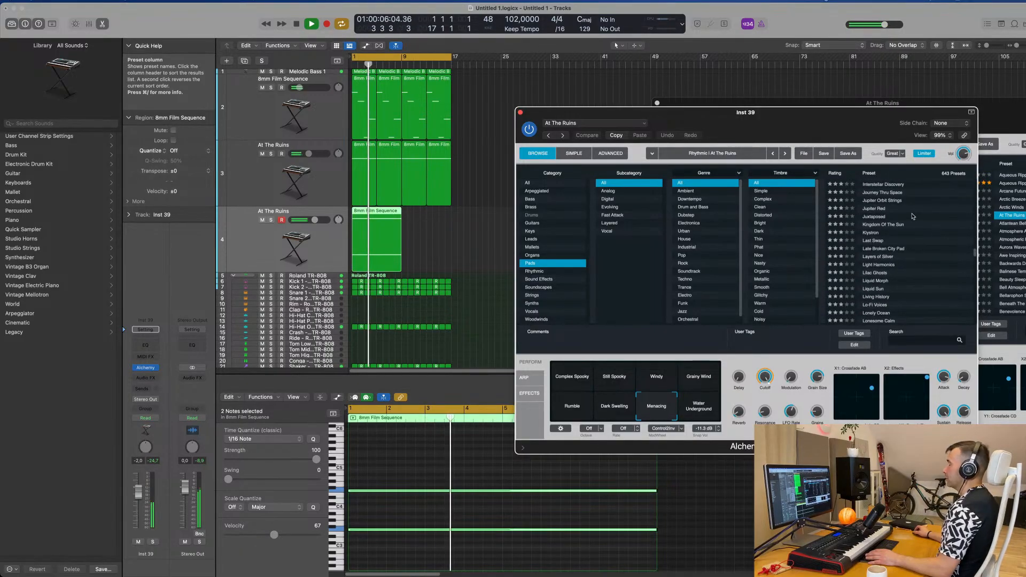
{"action": "left_click", "coordinate": [876, 257]}
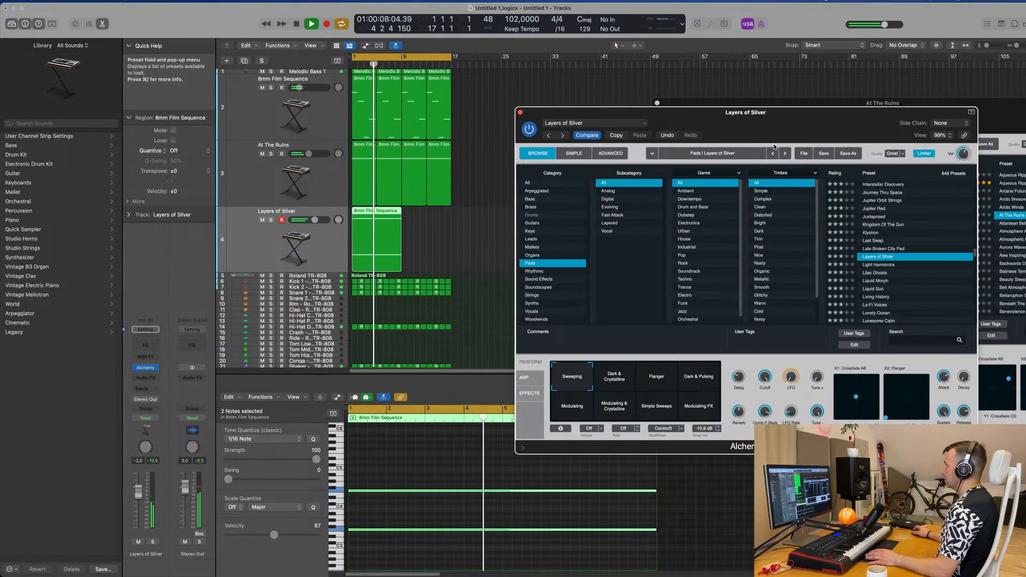
Step: Lower the Layers of Silver track's volume to -15.4 dB and reduce its Alchemy Cutoff slightly
{"action": "left_click_drag", "start_coordinate": [656, 119], "coordinate": [657, 118]}
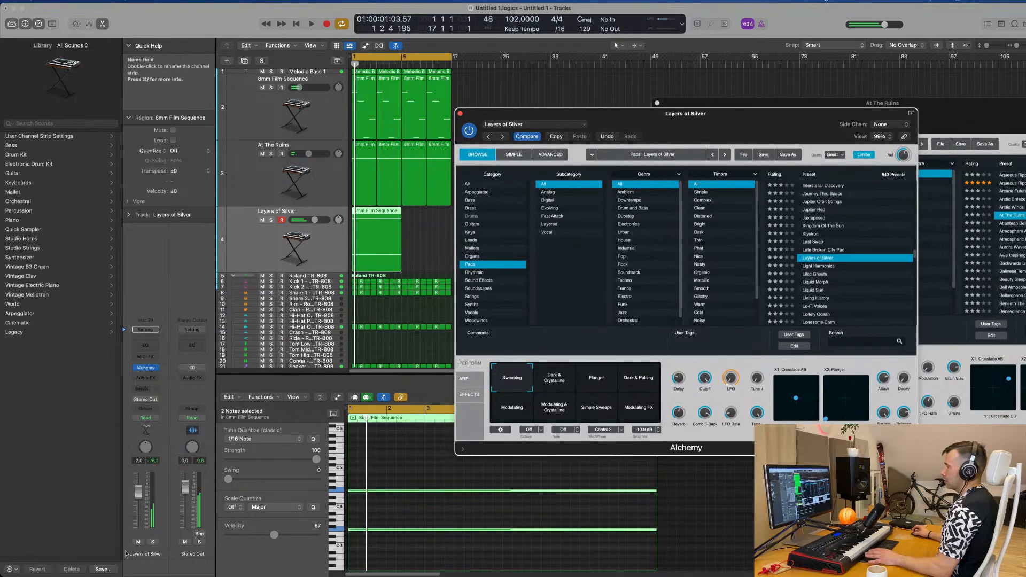
{"action": "left_click_drag", "start_coordinate": [138, 515], "coordinate": [142, 527]}
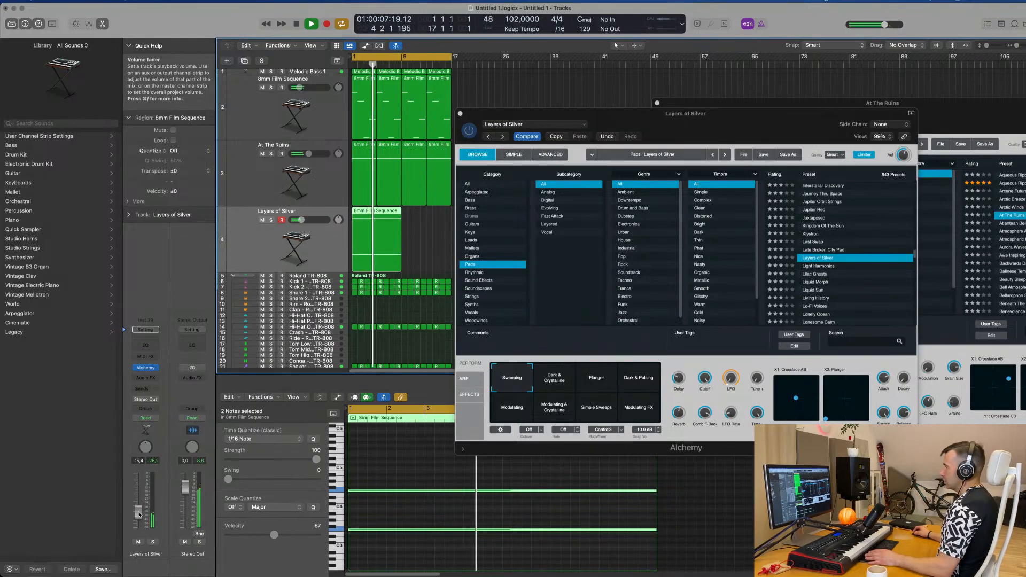
{"action": "mouse_move", "coordinate": [699, 378]}
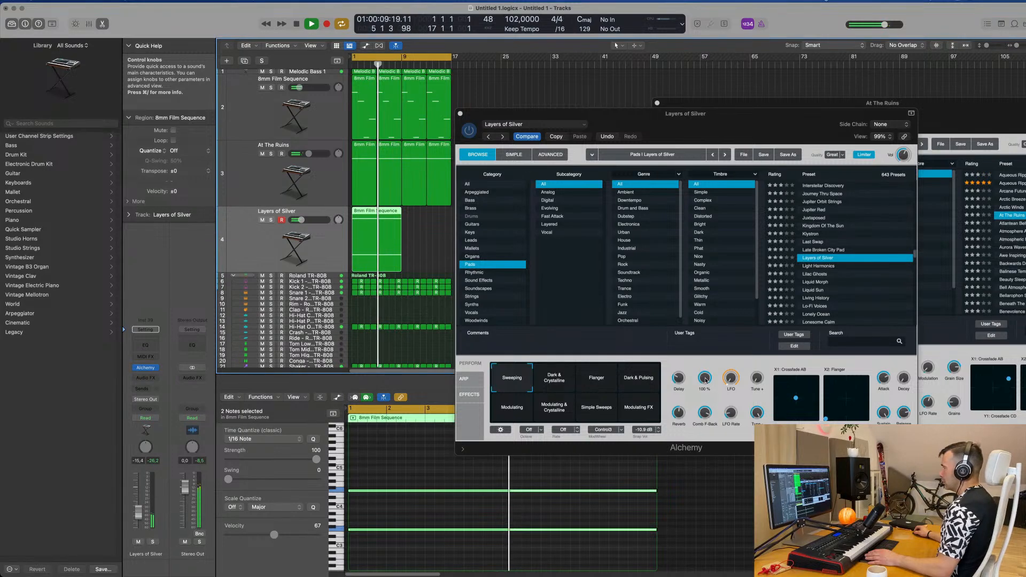
{"action": "left_click_drag", "start_coordinate": [706, 380], "coordinate": [704, 399]}
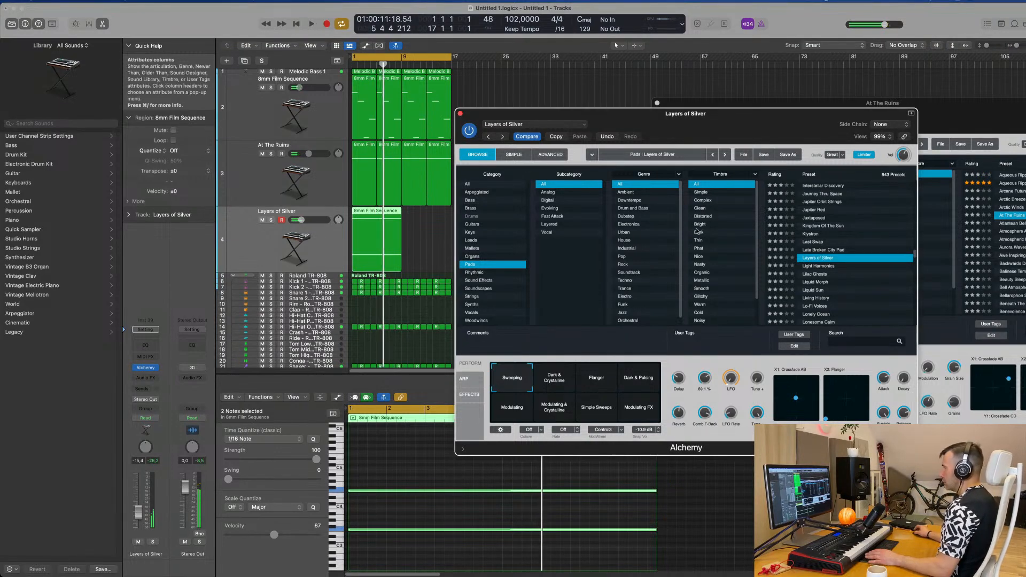
Step: Repeat the Layers of Silver region once to fill bars 9 to 16, and close the track's Alchemy window
{"action": "left_click_drag", "start_coordinate": [695, 113], "coordinate": [859, 113]}
{"action": "left_click", "coordinate": [358, 251]}
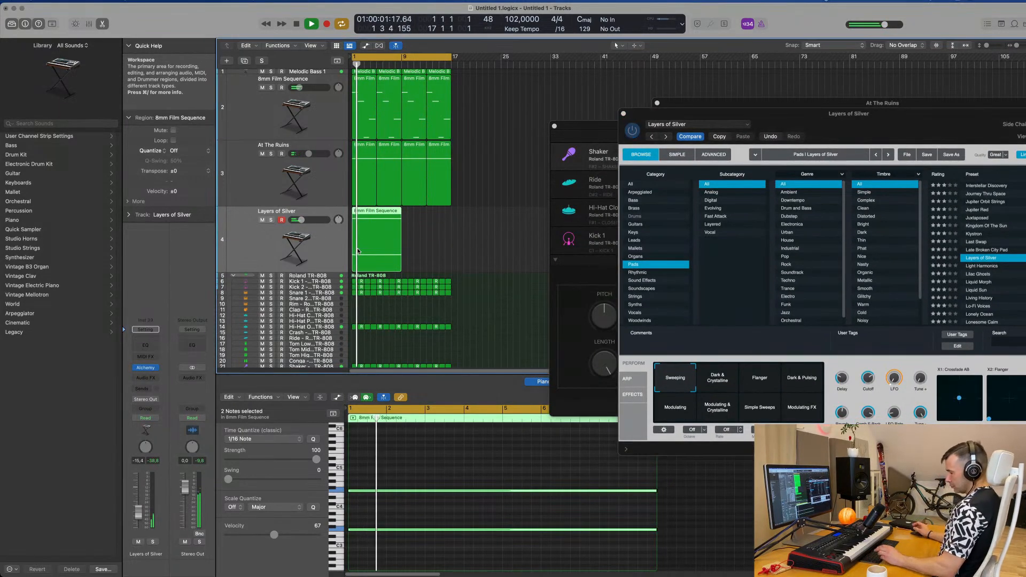
{"action": "key", "text": "super+r"}
{"action": "left_click", "coordinate": [478, 161], "text": "ctrl+alt"}
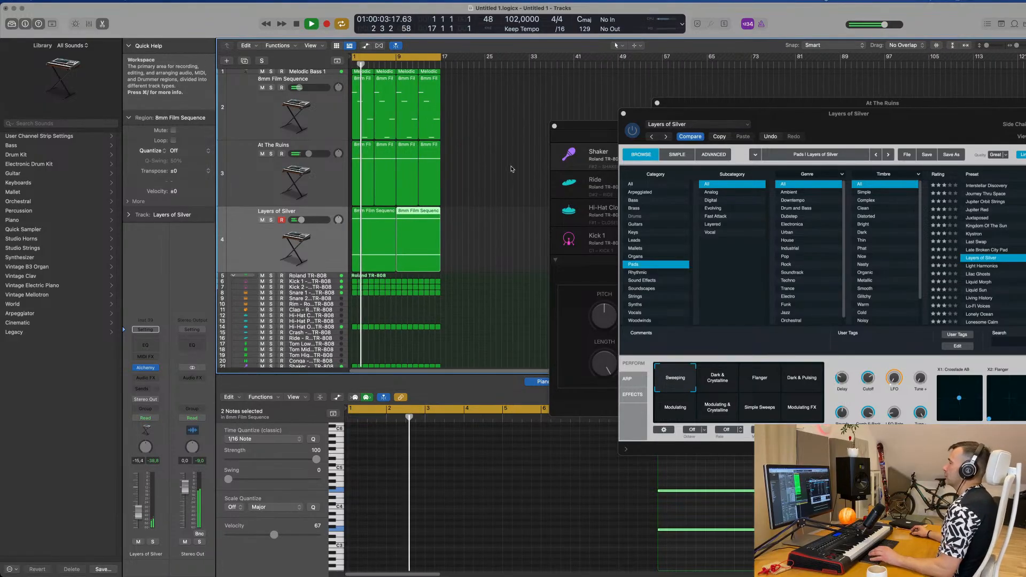
{"action": "left_click_drag", "start_coordinate": [870, 121], "coordinate": [768, 159]}
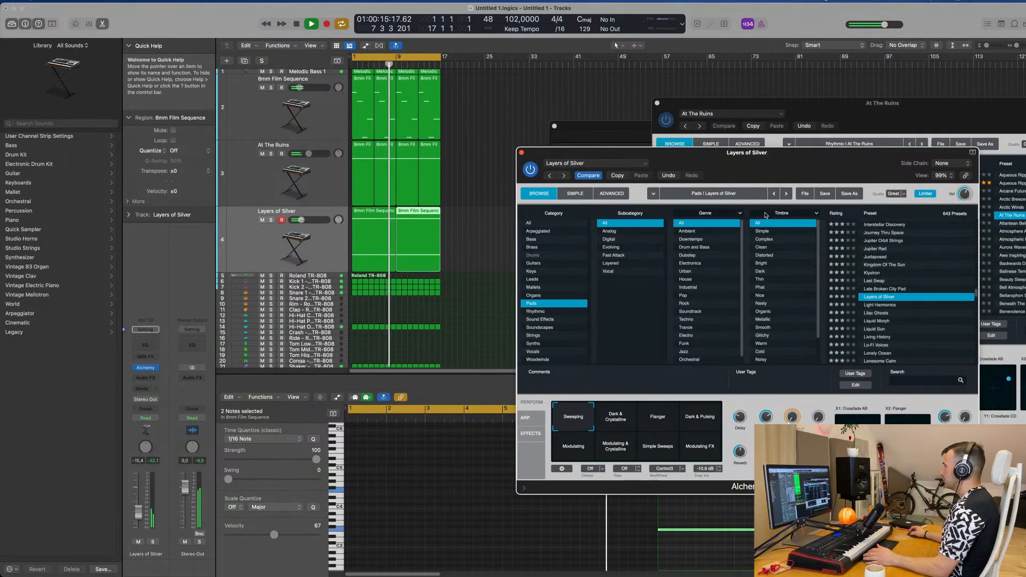
{"action": "left_click_drag", "start_coordinate": [582, 152], "coordinate": [512, 151]}
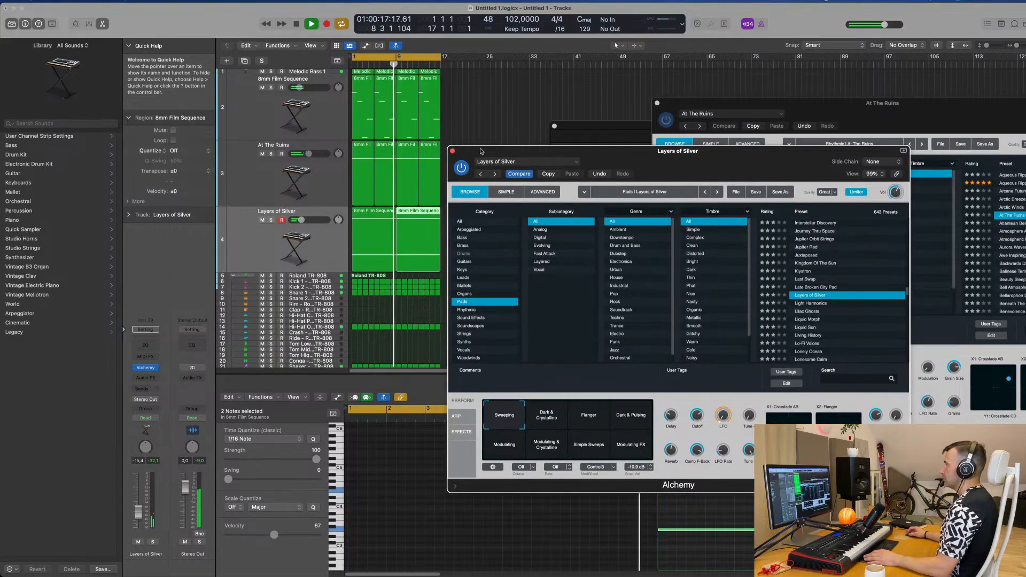
{"action": "left_click", "coordinate": [453, 150]}
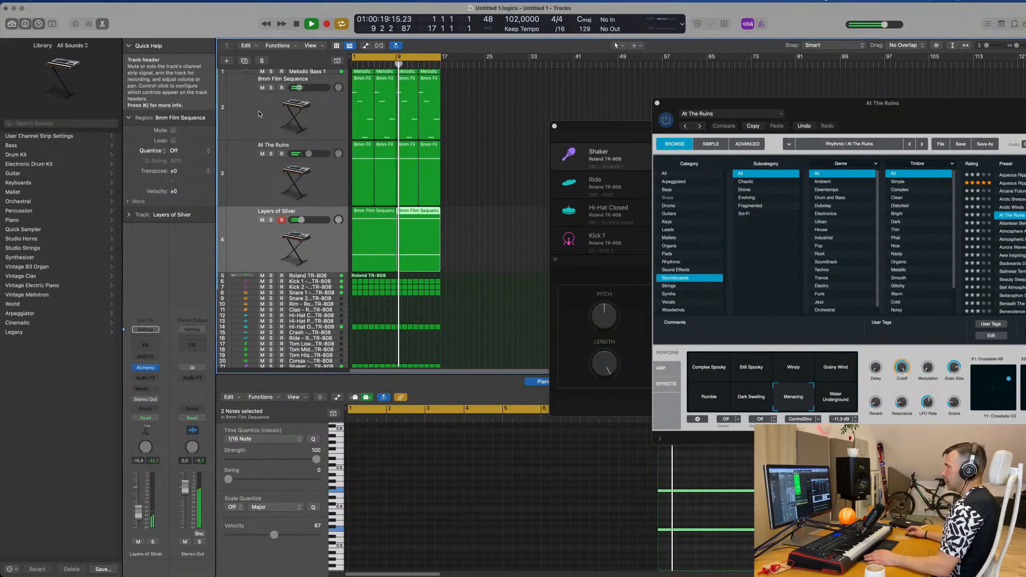
Step: Open the 8mm Film Sequence track's Alchemy in the advanced view and fine-tune its LFO and Odd/Even controls
{"action": "left_click", "coordinate": [341, 94]}
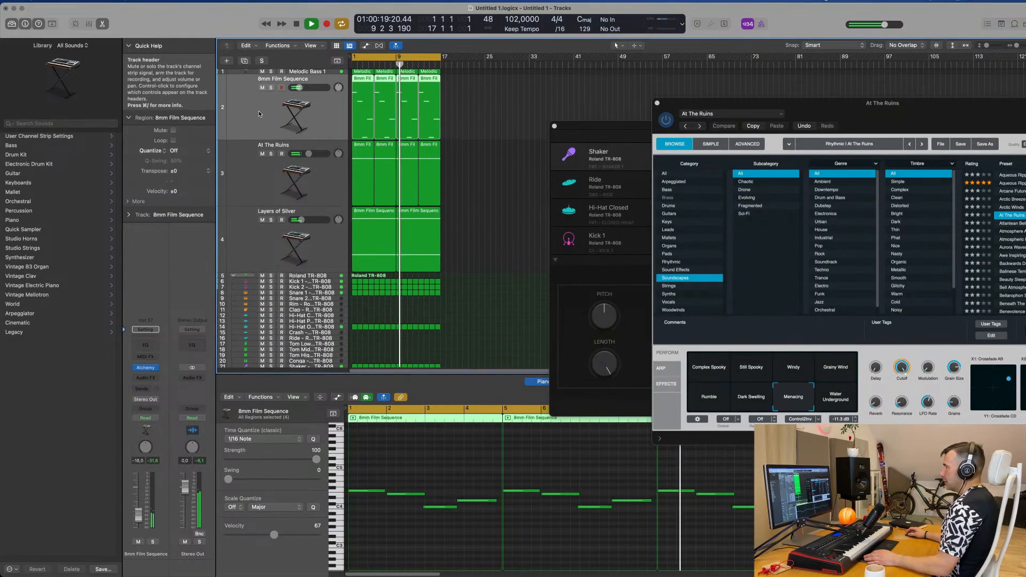
{"action": "left_click", "coordinate": [146, 368]}
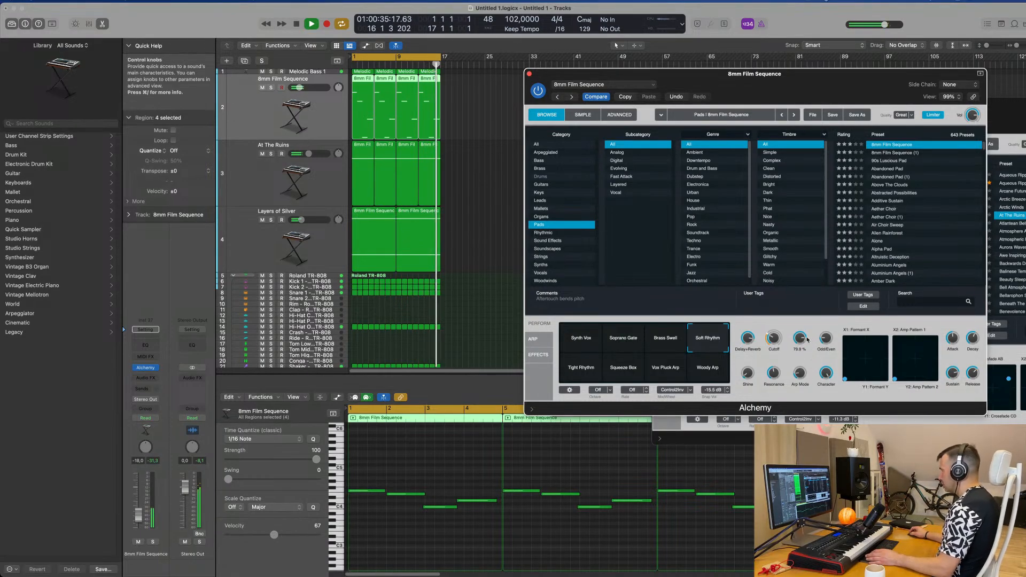
{"action": "left_click", "coordinate": [619, 114]}
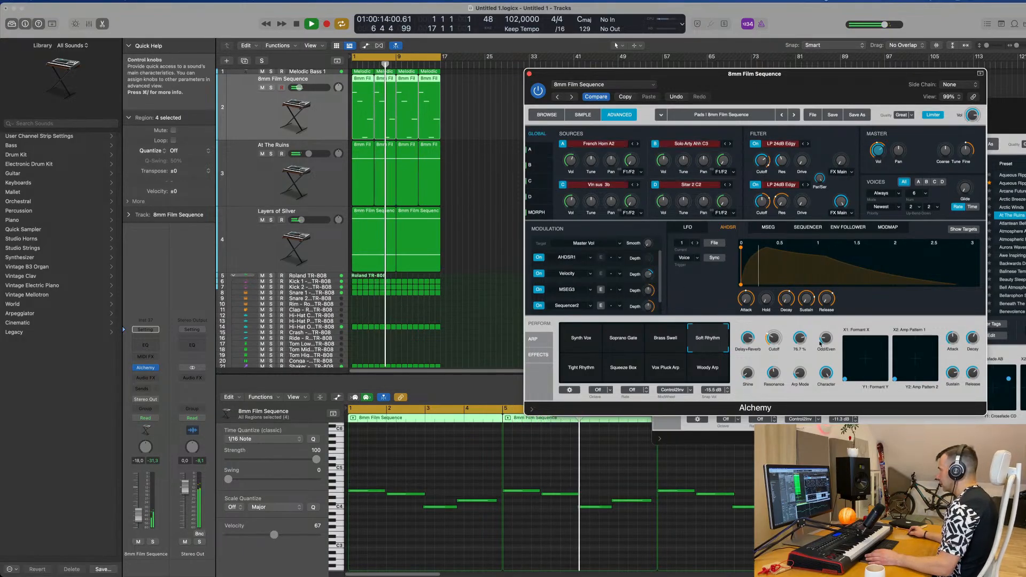
{"action": "mouse_move", "coordinate": [825, 340]}
{"action": "mouse_move", "coordinate": [825, 340]}
{"action": "left_mouse_down"}
{"action": "mouse_move", "coordinate": [834, 309]}
{"action": "mouse_move", "coordinate": [833, 397]}
{"action": "mouse_move", "coordinate": [827, 338]}
{"action": "left_mouse_up"}
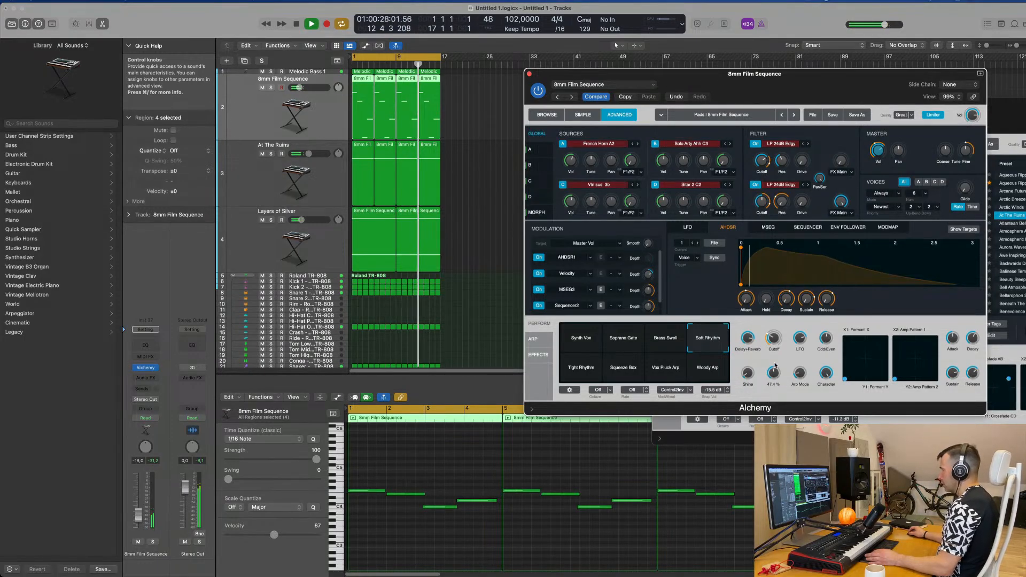
Step: Fine-tune the Resonance, Shine and Cutoff controls of the 8mm Film Sequence patch, and close its Alchemy window
{"action": "left_click_drag", "start_coordinate": [777, 368], "coordinate": [776, 368]}
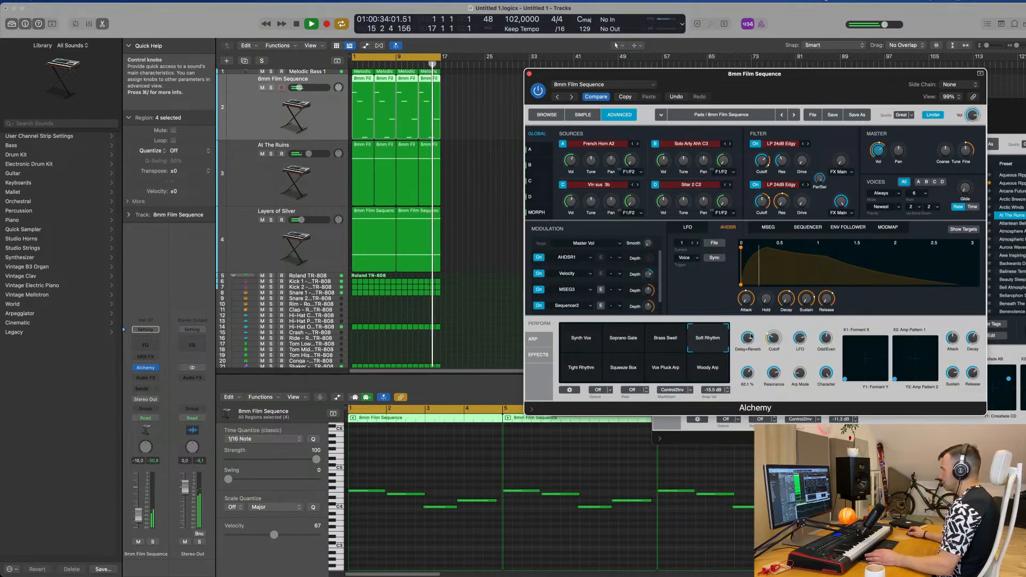
{"action": "left_click_drag", "start_coordinate": [776, 375], "coordinate": [778, 373]}
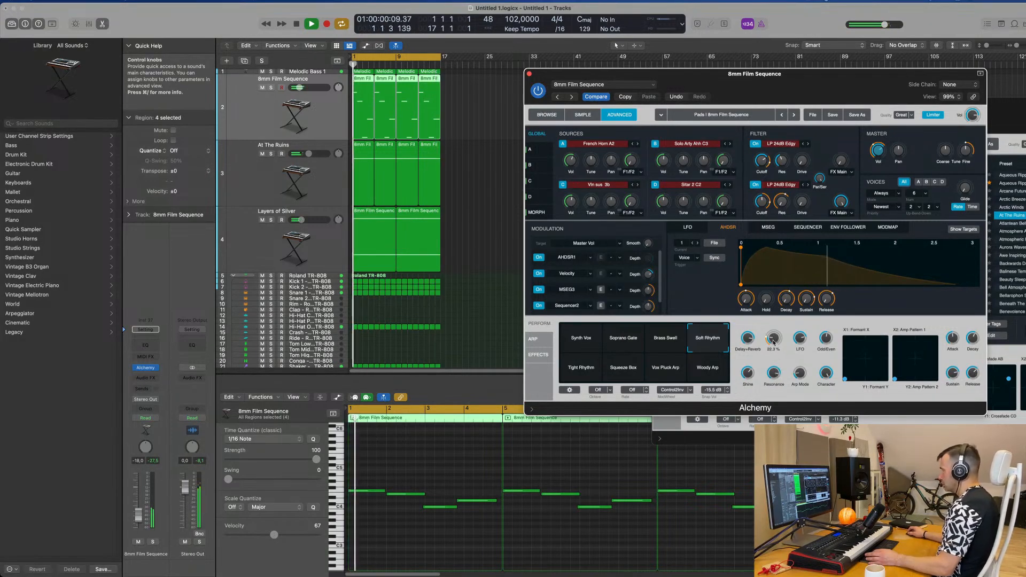
{"action": "left_click_drag", "start_coordinate": [774, 337], "coordinate": [800, 346]}
{"action": "mouse_move", "coordinate": [802, 344]}
{"action": "left_click_drag", "start_coordinate": [537, 74], "coordinate": [510, 73]}
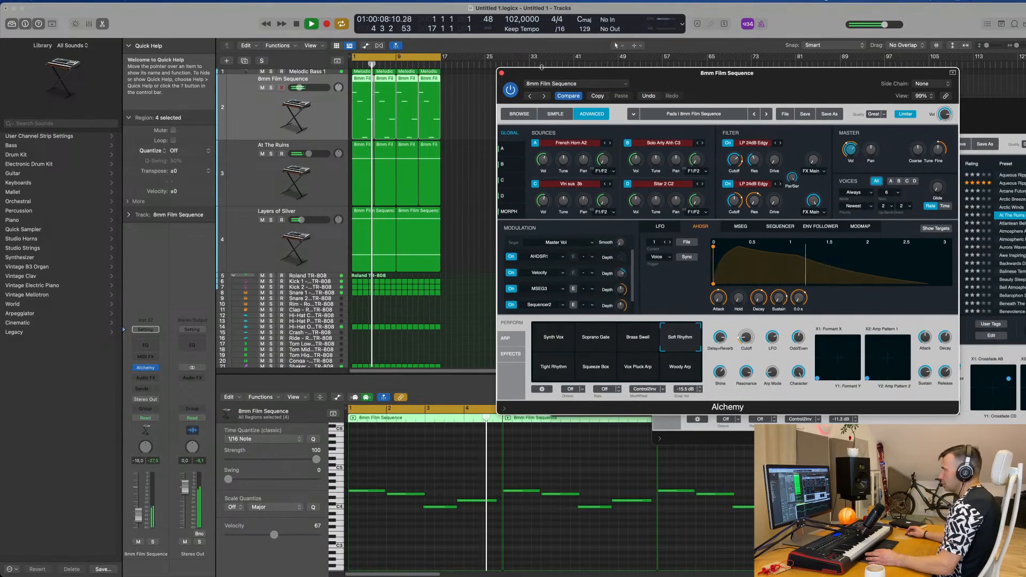
{"action": "left_click", "coordinate": [502, 72]}
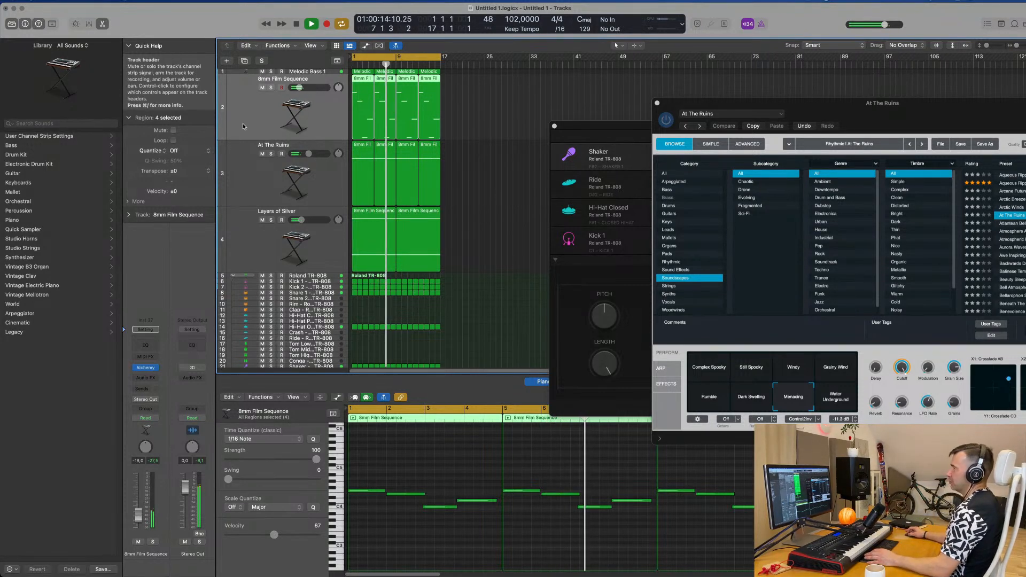
Step: Duplicate the 8mm Film Sequence track with its settings and open Alchemy on the new track
{"action": "left_click", "coordinate": [244, 60]}
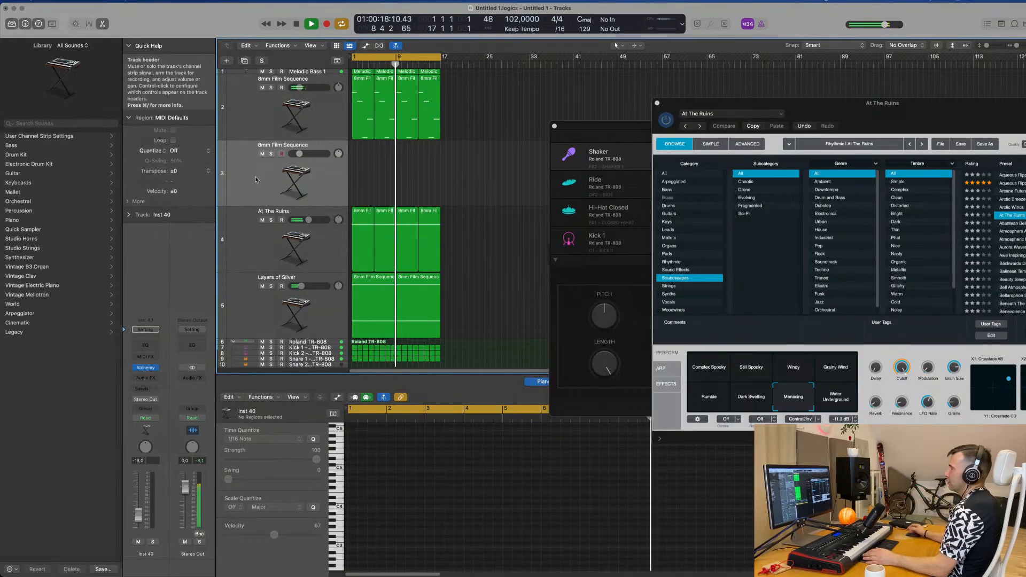
{"action": "left_click", "coordinate": [272, 288]}
{"action": "left_click", "coordinate": [272, 287]}
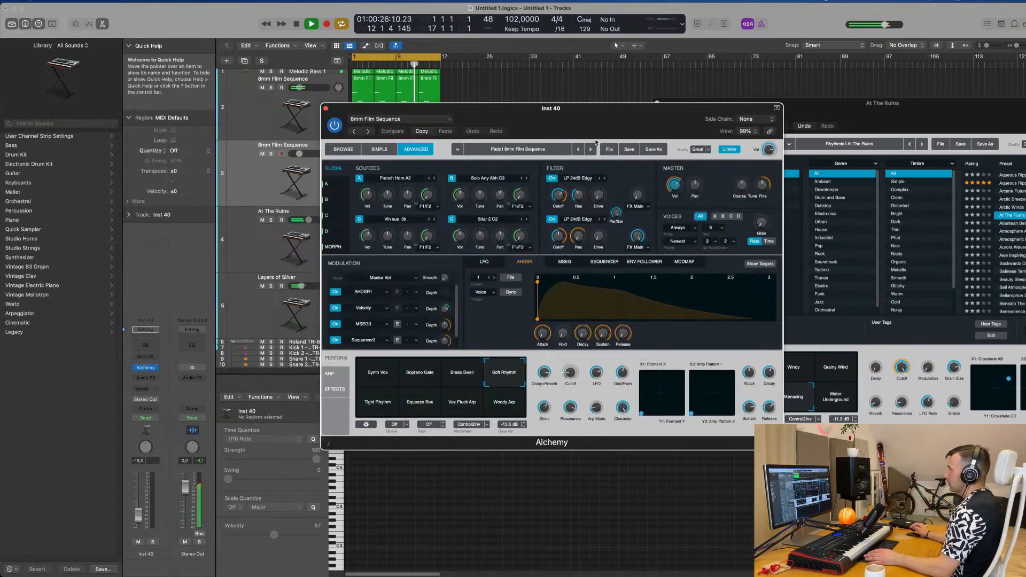
{"action": "left_click_drag", "start_coordinate": [607, 114], "coordinate": [643, 109]}
Step: Load the Chill Keys preset from the Keys category on the new track and raise its volume to -10.0 dB
{"action": "left_click", "coordinate": [374, 145]}
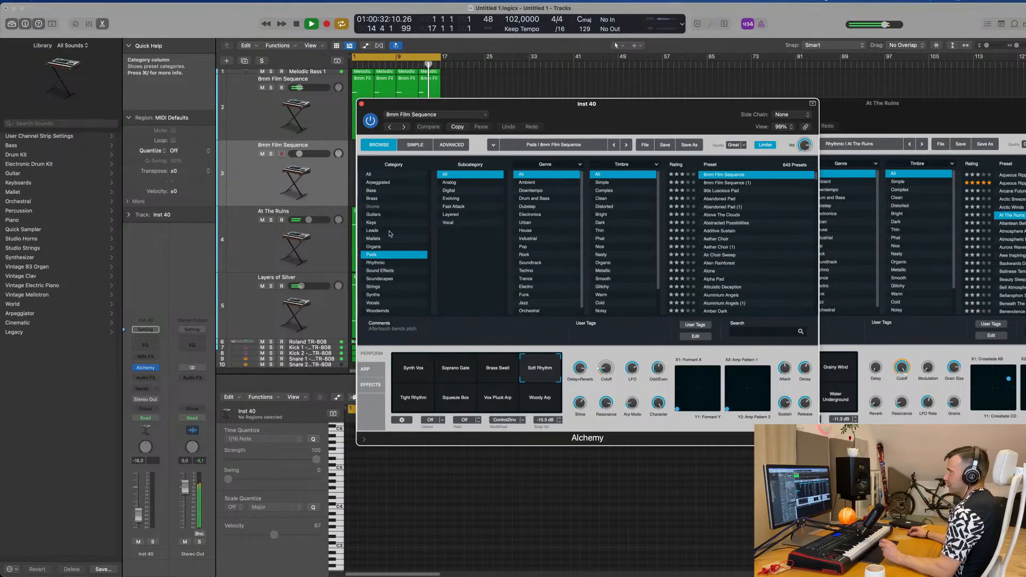
{"action": "left_click", "coordinate": [372, 223]}
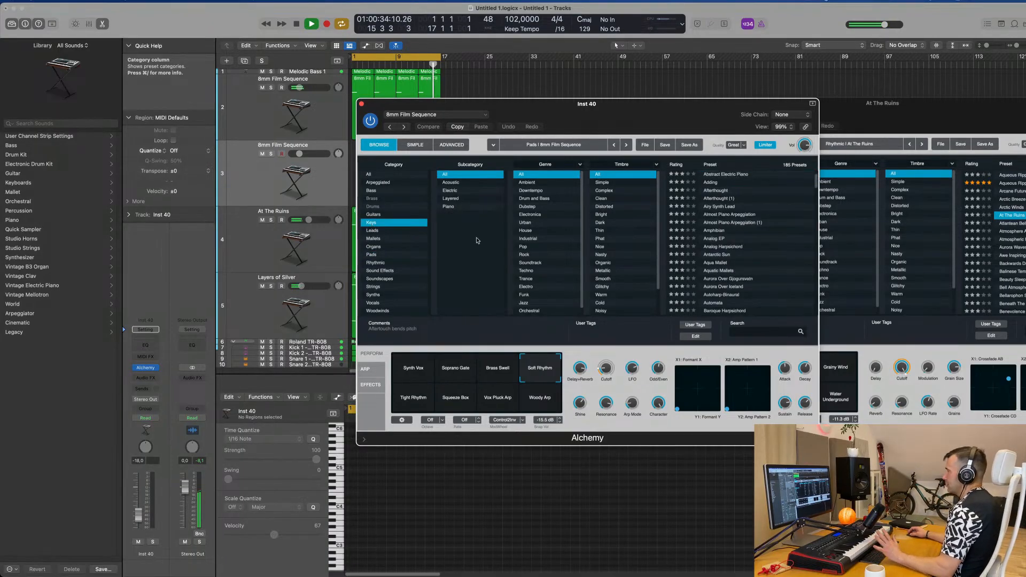
{"action": "scroll", "coordinate": [781, 234], "scroll_direction": "down", "scroll_amount": 3}
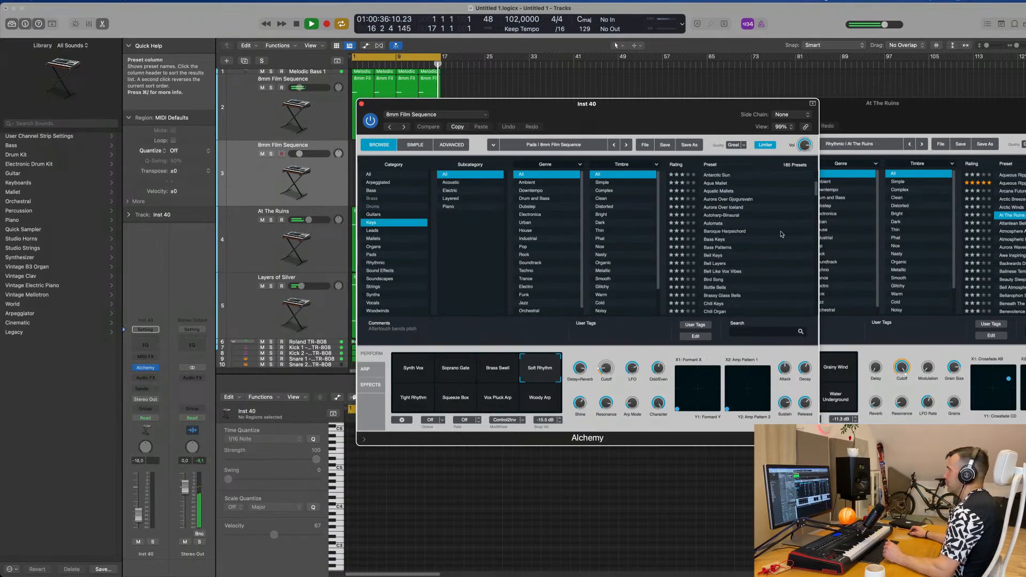
{"action": "scroll", "coordinate": [794, 240], "scroll_direction": "down", "scroll_amount": 2}
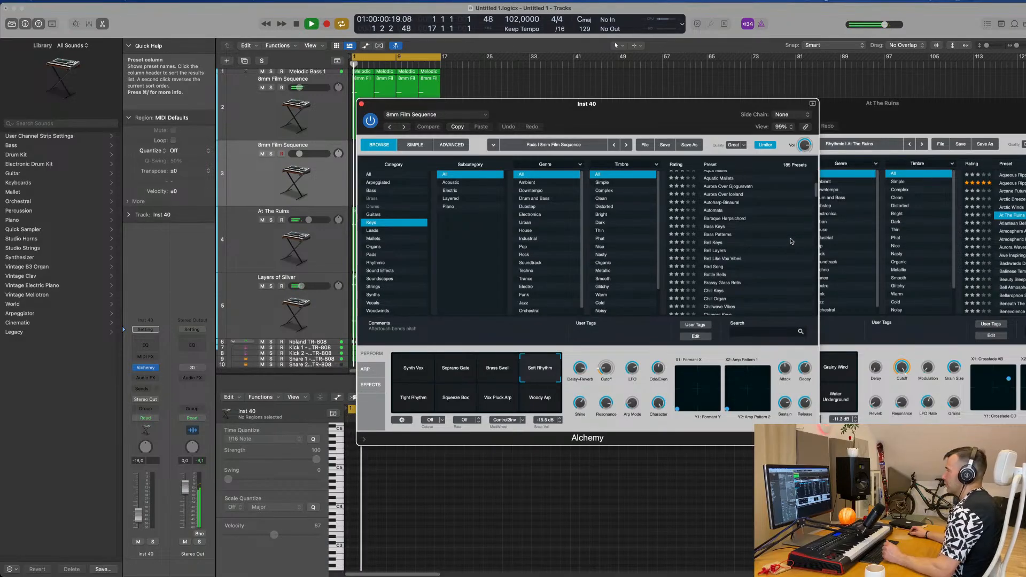
{"action": "scroll", "coordinate": [793, 241], "scroll_direction": "down", "scroll_amount": 2}
{"action": "scroll", "coordinate": [793, 240], "scroll_direction": "down", "scroll_amount": 1}
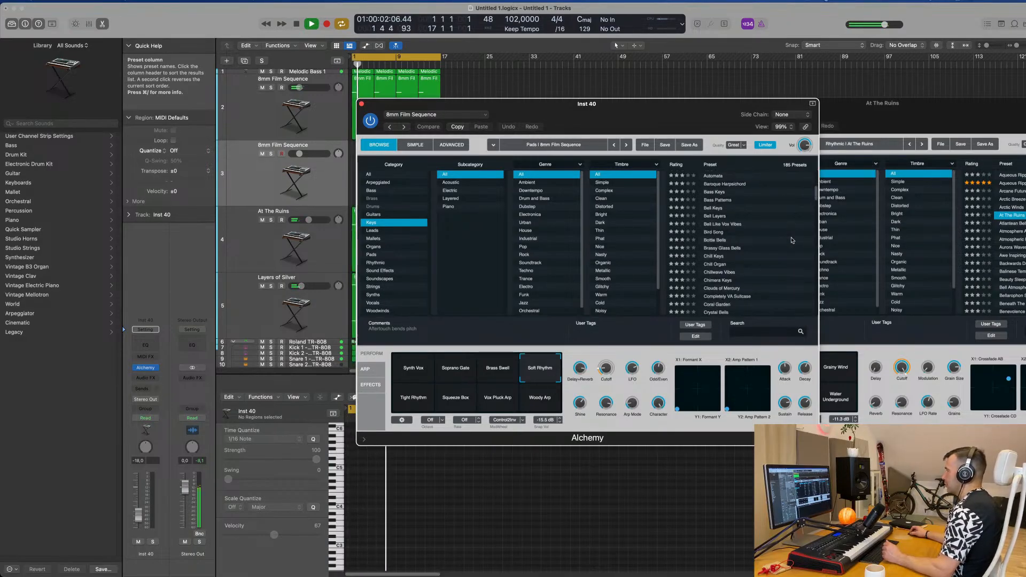
{"action": "left_click", "coordinate": [715, 257]}
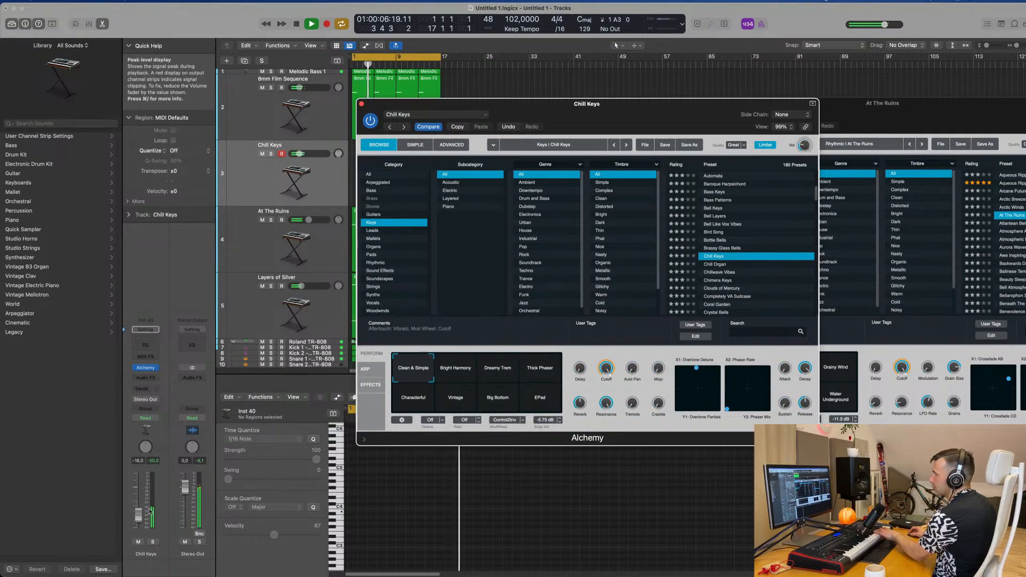
Step: Add a send from the Chill Keys track to Bus 7 and insert a SilverVerb reverb on the Aux 7 channel
{"action": "left_click", "coordinate": [141, 389]}
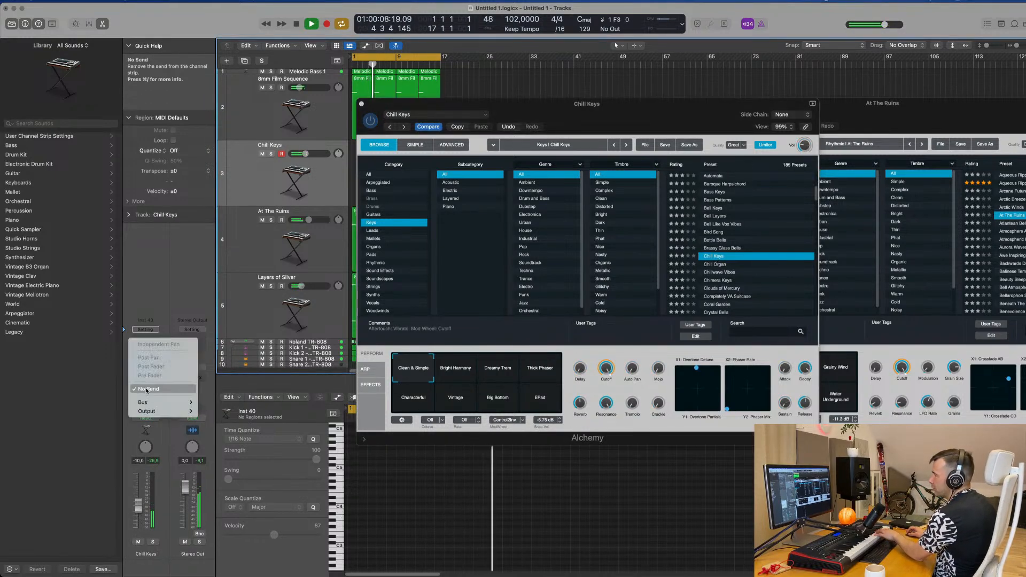
{"action": "mouse_move", "coordinate": [155, 402]}
{"action": "left_click", "coordinate": [209, 278]}
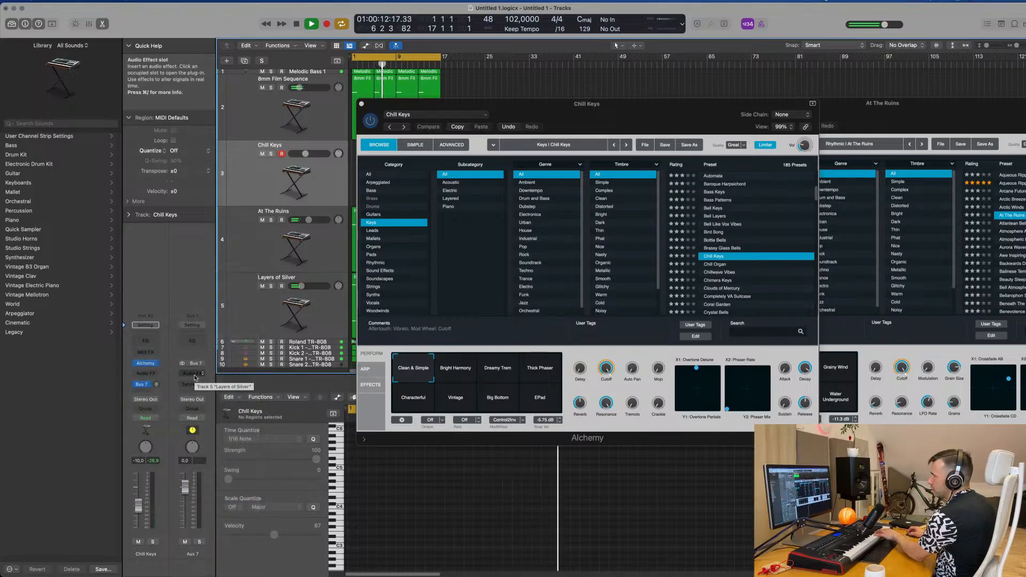
{"action": "left_click", "coordinate": [194, 372]}
{"action": "mouse_move", "coordinate": [218, 415]}
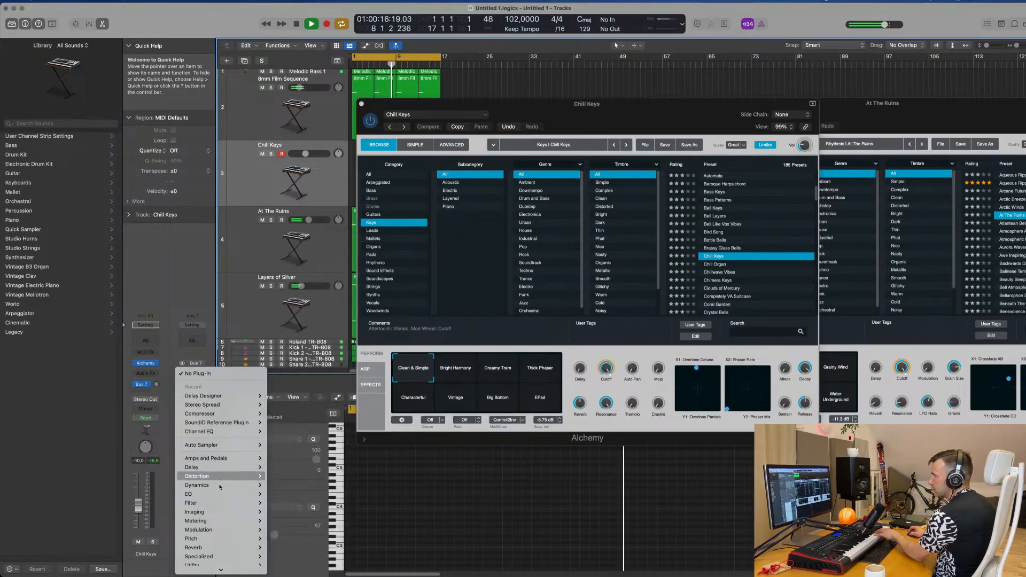
{"action": "mouse_move", "coordinate": [214, 548]}
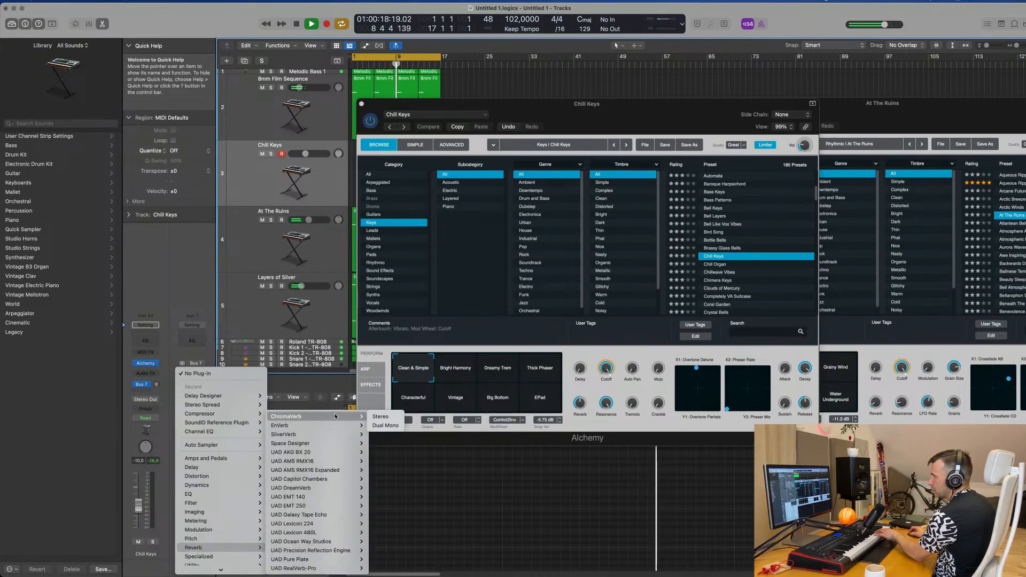
{"action": "mouse_move", "coordinate": [327, 432]}
{"action": "left_click", "coordinate": [381, 435]}
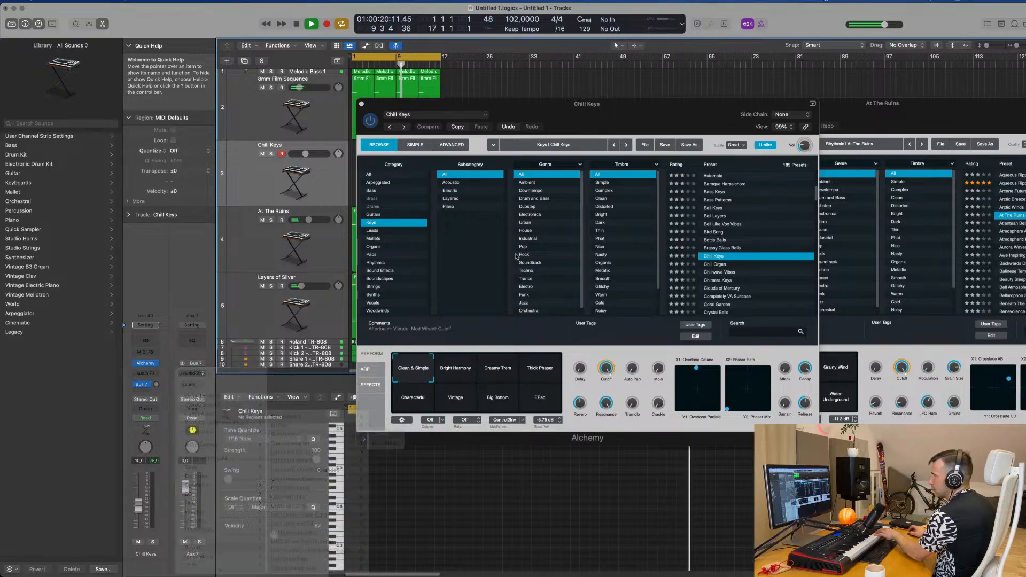
Step: Load the grandiose preset in SilverVerb, raise the Chill Keys send level to Bus 7, and move the plug-in windows apart
{"action": "left_click_drag", "start_coordinate": [384, 148], "coordinate": [477, 156]}
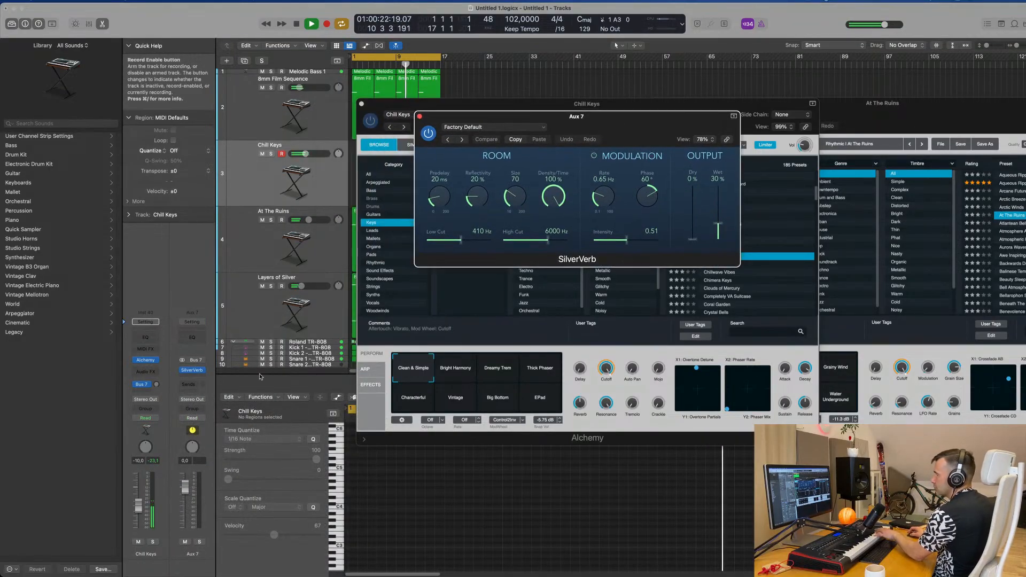
{"action": "left_click", "coordinate": [492, 127]}
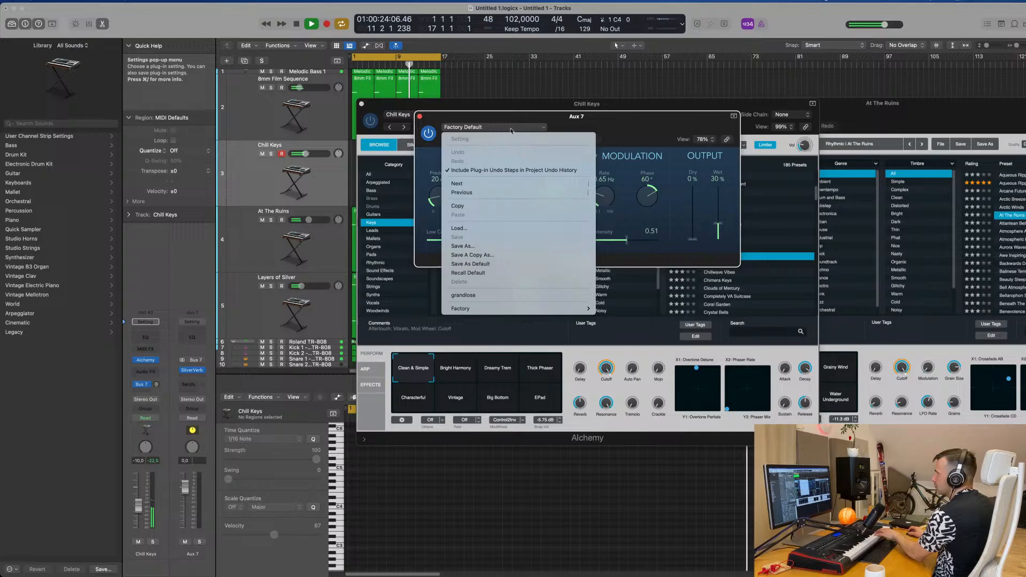
{"action": "left_click", "coordinate": [500, 296]}
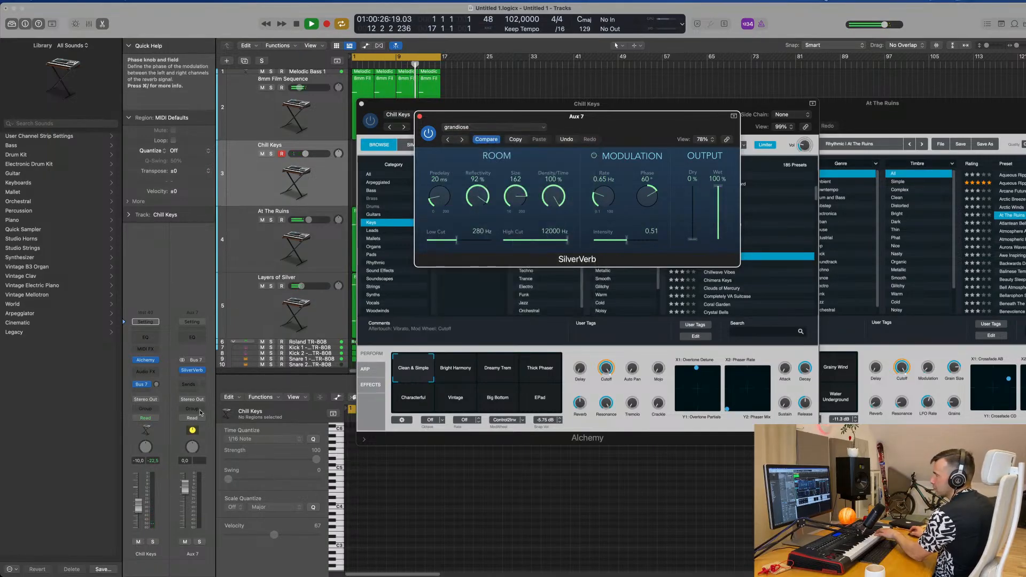
{"action": "left_click_drag", "start_coordinate": [156, 385], "coordinate": [162, 340]}
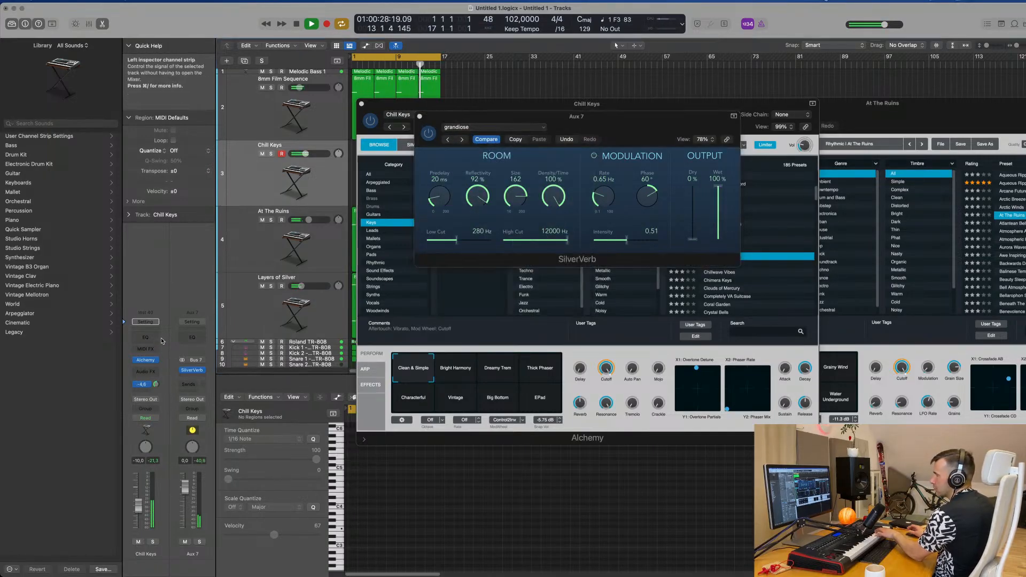
{"action": "left_click_drag", "start_coordinate": [481, 116], "coordinate": [740, 142]}
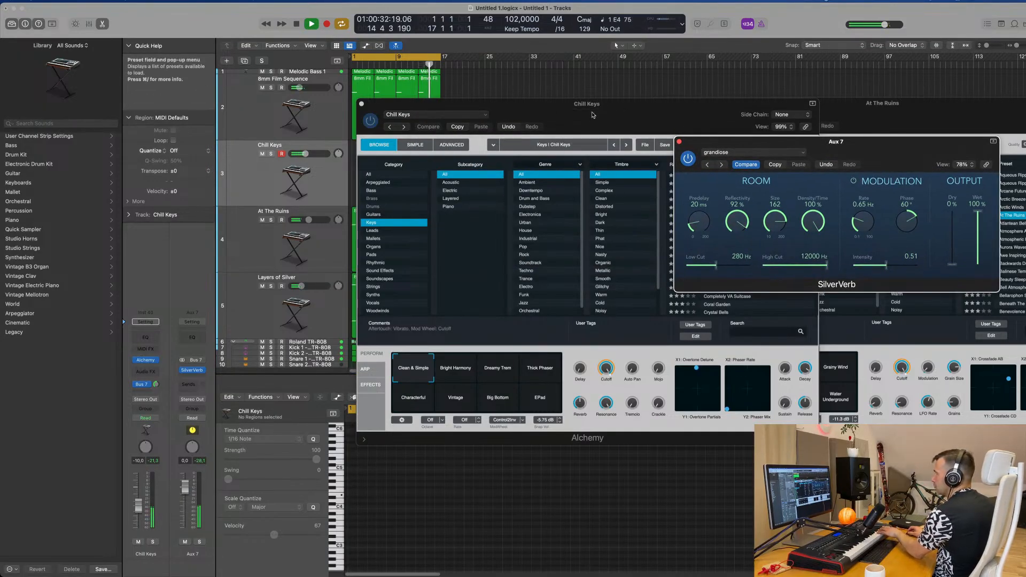
{"action": "left_click_drag", "start_coordinate": [593, 115], "coordinate": [537, 183]}
Step: Audition the Bright Harmony, Dreamy Trem and Thick Phaser snapshots of the Chill Keys patch
{"action": "left_click", "coordinate": [402, 444]}
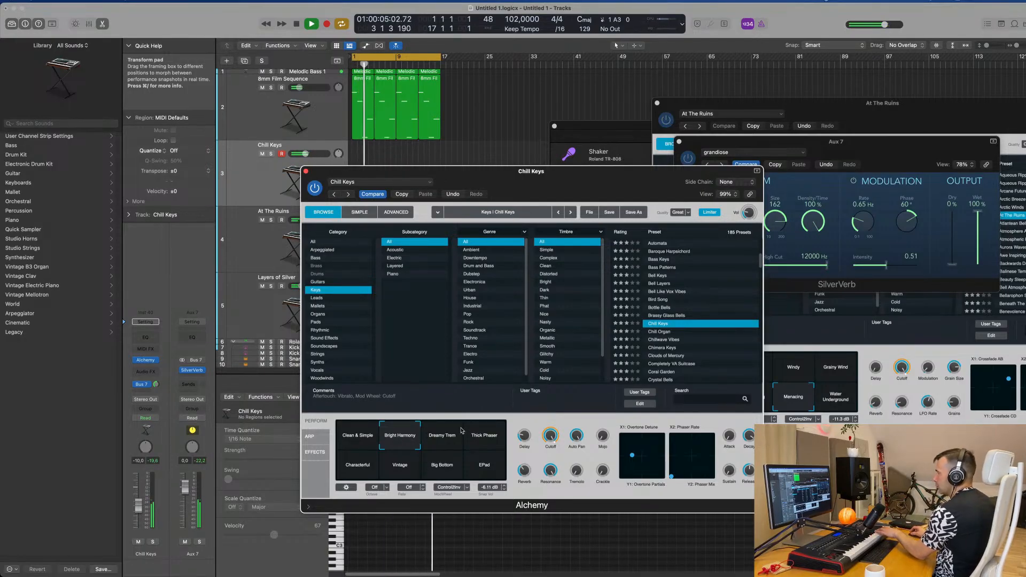
{"action": "left_click", "coordinate": [434, 440]}
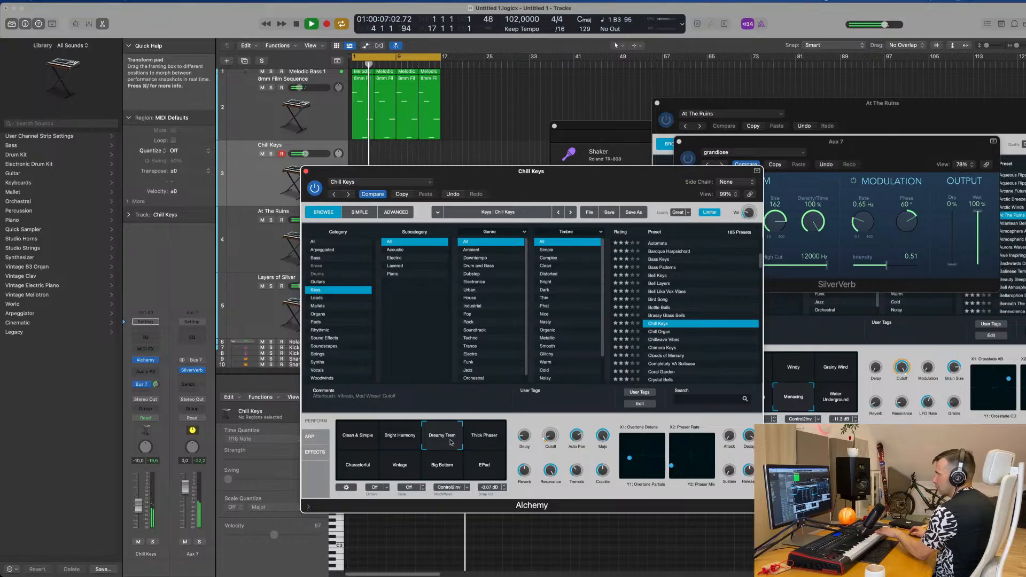
{"action": "left_click", "coordinate": [484, 441]}
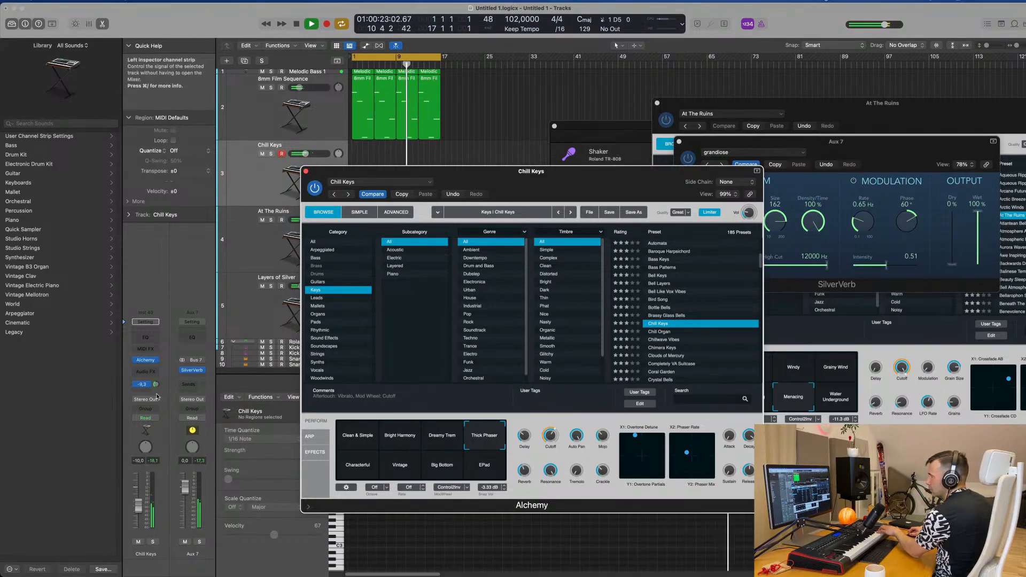
Step: Lower the Chill Keys track's volume to about -18 dB while auditioning the Characterful, Big Bottom and EPad snapshots
{"action": "left_click", "coordinate": [176, 410]}
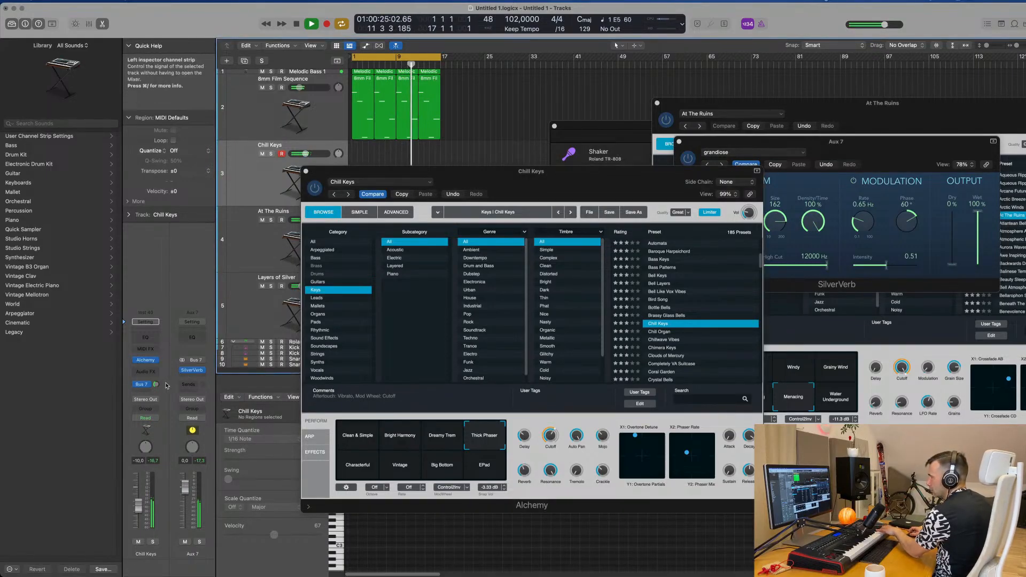
{"action": "left_click", "coordinate": [361, 468]}
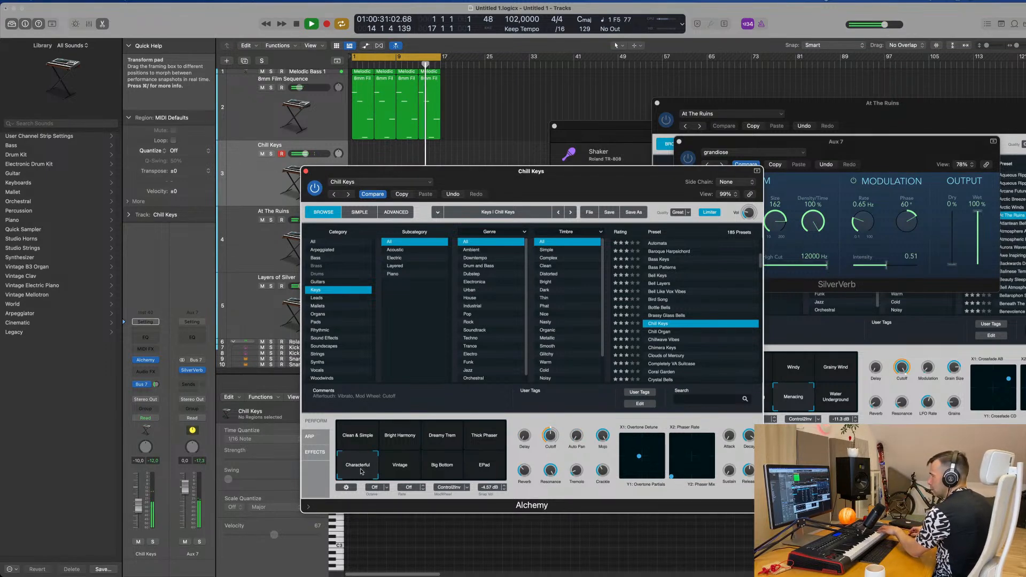
{"action": "left_click_drag", "start_coordinate": [138, 510], "coordinate": [141, 517]}
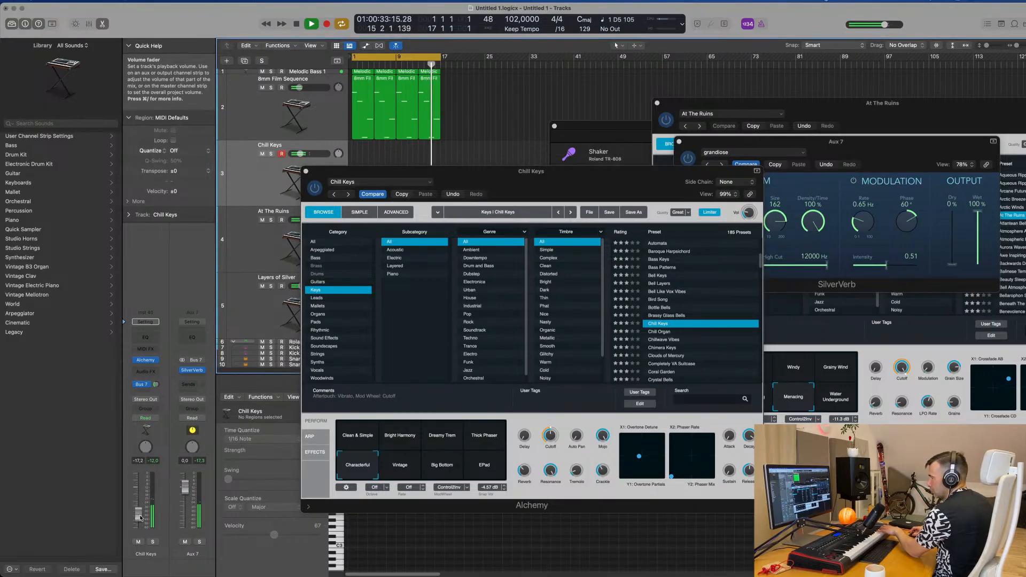
{"action": "left_click", "coordinate": [399, 468]}
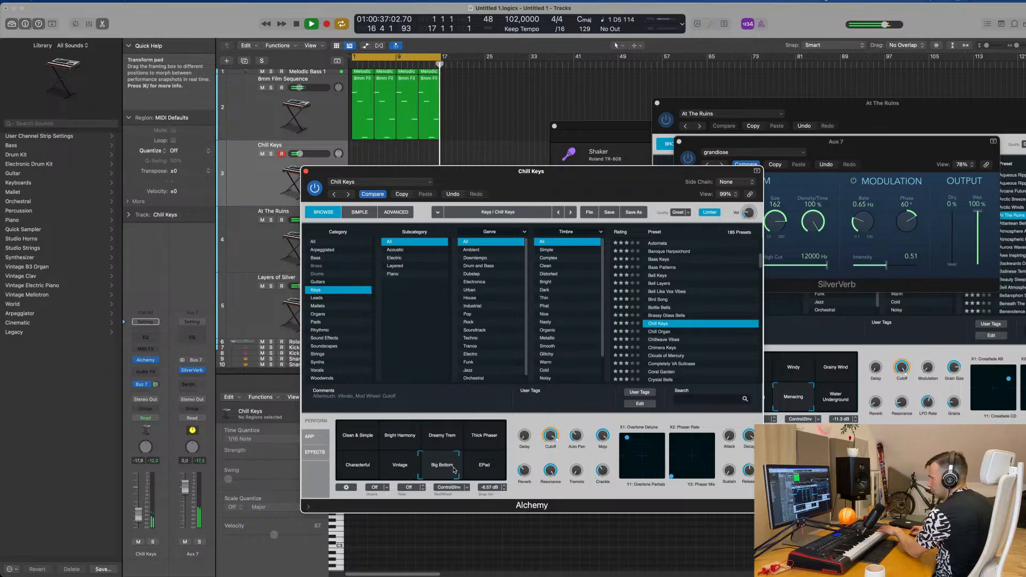
{"action": "left_click", "coordinate": [502, 469]}
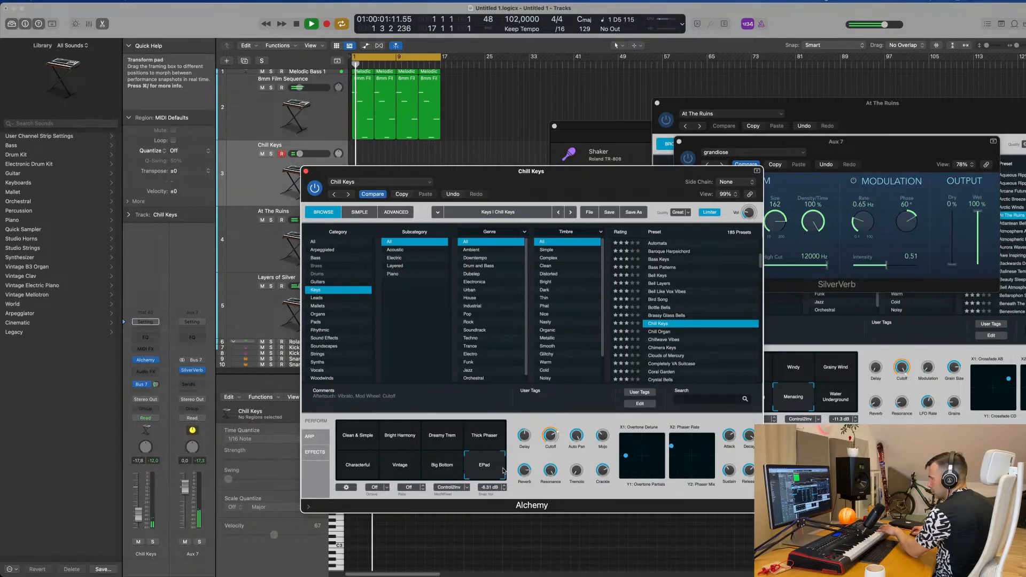
Step: Audition the Chimera Keys and Clouds of Mercury presets, and settle on Crystal Bells with its Full Tone snapshot
{"action": "scroll", "coordinate": [684, 328], "scroll_direction": "down", "scroll_amount": 3}
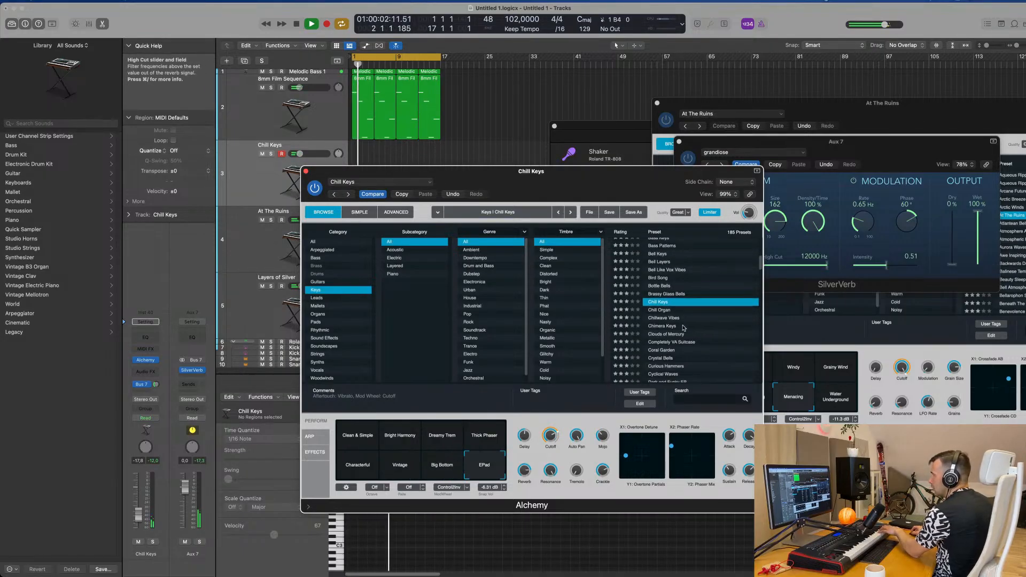
{"action": "left_click", "coordinate": [663, 326]}
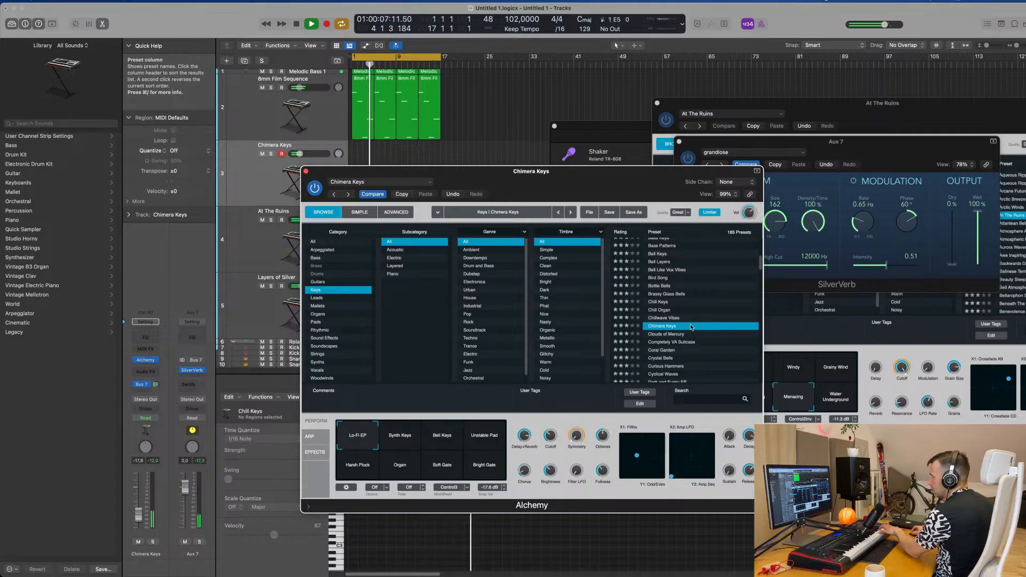
{"action": "scroll", "coordinate": [687, 321], "scroll_direction": "down", "scroll_amount": 3}
{"action": "left_click", "coordinate": [671, 306]}
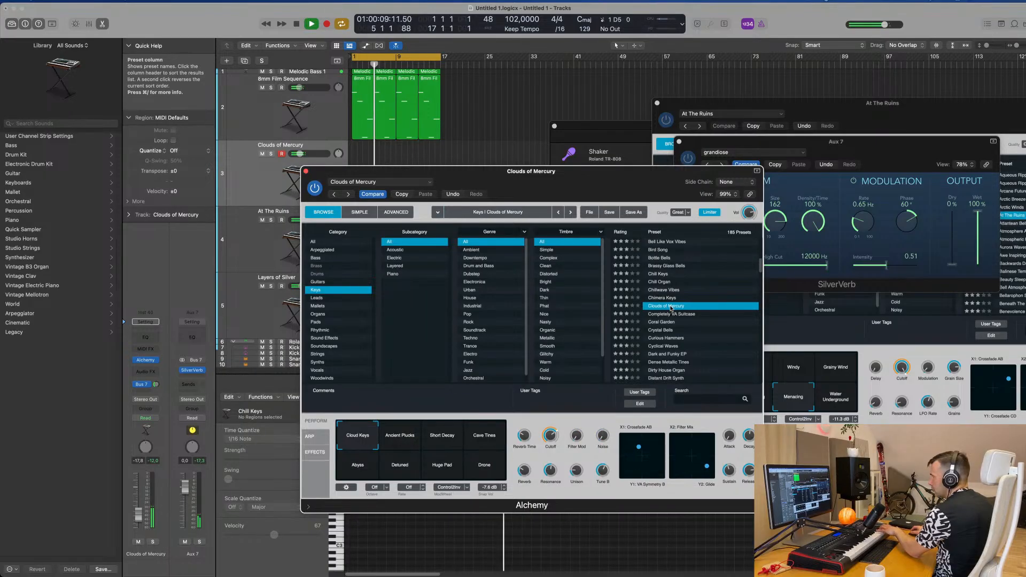
{"action": "scroll", "coordinate": [677, 308], "scroll_direction": "down", "scroll_amount": 2}
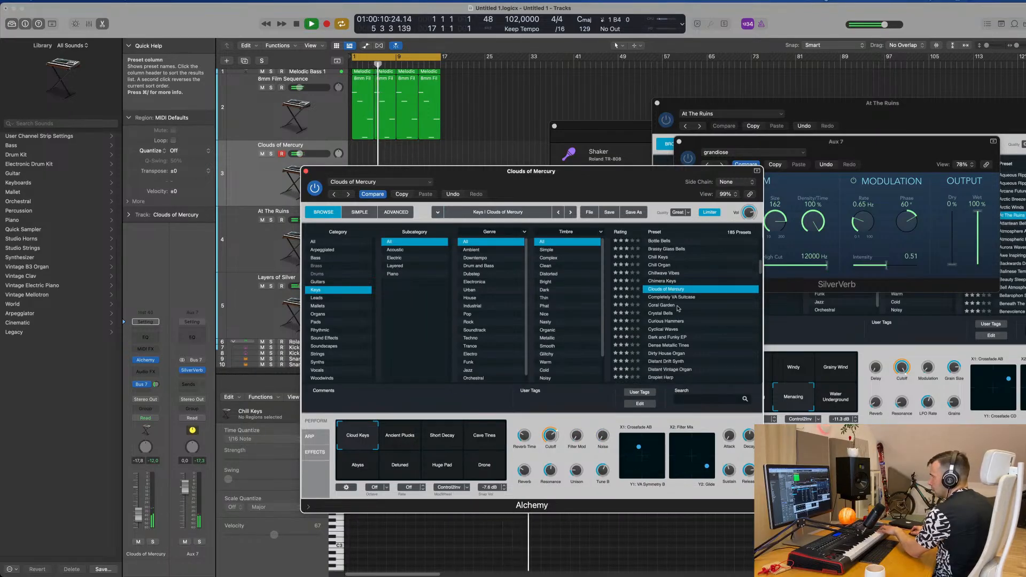
{"action": "left_click", "coordinate": [663, 315]}
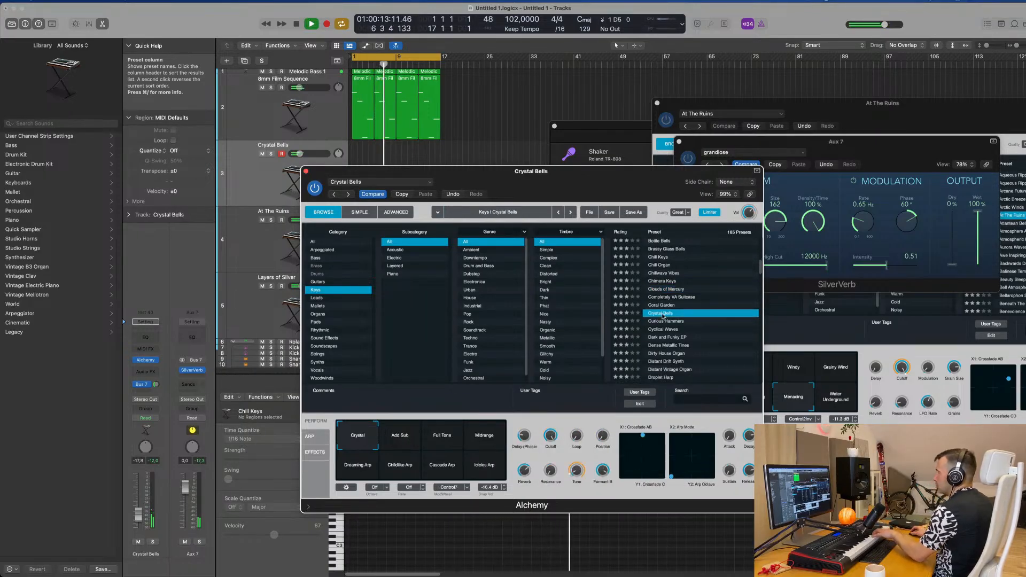
{"action": "mouse_move", "coordinate": [158, 381]}
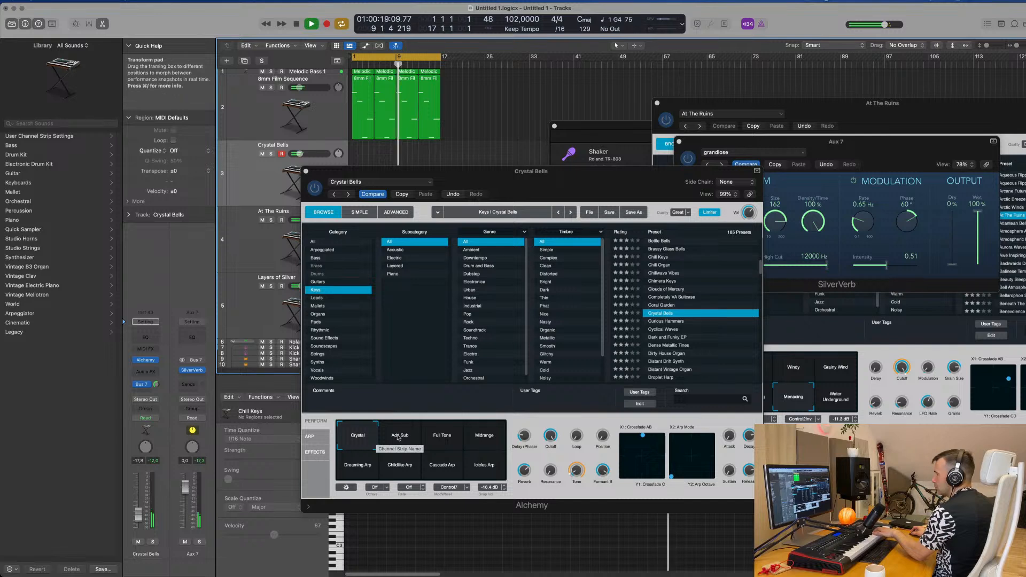
{"action": "left_click", "coordinate": [446, 437]}
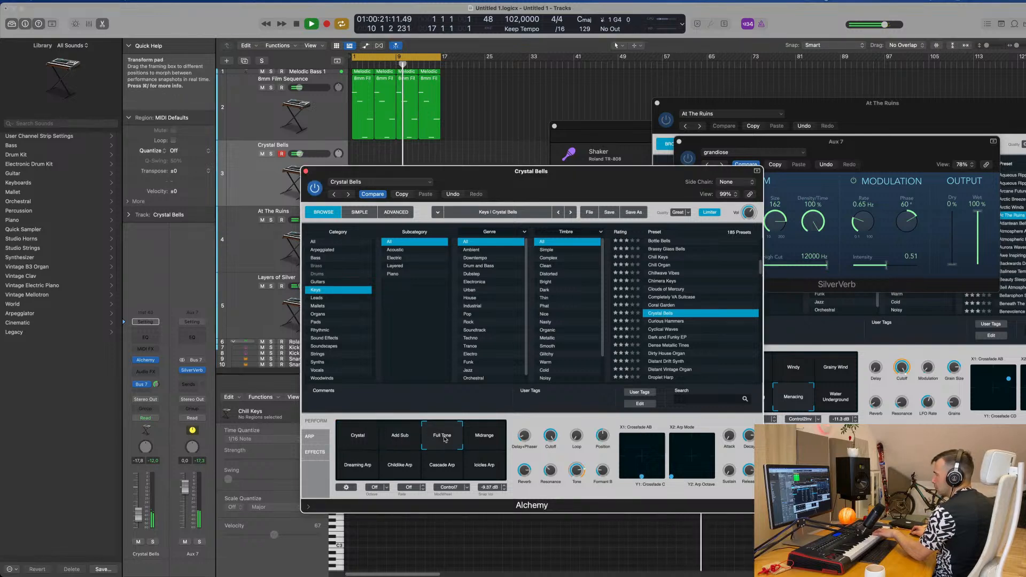
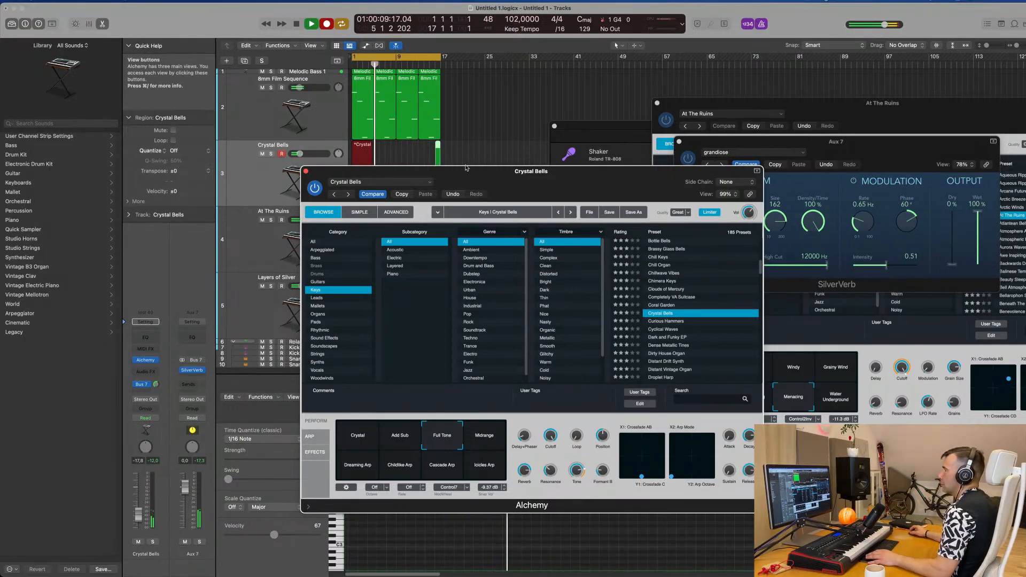
Step: Finish recording the Crystal Bells part and review its notes in the Piano Roll during playback
{"action": "key", "text": "space"}
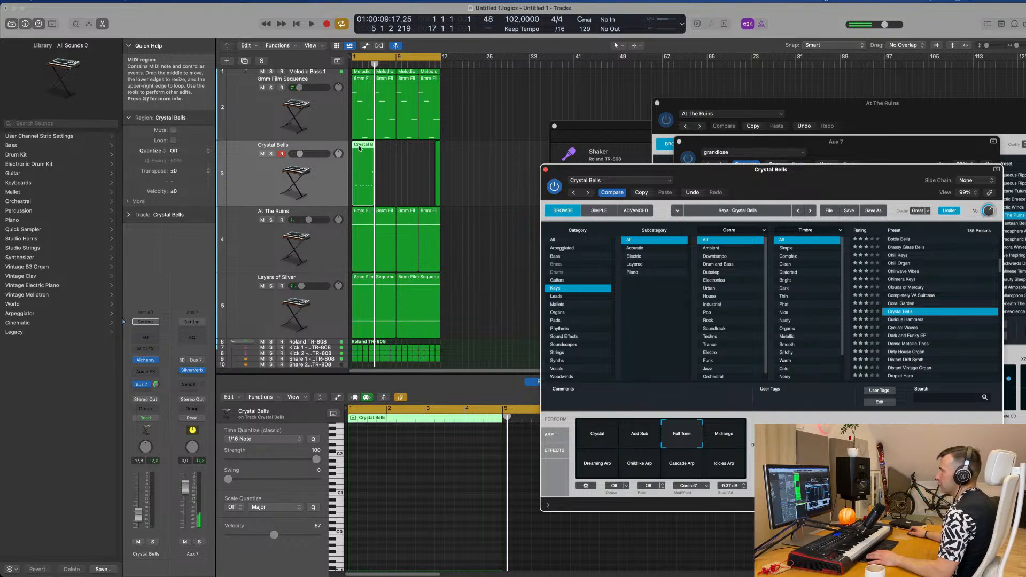
{"action": "key", "text": "e"}
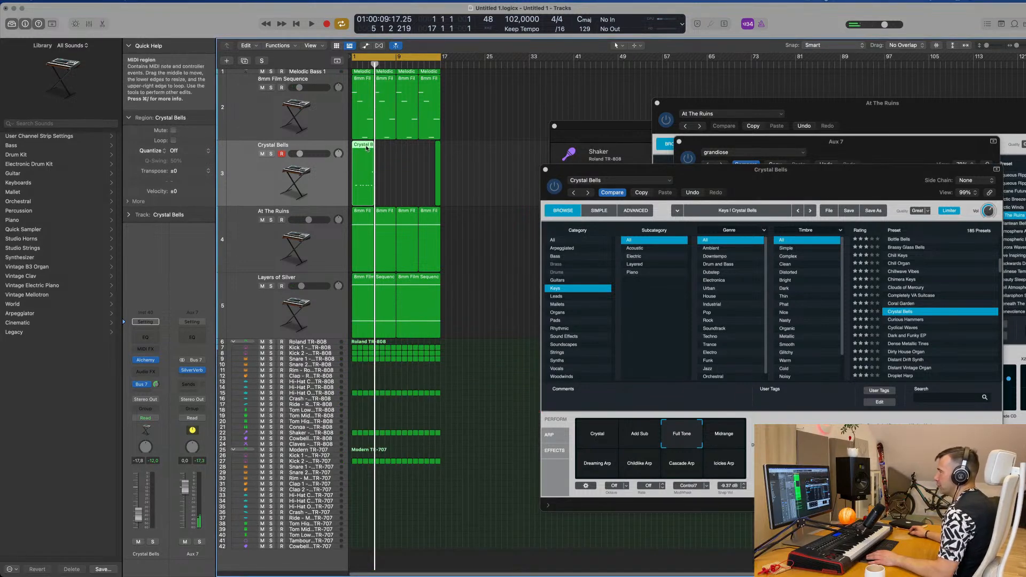
{"action": "key", "text": "e"}
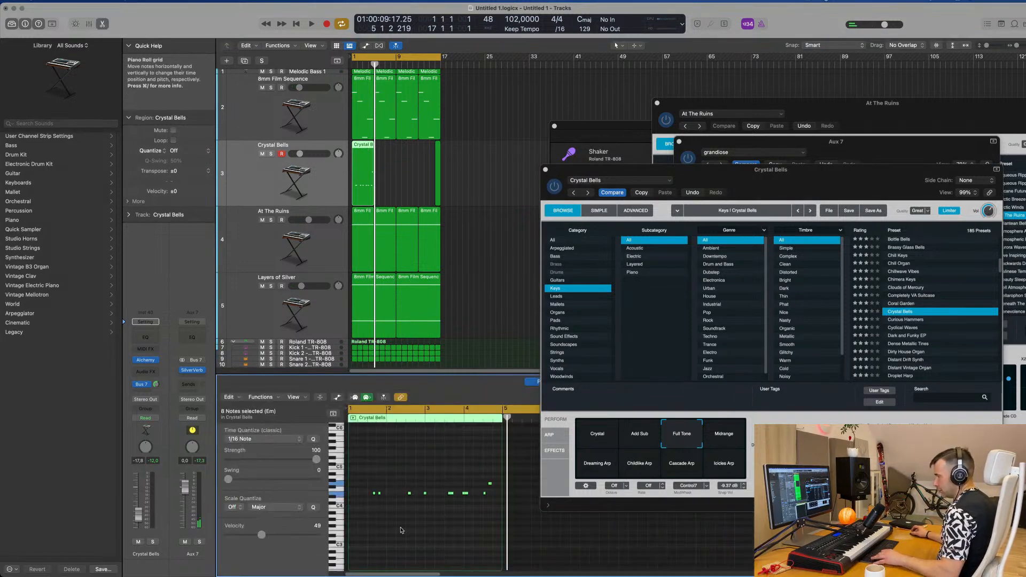
{"action": "key", "text": "space"}
{"action": "left_click", "coordinate": [398, 530], "text": "ctrl+alt"}
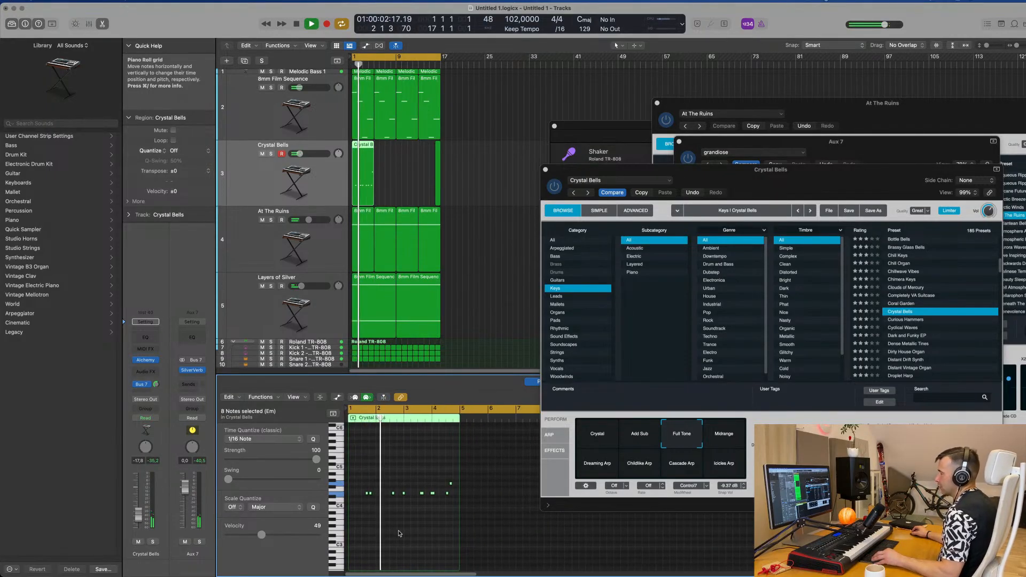
{"action": "left_click", "coordinate": [400, 528], "text": "ctrl+alt"}
{"action": "left_click", "coordinate": [402, 533], "text": "ctrl+alt"}
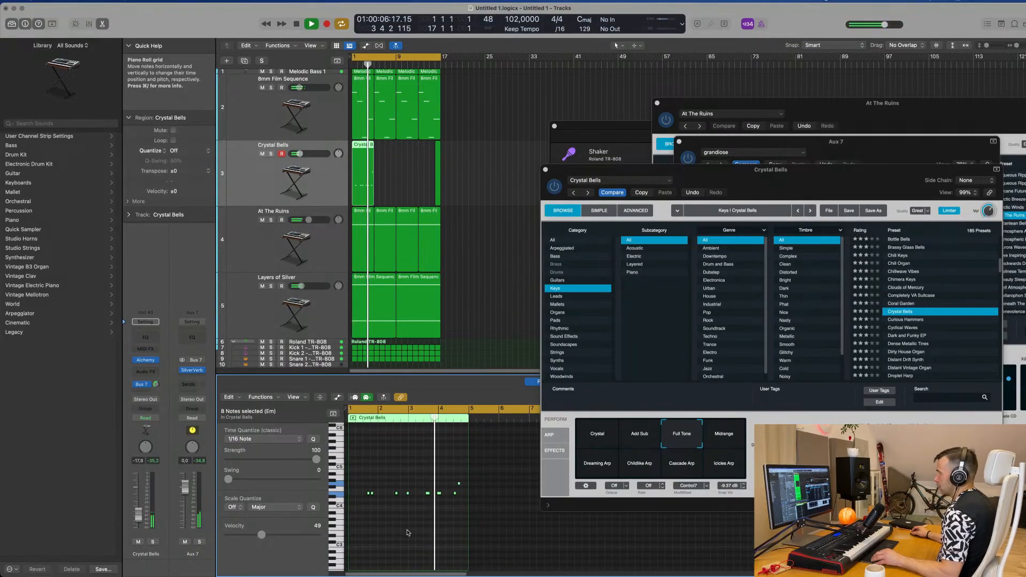
{"action": "left_click", "coordinate": [414, 531], "text": "ctrl+alt"}
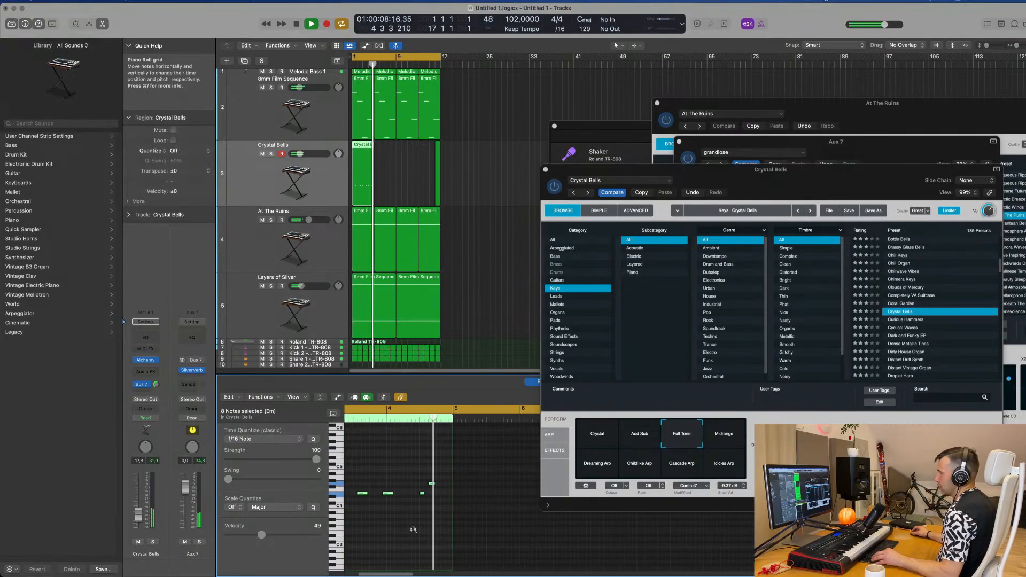
{"action": "left_click", "coordinate": [414, 530], "text": "ctrl+alt"}
Step: Delete the short leftover region at the end of the Crystal Bells track and restart playback from bar 1 with the first region selected
{"action": "left_click", "coordinate": [476, 205]}
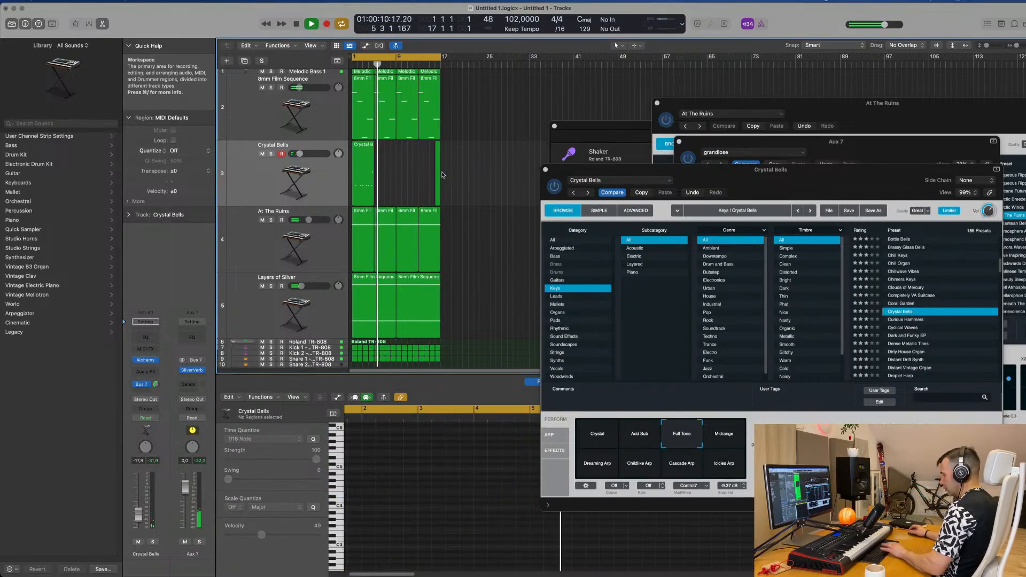
{"action": "left_click", "coordinate": [362, 166]}
{"action": "key", "text": "space"}
{"action": "key", "text": "Return"}
{"action": "key", "text": "space"}
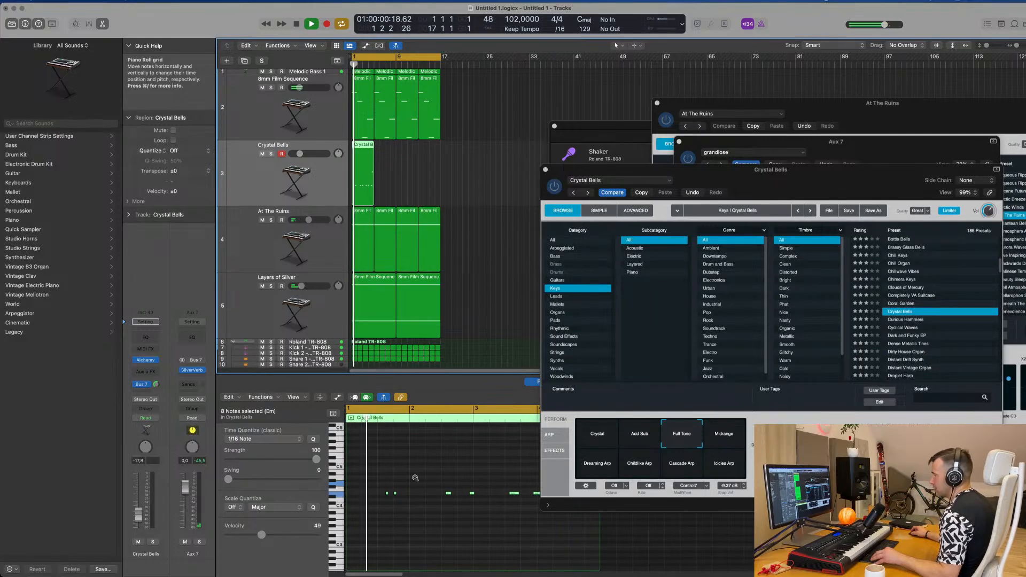
Step: Copy the last note of the first Crystal Bells region slightly later and to a higher pitch, just before bar 5
{"action": "left_click", "coordinate": [414, 479], "text": "ctrl+alt"}
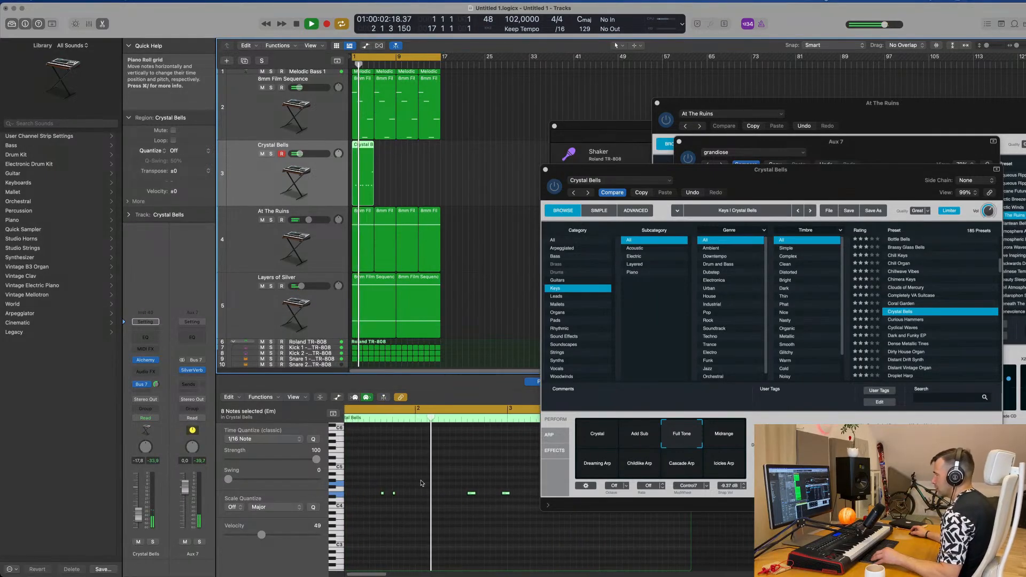
{"action": "left_click", "coordinate": [423, 483], "text": "ctrl+alt"}
{"action": "left_click", "coordinate": [508, 477], "text": "ctrl+alt"}
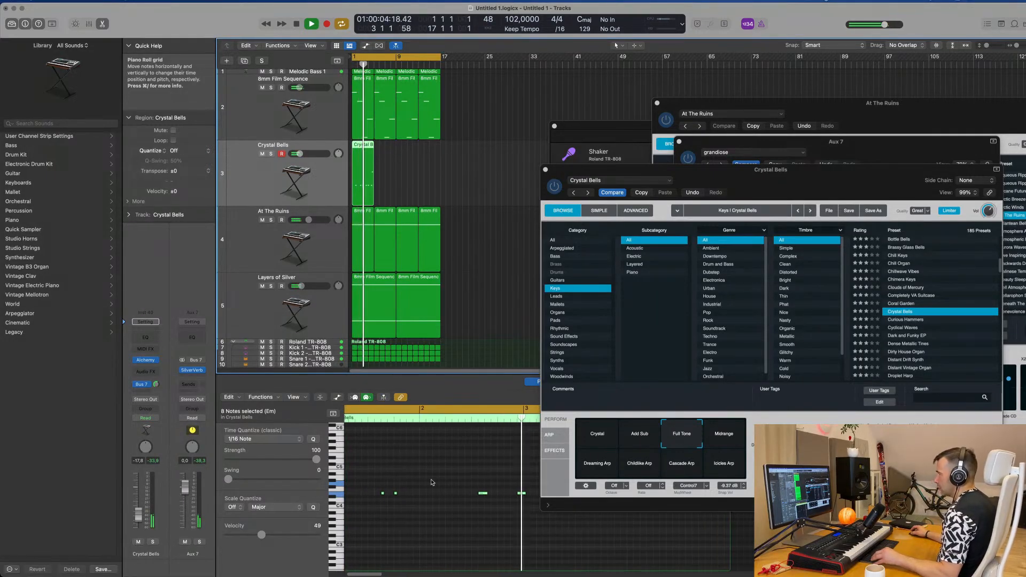
{"action": "left_click", "coordinate": [508, 493]}
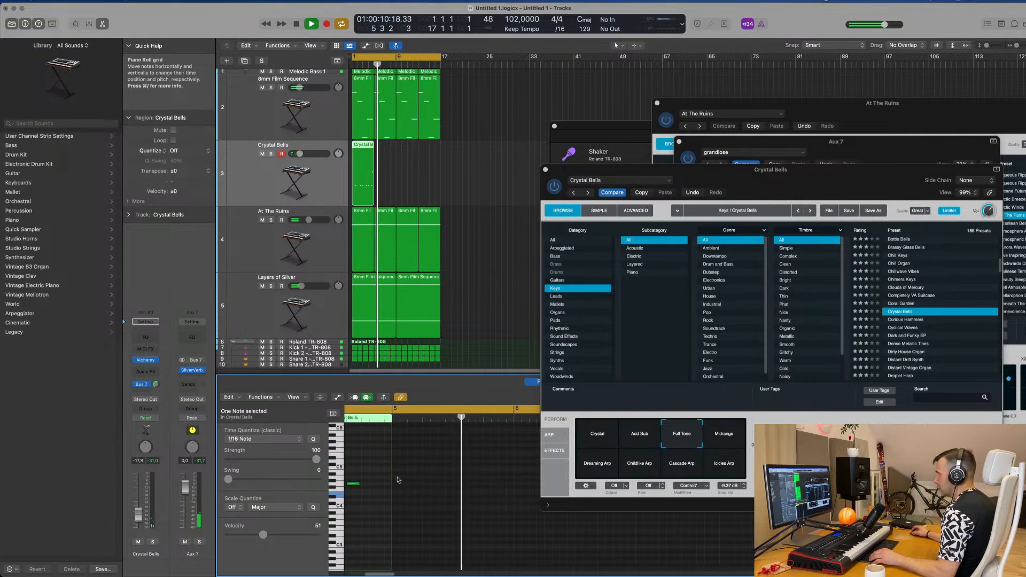
{"action": "scroll", "coordinate": [417, 488], "scroll_direction": "left", "scroll_amount": 3}
{"action": "left_click", "coordinate": [420, 485]}
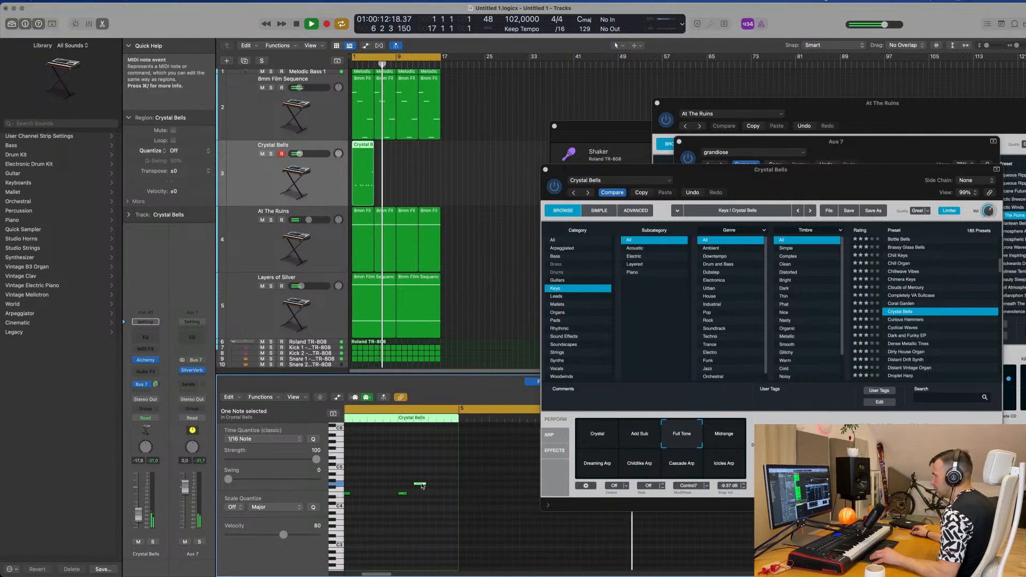
{"action": "left_click_drag", "start_coordinate": [422, 487], "coordinate": [436, 478]}
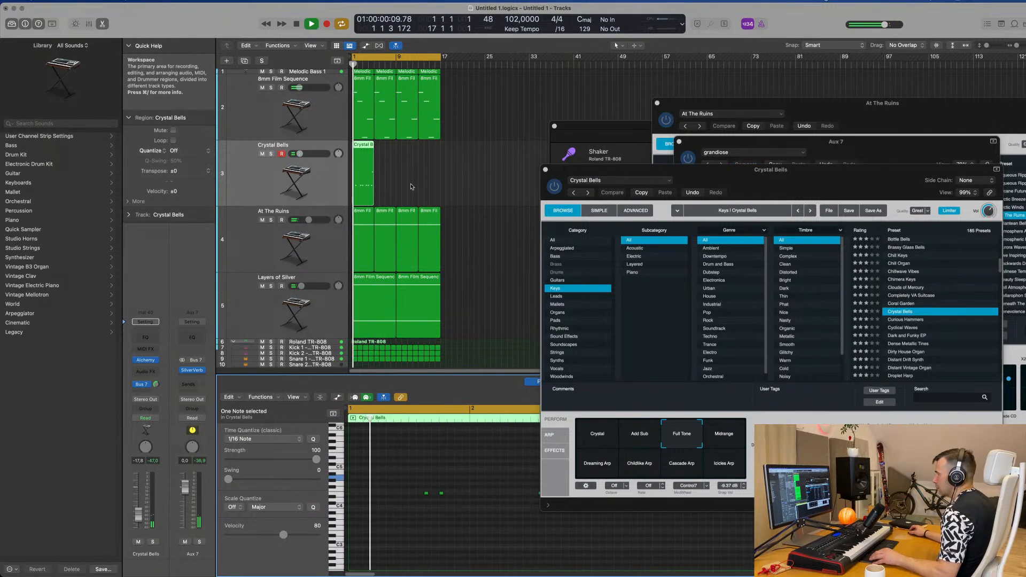
Step: Check the edited notes during playback and repeat the four-bar Crystal Bells region three times to fill bars 1 to 16
{"action": "key", "text": "super+Left"}
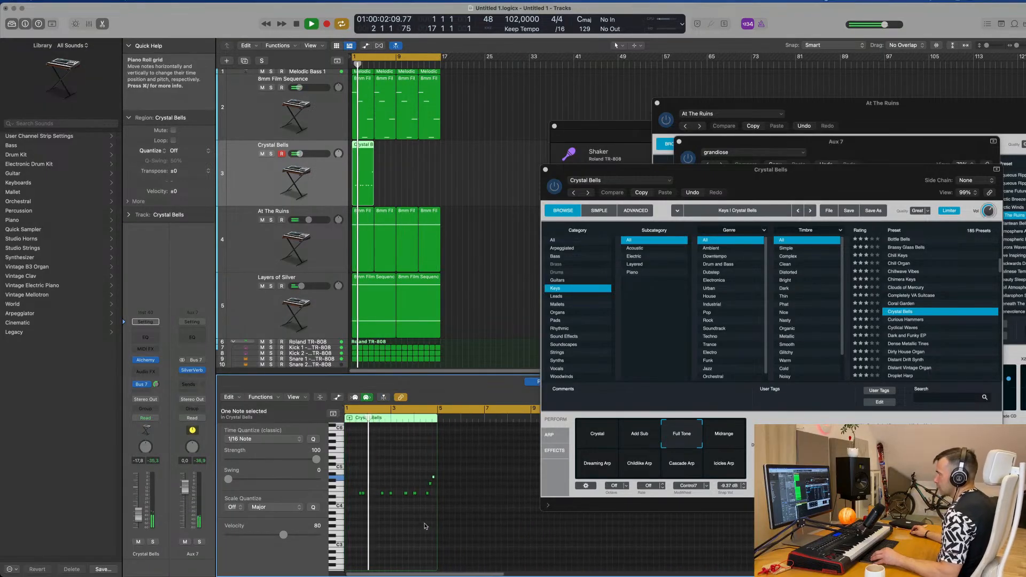
{"action": "key", "text": "super+Right"}
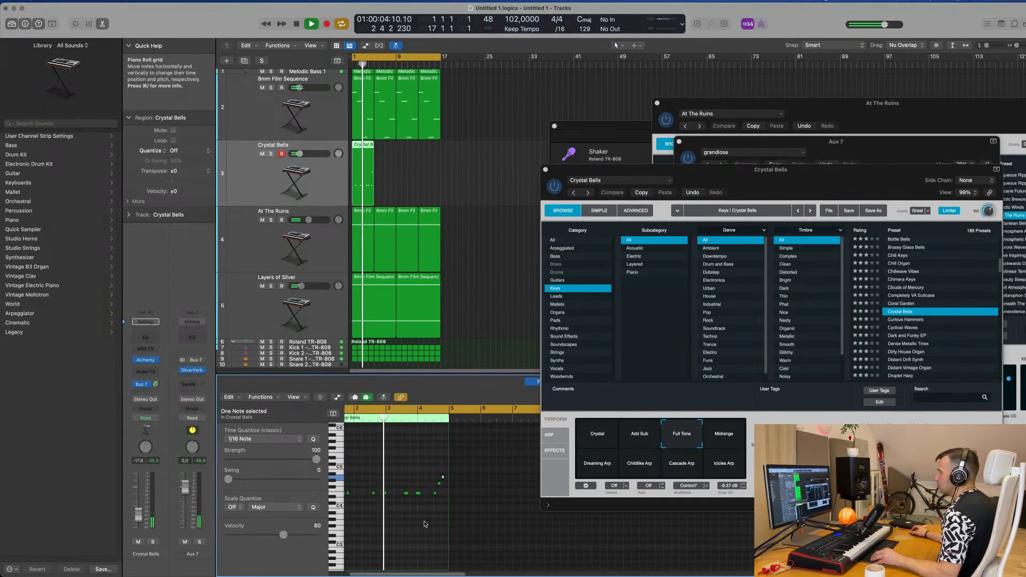
{"action": "key", "text": "super+Right"}
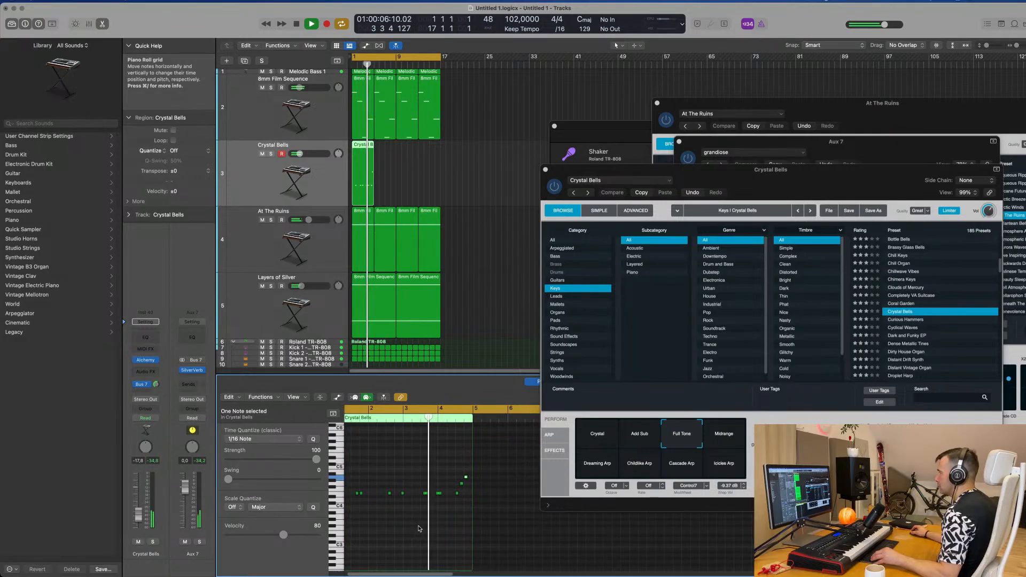
{"action": "key", "text": "super+Left"}
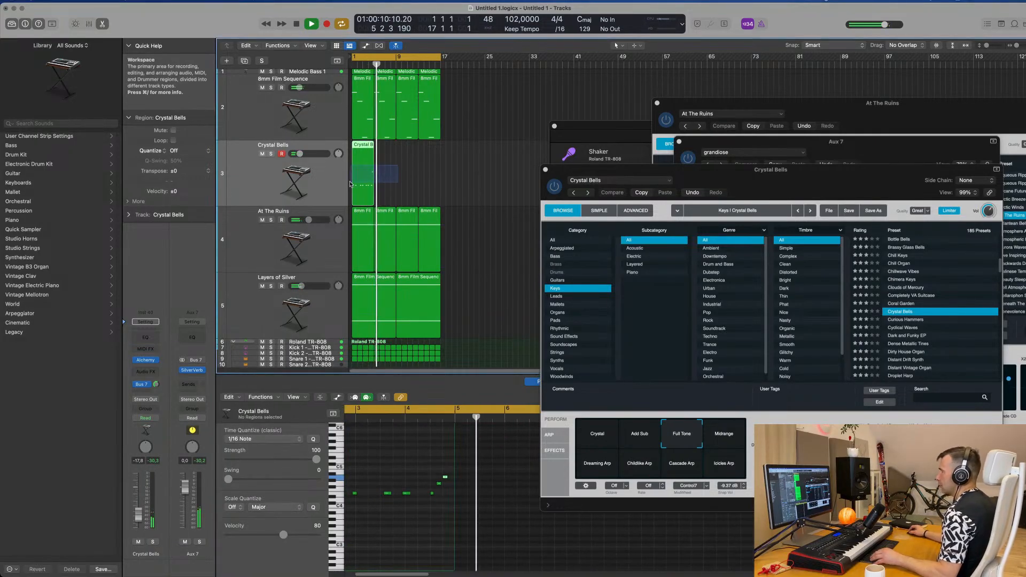
{"action": "key", "text": "super+Right"}
{"action": "key", "text": "super+r"}
{"action": "key", "text": "super+r"}
{"action": "key", "text": "super+r"}
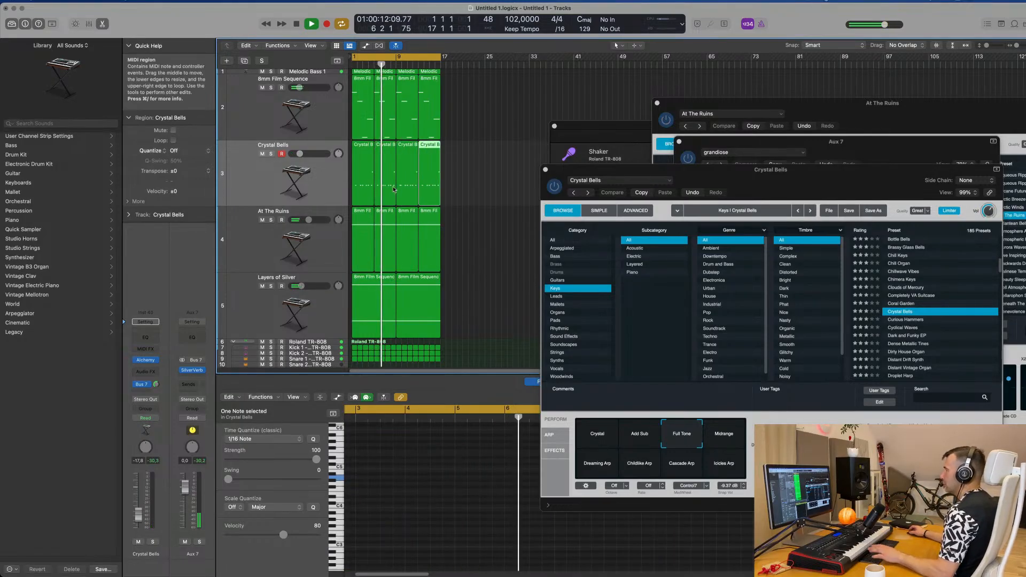
Step: Set the Crystal Bells track volume to -15.2 dB and clear its Alchemy window and the Roland TR-808 window off the arrangement
{"action": "left_click_drag", "start_coordinate": [795, 181], "coordinate": [679, 188]}
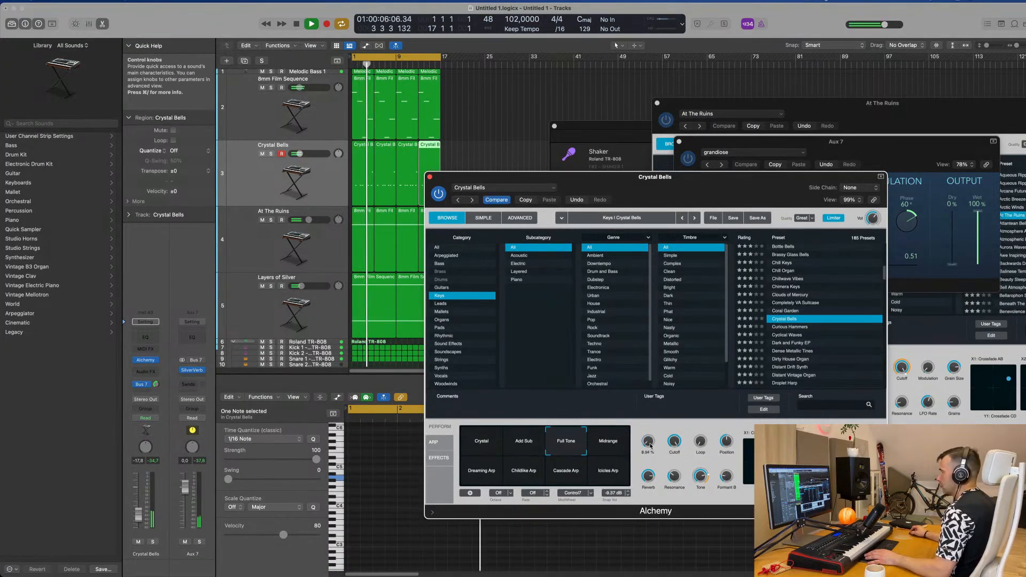
{"action": "left_click_drag", "start_coordinate": [142, 513], "coordinate": [140, 513]}
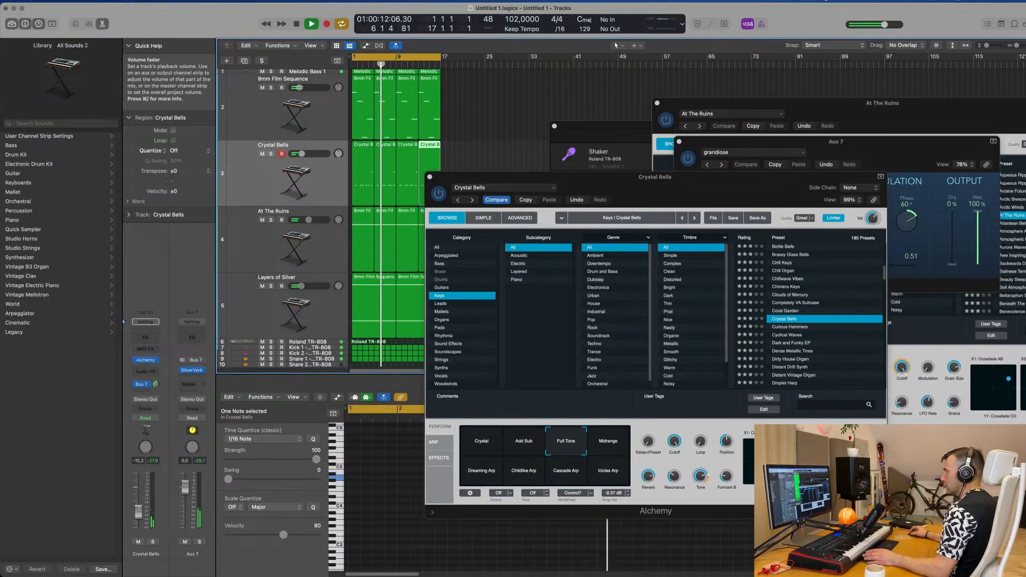
{"action": "left_click_drag", "start_coordinate": [534, 177], "coordinate": [315, 262]}
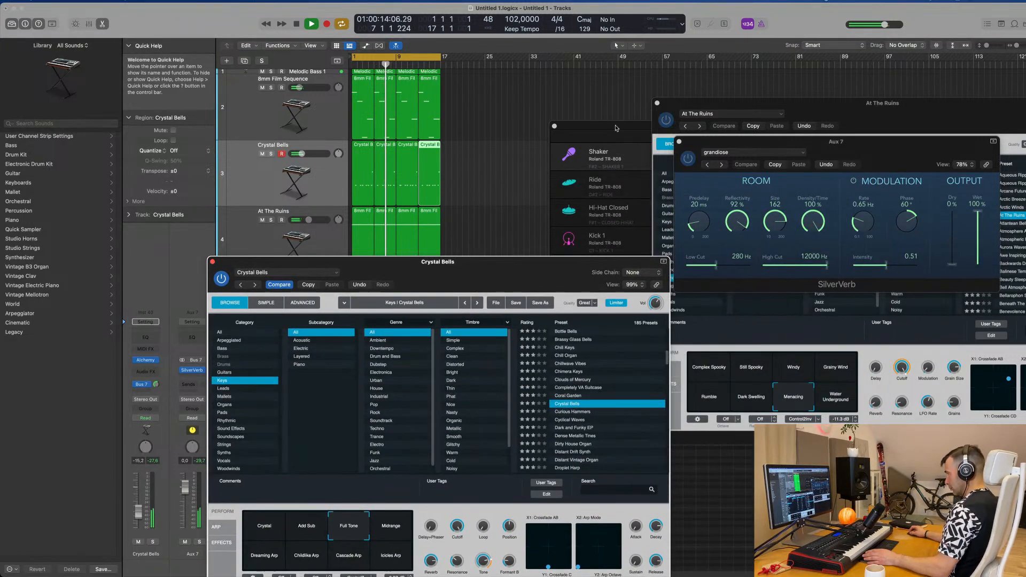
{"action": "left_click_drag", "start_coordinate": [618, 128], "coordinate": [853, 147]}
{"action": "left_click_drag", "start_coordinate": [518, 266], "coordinate": [759, 196]}
{"action": "left_click", "coordinate": [463, 190]}
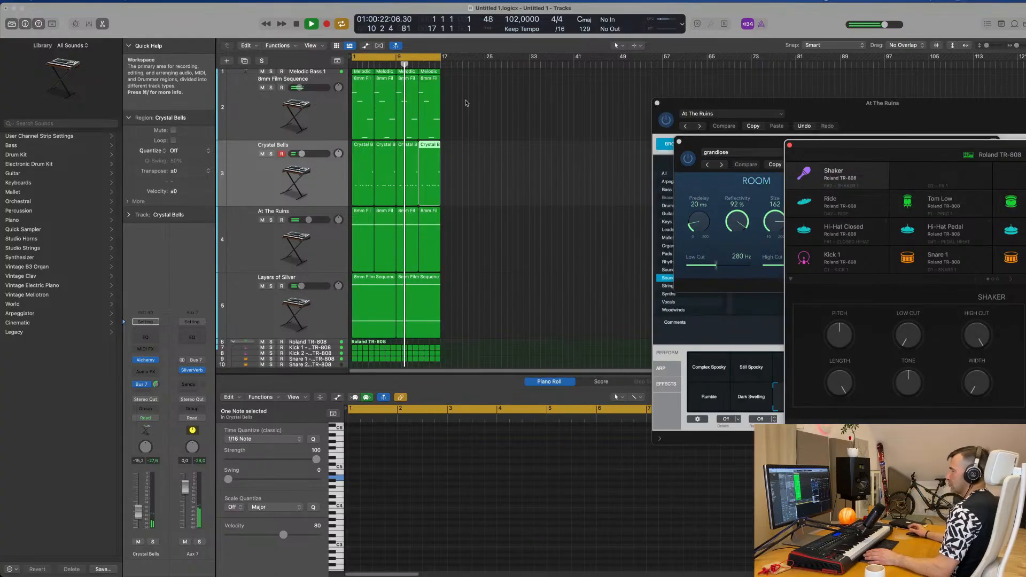
Step: Hide the lower editor area and repeat the regions of all tracks three times, extending the 16-bar section to bar 65
{"action": "scroll", "coordinate": [475, 139], "scroll_direction": "down", "scroll_amount": 1}
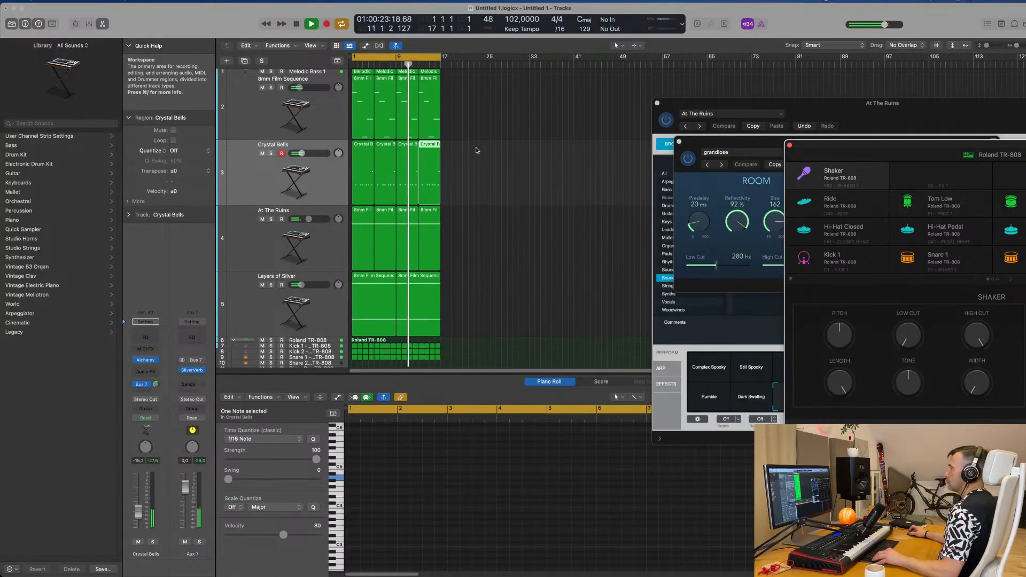
{"action": "left_click", "coordinate": [490, 194]}
{"action": "key", "text": "x"}
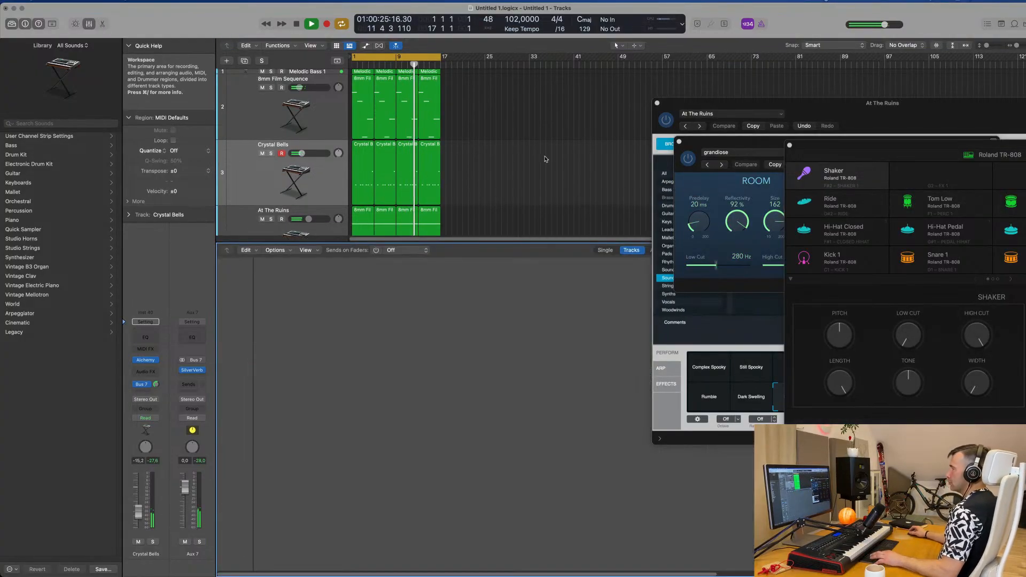
{"action": "key", "text": "x"}
{"action": "key", "text": "super+a"}
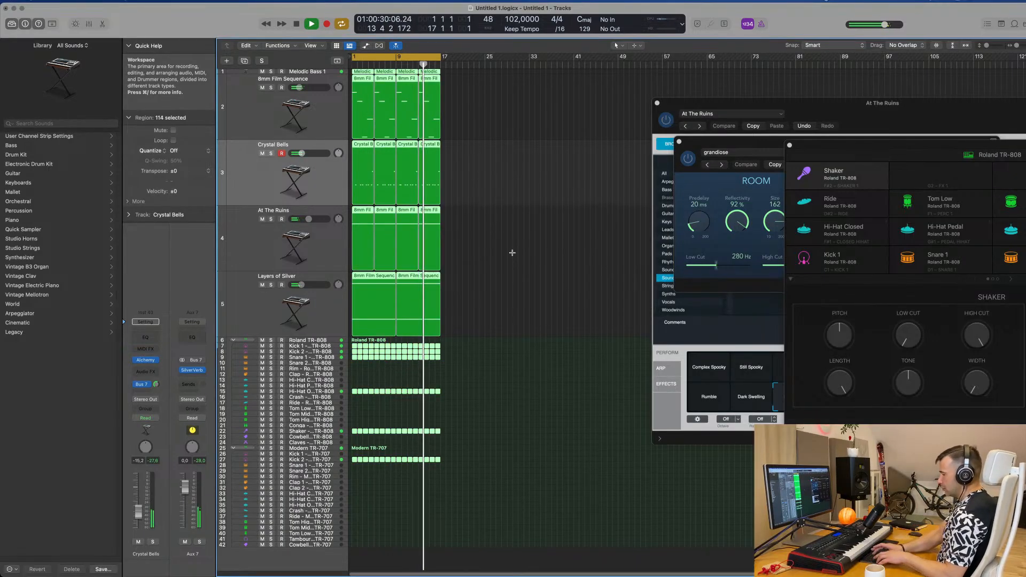
{"action": "key", "text": "super+r"}
{"action": "key", "text": "super+r"}
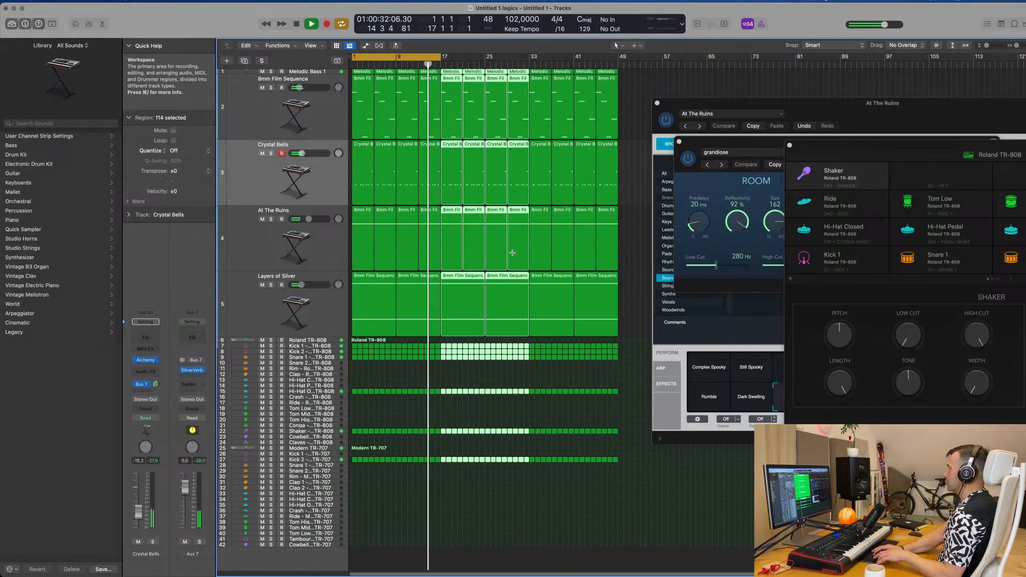
{"action": "key", "text": "super+r"}
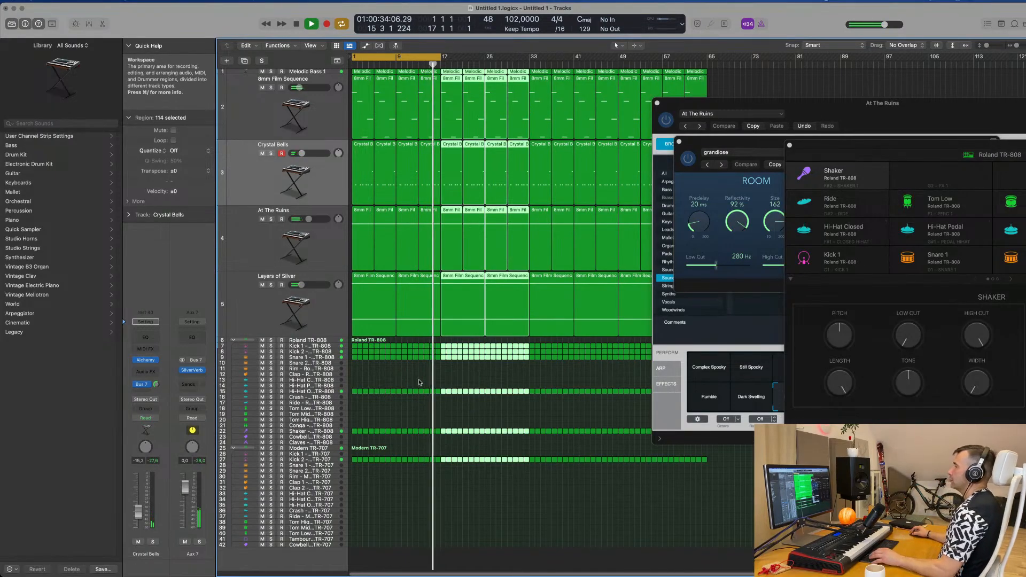
Step: Audition the opening with the 8mm Film Sequence track muted and unmuted, and delete that track's first four regions in bars 1 to 16
{"action": "left_click", "coordinate": [418, 383]}
{"action": "key", "text": "Return"}
{"action": "key", "text": "z"}
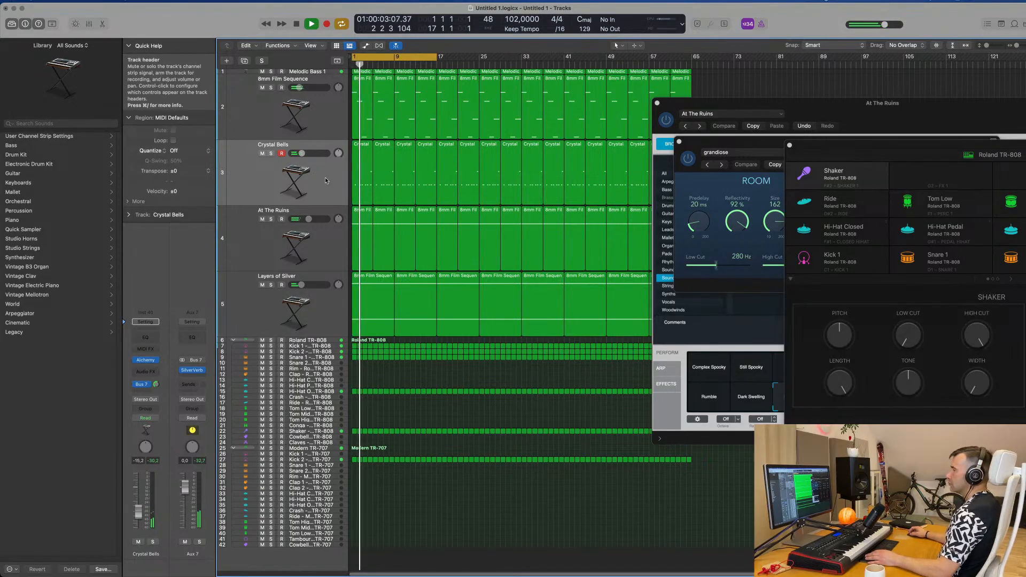
{"action": "left_click", "coordinate": [262, 100]}
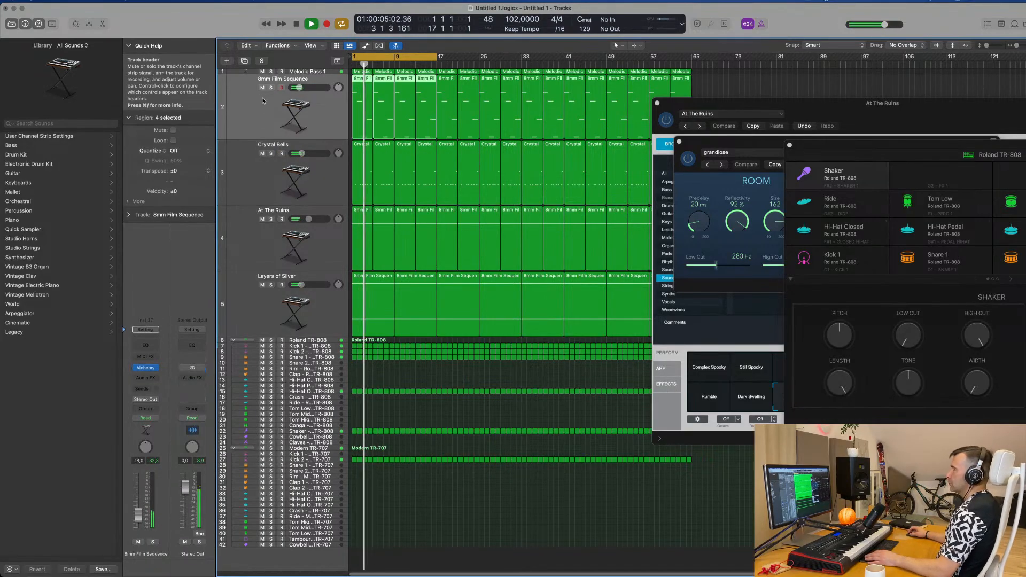
{"action": "key", "text": "ctrl+m"}
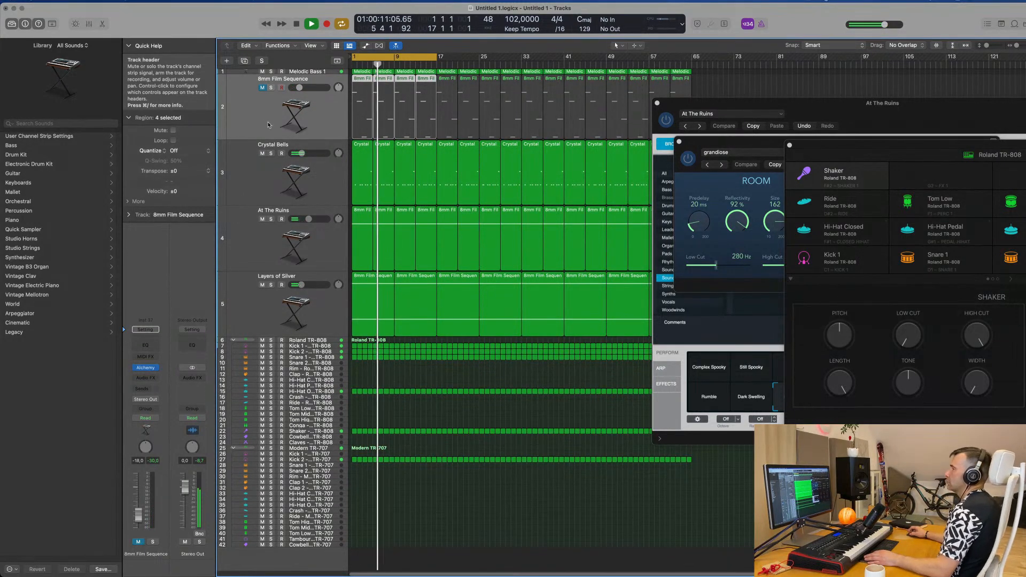
{"action": "left_click", "coordinate": [262, 88]}
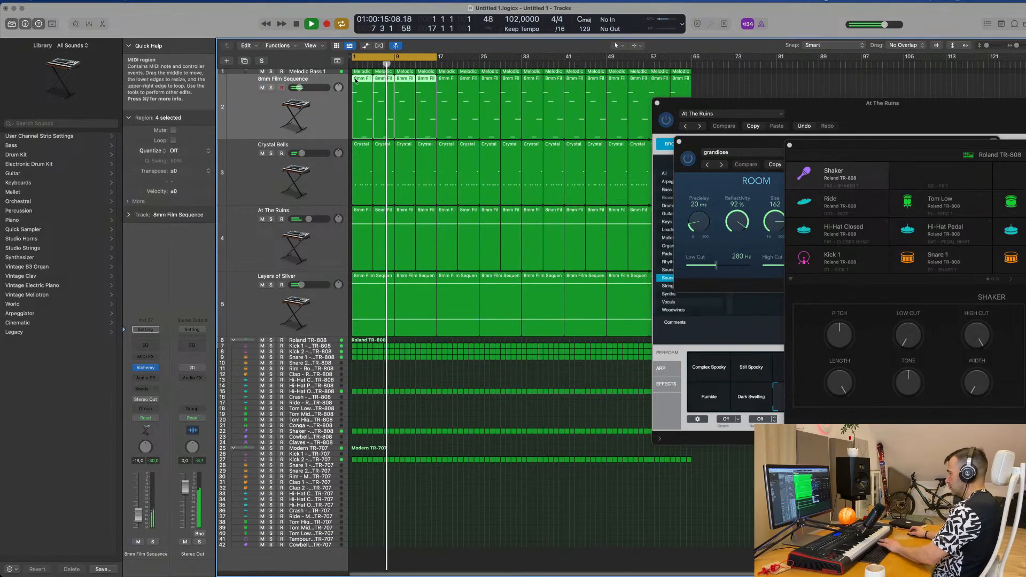
{"action": "key", "text": "Delete"}
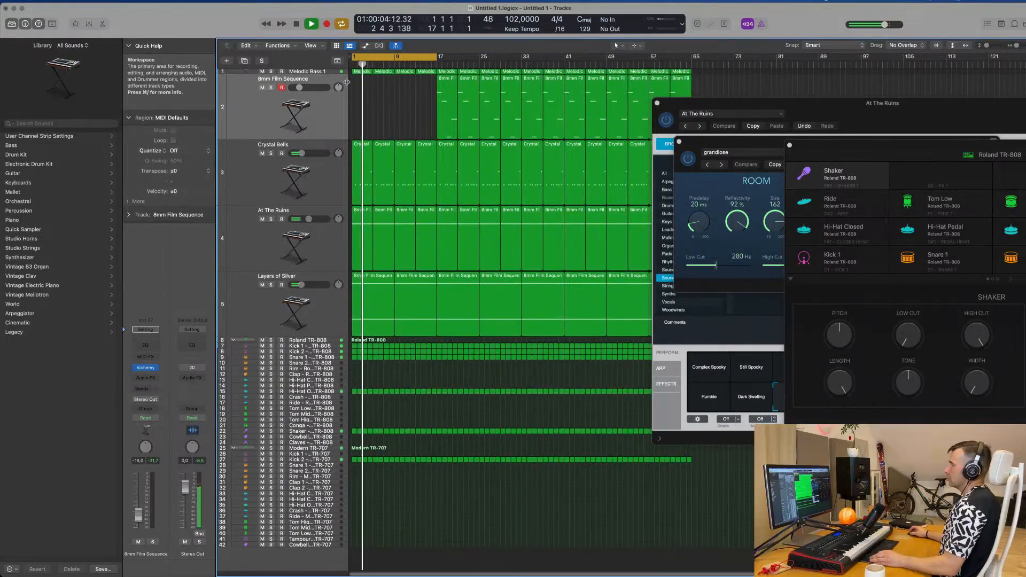
Step: Show the toolbar, enlarge the Melodic Bass 1 track's height in the arrangement, and restart playback from the beginning
{"action": "left_click", "coordinate": [328, 73]}
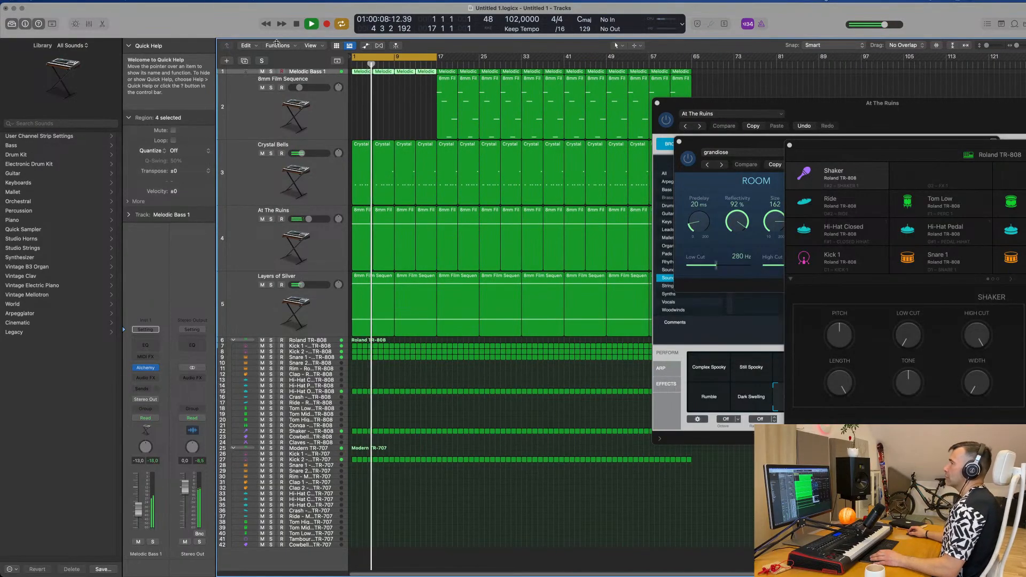
{"action": "key", "text": "ctrl+alt+super+t"}
{"action": "left_click", "coordinate": [111, 48]}
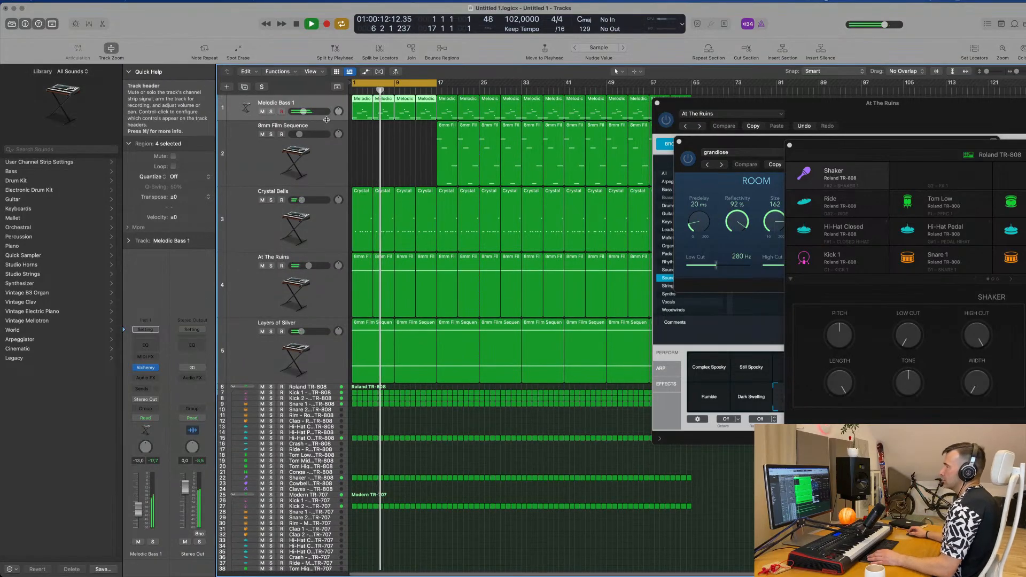
{"action": "left_click_drag", "start_coordinate": [322, 120], "coordinate": [332, 184]}
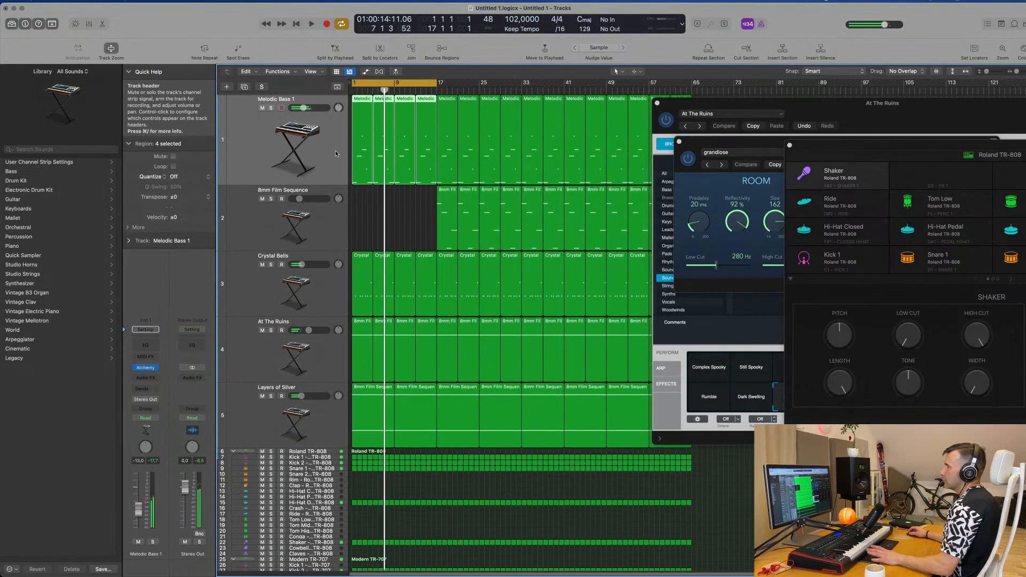
{"action": "key", "text": "Return"}
{"action": "key", "text": "space"}
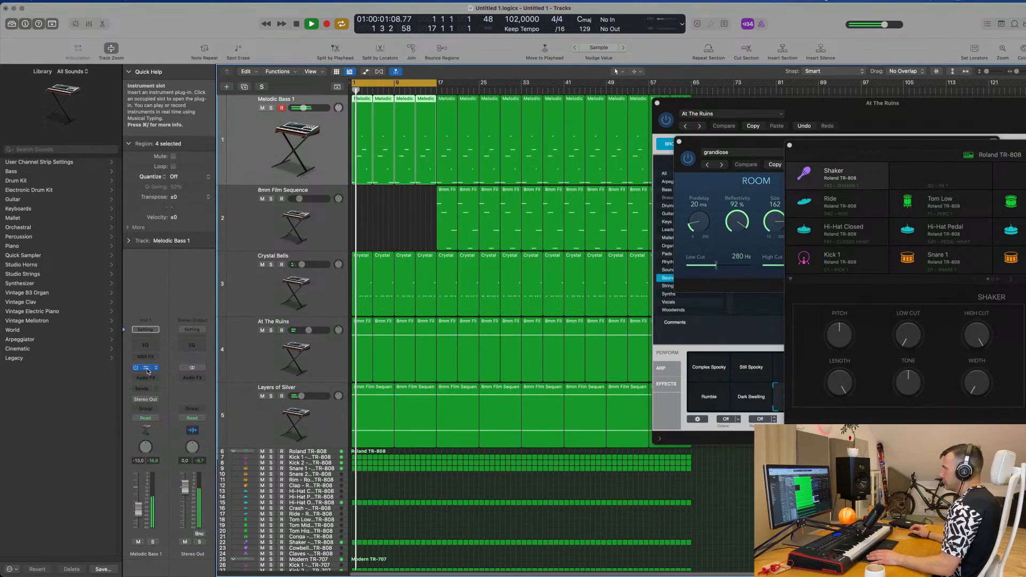
Step: Review the Melodic Bass 1 Alchemy settings during playback, close the instrument window, and look over the first 16 bars of the arrangement
{"action": "left_click_drag", "start_coordinate": [642, 183], "coordinate": [682, 156]}
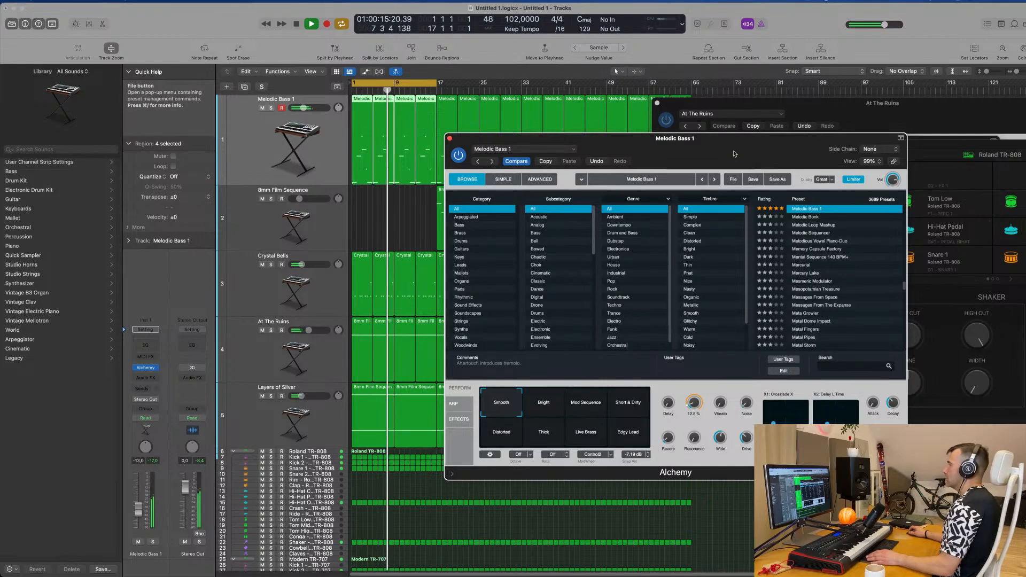
{"action": "left_click_drag", "start_coordinate": [723, 156], "coordinate": [677, 192]}
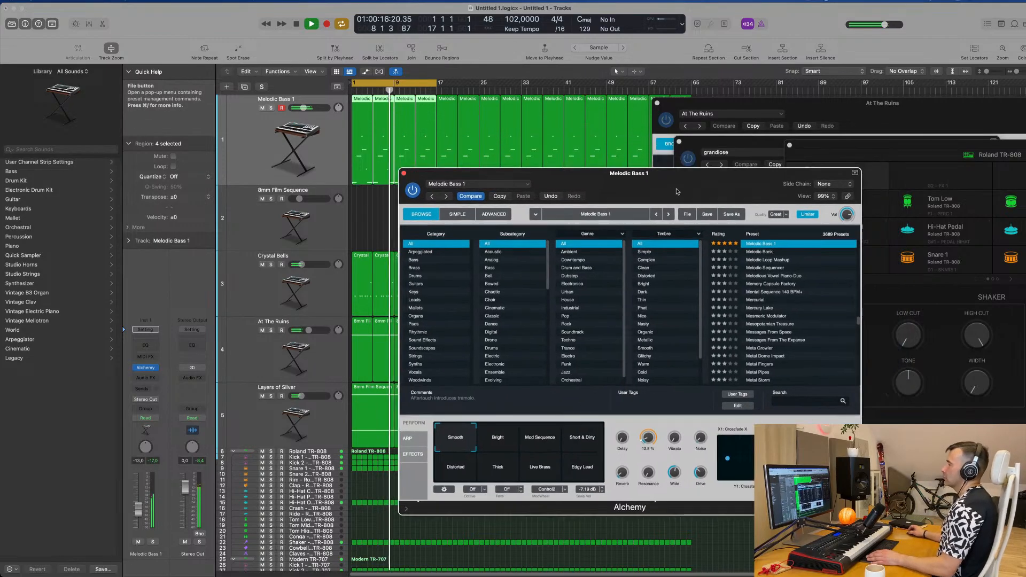
{"action": "left_click", "coordinate": [404, 173]}
{"action": "scroll", "coordinate": [398, 208], "scroll_direction": "down", "scroll_amount": 1}
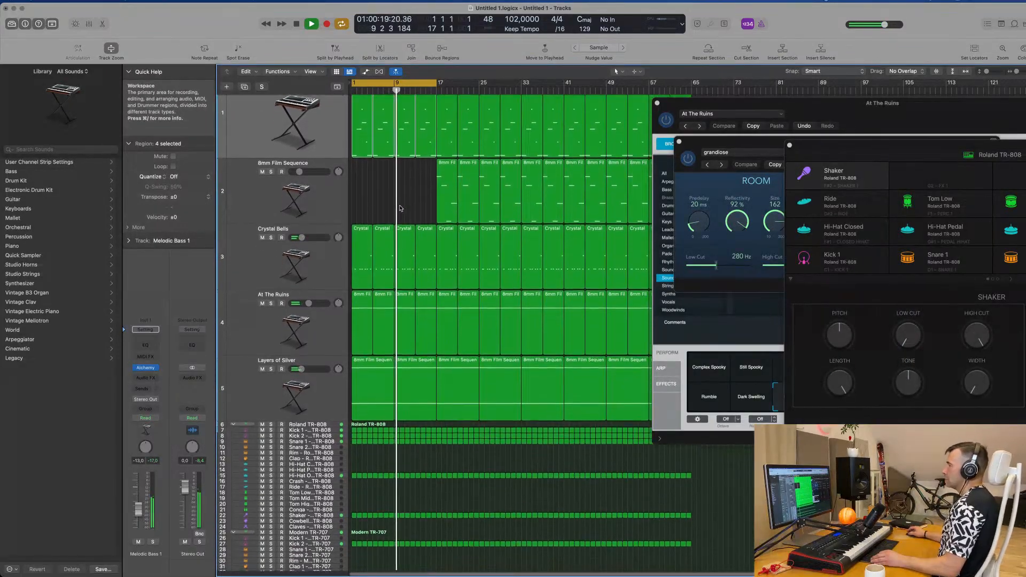
{"action": "scroll", "coordinate": [398, 224], "scroll_direction": "up", "scroll_amount": 1}
{"action": "scroll", "coordinate": [398, 224], "scroll_direction": "up", "scroll_amount": 5}
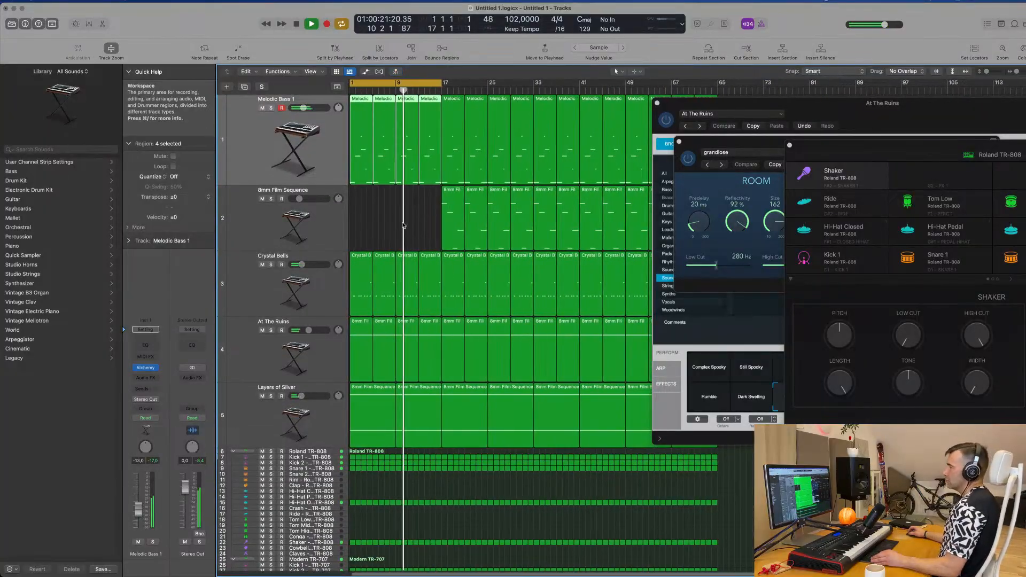
{"action": "left_click", "coordinate": [405, 225]}
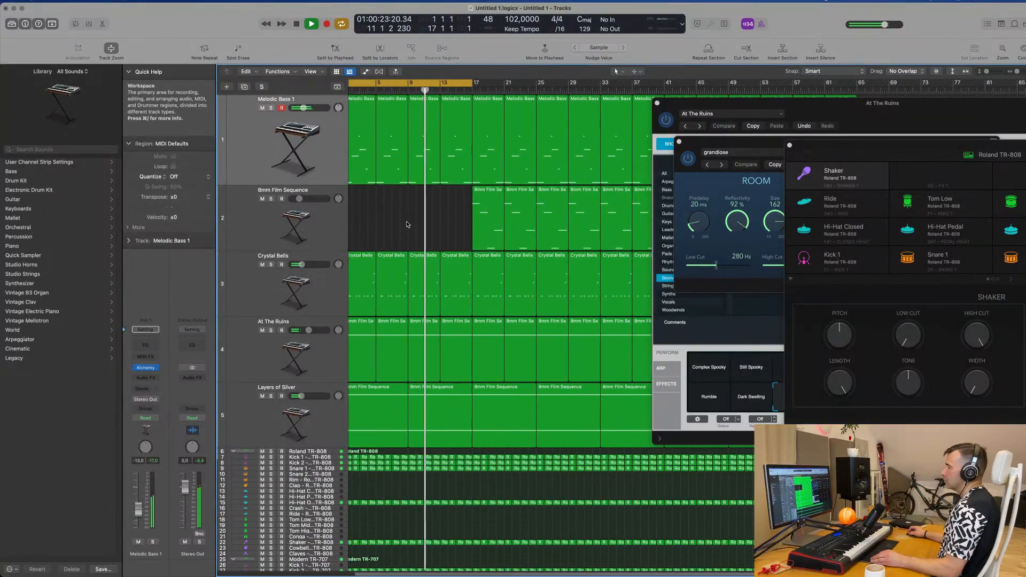
{"action": "scroll", "coordinate": [406, 224], "scroll_direction": "down", "scroll_amount": 2}
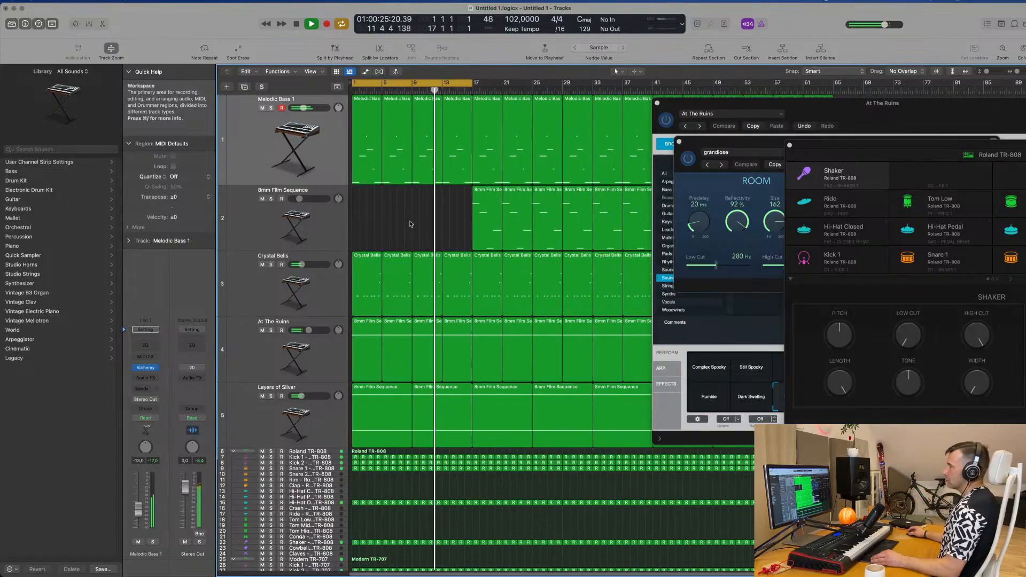
{"action": "scroll", "coordinate": [411, 221], "scroll_direction": "down", "scroll_amount": 2}
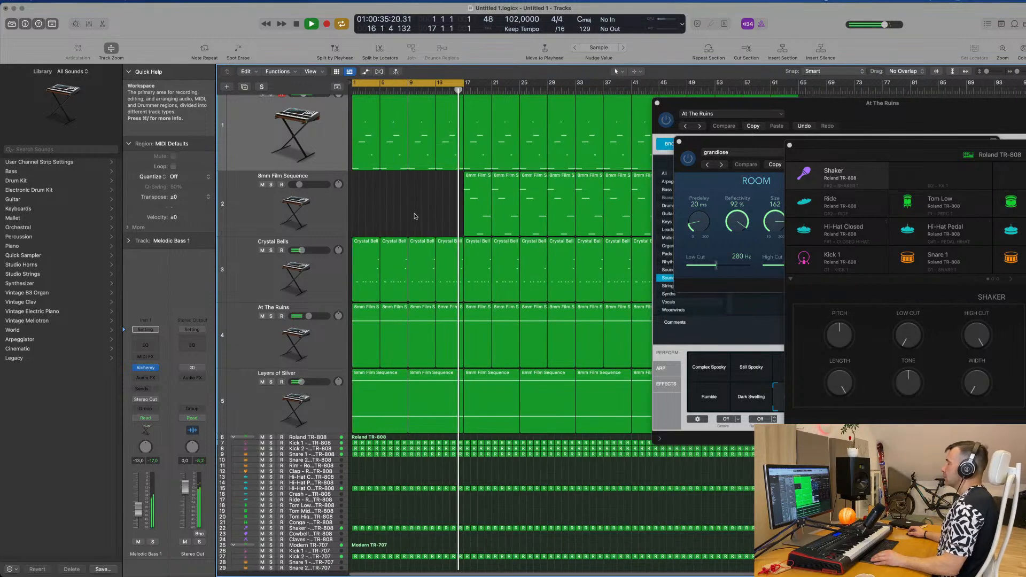
{"action": "scroll", "coordinate": [415, 215], "scroll_direction": "right", "scroll_amount": 4}
{"action": "scroll", "coordinate": [401, 216], "scroll_direction": "left", "scroll_amount": 8}
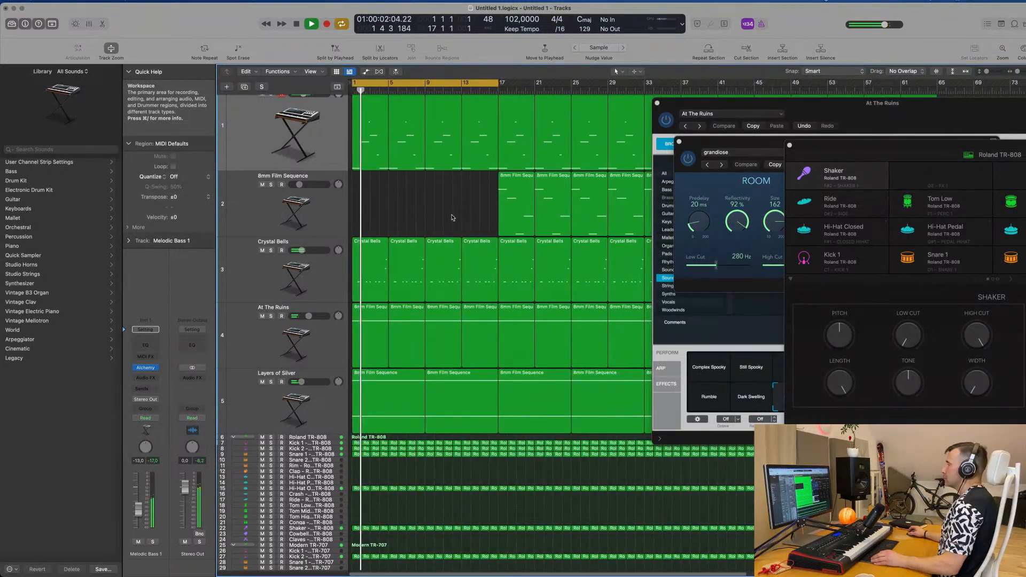
{"action": "scroll", "coordinate": [439, 217], "scroll_direction": "down", "scroll_amount": 1}
{"action": "scroll", "coordinate": [439, 216], "scroll_direction": "down", "scroll_amount": 1}
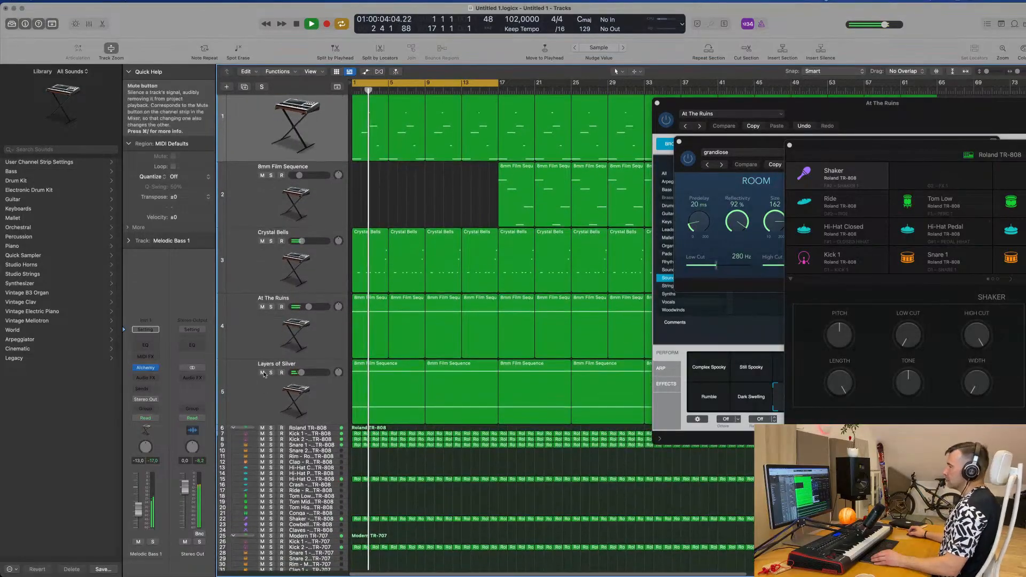
Step: Add a Channel EQ to the At The Ruins track and apply a low cut at about 402 Hz
{"action": "left_click", "coordinate": [271, 373]}
{"action": "key", "text": "s"}
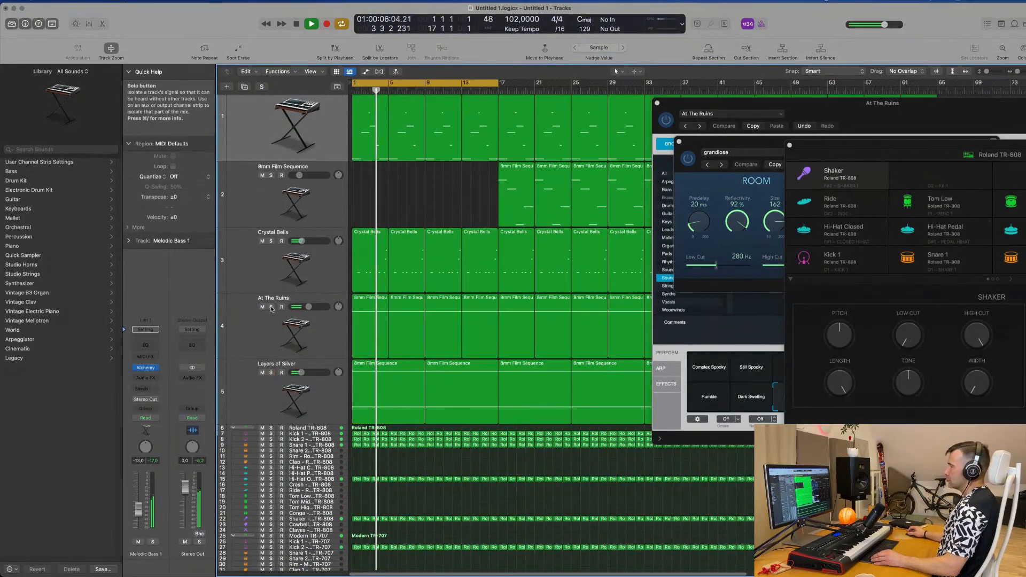
{"action": "left_click", "coordinate": [264, 325]}
{"action": "key", "text": "s"}
{"action": "left_click", "coordinate": [264, 325]}
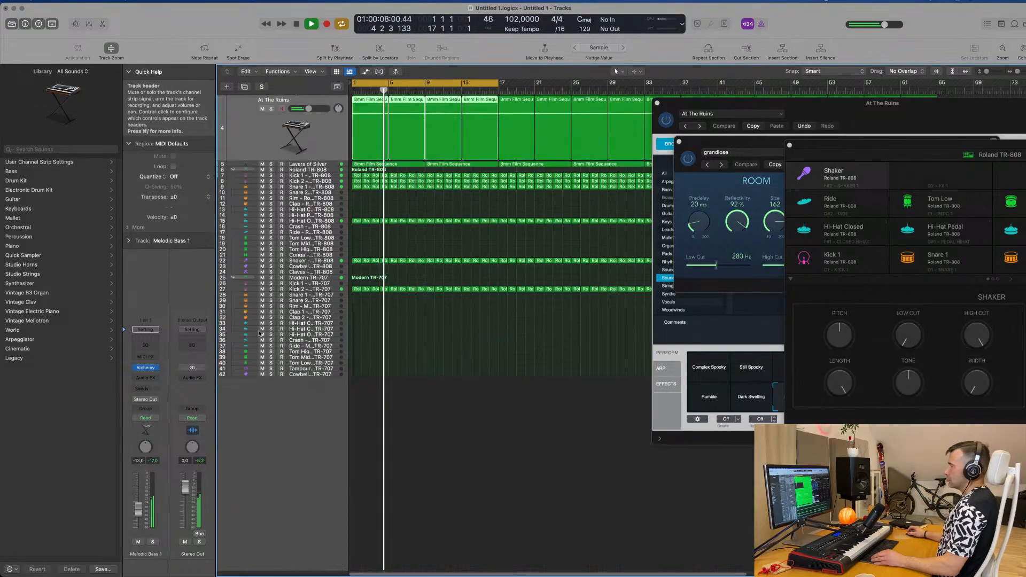
{"action": "left_click", "coordinate": [145, 344]}
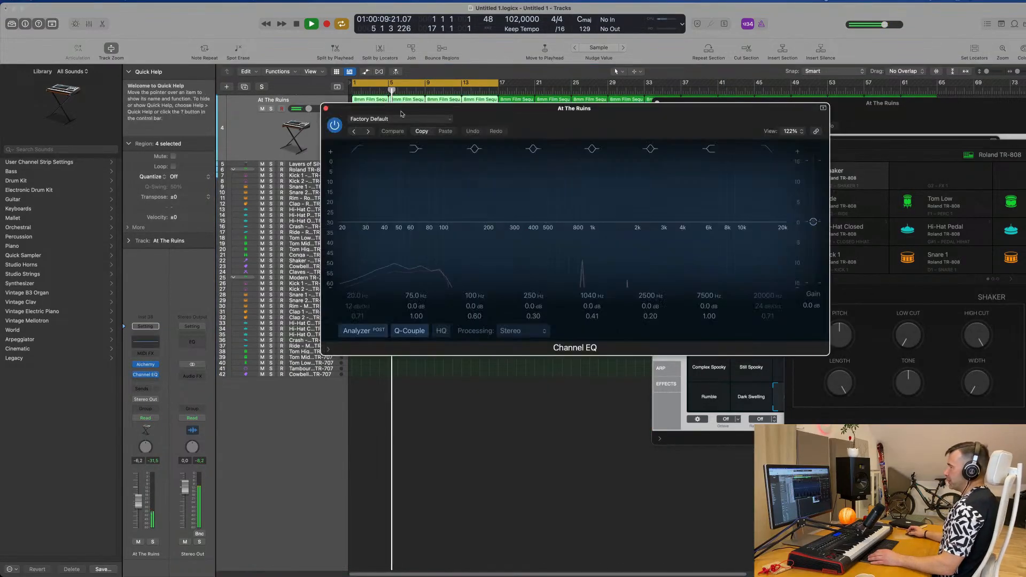
{"action": "left_click_drag", "start_coordinate": [352, 224], "coordinate": [545, 203]}
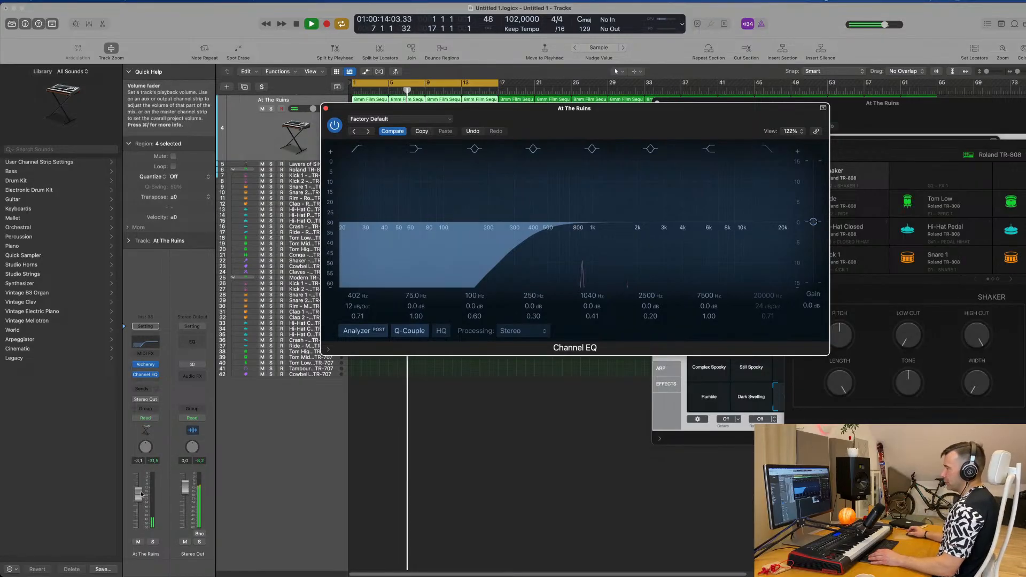
Step: Set the At The Ruins track's volume to about -3.4 dB and close its Channel EQ window
{"action": "left_click_drag", "start_coordinate": [142, 495], "coordinate": [141, 492]}
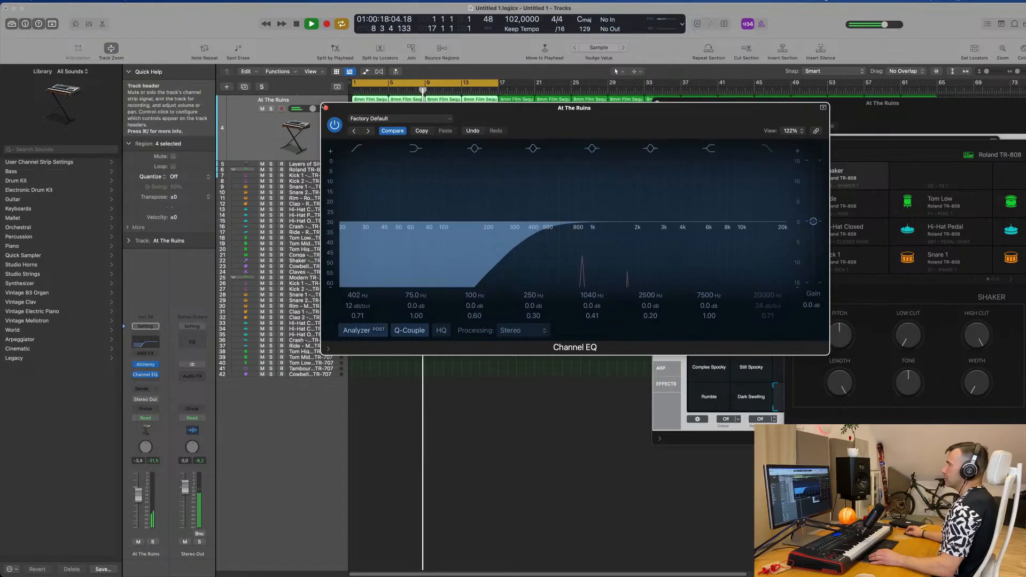
{"action": "key", "text": "super+w"}
{"action": "scroll", "coordinate": [442, 264], "scroll_direction": "up", "scroll_amount": 2}
{"action": "scroll", "coordinate": [443, 263], "scroll_direction": "down", "scroll_amount": 2}
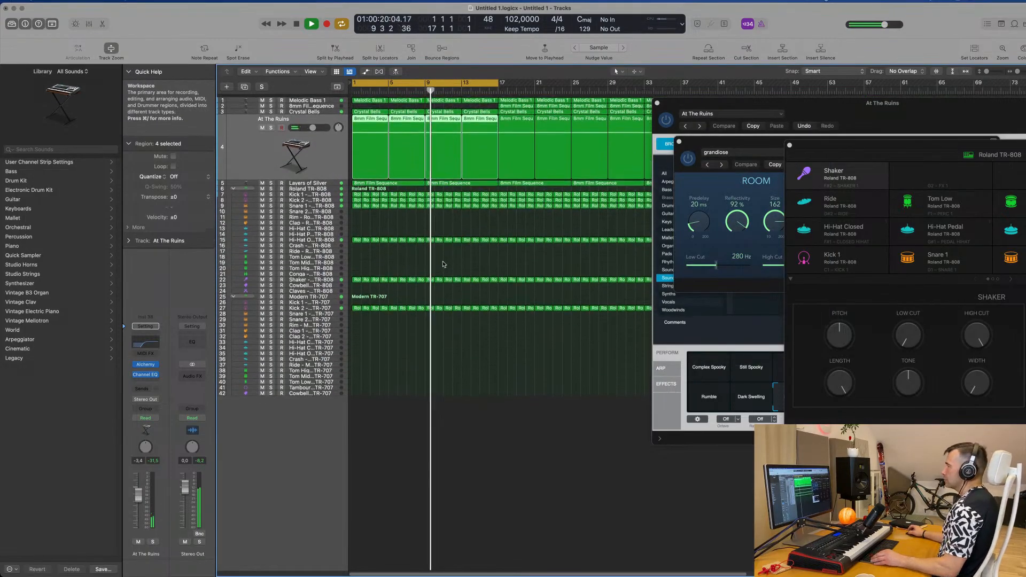
Step: Copy the first Modern TR-707 Kick 2 region to the Modern TR-707 Crash track and reduce it to a single note at bar 1
{"action": "left_click", "coordinate": [404, 369]}
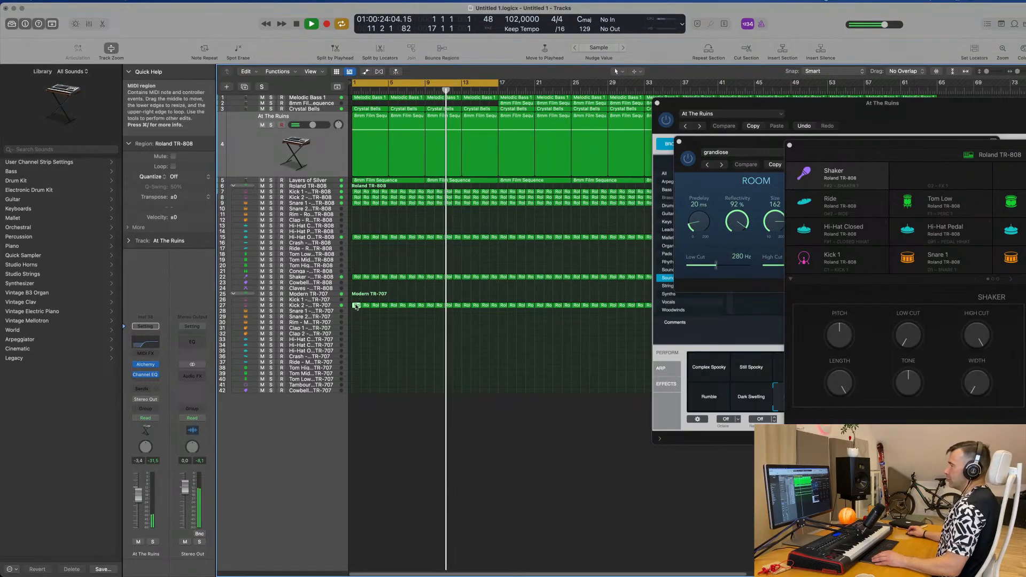
{"action": "left_click_drag", "start_coordinate": [355, 306], "coordinate": [357, 358]}
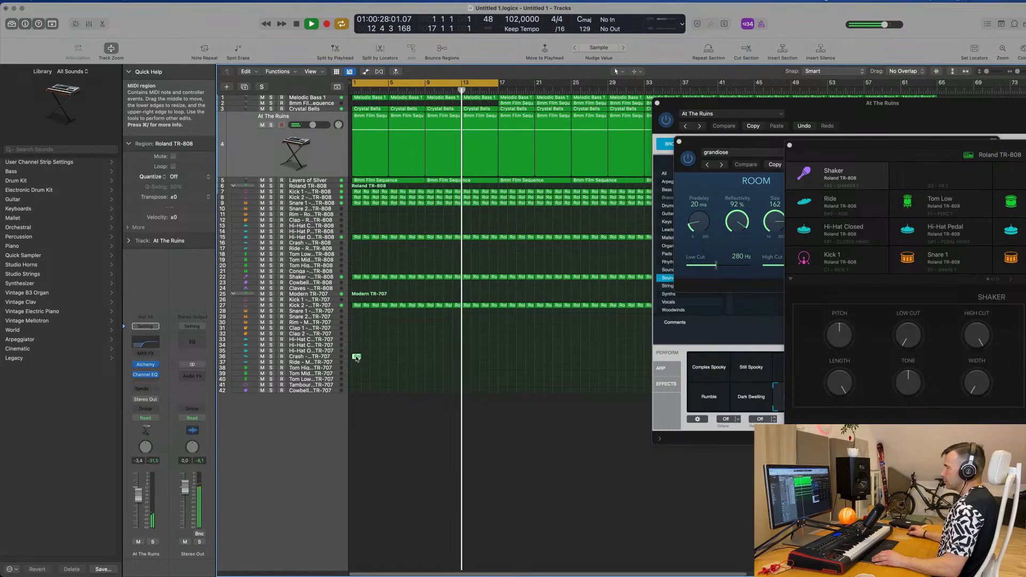
{"action": "double_click", "coordinate": [357, 357]}
{"action": "left_click_drag", "start_coordinate": [368, 493], "coordinate": [394, 512]}
{"action": "key", "text": "Return"}
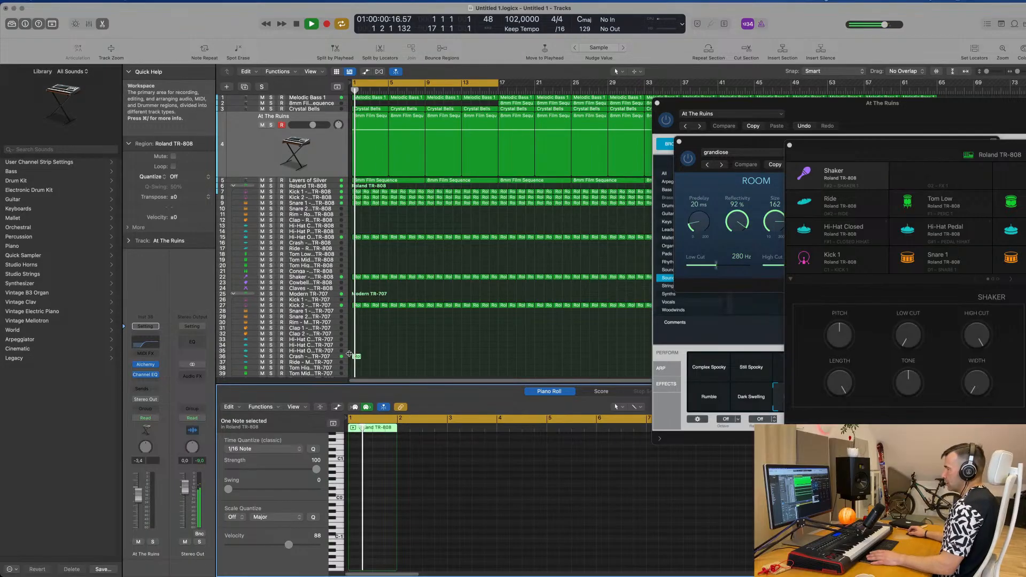
Step: Lower the Modern TR-707 Crash track to about -13.2 dB, and add a Bus 7 send with its level raised
{"action": "left_click", "coordinate": [329, 357]}
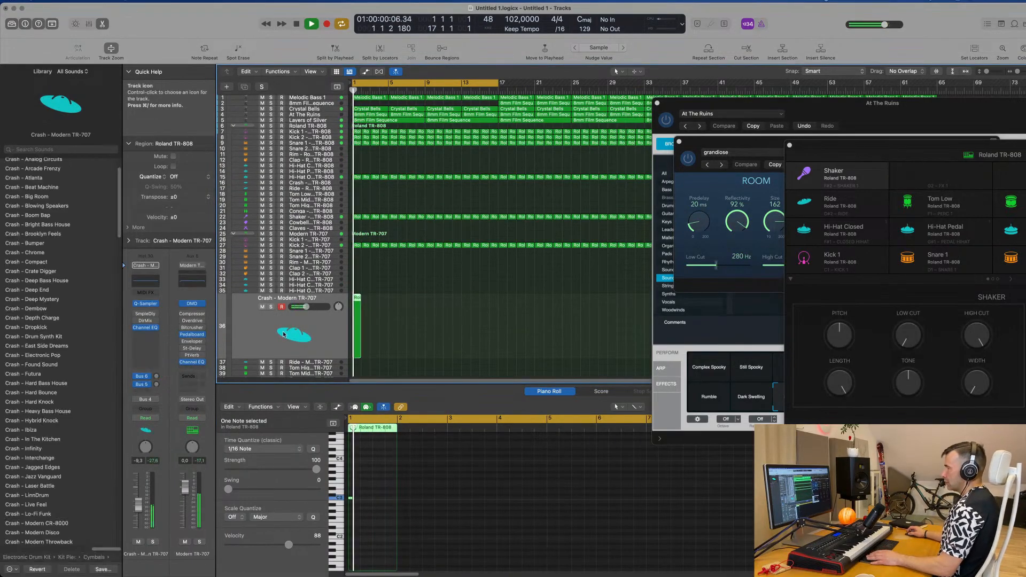
{"action": "left_click_drag", "start_coordinate": [142, 509], "coordinate": [142, 514]}
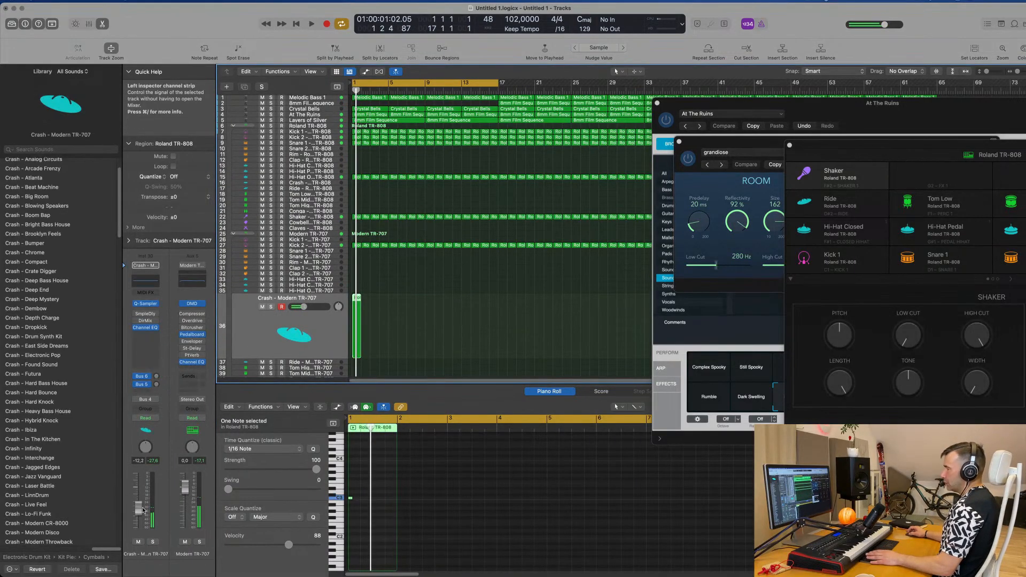
{"action": "left_click", "coordinate": [142, 391]}
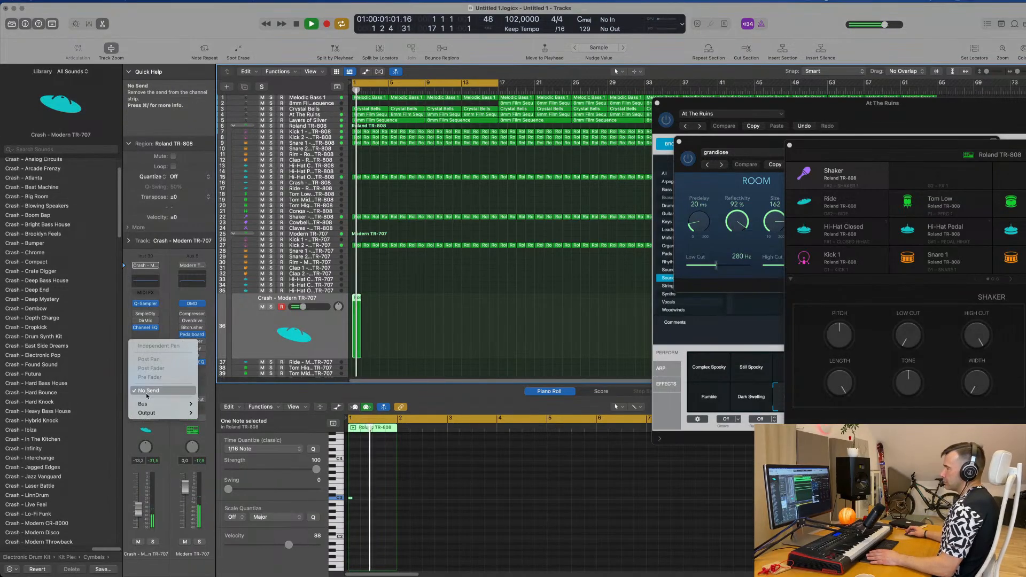
{"action": "mouse_move", "coordinate": [143, 404]}
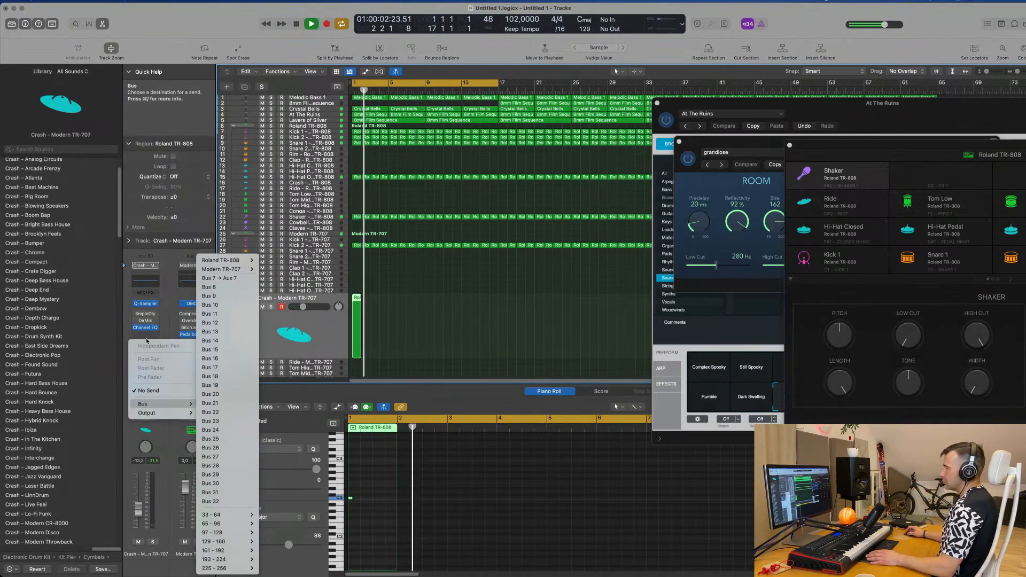
{"action": "left_click", "coordinate": [219, 278]}
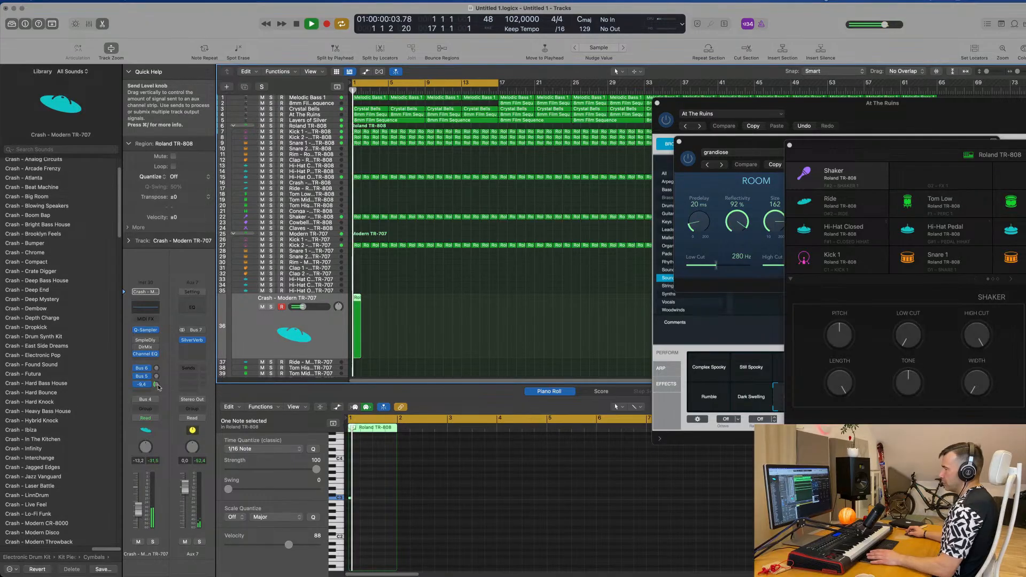
{"action": "left_click_drag", "start_coordinate": [158, 387], "coordinate": [159, 389]}
{"action": "key", "text": "space"}
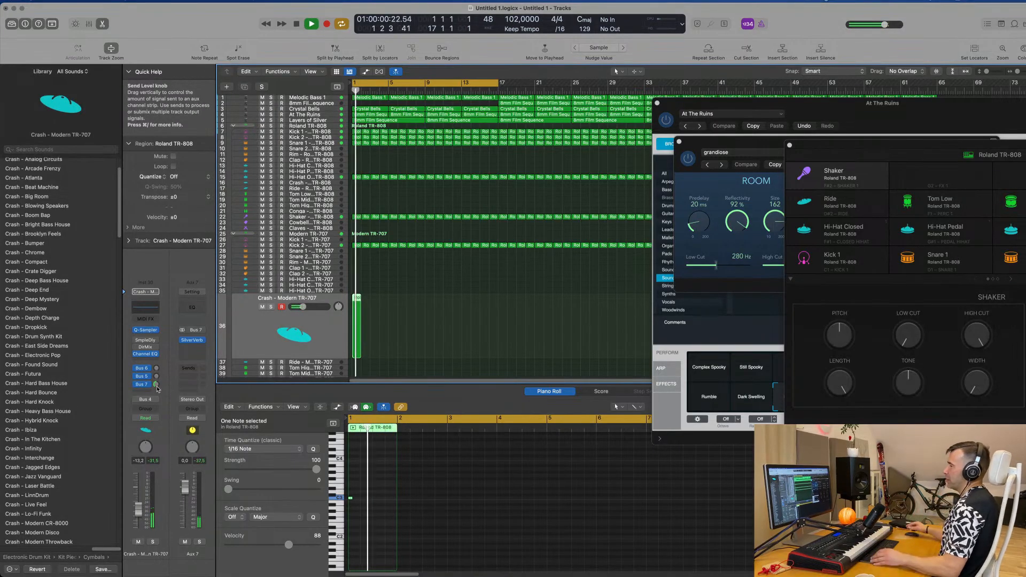
Step: Copy the Crash region to bar 9, and copy both Crash regions on to bars 17 and 25
{"action": "left_click", "coordinate": [366, 303]}
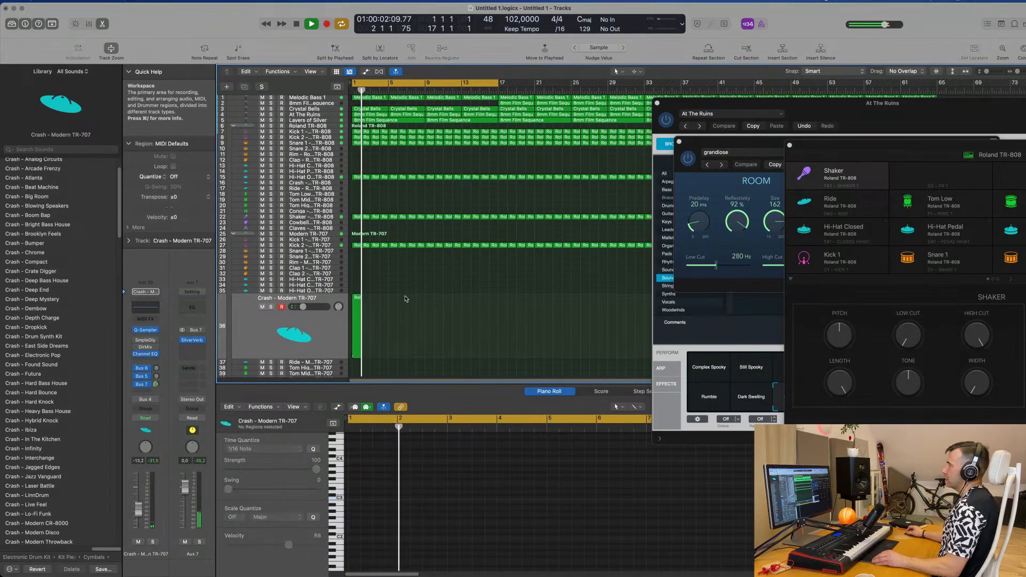
{"action": "left_click_drag", "start_coordinate": [357, 299], "coordinate": [430, 299]}
{"action": "left_click", "coordinate": [357, 303], "text": "shift"}
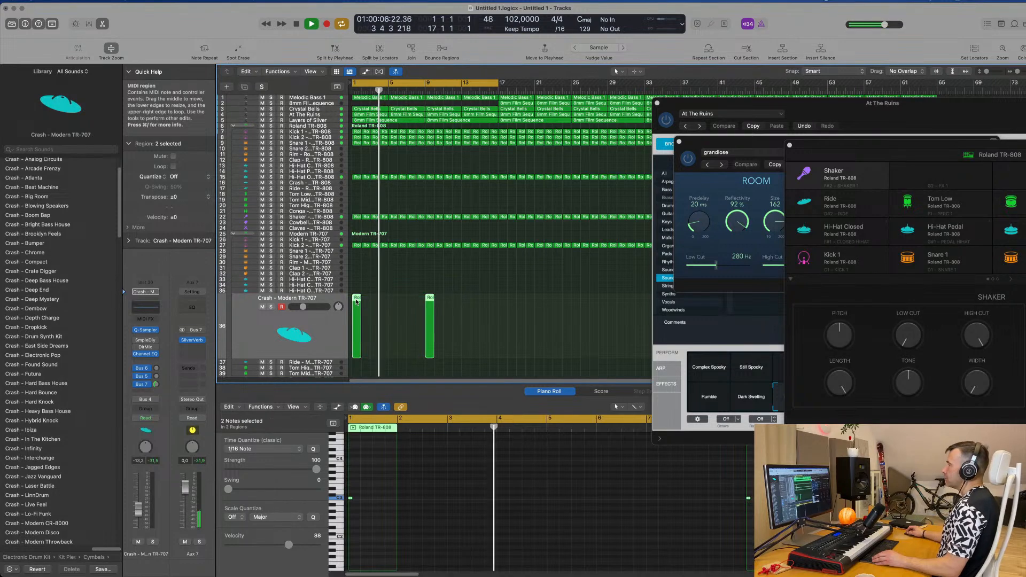
{"action": "left_click_drag", "start_coordinate": [356, 302], "coordinate": [503, 303]}
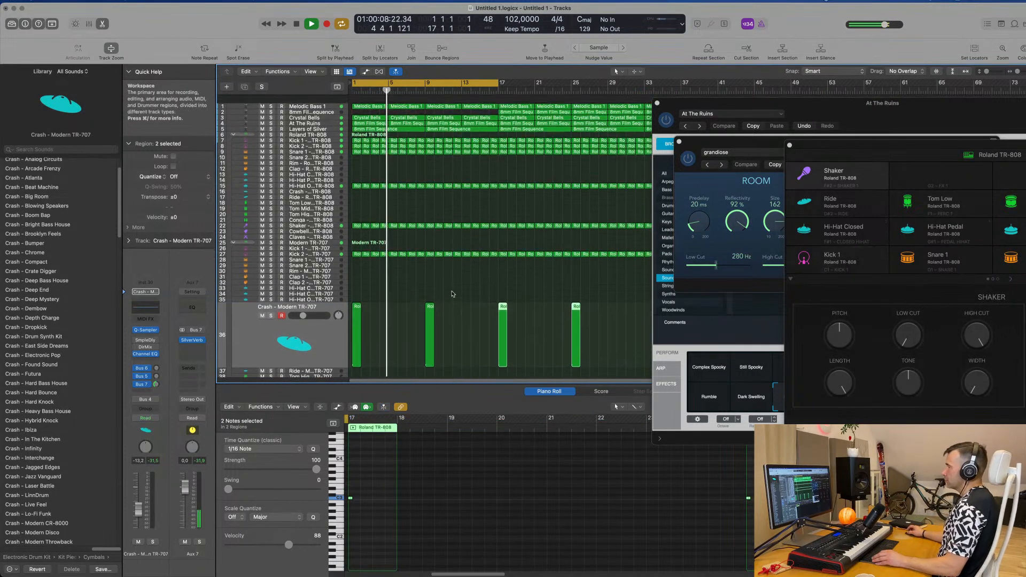
Step: Move the At The Ruins Alchemy window clear of the upper tracks so their regions up to bar 65 are uncovered
{"action": "scroll", "coordinate": [472, 213], "scroll_direction": "down", "scroll_amount": 2}
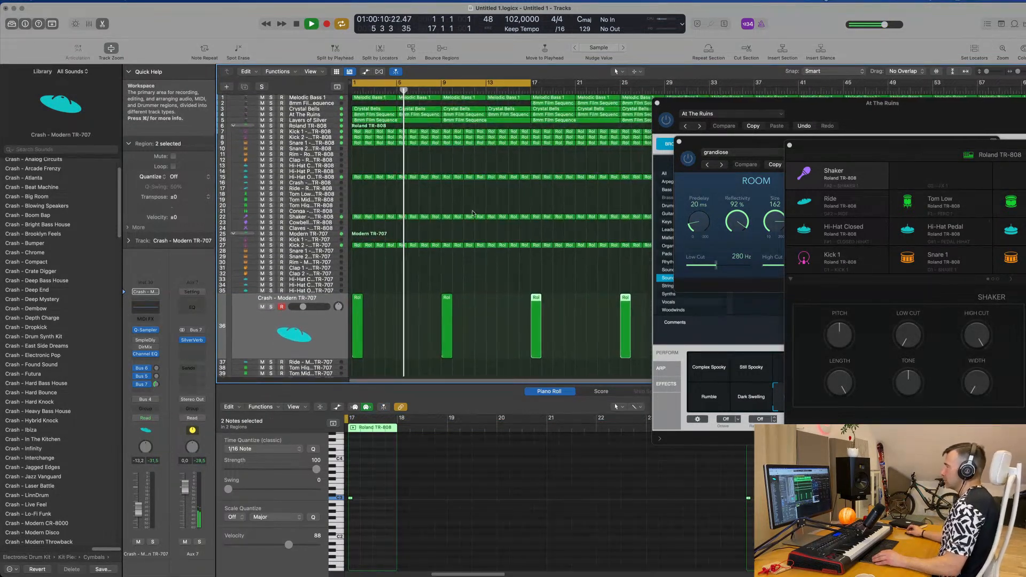
{"action": "left_click_drag", "start_coordinate": [858, 110], "coordinate": [727, 221]}
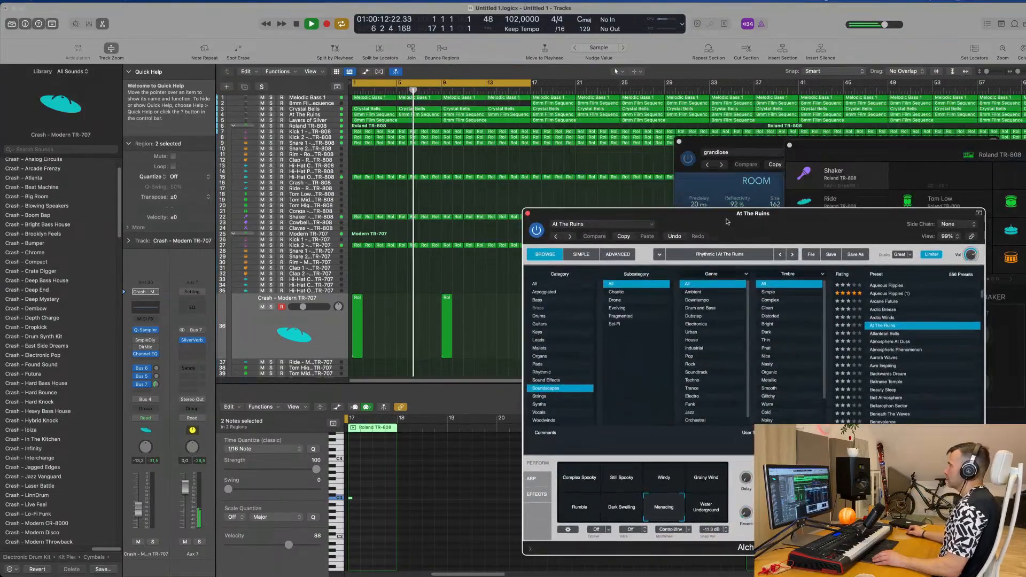
{"action": "scroll", "coordinate": [433, 204], "scroll_direction": "up", "scroll_amount": 2}
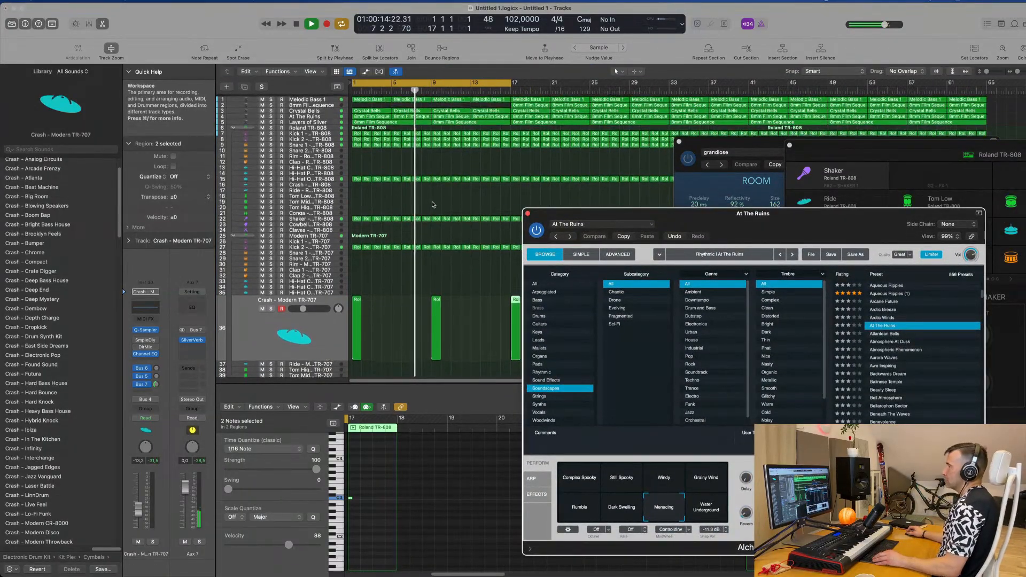
{"action": "scroll", "coordinate": [433, 205], "scroll_direction": "up", "scroll_amount": 2}
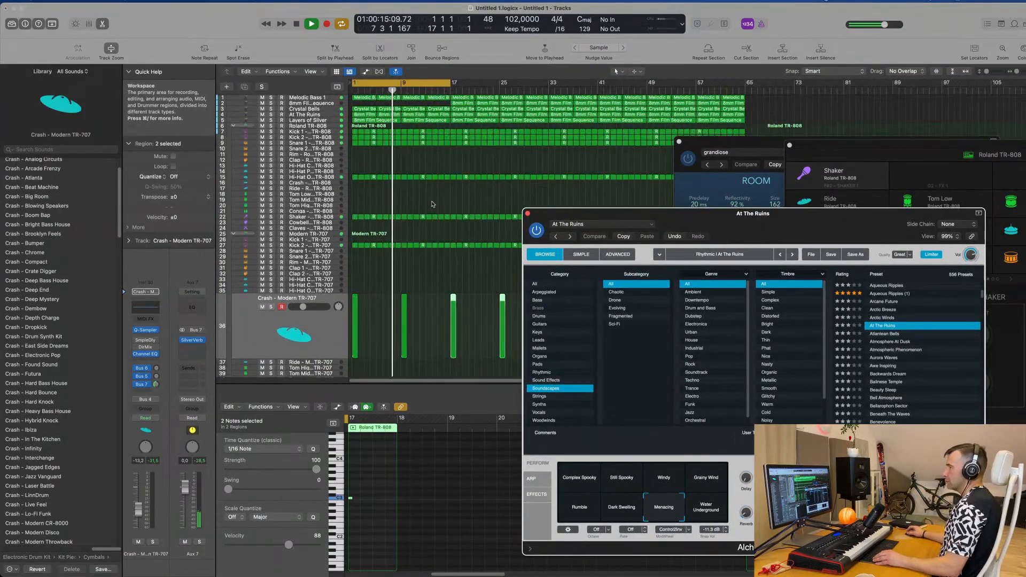
Step: Copy the first Roland TR-808 Snare 1 region to the Roland TR-808 Rim track at bar 1 and play it
{"action": "left_click", "coordinate": [386, 177]}
{"action": "left_click", "coordinate": [355, 143]}
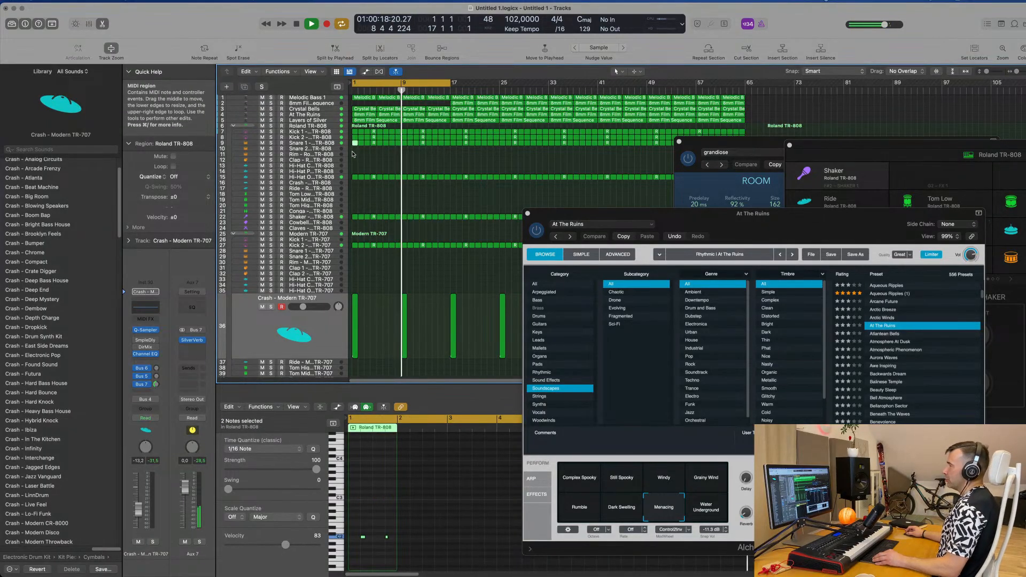
{"action": "left_click_drag", "start_coordinate": [353, 154], "coordinate": [351, 156]}
{"action": "key", "text": "space"}
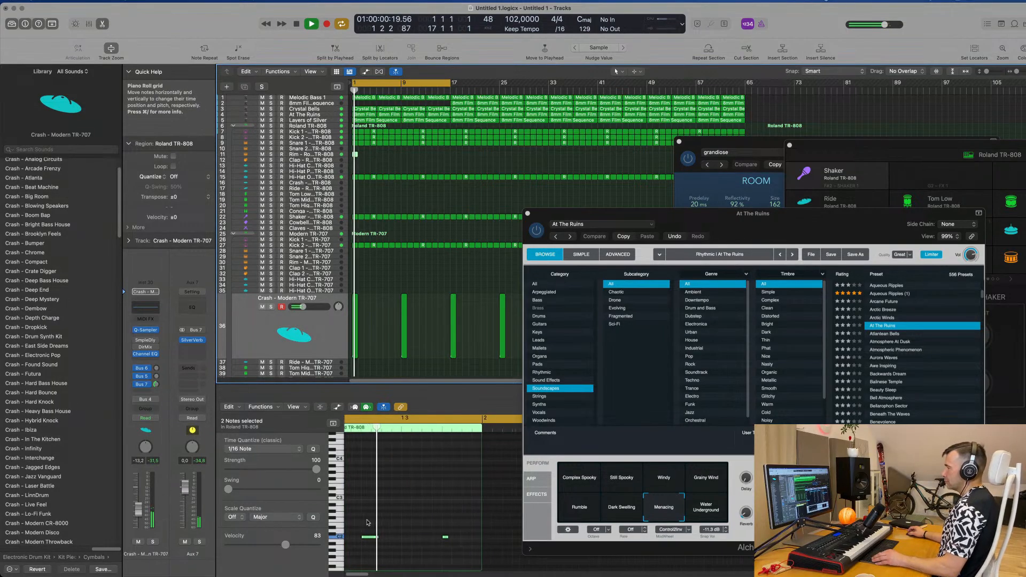
Step: Move both notes of the Rim region an eighth note later in the Piano Roll and replay the opening
{"action": "scroll", "coordinate": [373, 527], "scroll_direction": "down", "scroll_amount": 2}
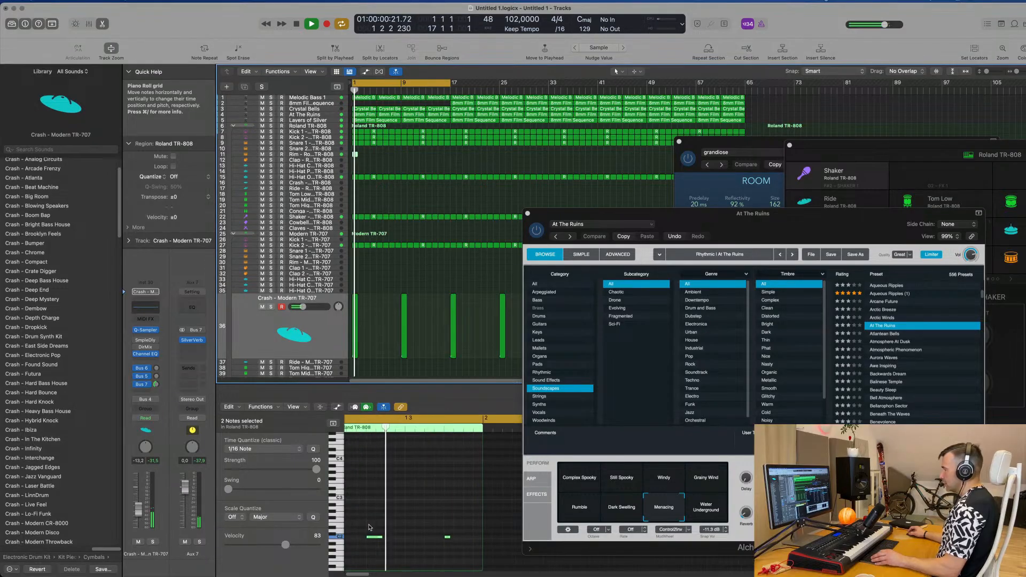
{"action": "scroll", "coordinate": [374, 532], "scroll_direction": "up", "scroll_amount": 2}
{"action": "left_click_drag", "start_coordinate": [378, 537], "coordinate": [397, 540]}
{"action": "key", "text": "space"}
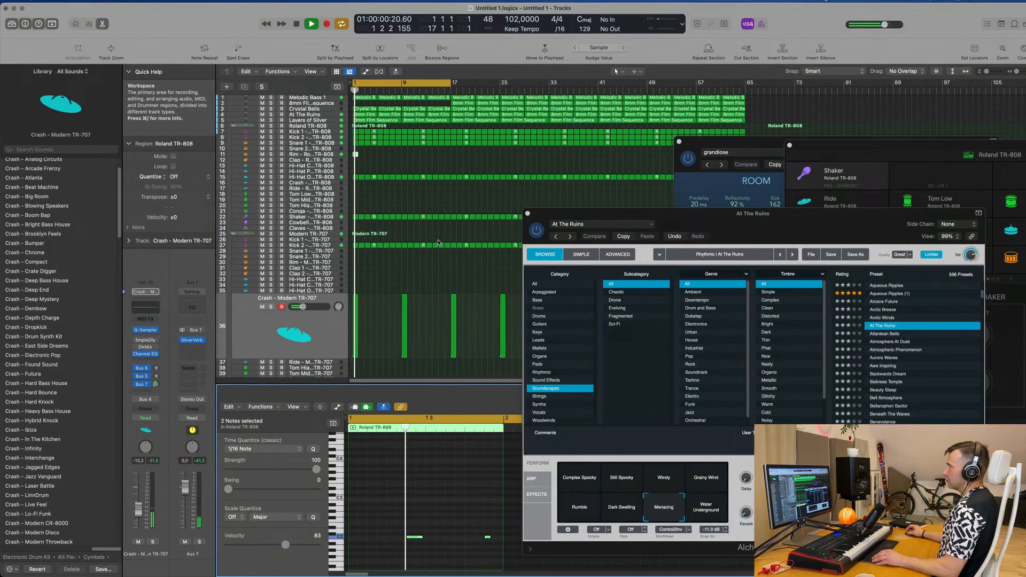
Step: Select the Roland TR-808 Rim track and lower its volume to about -15.4 dB while auditioning the first bar
{"action": "left_click", "coordinate": [321, 157]}
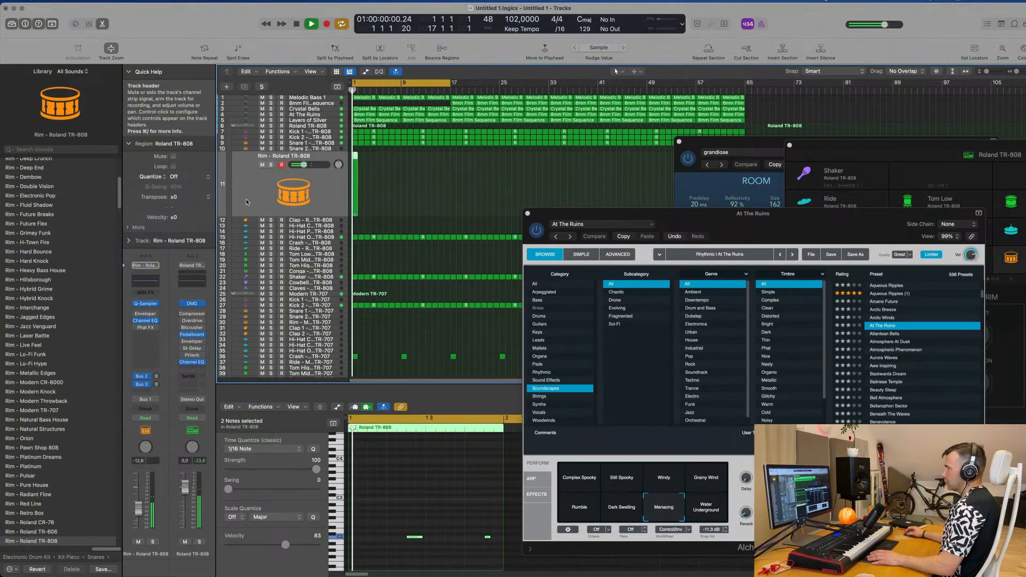
{"action": "key", "text": "space"}
{"action": "left_click", "coordinate": [393, 518]}
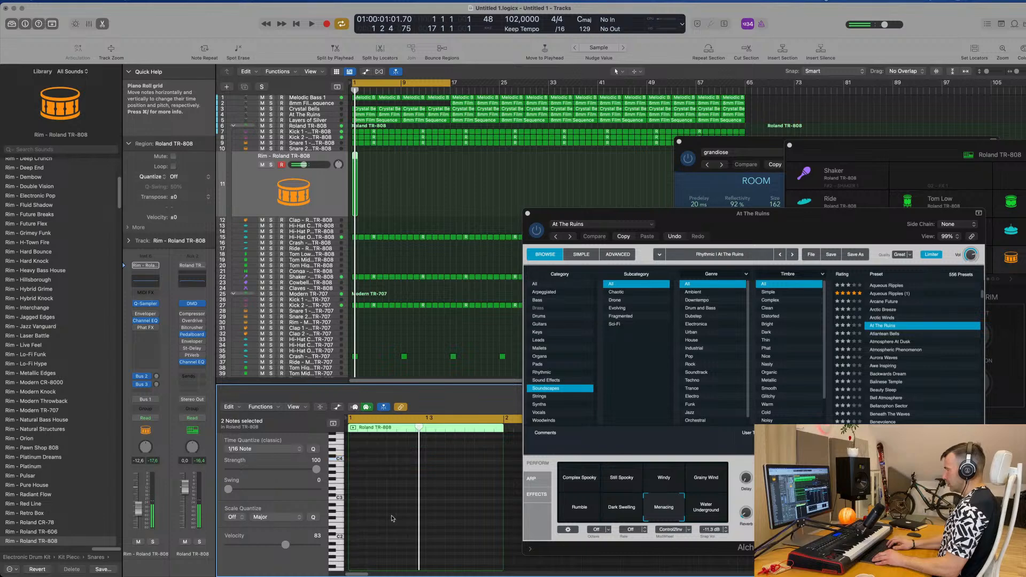
{"action": "left_click", "coordinate": [146, 304]}
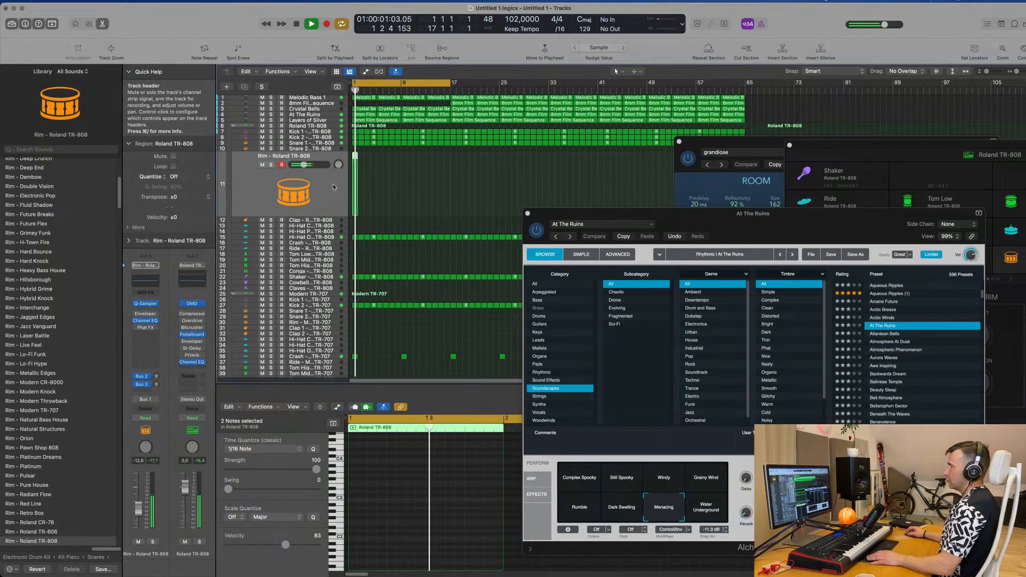
{"action": "key", "text": "Return"}
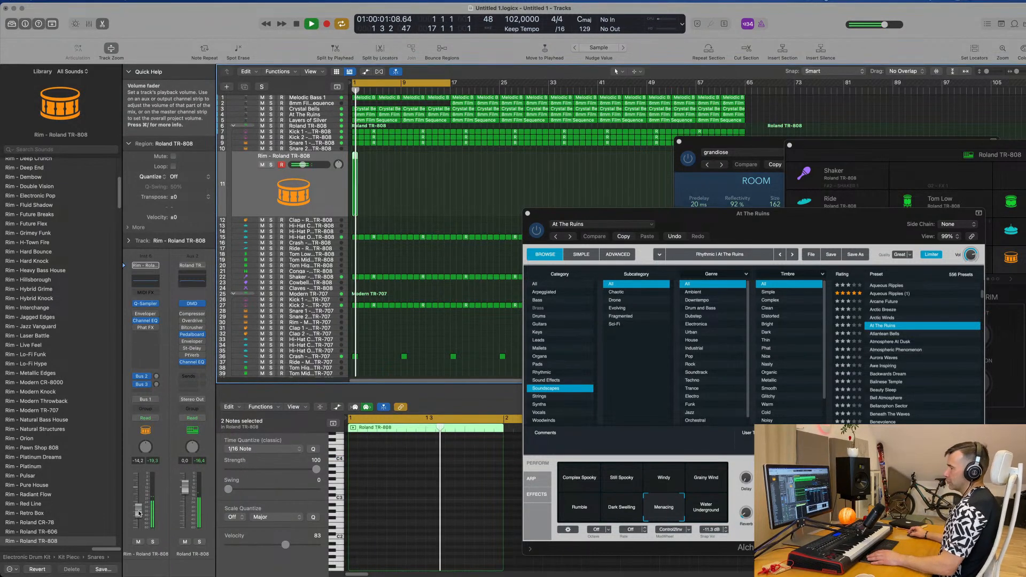
{"action": "key", "text": "space"}
{"action": "key", "text": "space"}
Step: Select the one-bar Roland TR-808 Rim region at bar 1 and repeat it until it fills the first 16 bars
{"action": "left_click_drag", "start_coordinate": [393, 180], "coordinate": [350, 203]}
{"action": "key", "text": "super+r"}
{"action": "key", "text": "super+r"}
{"action": "key", "text": "super+r"}
{"action": "key", "text": "super+r"}
{"action": "key", "text": "super+r"}
{"action": "key", "text": "super+r"}
{"action": "key", "text": "super+r"}
{"action": "key", "text": "super+r"}
{"action": "key", "text": "super+r"}
{"action": "key", "text": "super+r"}
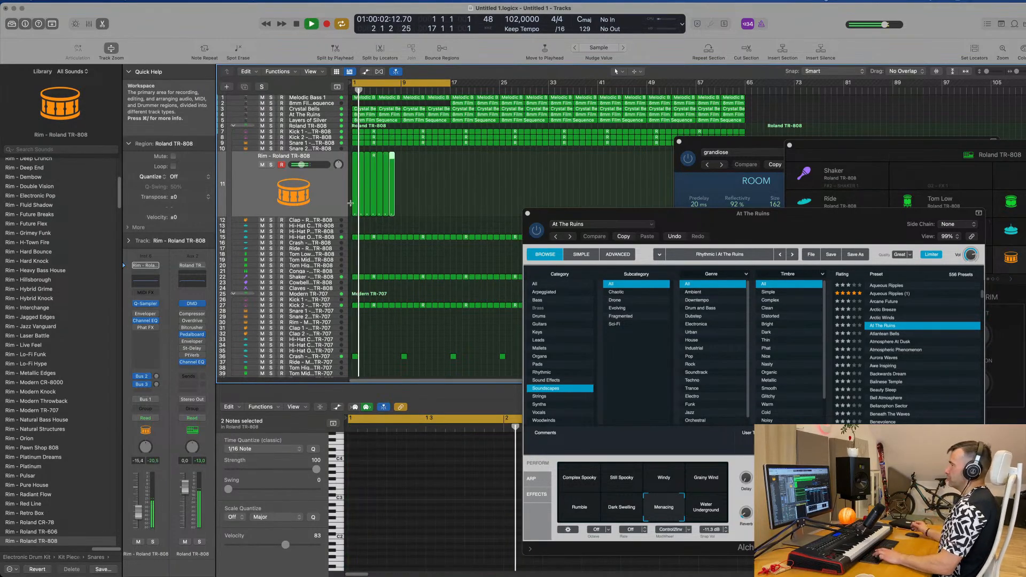
{"action": "key", "text": "super+r"}
{"action": "key", "text": "super+r"}
{"action": "key", "text": "super+r"}
{"action": "key", "text": "super+r"}
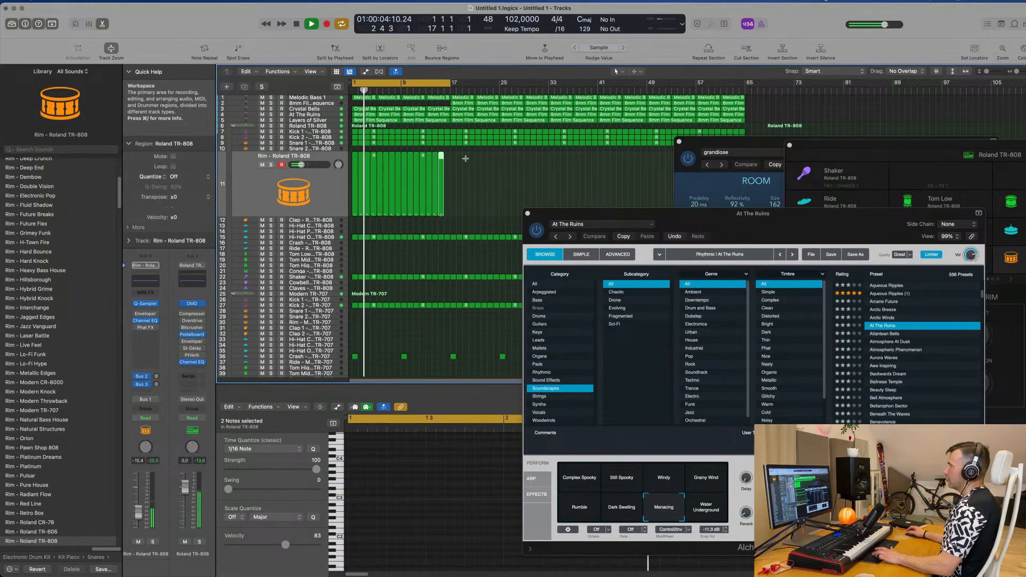
Step: Select all 16 Rim regions and repeat the block three times to extend the part up to bar 65
{"action": "left_click_drag", "start_coordinate": [466, 161], "coordinate": [353, 172]}
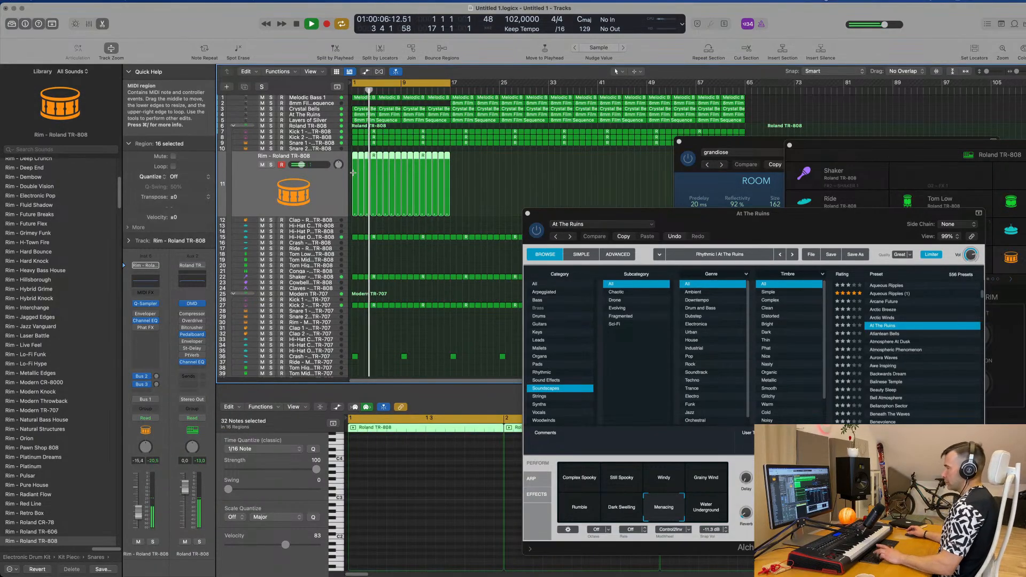
{"action": "key", "text": "super+r"}
{"action": "key", "text": "super+r"}
{"action": "key", "text": "super+r"}
Step: Move the SilverVerb window clear of the regions and close the At The Ruins Alchemy window
{"action": "left_click_drag", "start_coordinate": [697, 140], "coordinate": [754, 98]}
{"action": "left_click_drag", "start_coordinate": [692, 217], "coordinate": [746, 236]}
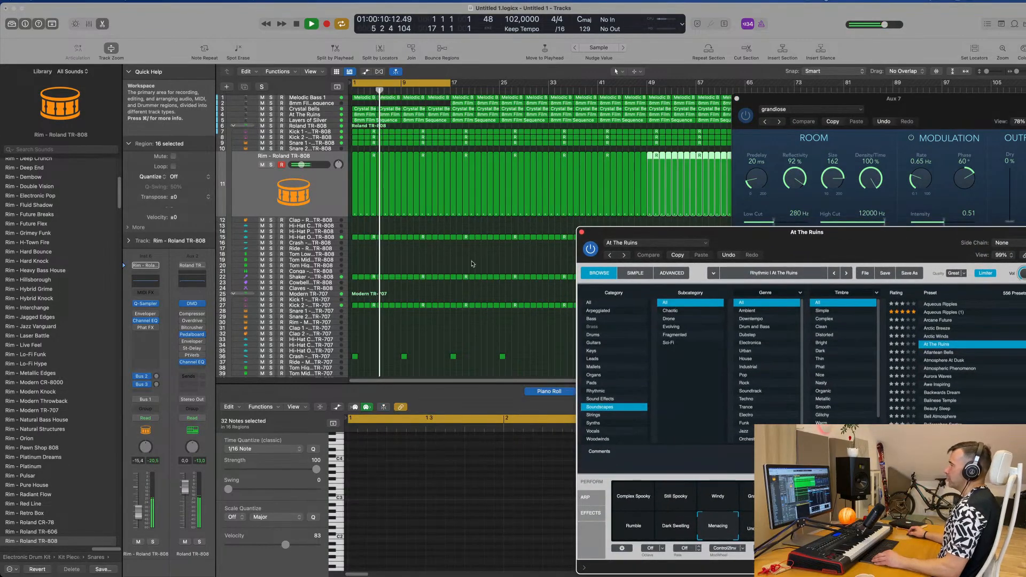
{"action": "left_click", "coordinate": [588, 228]}
{"action": "left_click", "coordinate": [582, 232]}
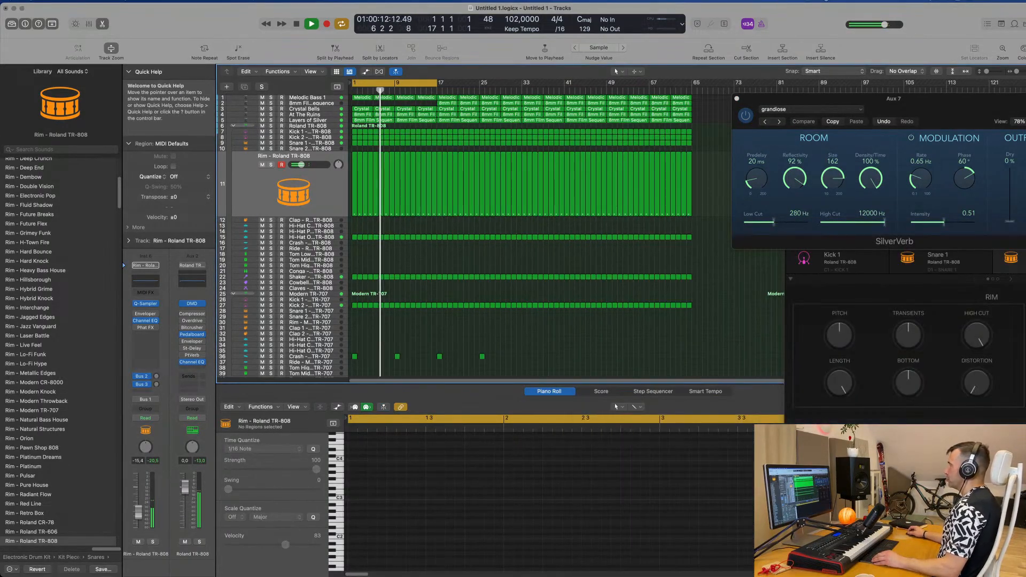
Step: Review the full 64-bar arrangement during playback and stop playback in bar 12
{"action": "left_click", "coordinate": [805, 1]}
{"action": "left_click", "coordinate": [588, 257]}
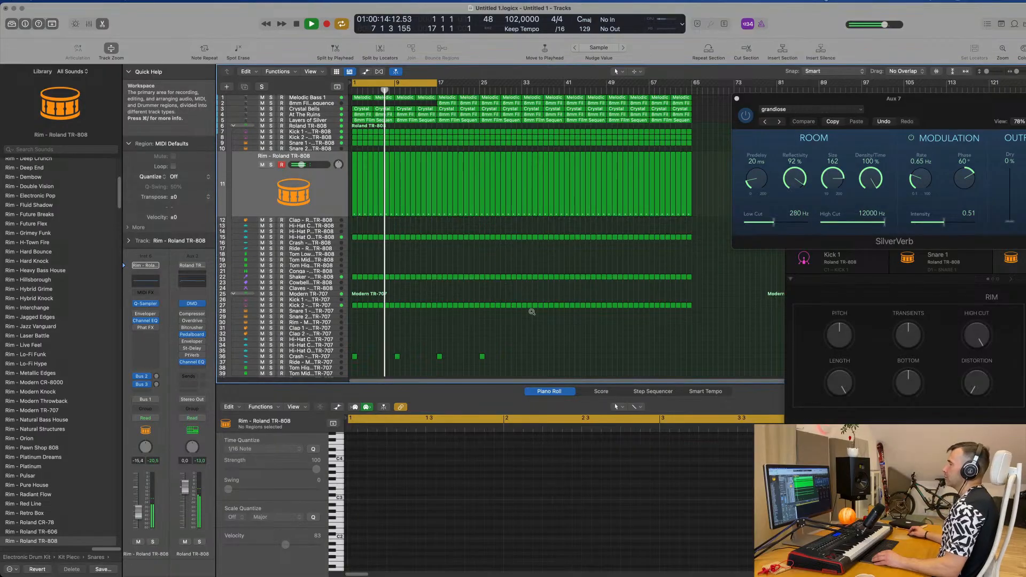
{"action": "scroll", "coordinate": [462, 243], "scroll_direction": "up", "scroll_amount": 3}
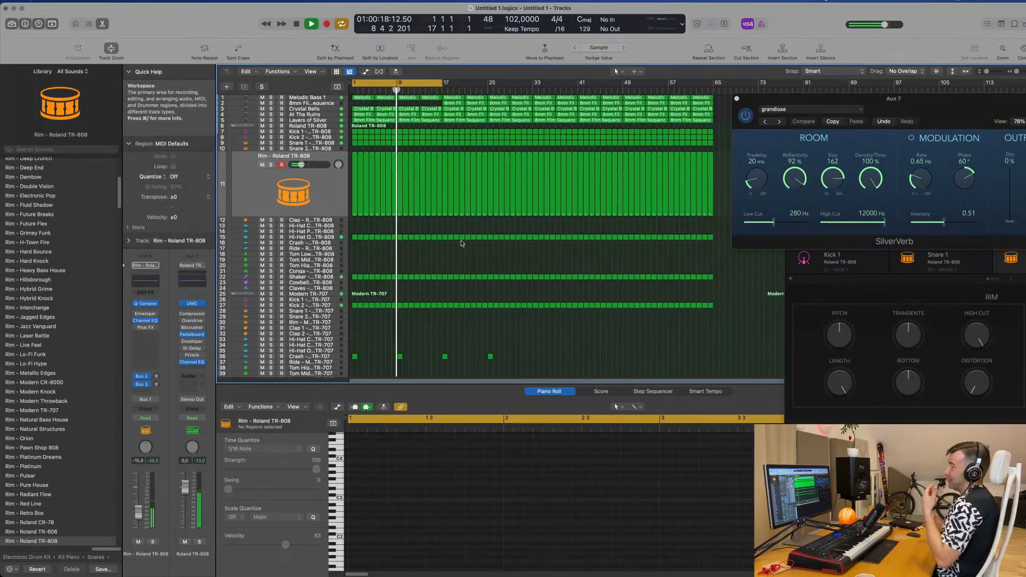
{"action": "scroll", "coordinate": [461, 243], "scroll_direction": "up", "scroll_amount": 1}
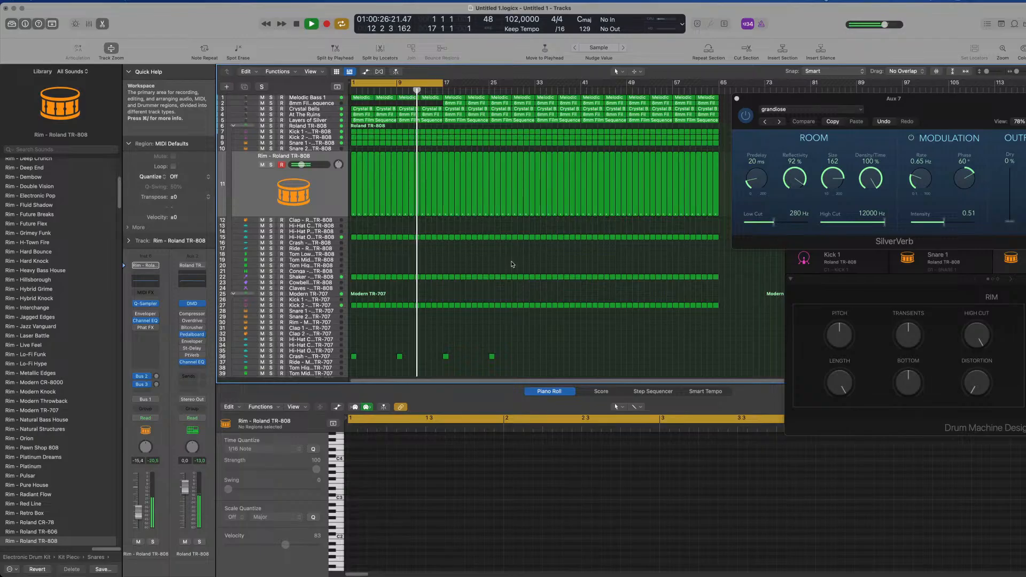
{"action": "key", "text": "space"}
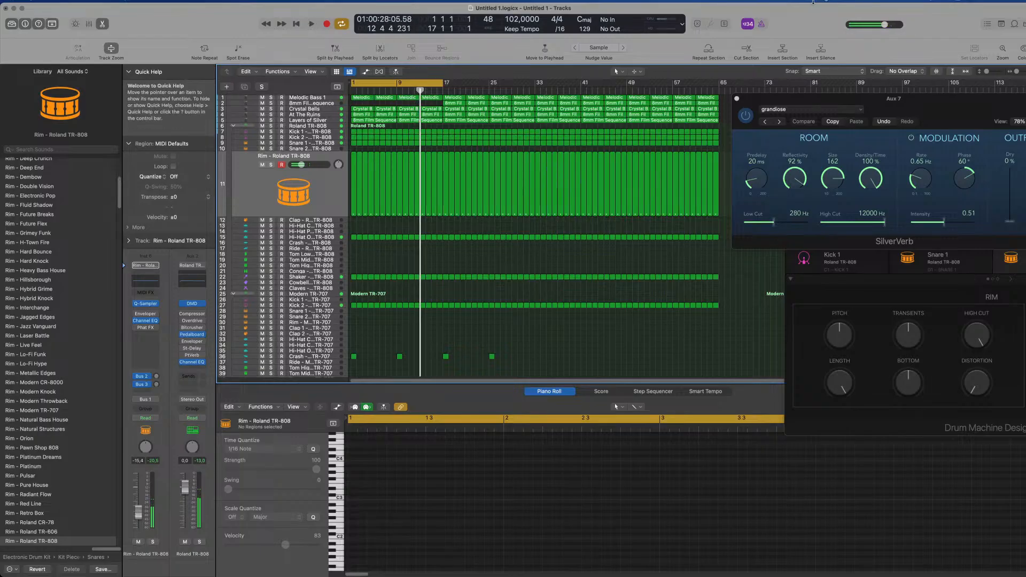
{"action": "left_click", "coordinate": [812, 1]}
{"action": "left_click", "coordinate": [818, 19]}
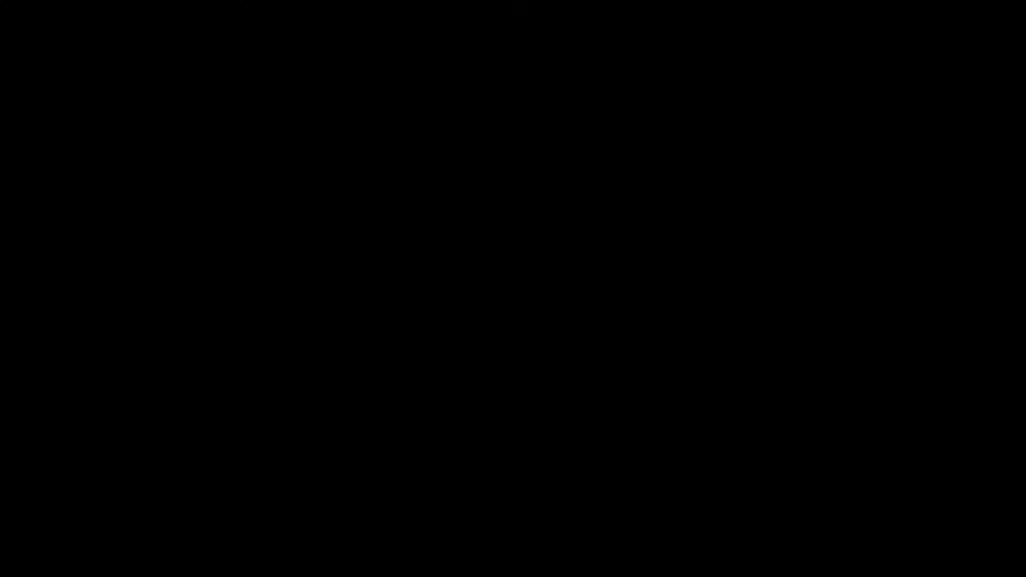